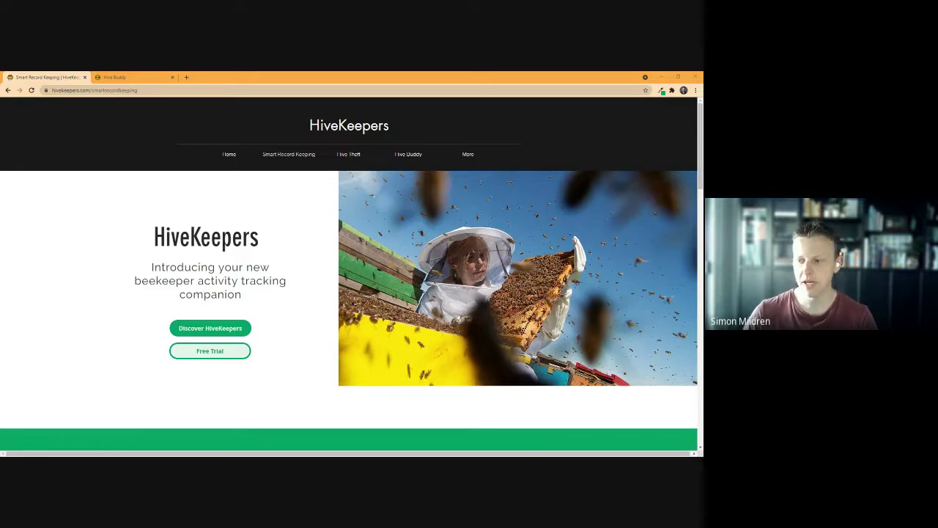
Open the Beekeeper Login page from the Smart Record Keeping section and sign in with the saved credentials
mouse_move(302, 173)
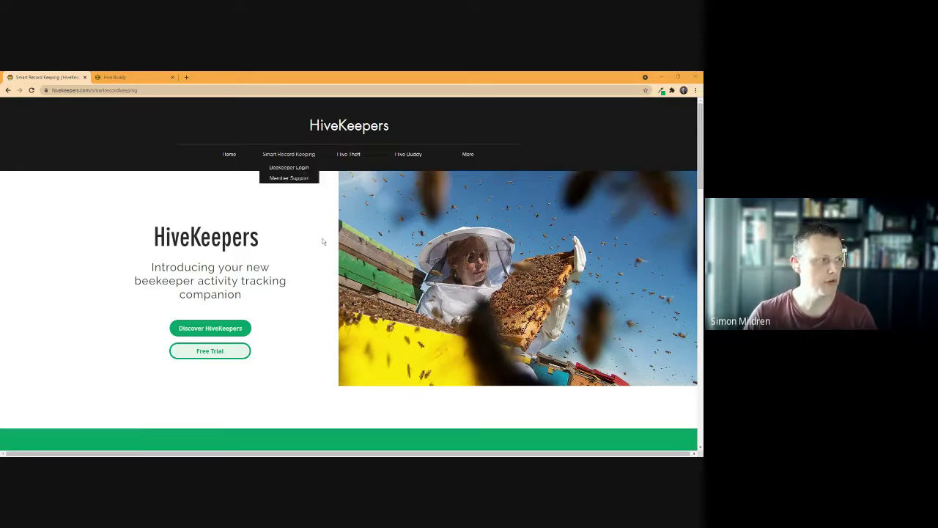
left_click(296, 170)
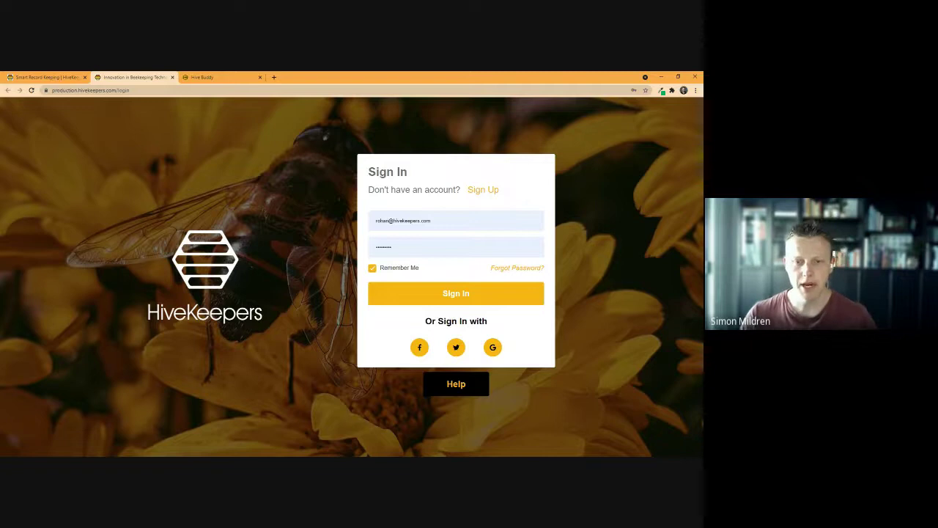
left_click(449, 295)
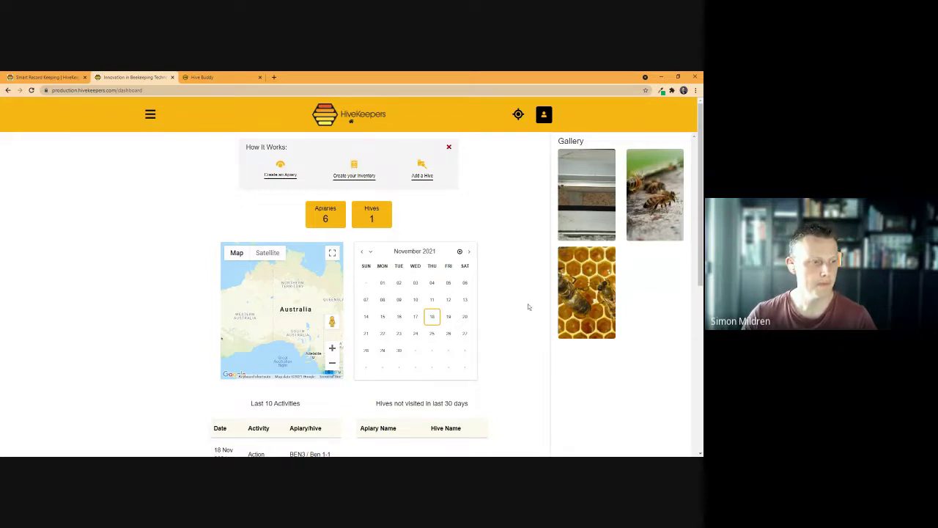
Preview the whole dashboard in the developer tools' Galaxy S5 mobile view, then restore the desktop view and close the tools
key("ctrl+shift+i")
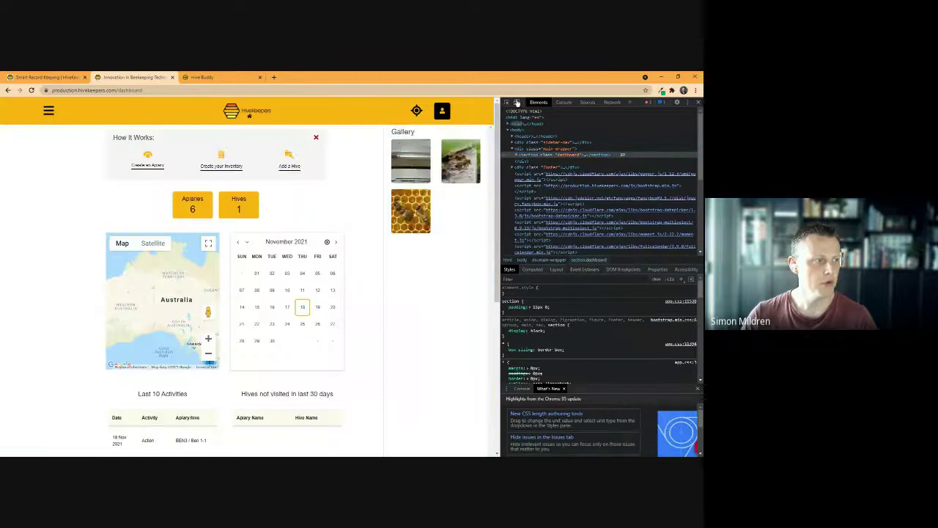
key("ctrl+shift+m")
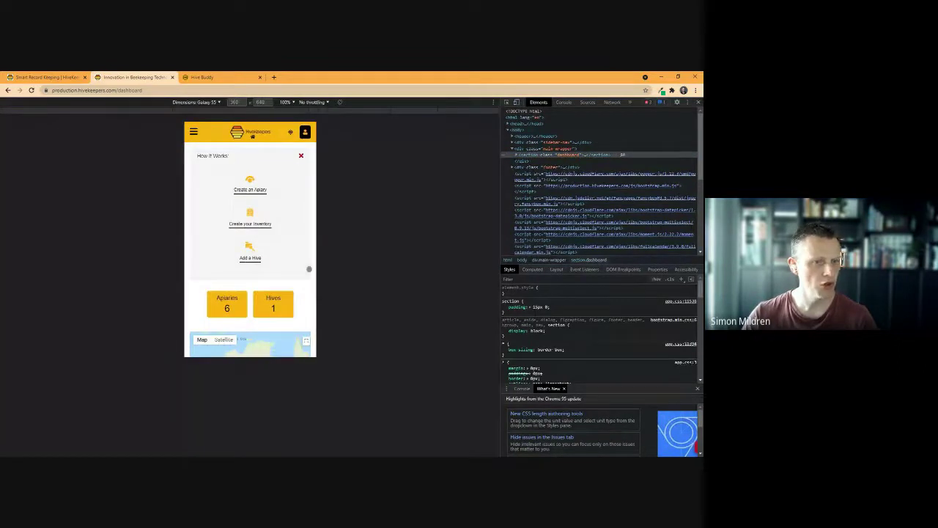
scroll(290, 277, "down", 5)
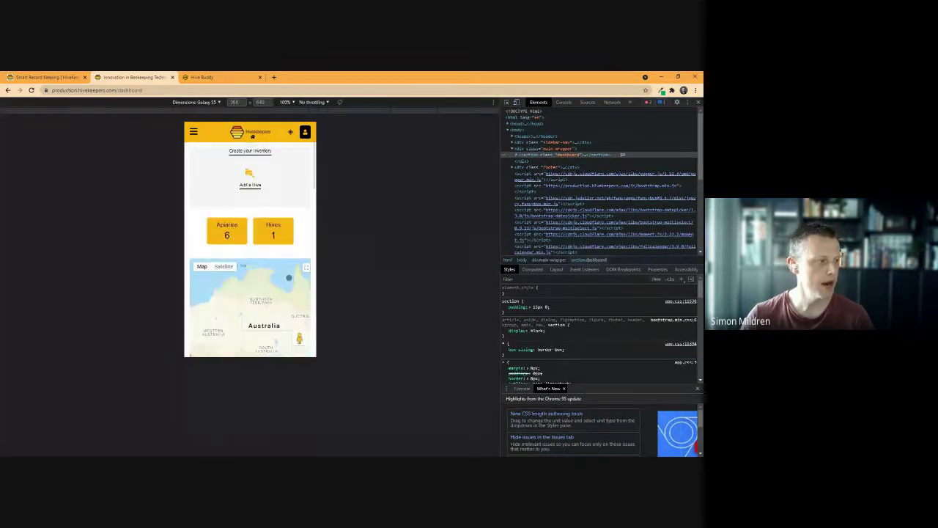
scroll(290, 277, "down", 3)
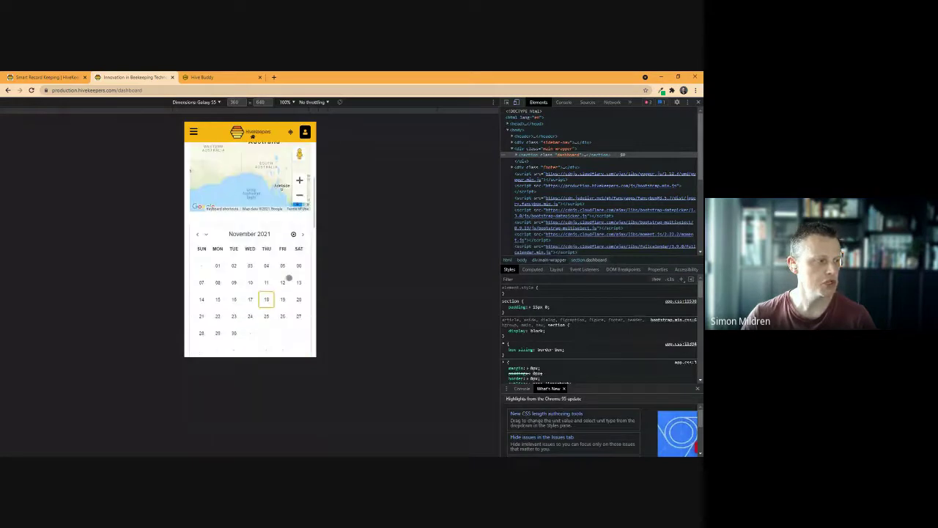
scroll(289, 277, "down", 3)
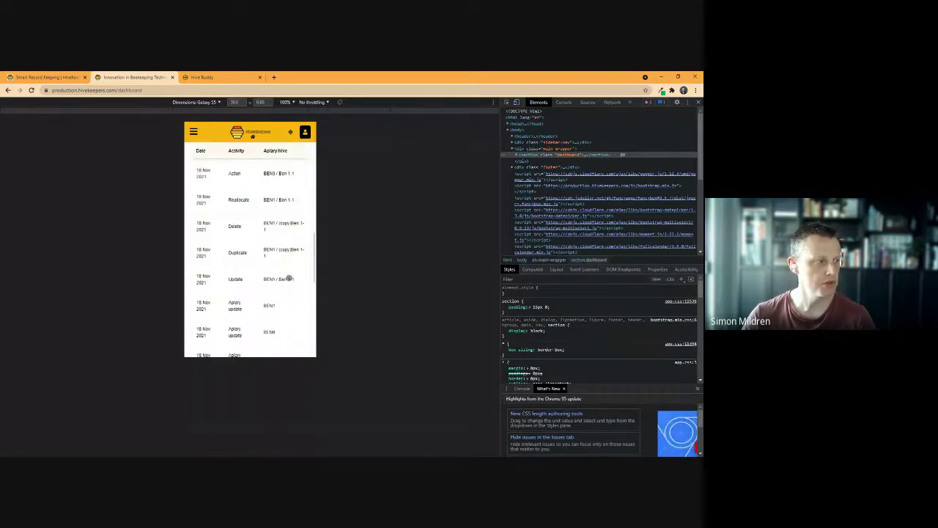
scroll(289, 277, "down", 3)
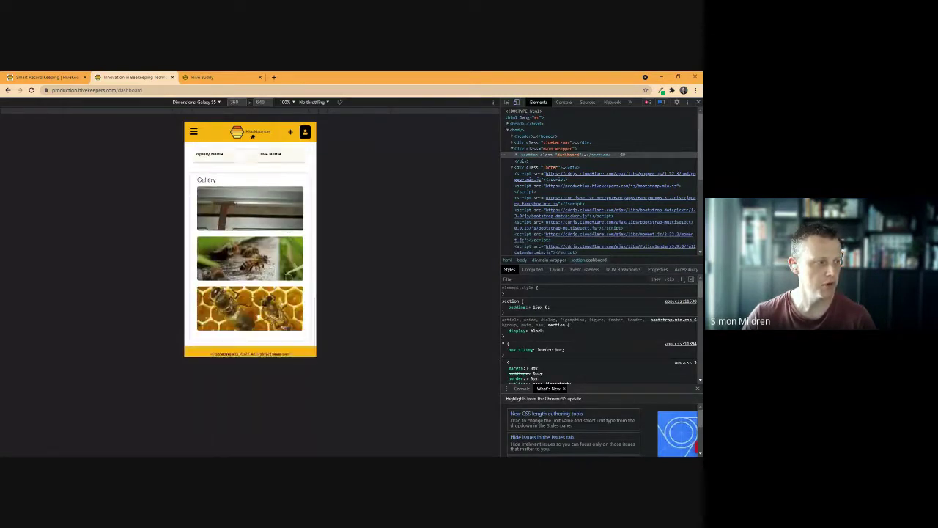
scroll(288, 277, "up", 5)
scroll(289, 277, "up", 5)
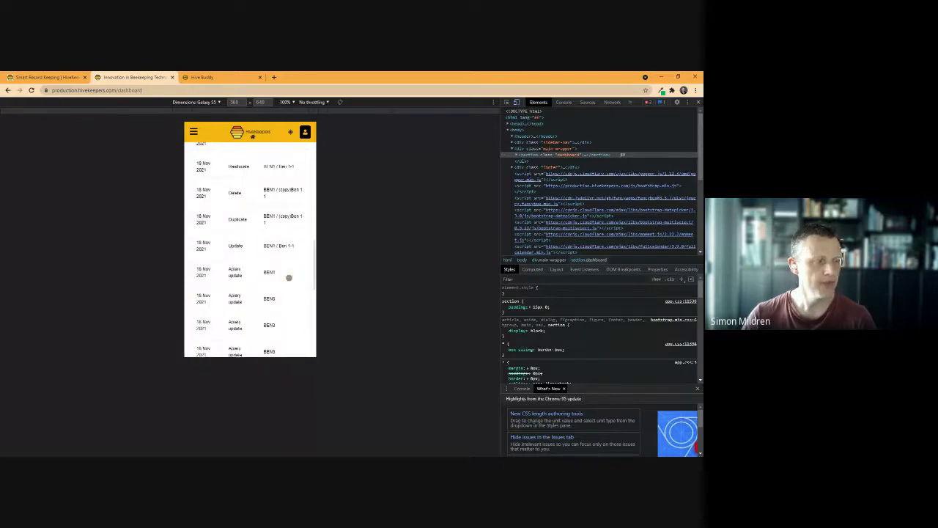
scroll(289, 277, "up", 3)
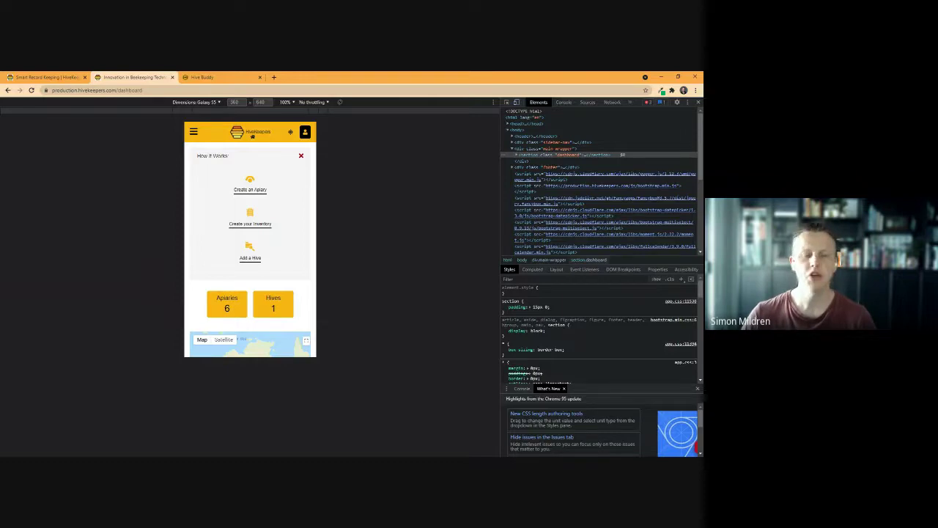
left_click(516, 104)
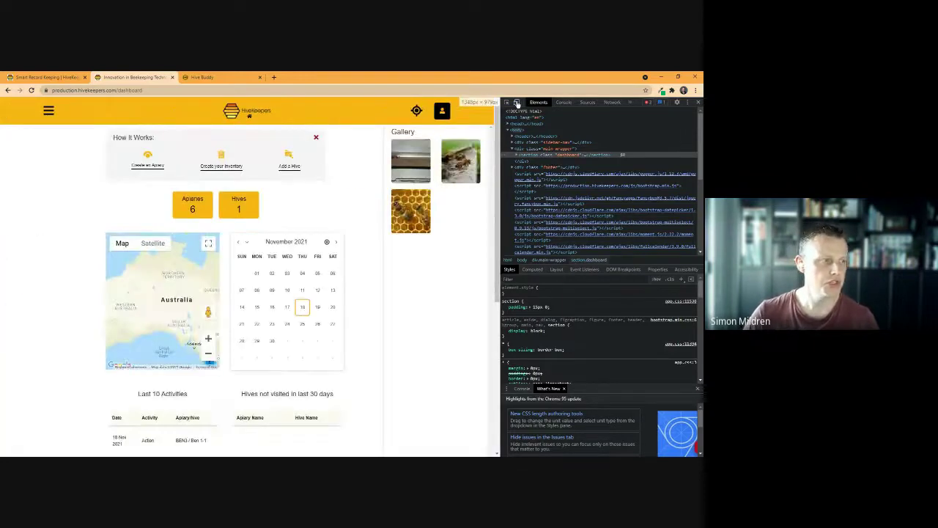
left_click(698, 102)
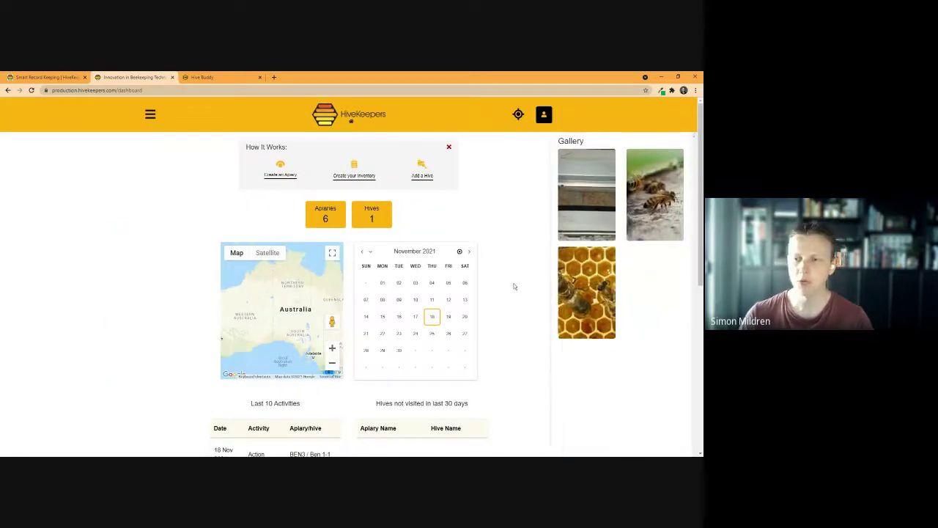
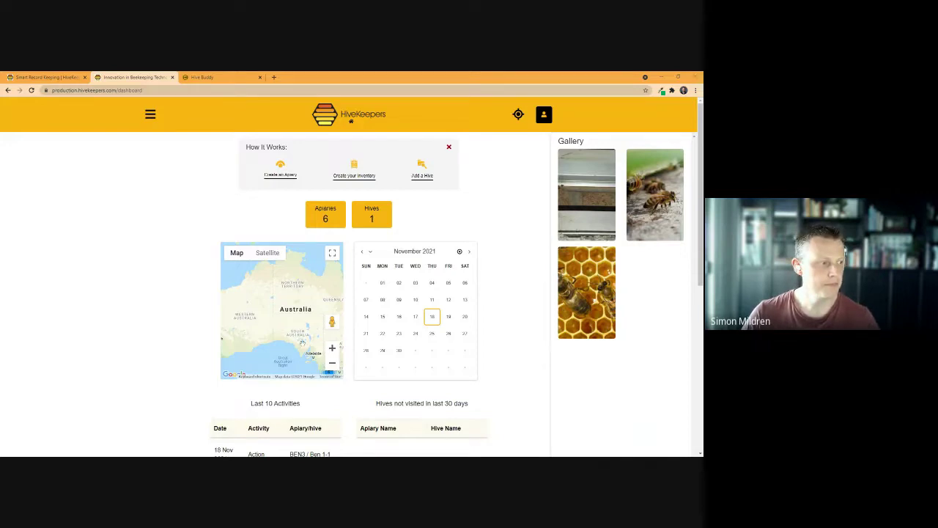
Examine the apiary markers and their surrounding circles across Victoria on the dashboard map
scroll(303, 343, "up", 3)
scroll(281, 311, "up", 3)
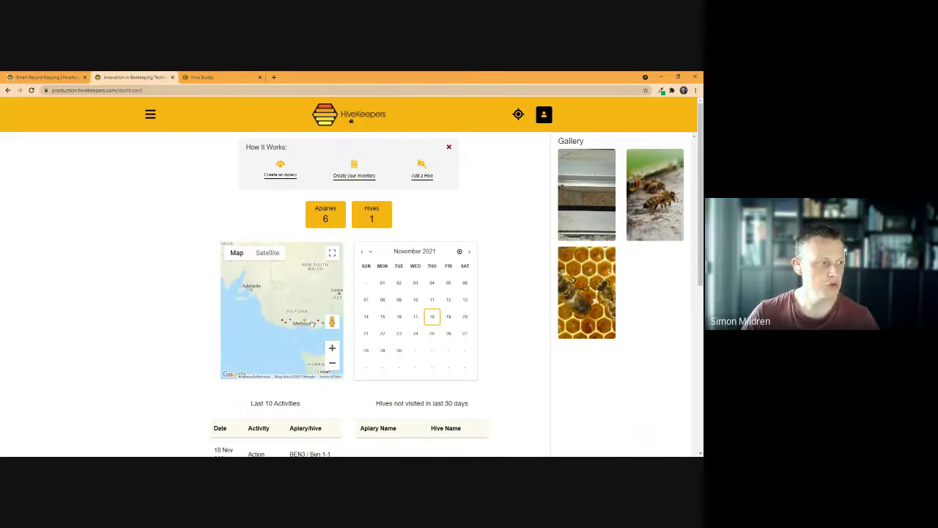
scroll(289, 335, "up", 4)
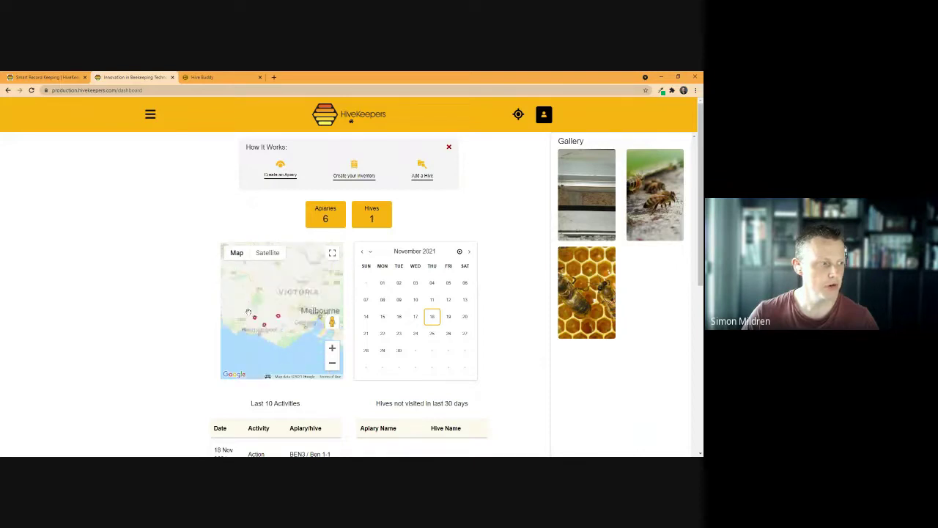
scroll(277, 295, "up", 4)
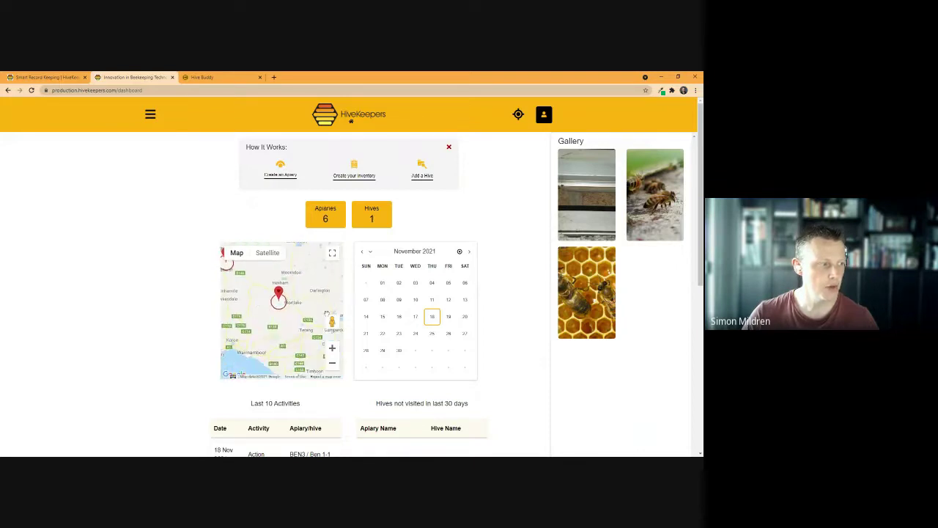
scroll(277, 294, "down", 2)
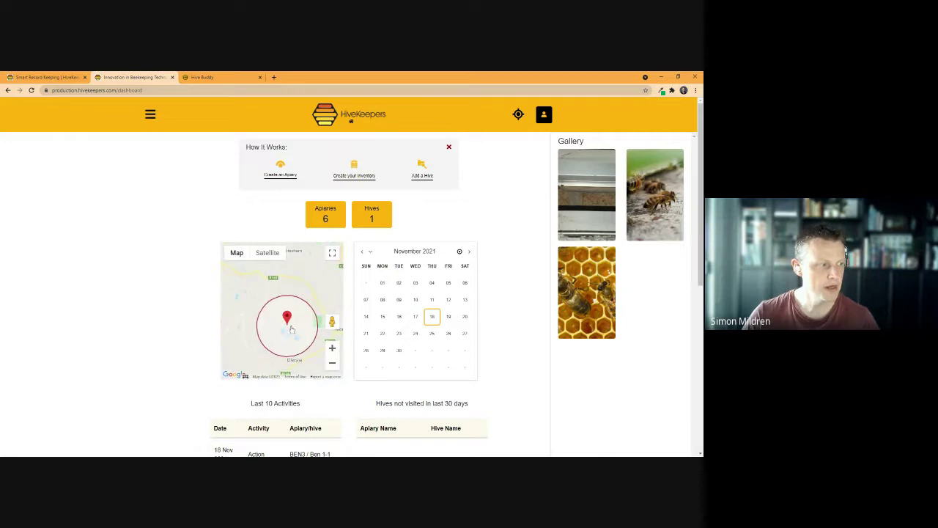
scroll(279, 315, "down", 4)
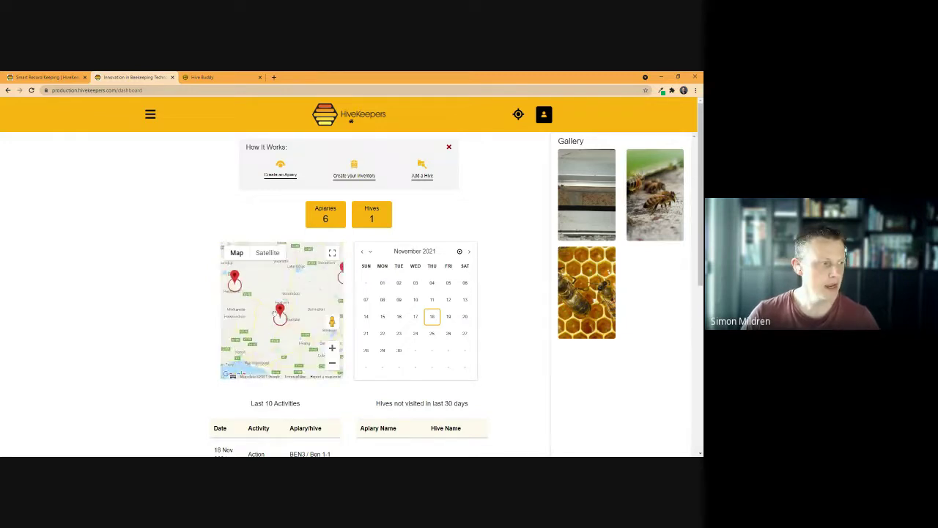
left_click_drag(275, 312, 220, 302)
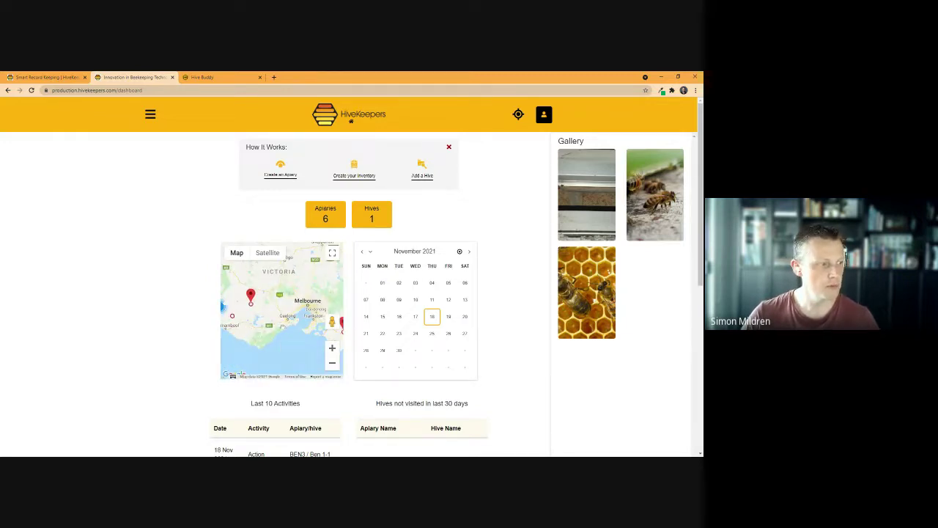
scroll(280, 300, "up", 3)
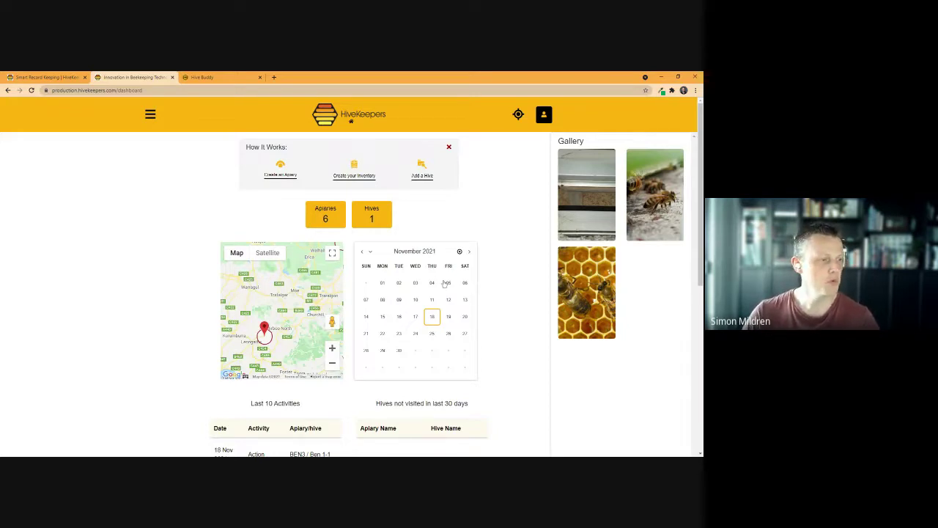
Review the dashboard's Last 10 Activities and Hives not visited in last 30 days lists
scroll(498, 320, "down", 1)
scroll(498, 319, "down", 2)
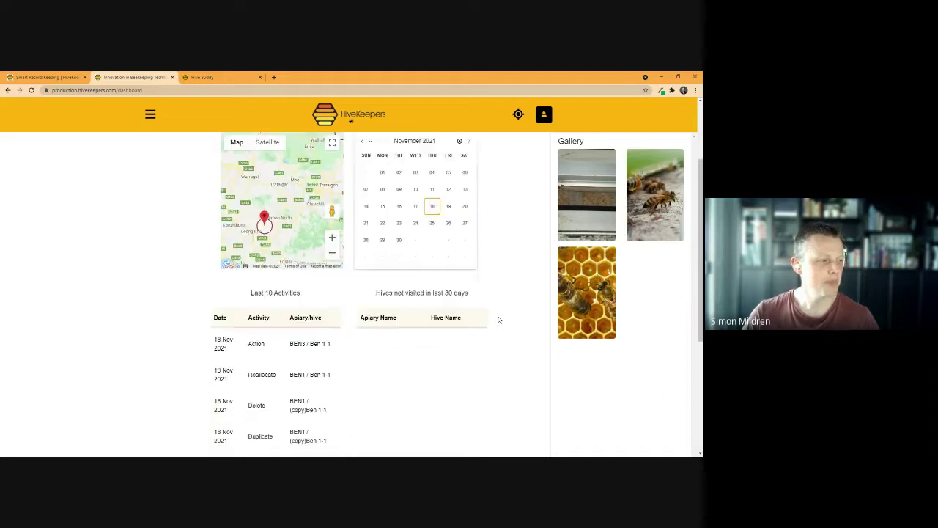
scroll(499, 320, "down", 2)
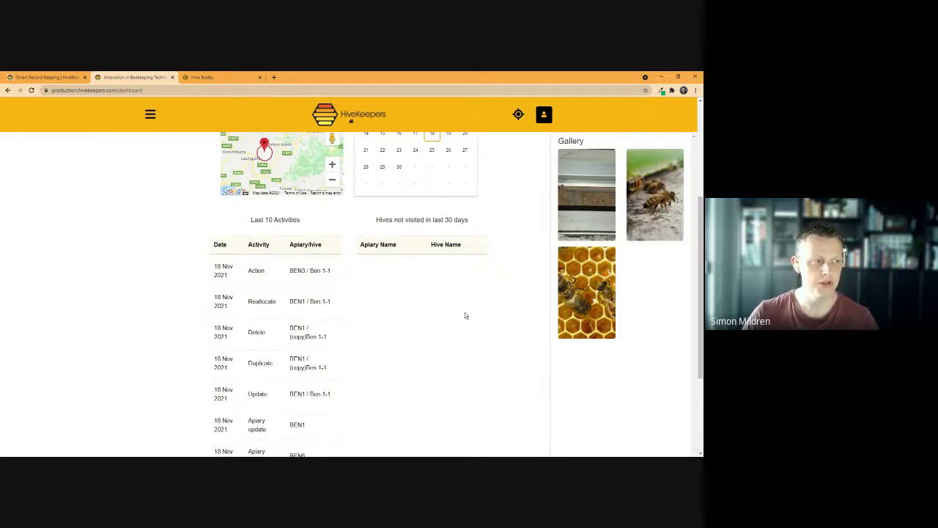
scroll(462, 301, "up", 3)
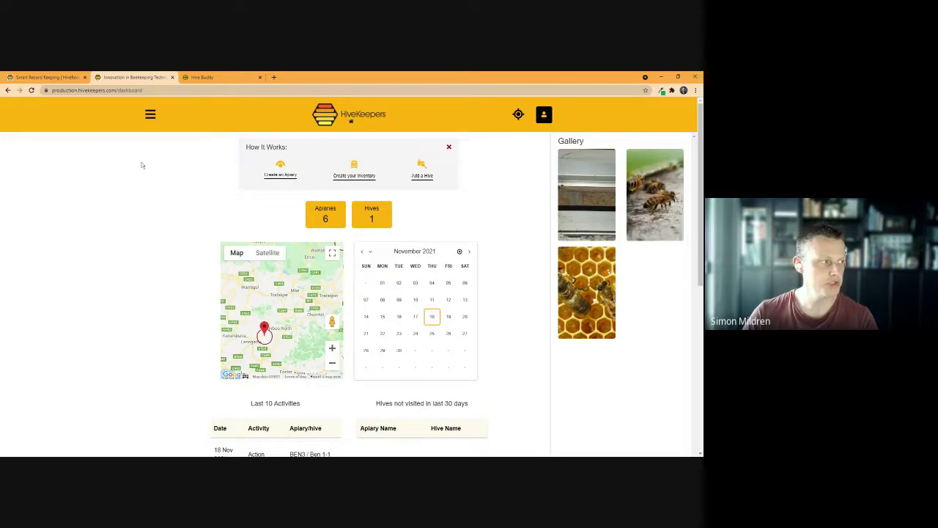
Look through the main navigation options, including the Activities and Calendar and Timeline entries, then return to the dashboard
left_click(150, 115)
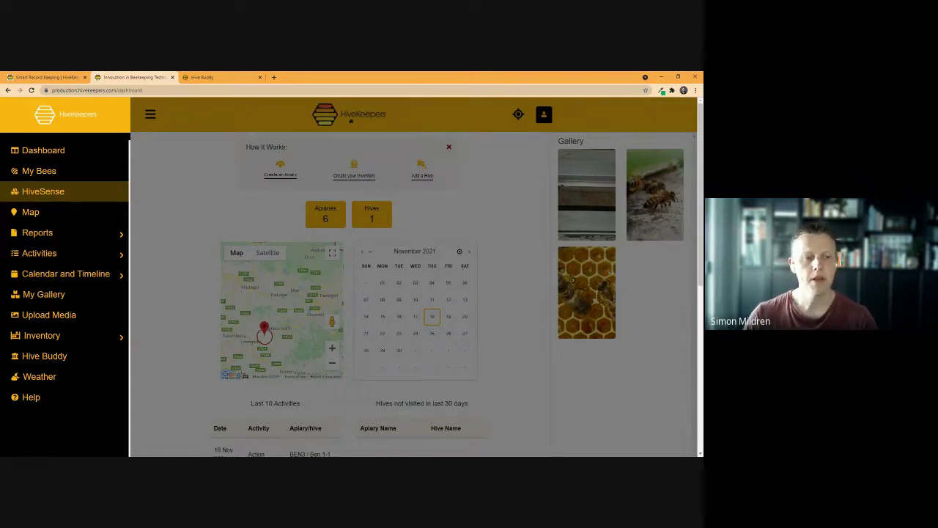
left_click(51, 211)
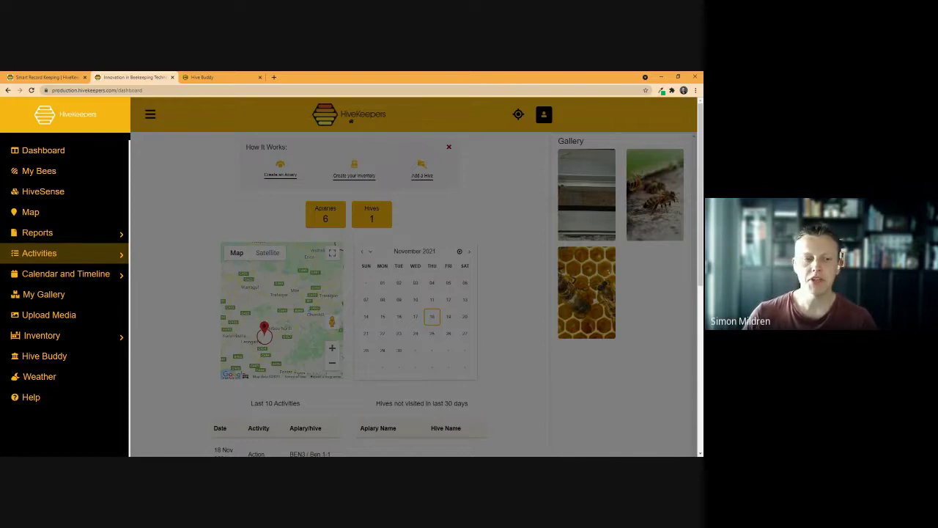
left_click(44, 255)
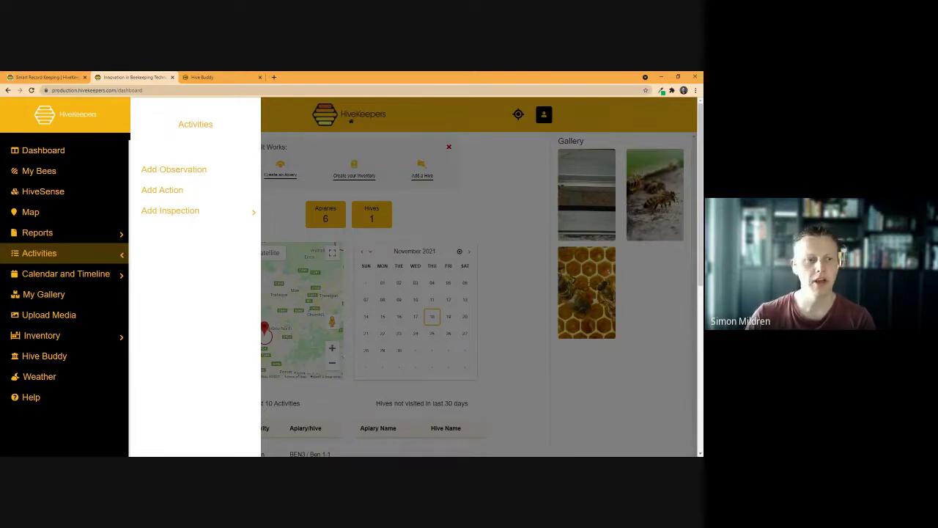
left_click(67, 273)
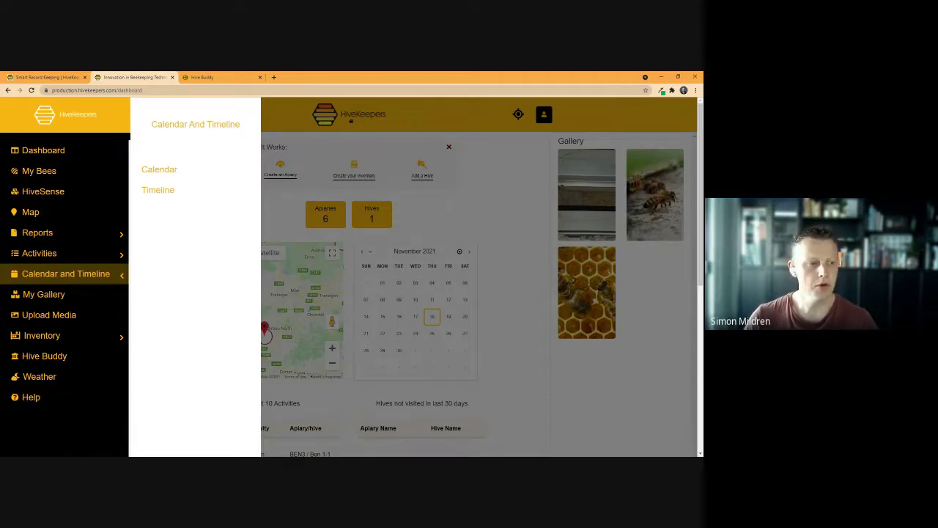
left_click(519, 300)
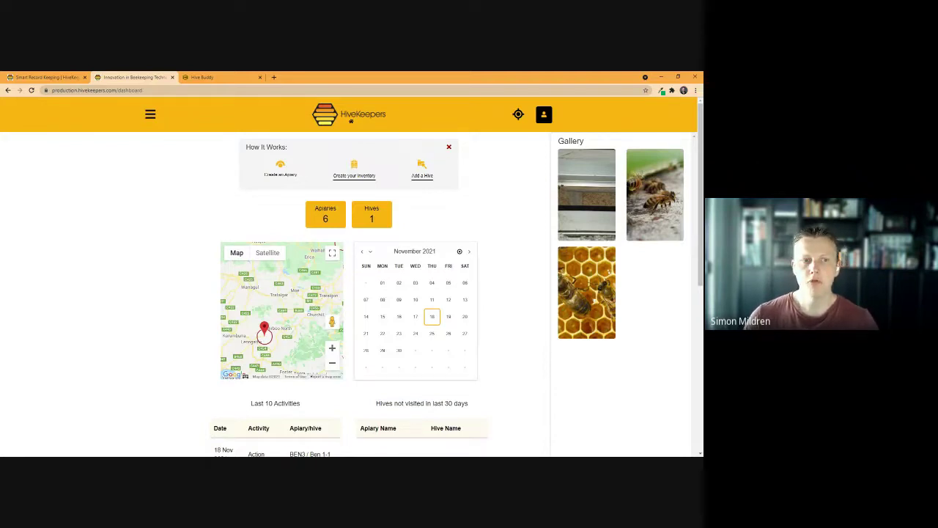
Start creating an apiary and place its location marker on the map at Bendigo Regional Park
left_click(280, 169)
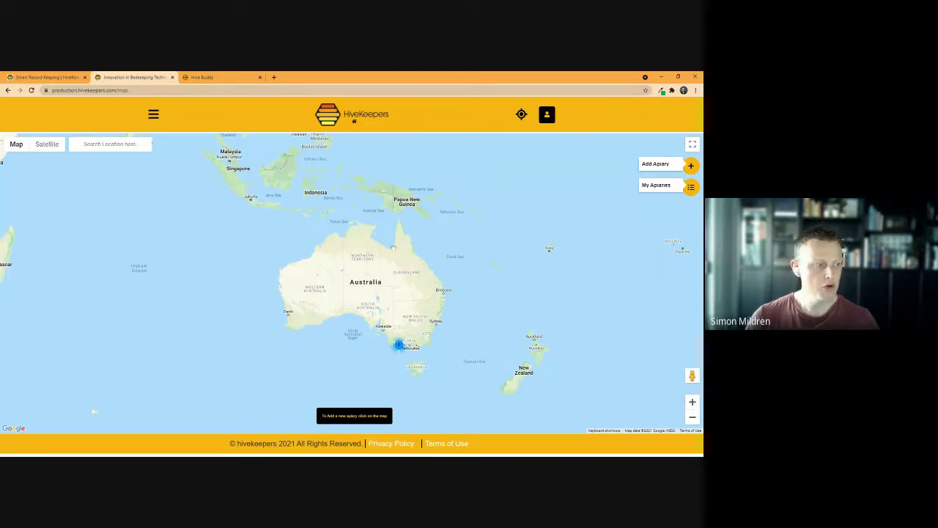
scroll(396, 349, "up", 3)
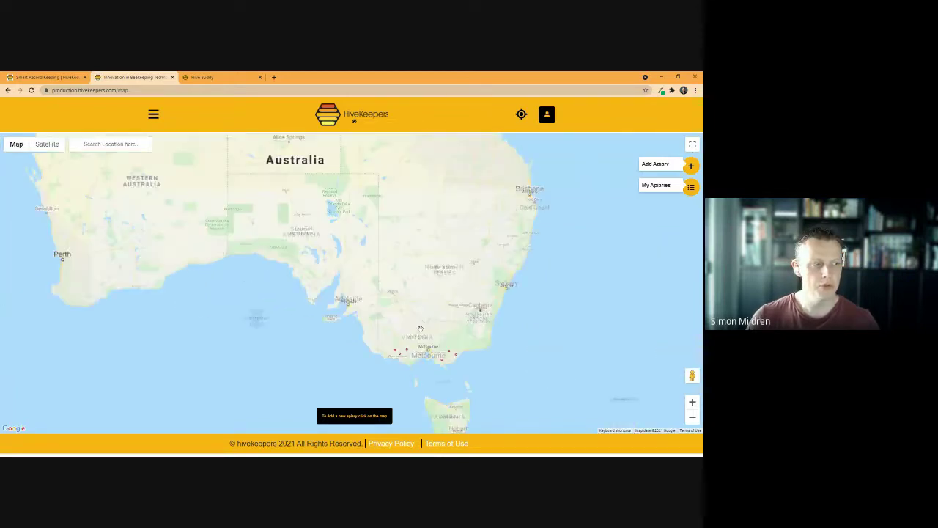
scroll(415, 345, "up", 4)
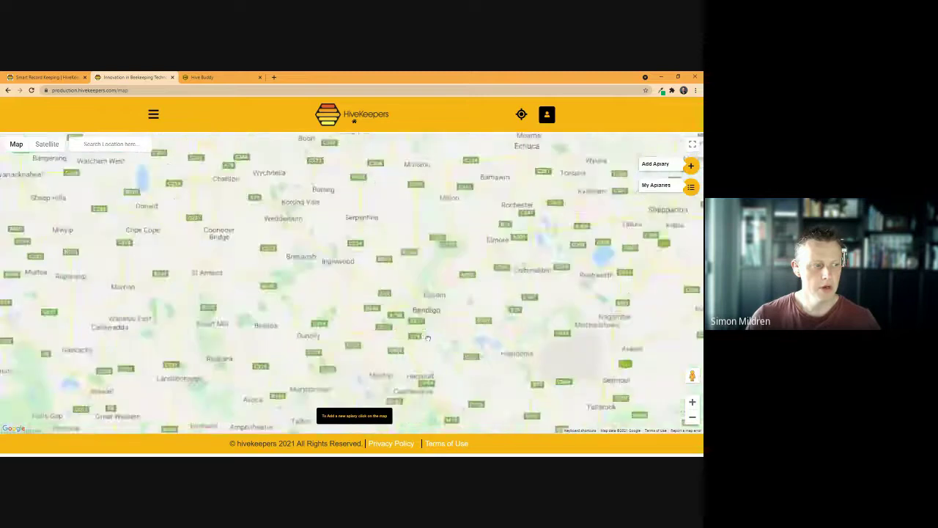
scroll(431, 330, "up", 1)
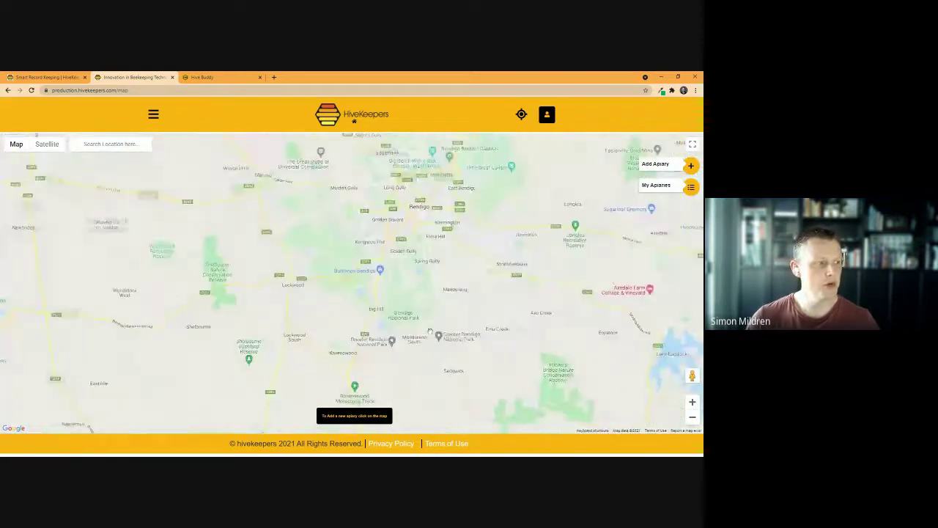
left_click(401, 308)
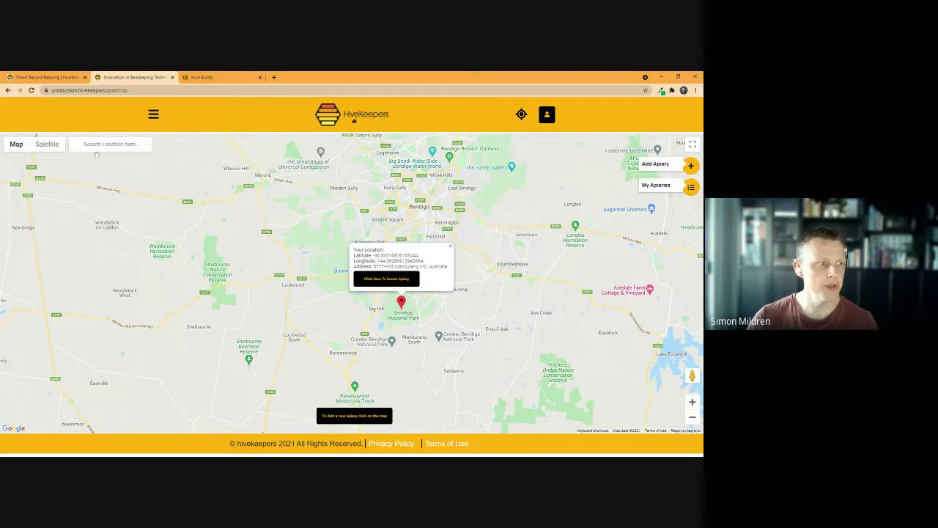
Search the map for Eagles Rd Harcourt and go to the matching Eagles Rd, Harcourt VIC location
left_click(96, 144)
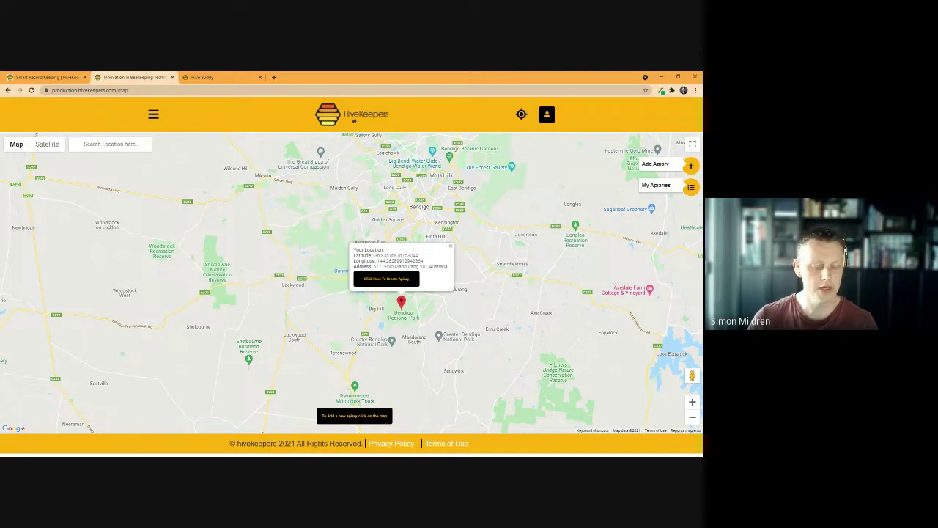
type("Eagles")
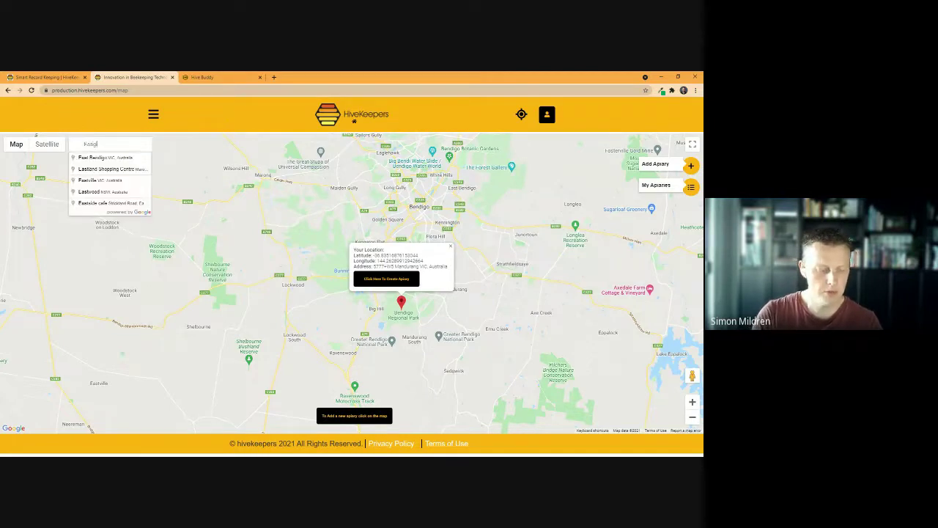
key("BackSpace")
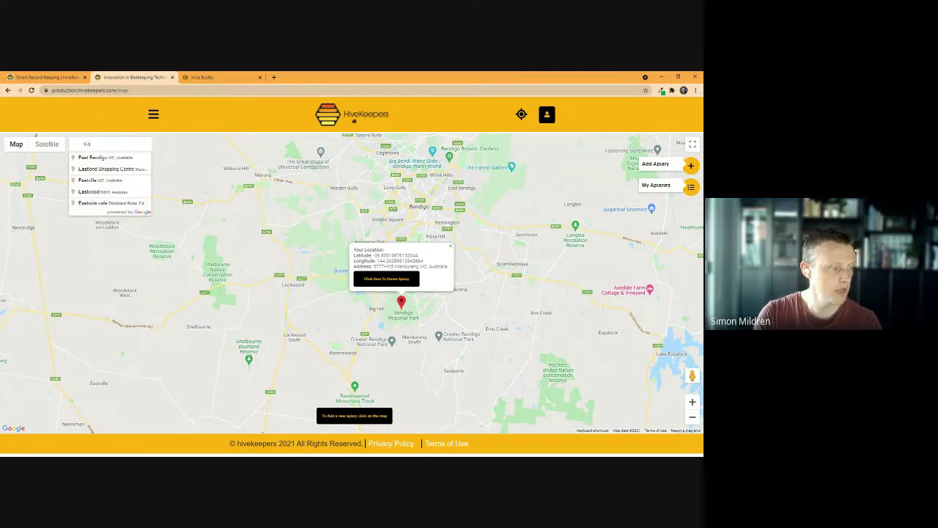
type("h Rd Harcou")
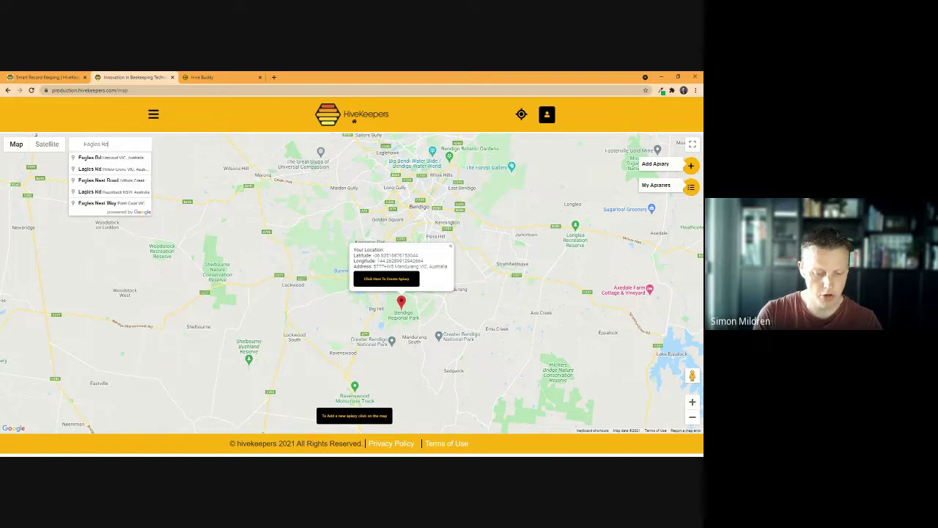
type("rt")
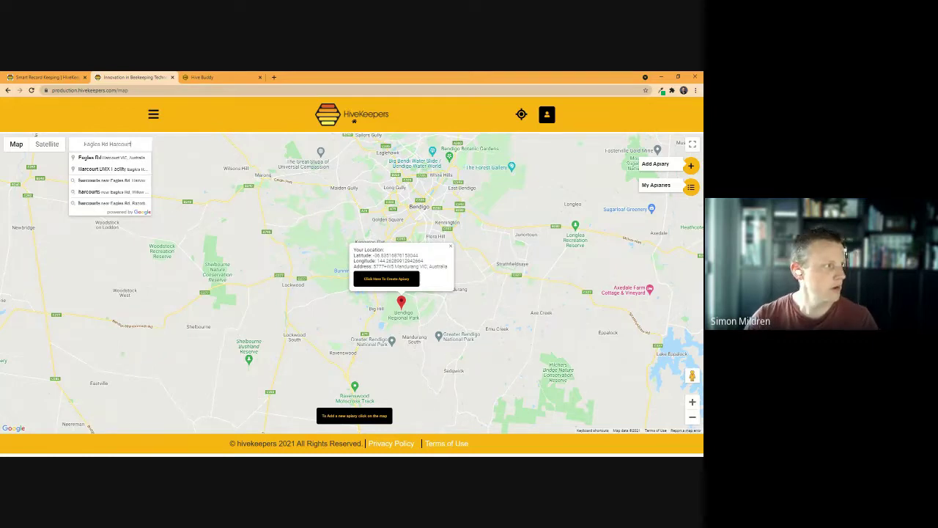
left_click(105, 159)
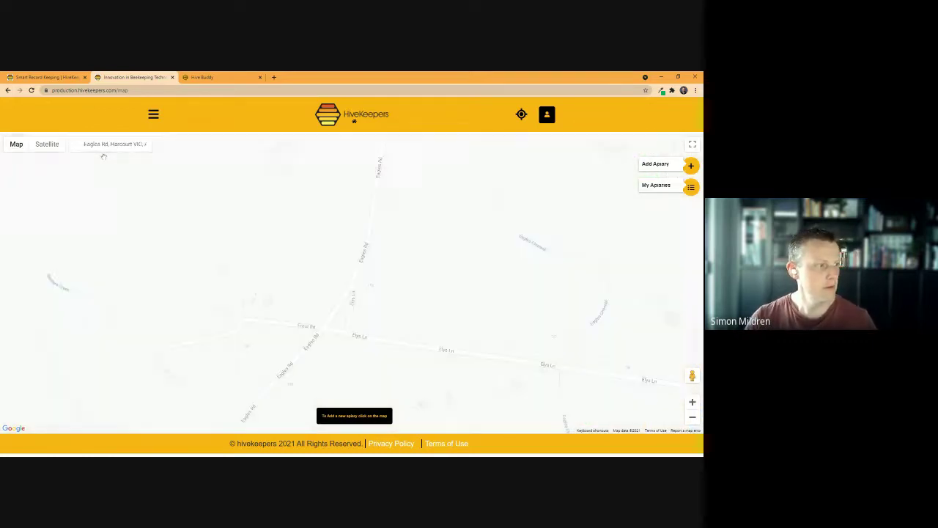
Place the apiary marker at Mount Alexander Regional Park near Harcourt and start creating an apiary at that location
scroll(346, 285, "down", 5)
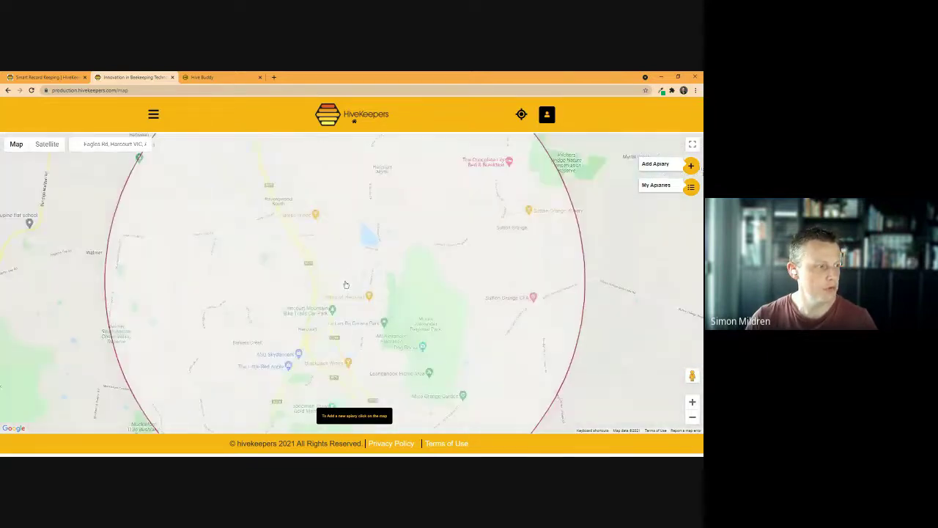
scroll(346, 285, "down", 1)
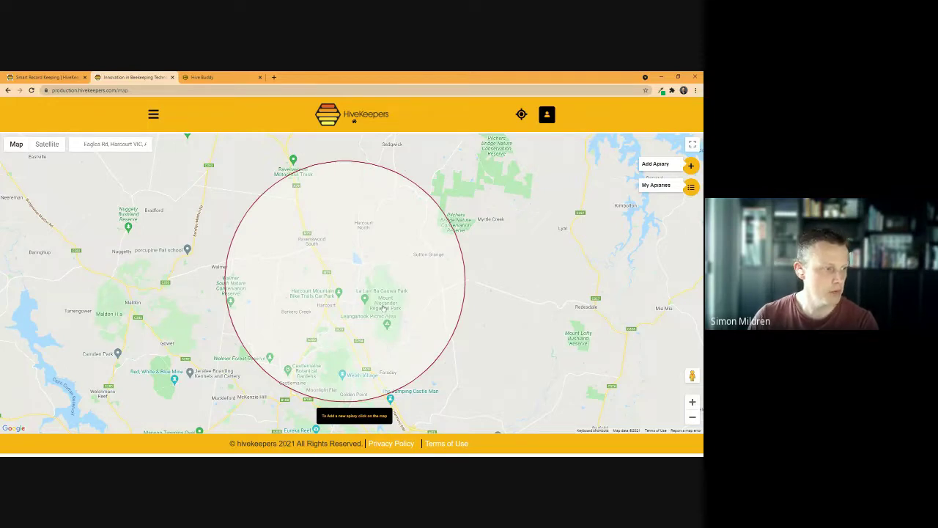
left_click(382, 302)
left_click(371, 288)
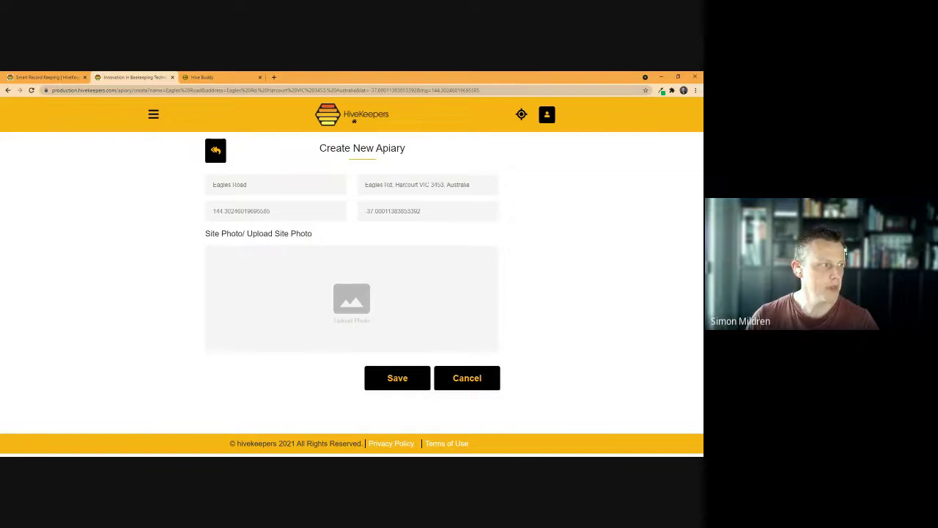
Name the new apiary National Park, add a site photo of white hives on grass, and save it
left_click(250, 184)
left_click_drag(250, 185, 206, 189)
type("Nat")
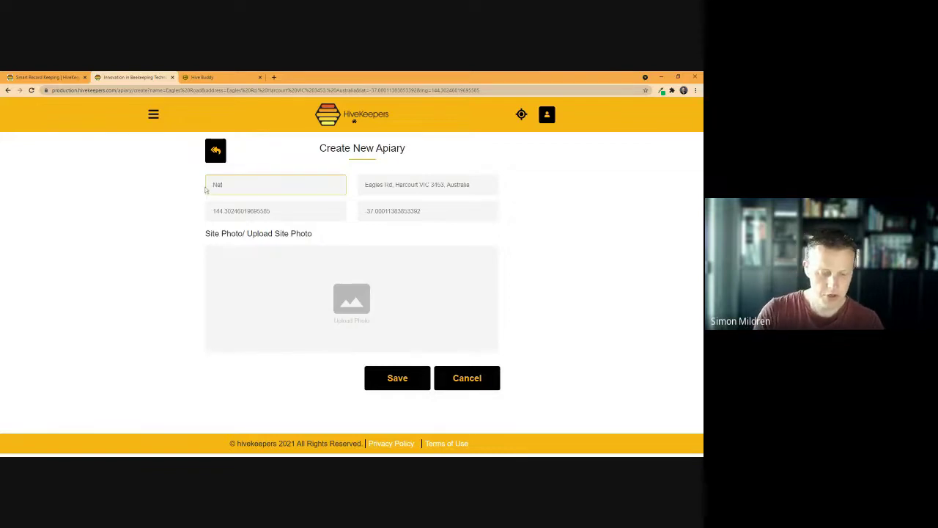
type("ional")
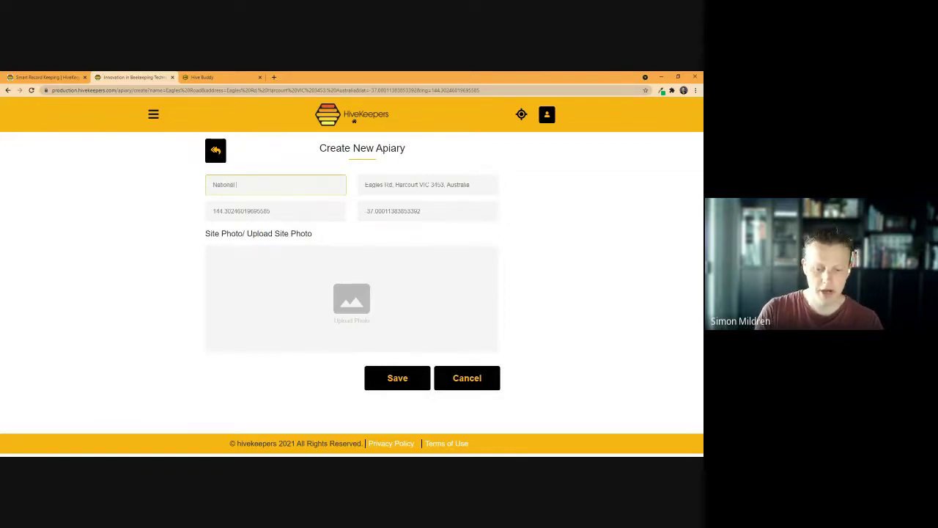
type(" Park")
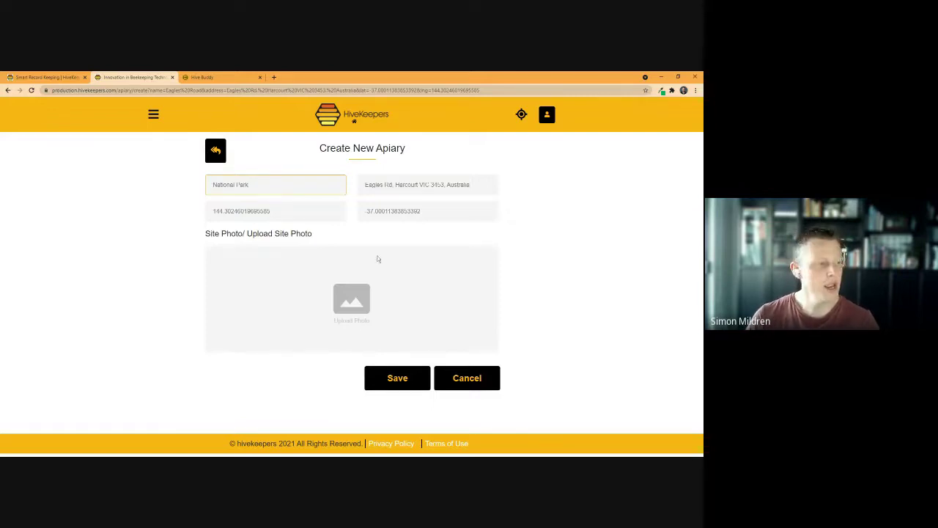
left_click(355, 302)
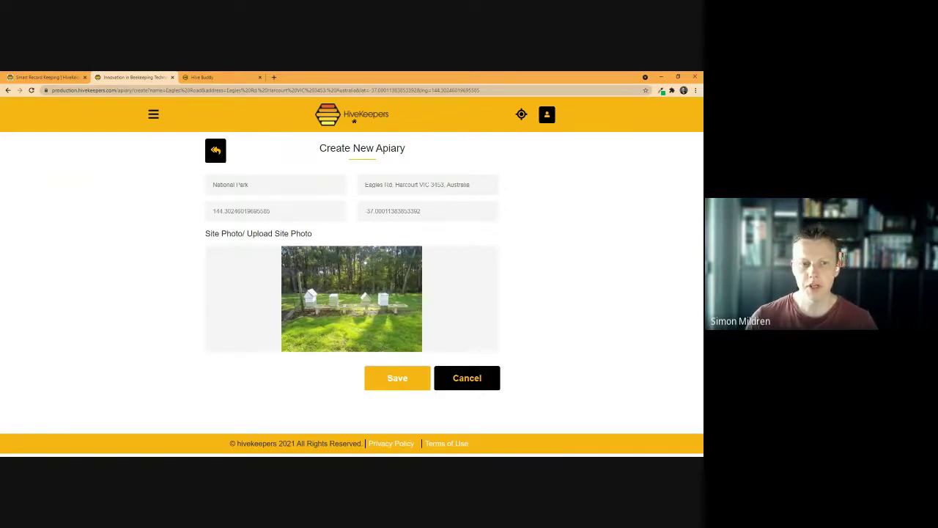
left_click(402, 384)
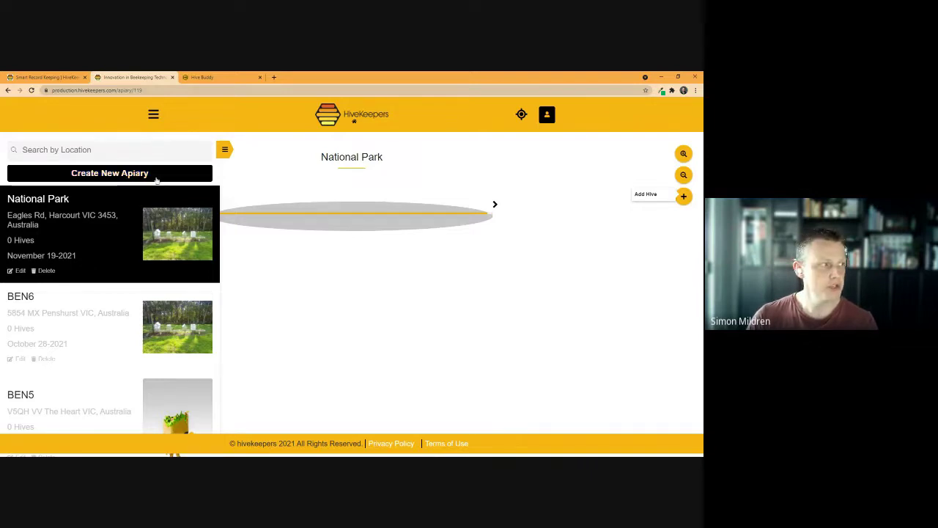
Collapse and reopen the apiary list on the National Park apiary page
left_click(224, 150)
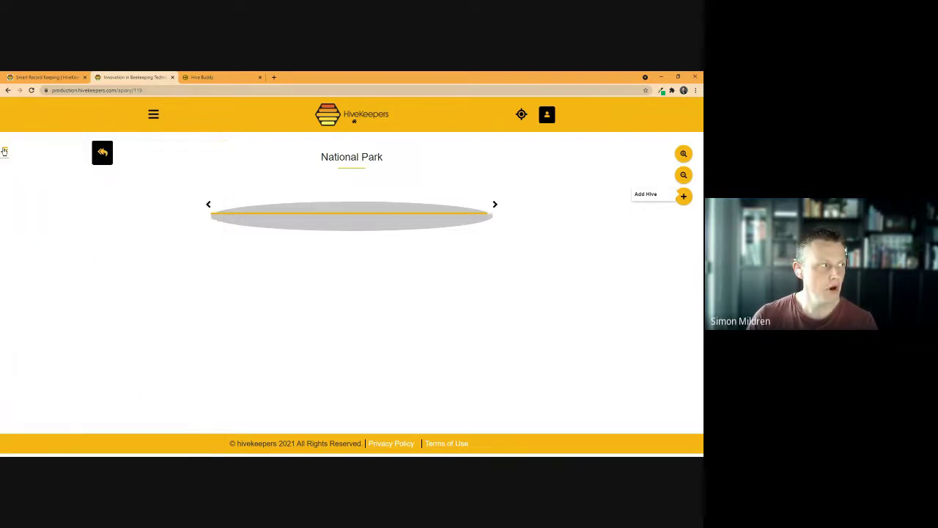
left_click(5, 150)
left_click(228, 150)
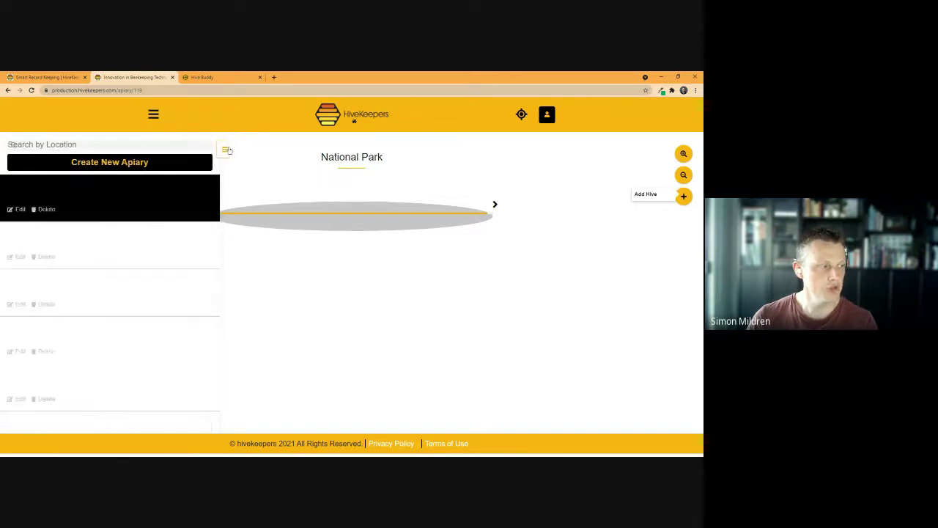
left_click(5, 150)
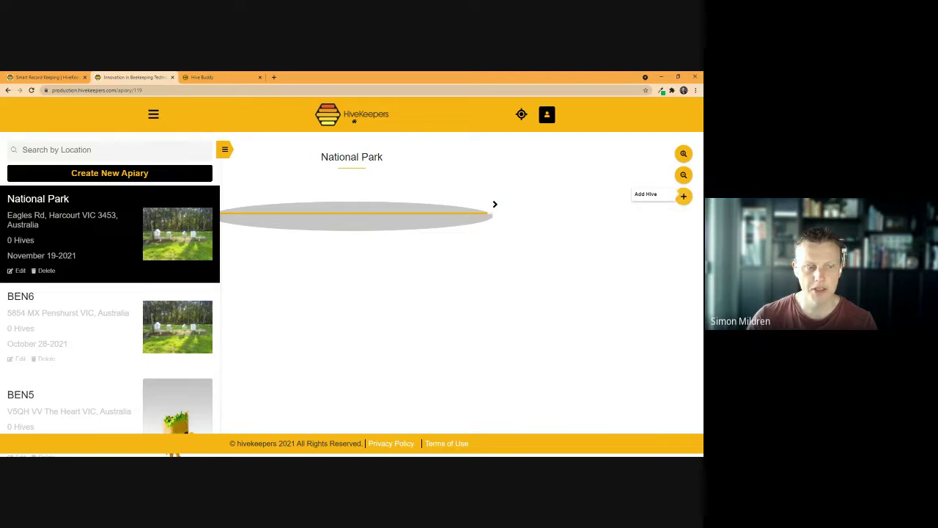
Start a new hive in the National Park apiary, label it with a first name, and choose Langstroth Hive 8 Frames as its type
left_click(687, 199)
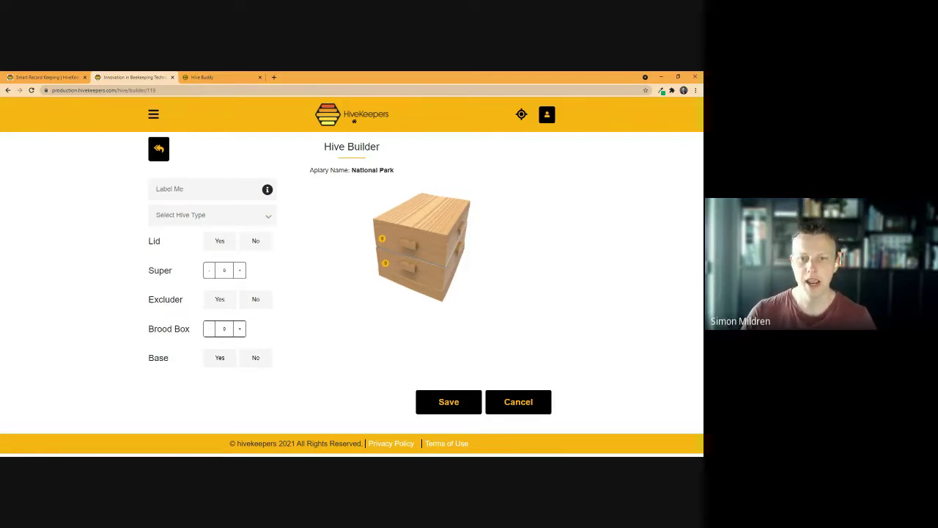
left_click(156, 188)
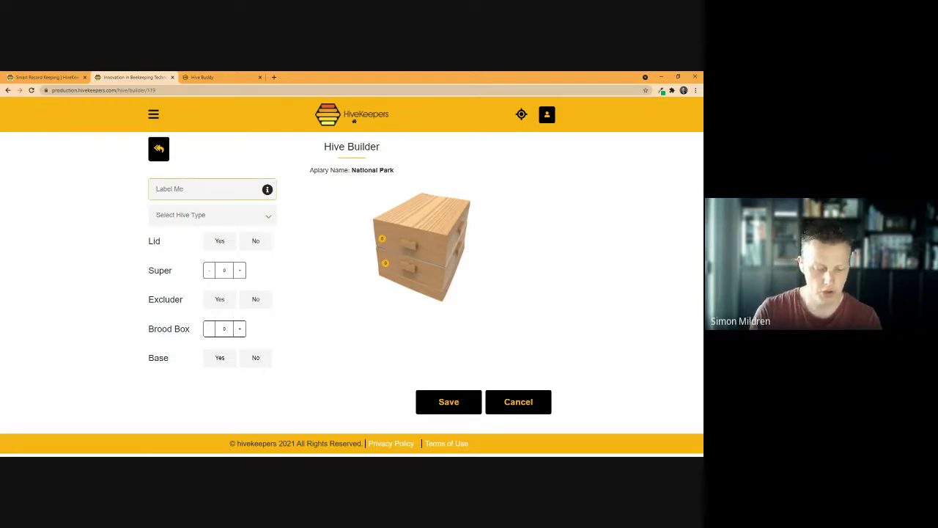
type("Simon")
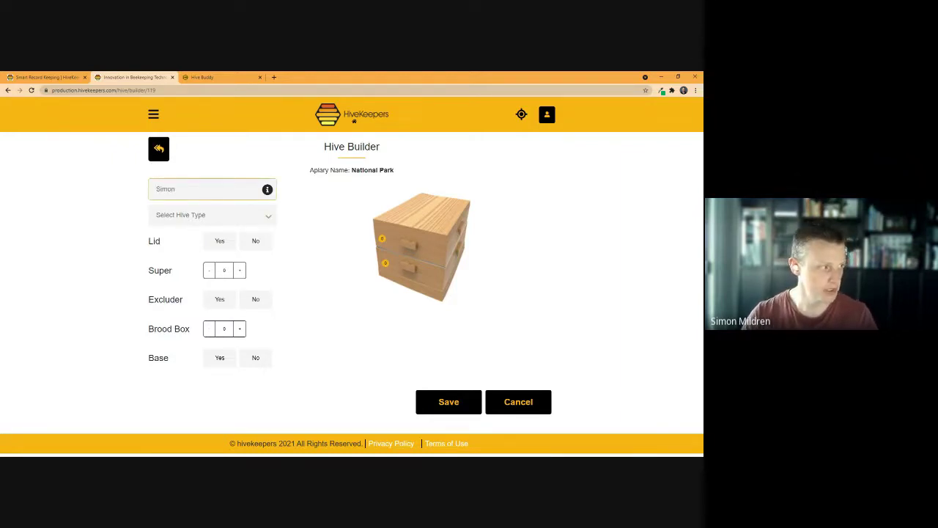
left_click(193, 216)
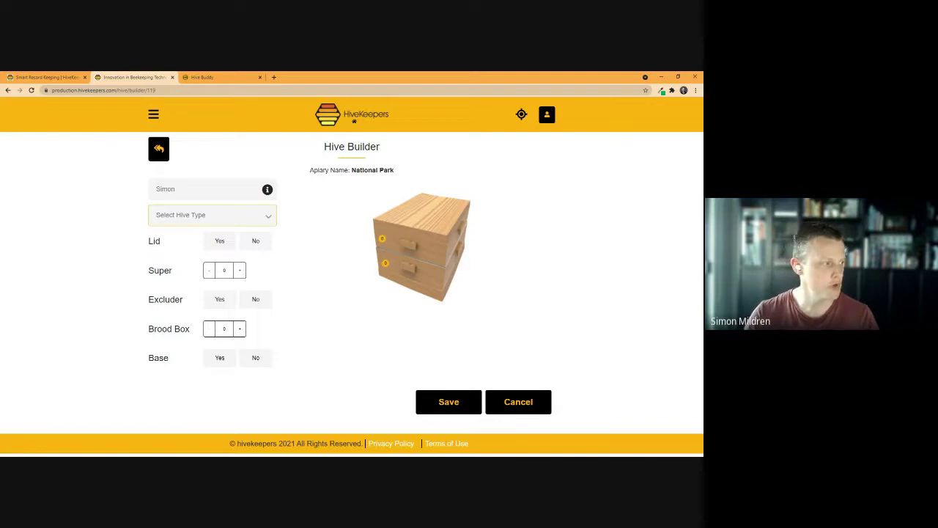
left_click(212, 253)
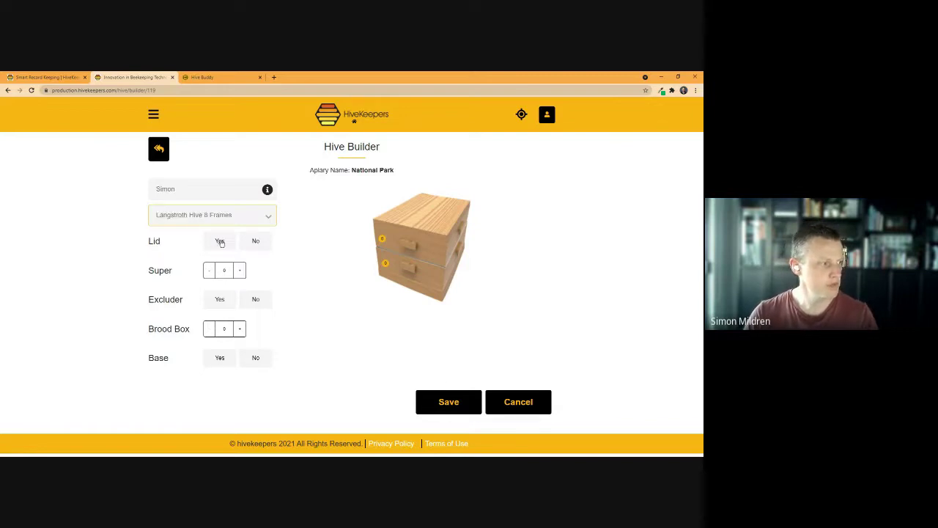
Try to save the hive with a lid, one super, no excluder, one brood box and a base
left_click(220, 242)
left_click(240, 270)
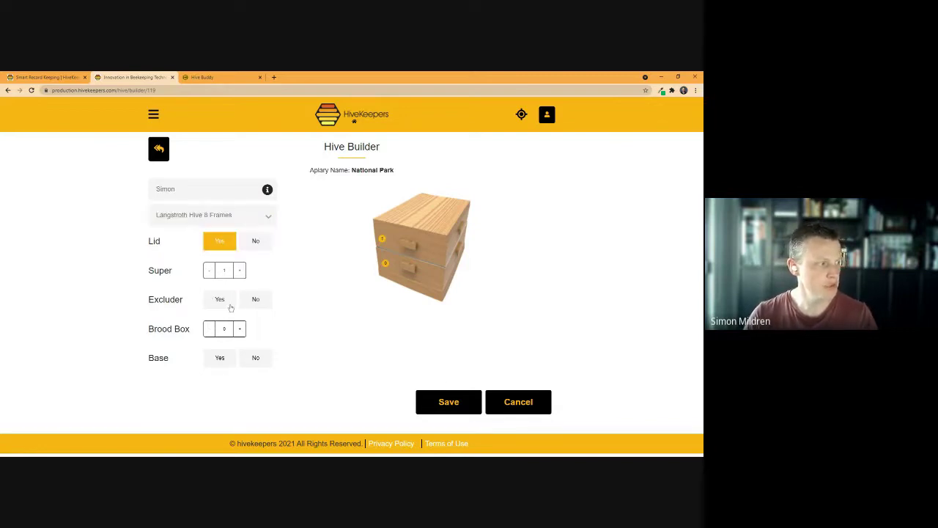
left_click(260, 302)
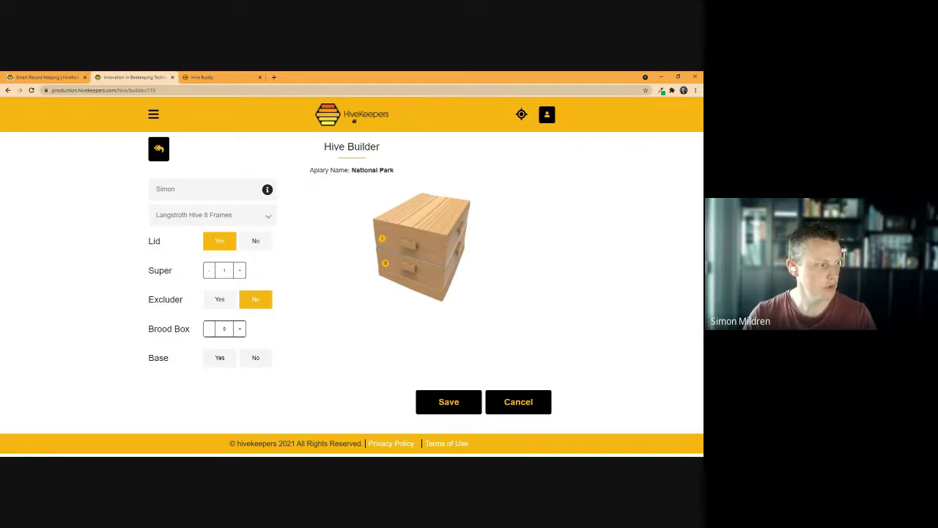
left_click(240, 329)
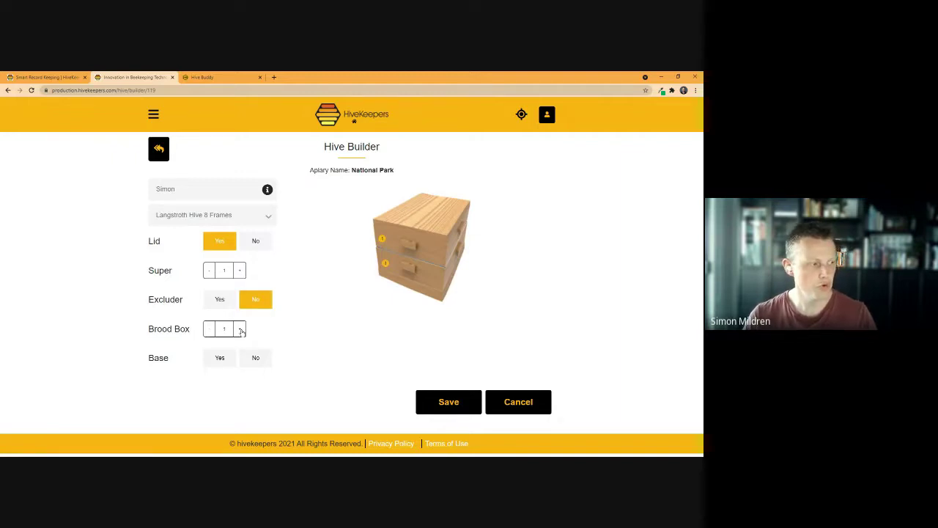
left_click(221, 357)
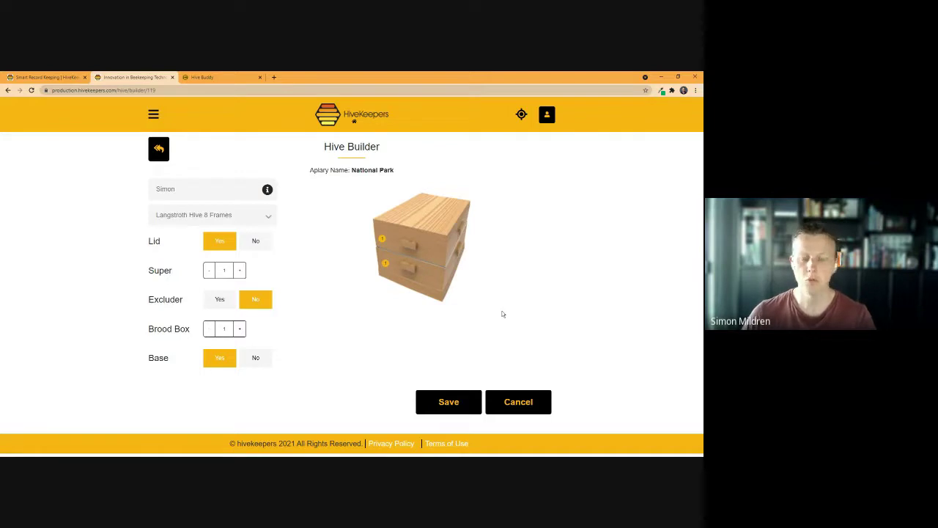
left_click(446, 405)
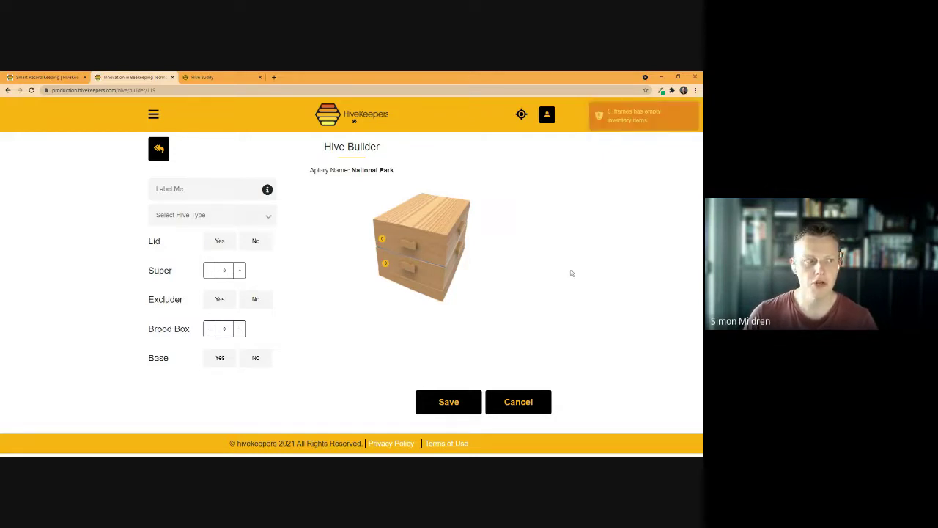
Return to the dashboard and open the hive component inventory covering all apiaries and hives
left_click(154, 114)
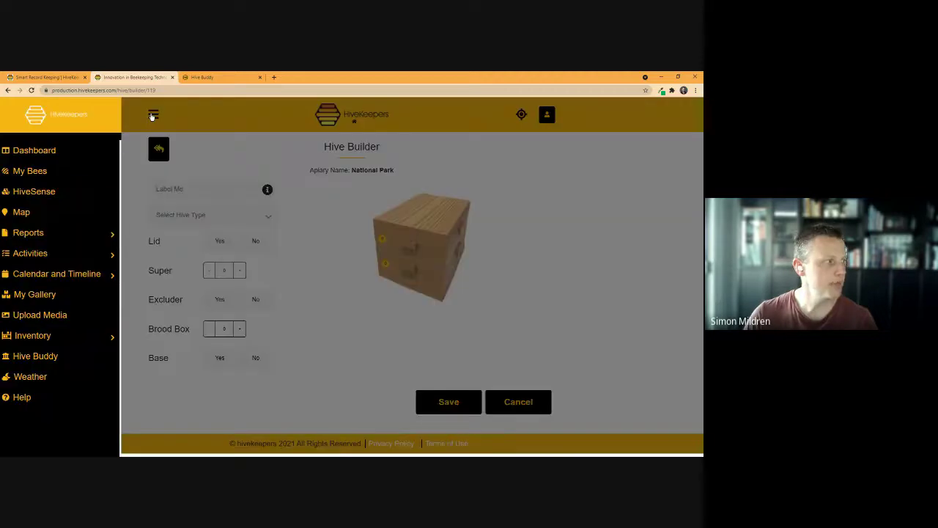
left_click(57, 151)
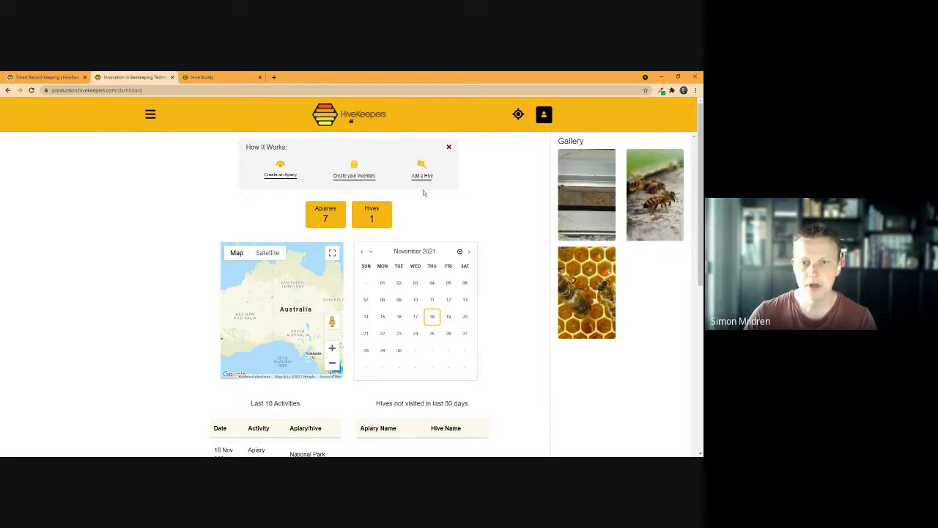
left_click(359, 180)
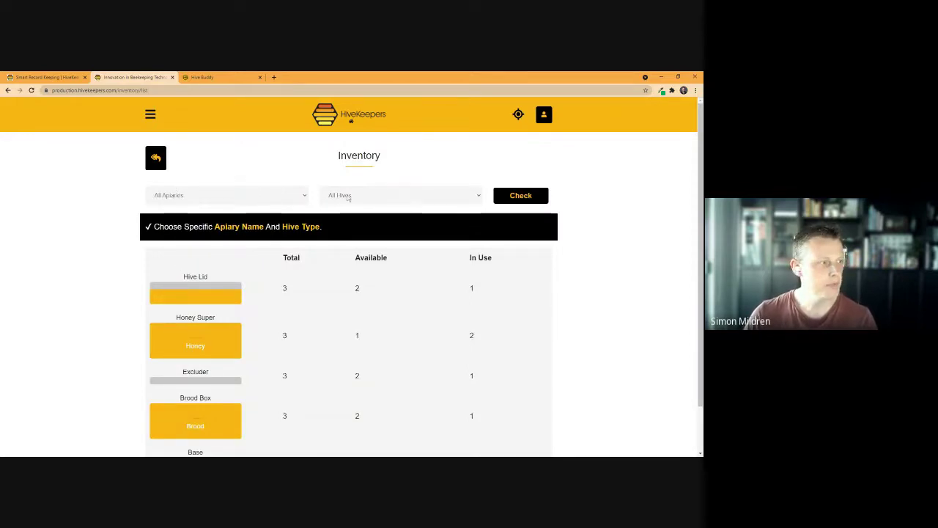
scroll(207, 189, "down", 1)
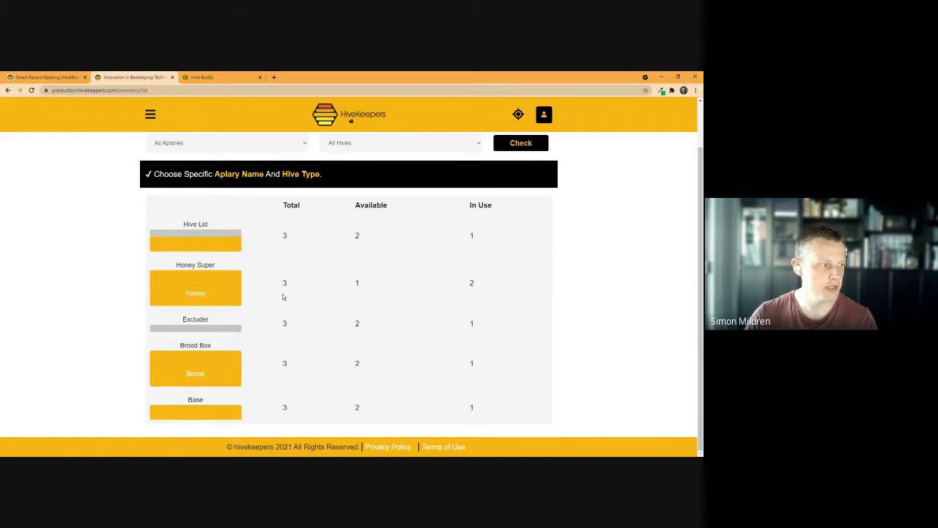
scroll(287, 365, "up", 2)
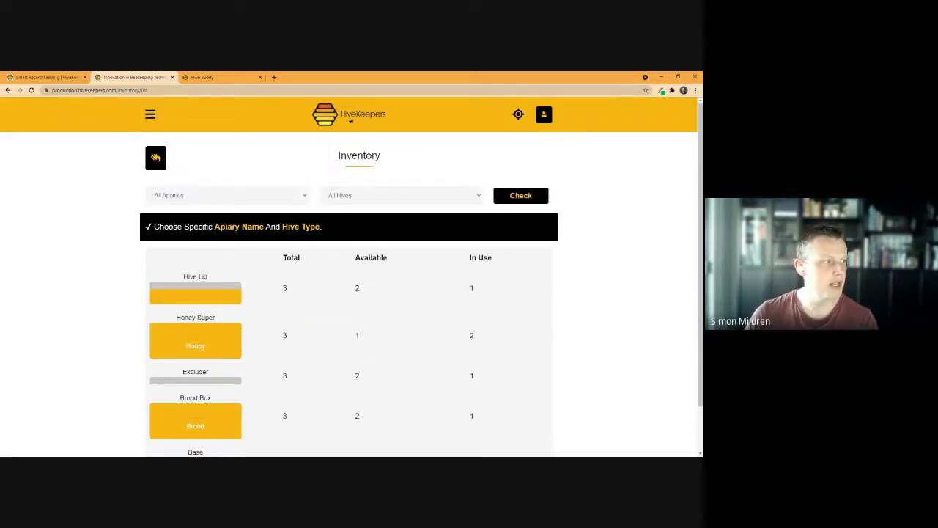
Check the inventory for the National Park apiary and the Langstroth Hive 8 Frames hive type
left_click(304, 196)
left_click(224, 209)
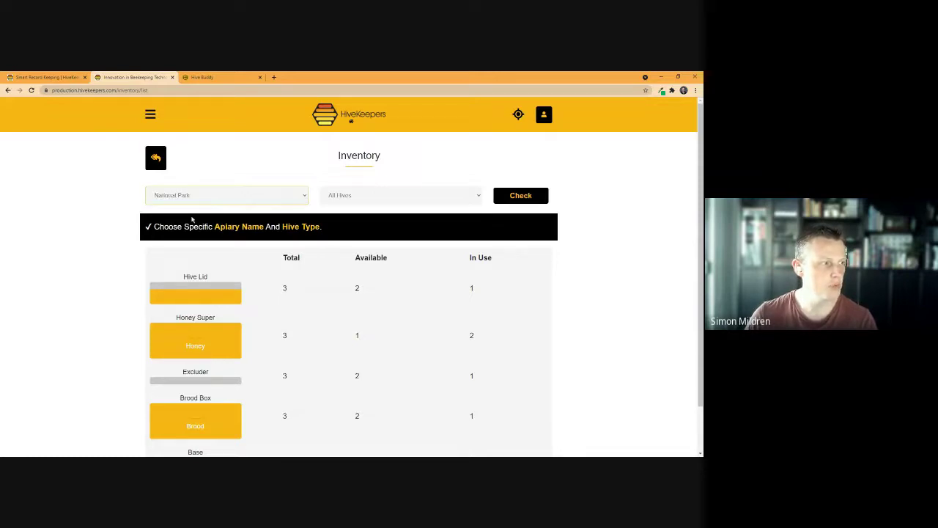
left_click(367, 220)
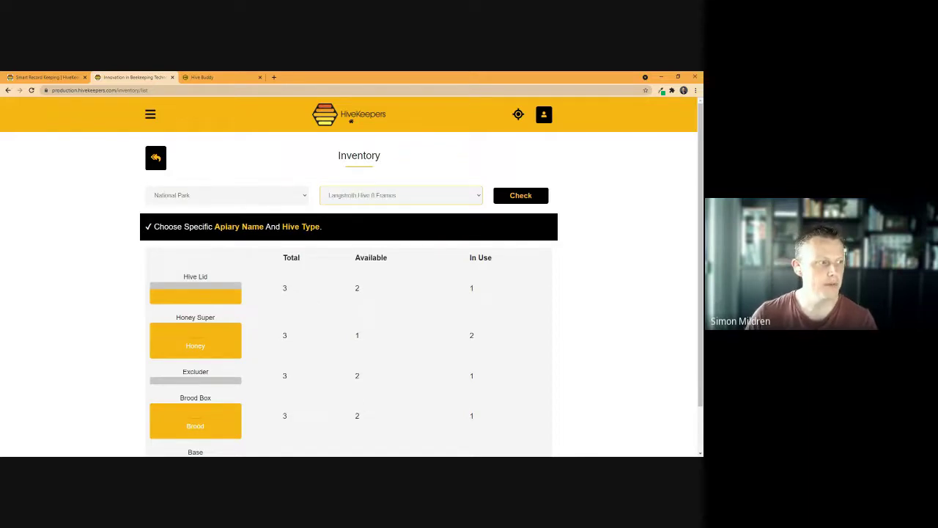
left_click(537, 196)
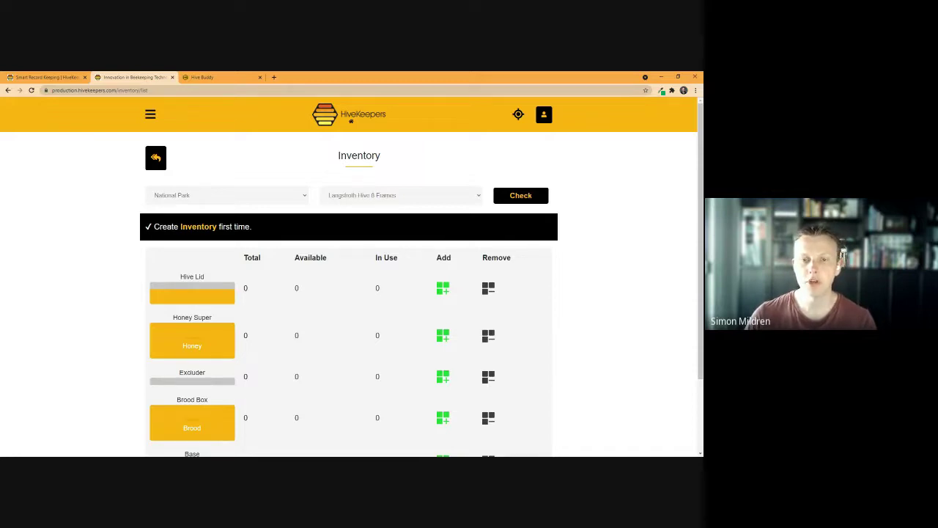
Add 3 hive lids, 6 honey supers and 3 excluders to the National Park inventory for Langstroth Hive 8 Frames
scroll(609, 278, "down", 1)
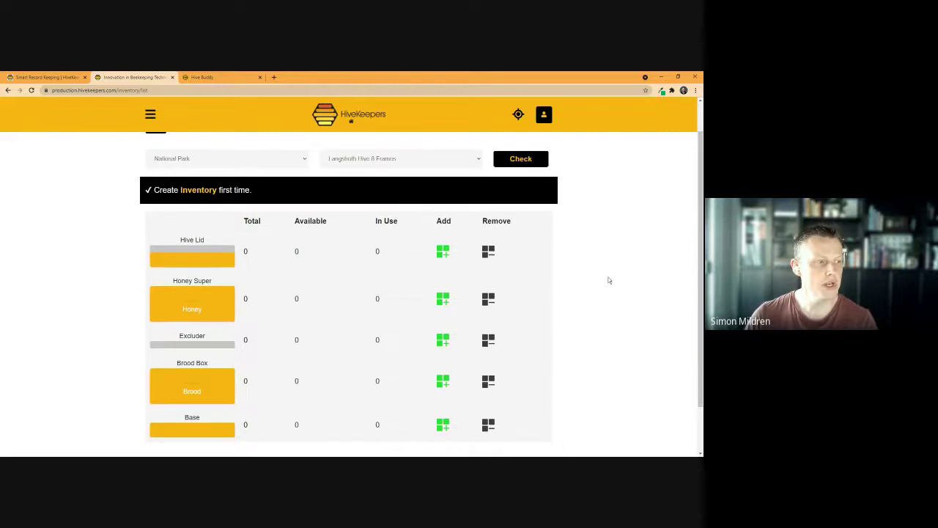
scroll(579, 271, "down", 1)
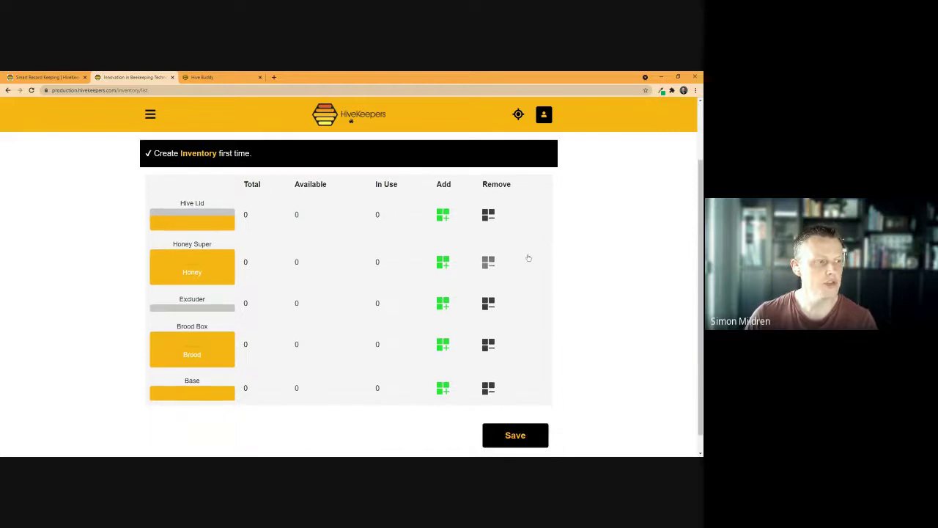
left_click(440, 217)
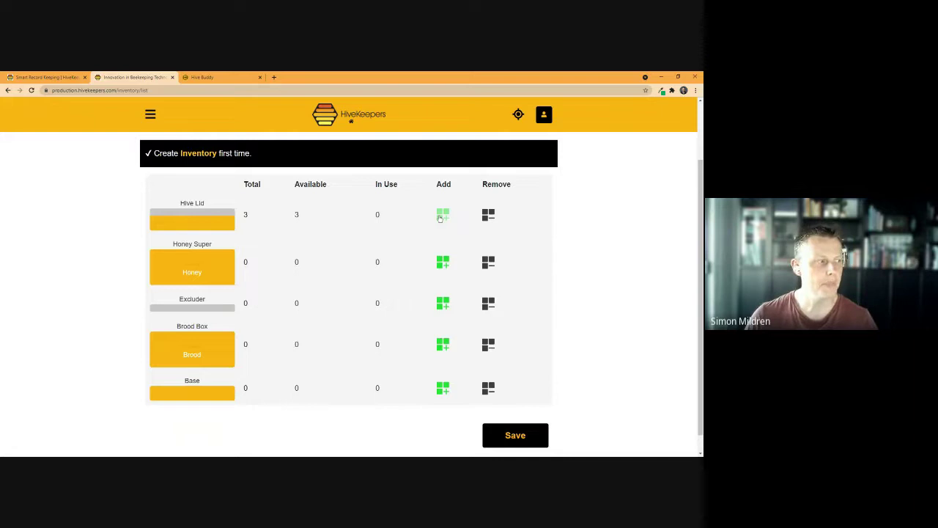
left_click(443, 264)
left_click(445, 310)
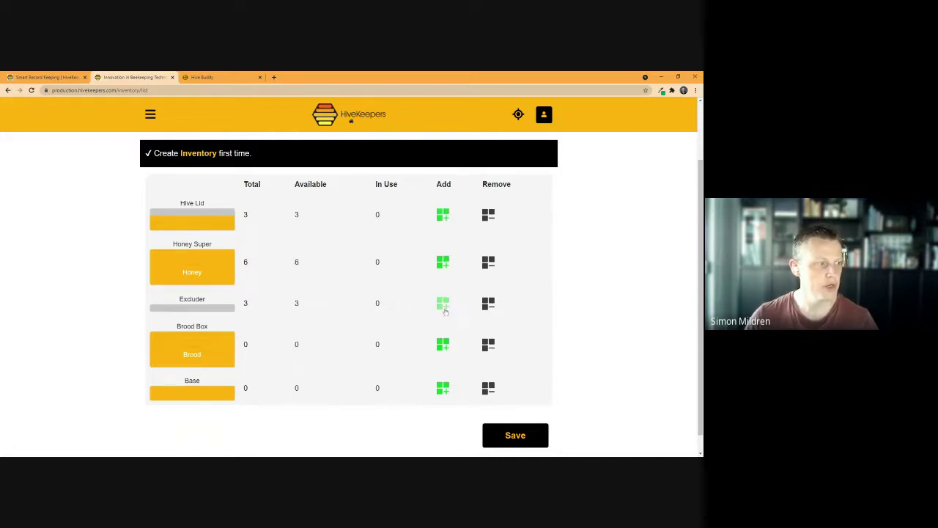
Set the inventory to 6 brood boxes and 3 bases, and save it
left_click(445, 344)
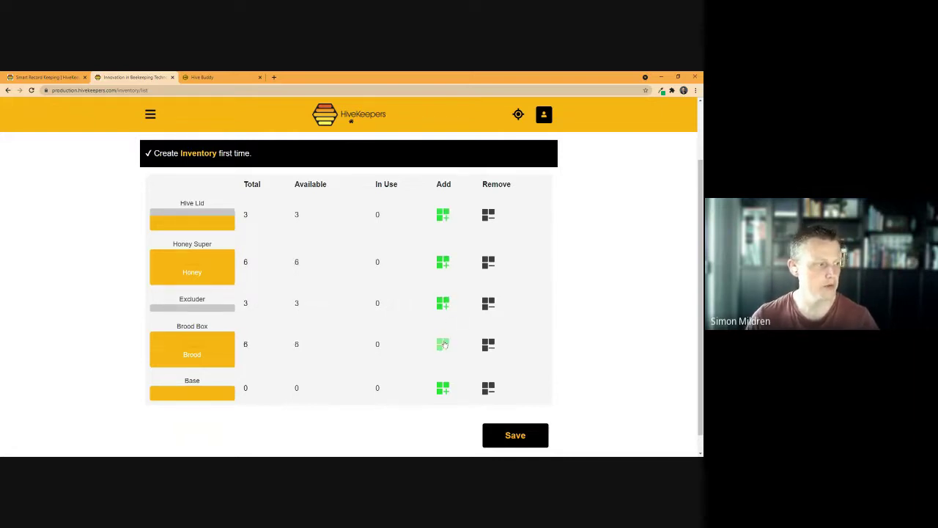
left_click(444, 345)
left_click(444, 389)
left_click(446, 391)
left_click(445, 390)
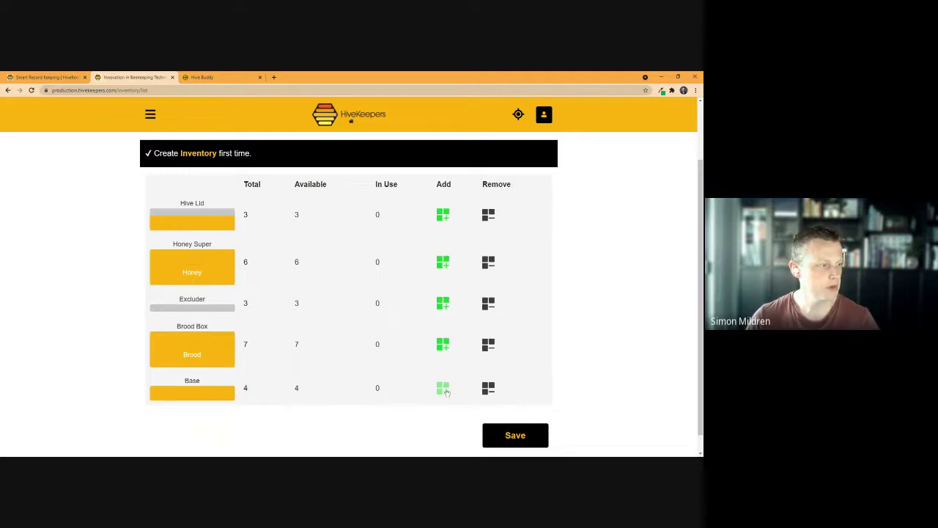
left_click(488, 388)
left_click(488, 346)
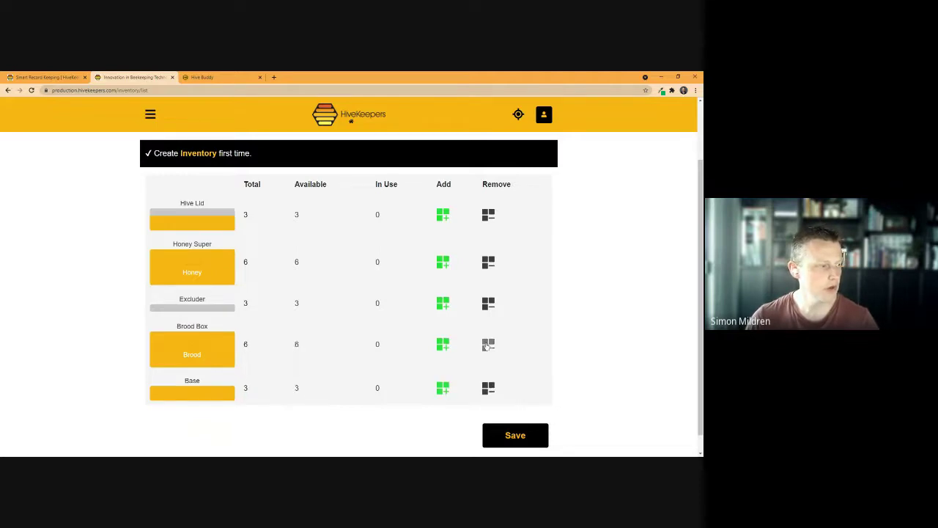
left_click(511, 439)
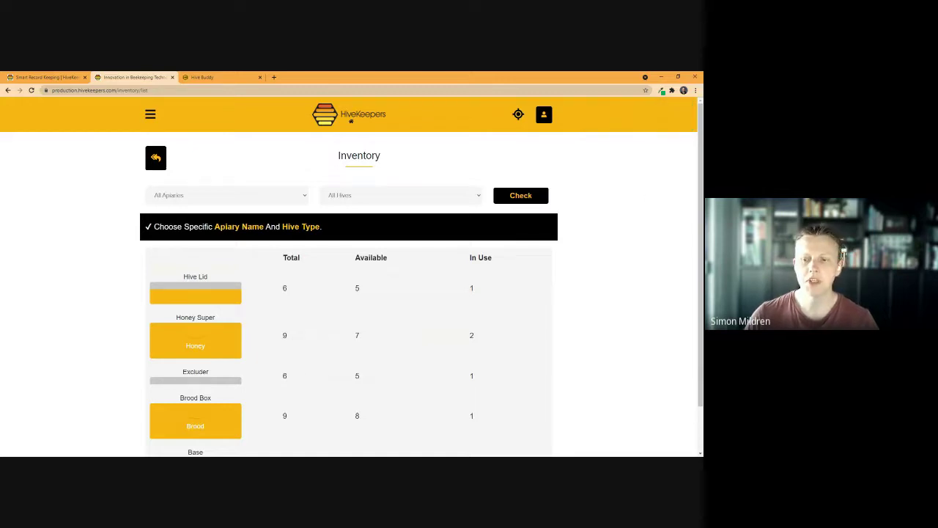
Return to the dashboard and open the apiary list for adding a hive
left_click(150, 114)
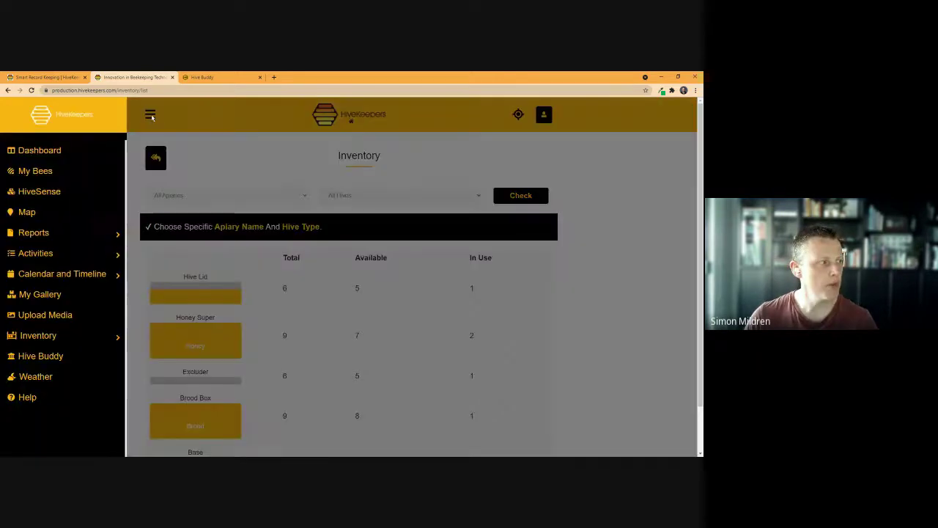
left_click(33, 152)
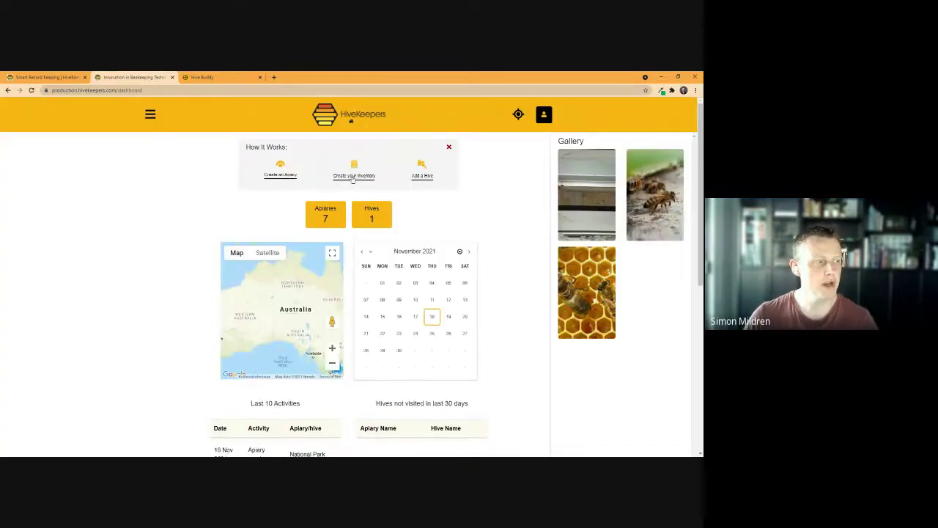
left_click(430, 176)
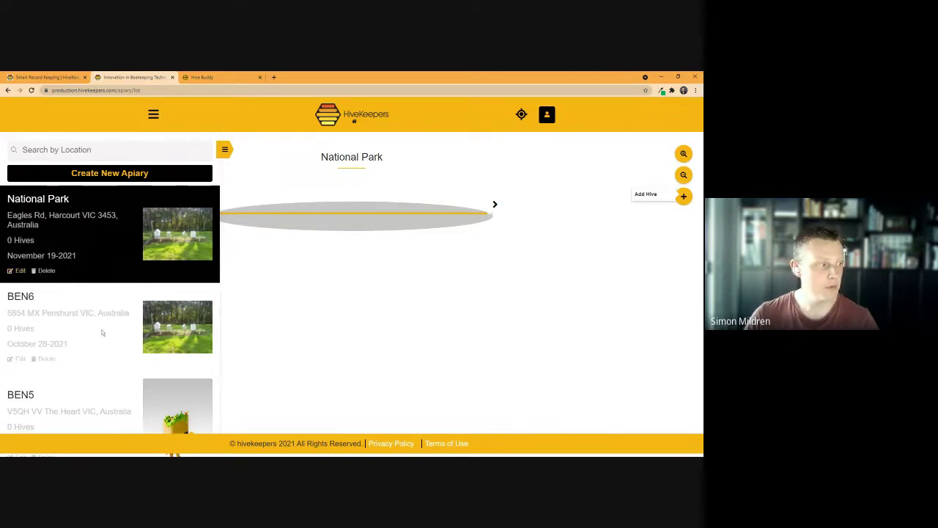
View the BEN6 and BEN3 apiaries to compare their hives, and return to the National Park apiary
left_click(61, 325)
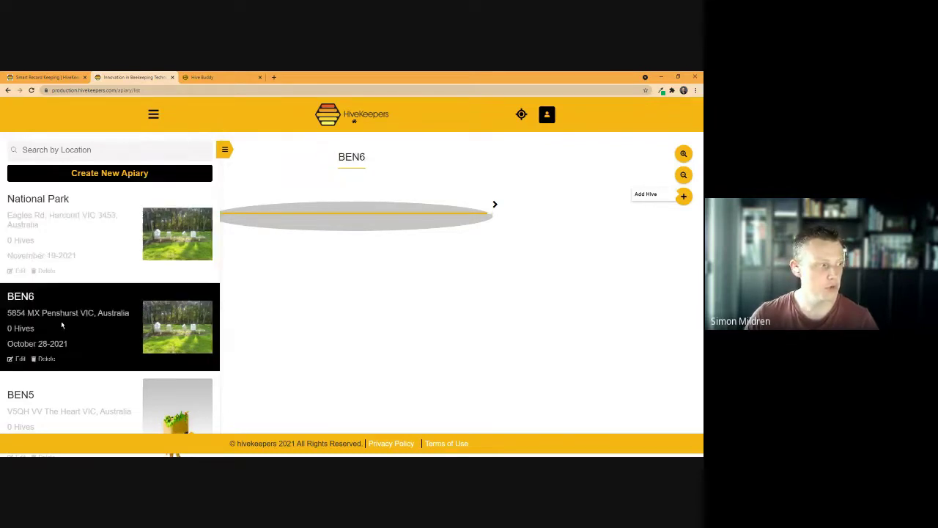
scroll(61, 321, "down", 5)
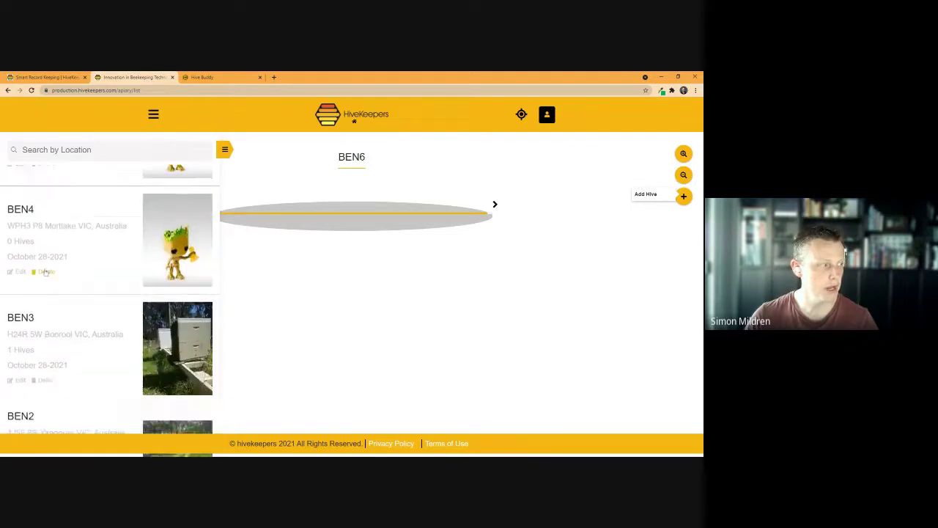
left_click(57, 348)
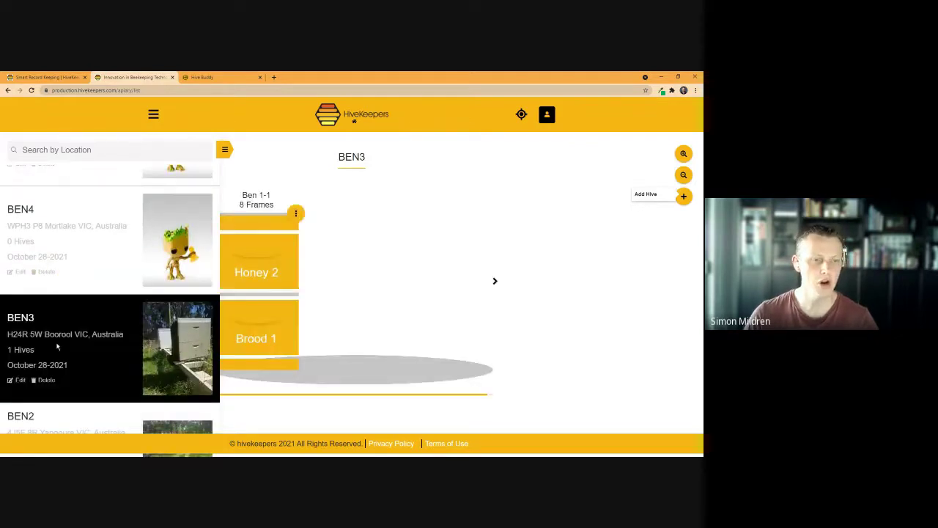
scroll(57, 346, "up", 5)
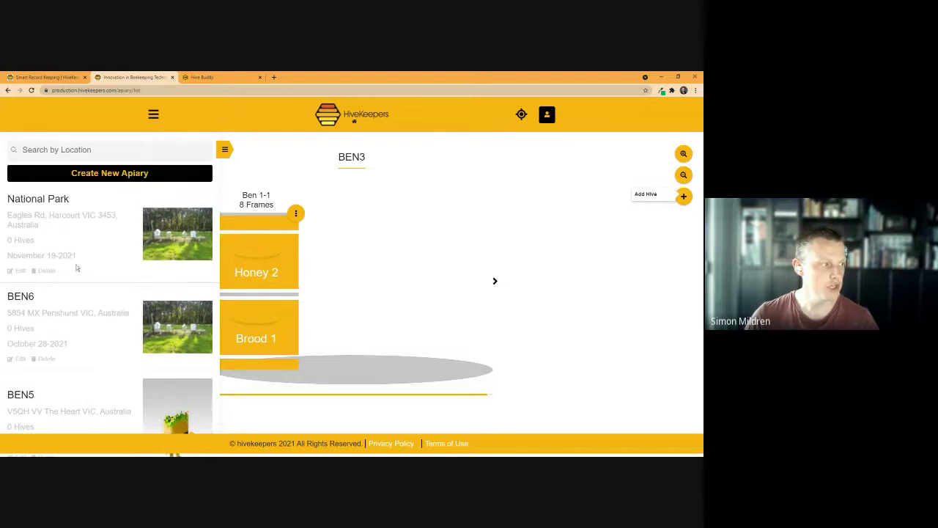
left_click(66, 235)
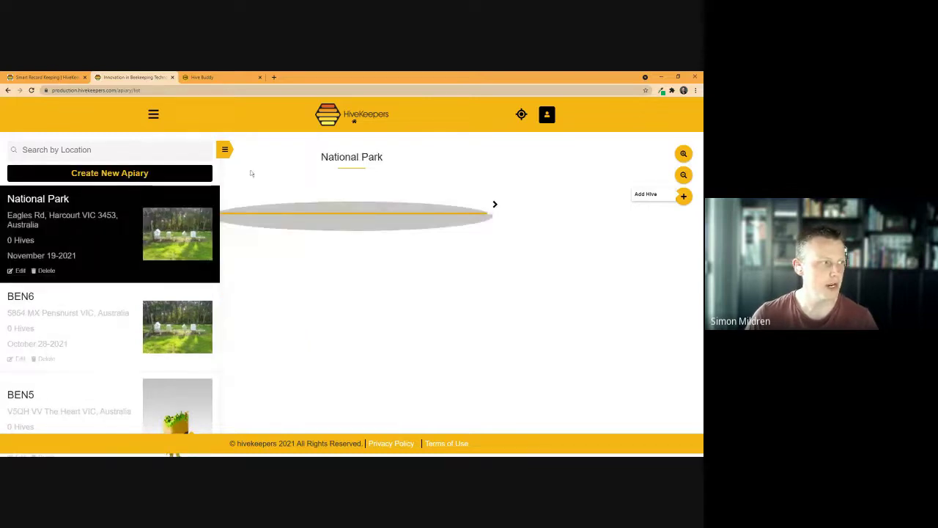
Start another hive in the National Park apiary, label it with a first name, and set its type to Langstroth Hive 8 Frames
left_click(223, 151)
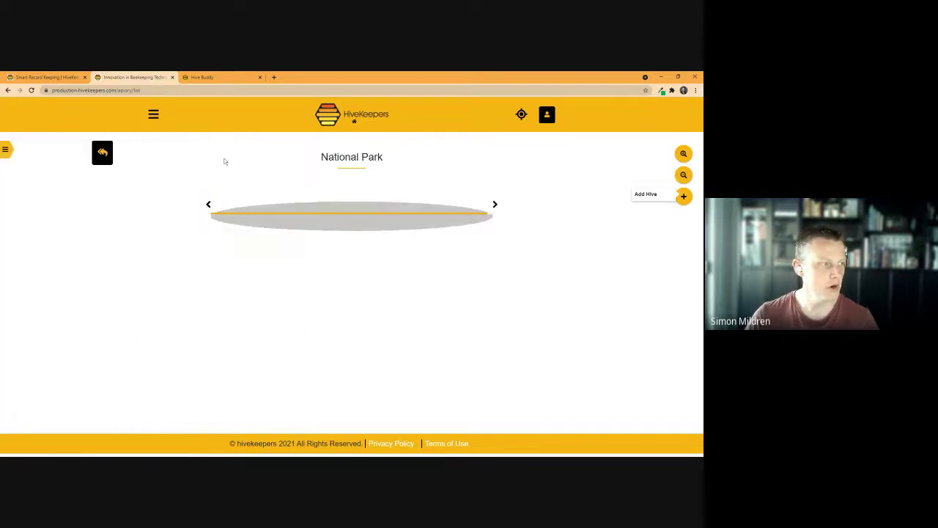
left_click(684, 198)
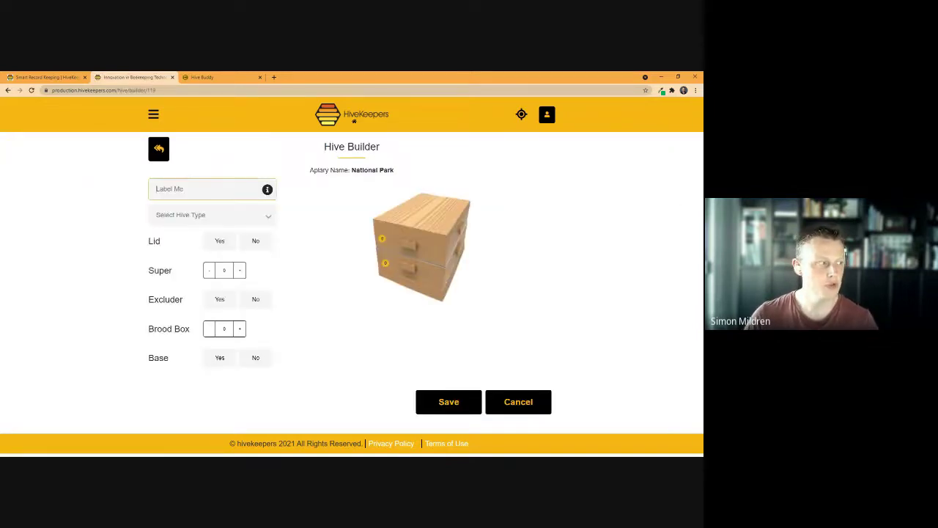
type("Simon")
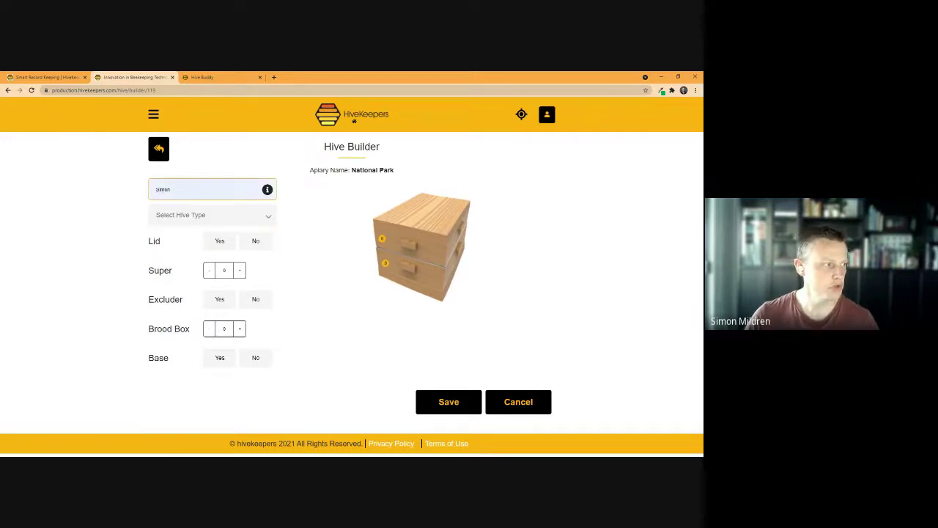
key("Tab")
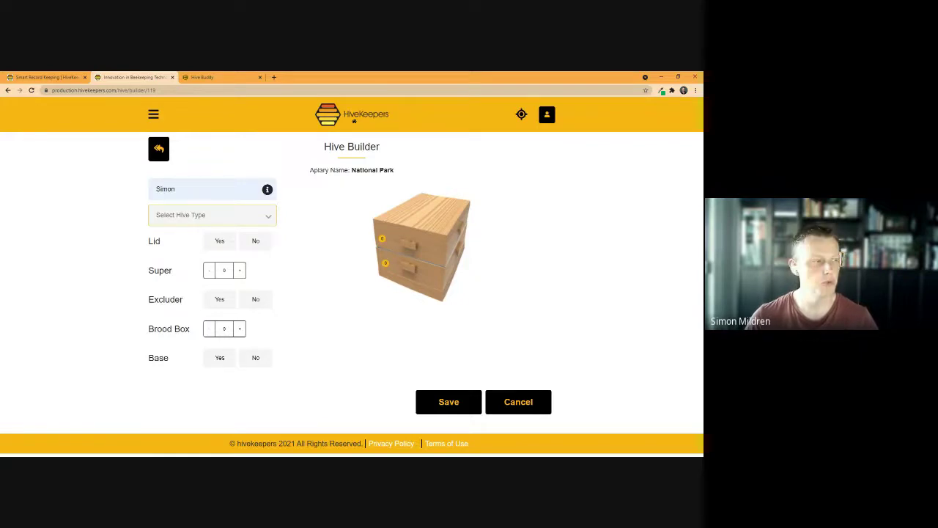
key("Down")
Give the hive a lid, one super, an excluder, two brood boxes and a base, and save it
left_click(220, 241)
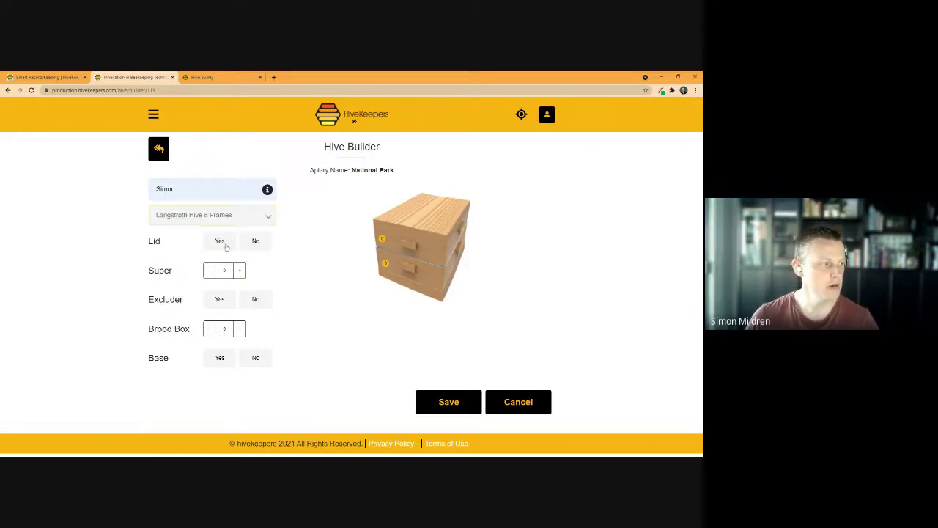
left_click(240, 270)
left_click(222, 302)
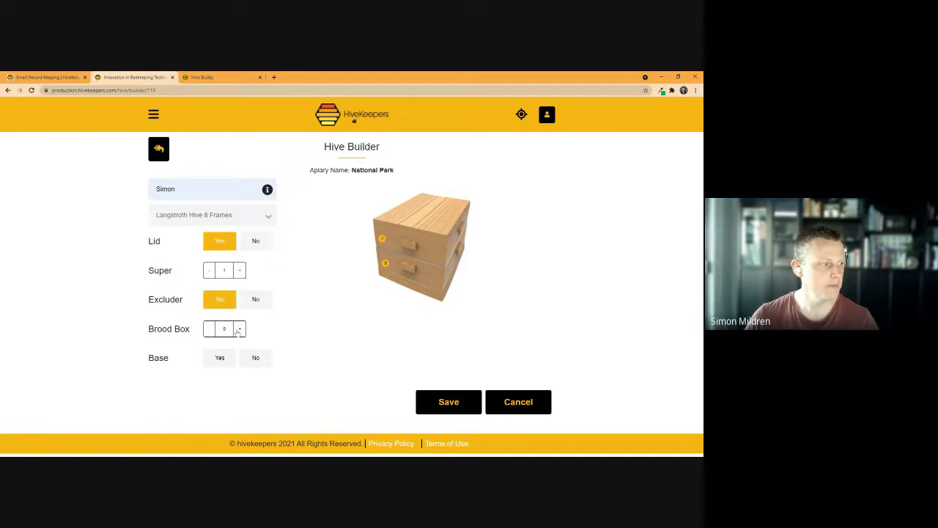
left_click(240, 330)
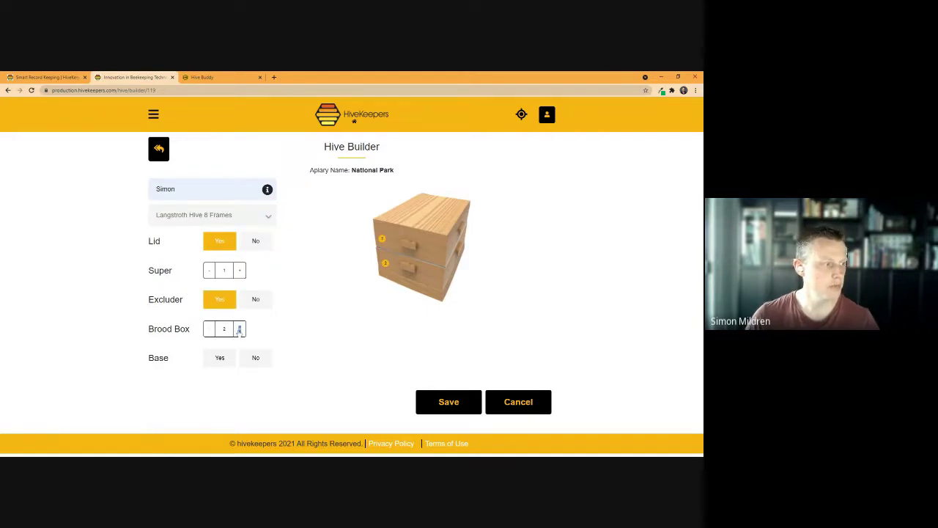
left_click(220, 359)
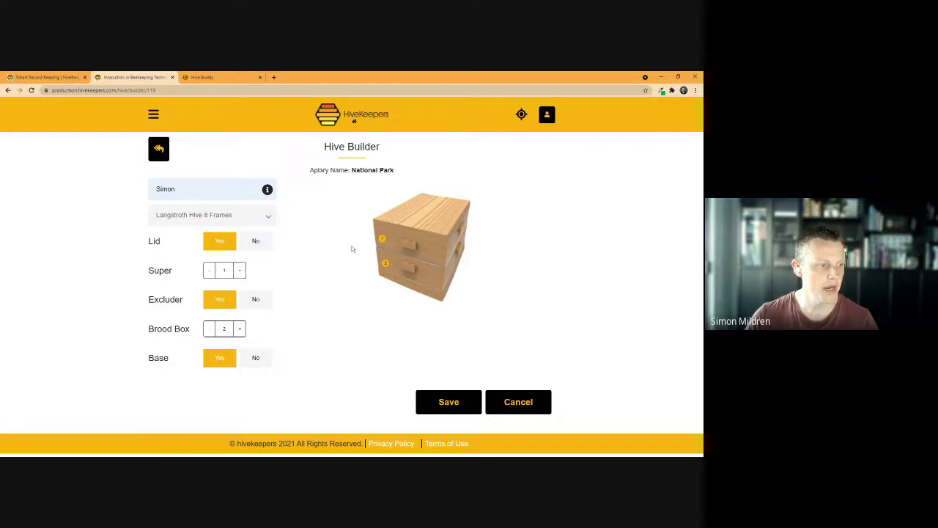
left_click(449, 402)
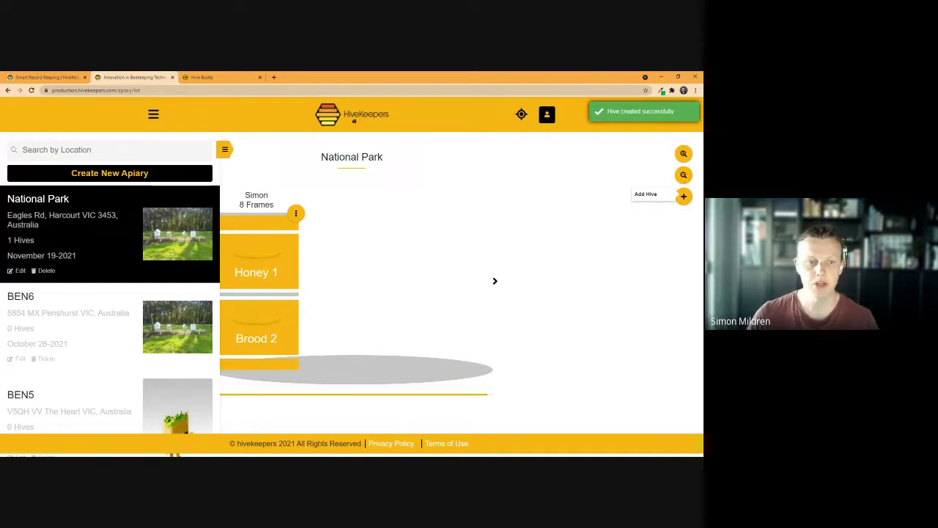
Start a queen record for the new National Park hive, naming the queen Elizabeth 1 and choosing Blue (0/5) as her marking colour
left_click(225, 150)
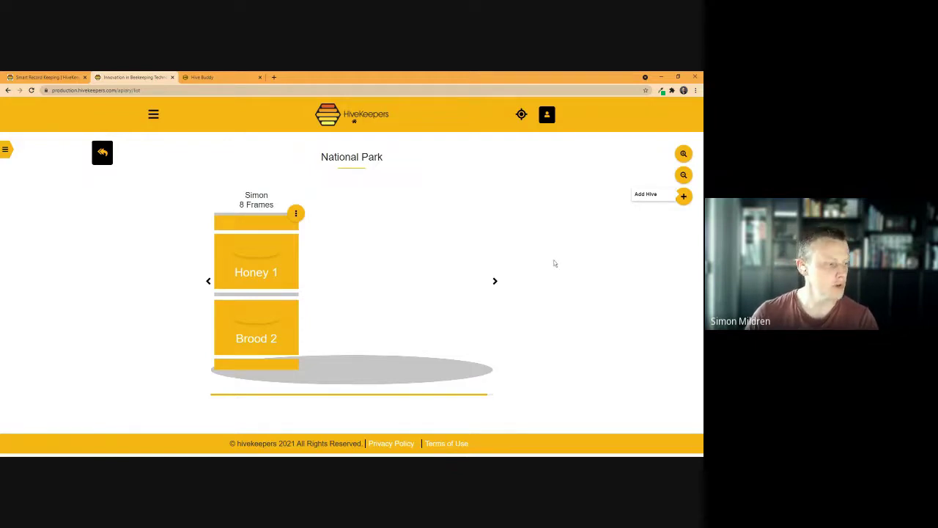
left_click(295, 213)
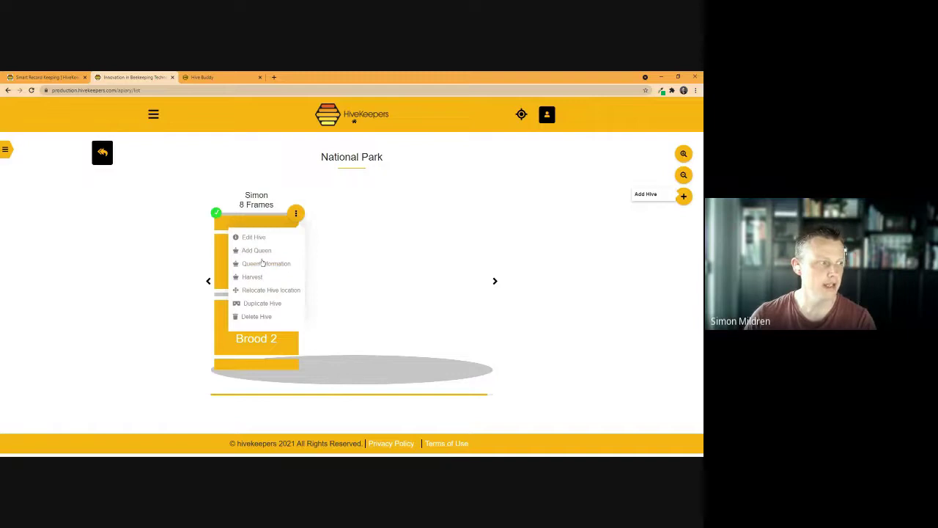
left_click(261, 250)
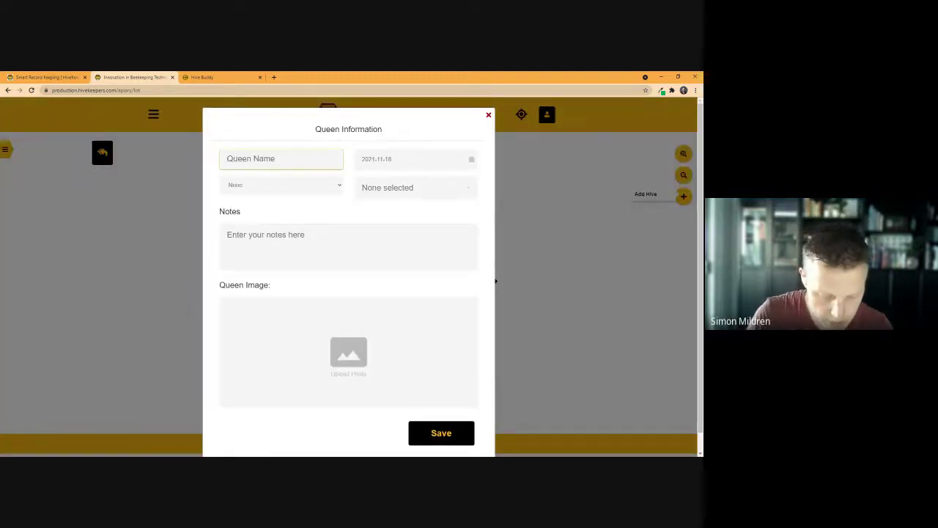
type("Flizabeth 1")
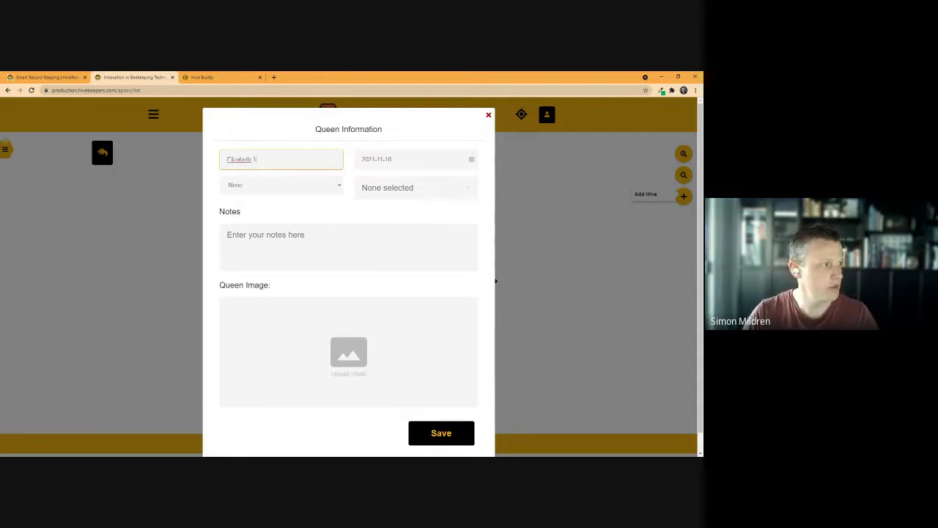
left_click(267, 190)
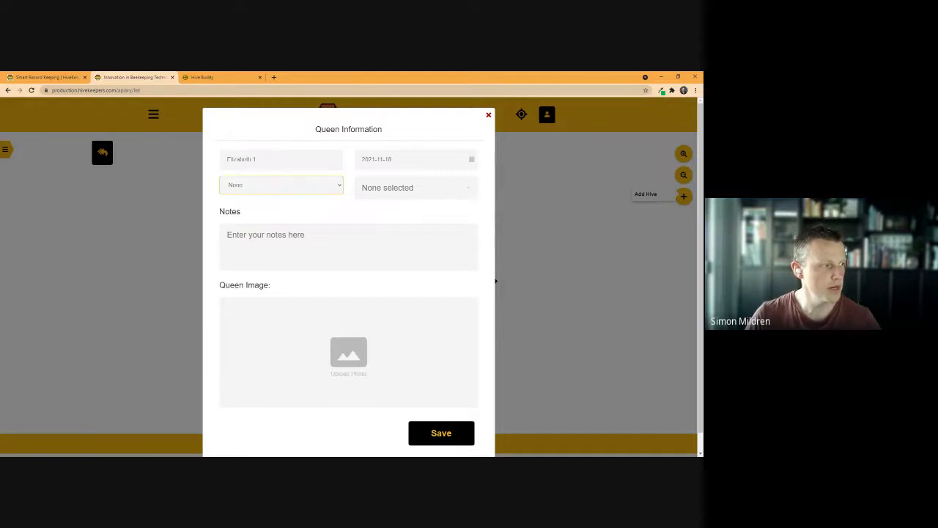
key("Down")
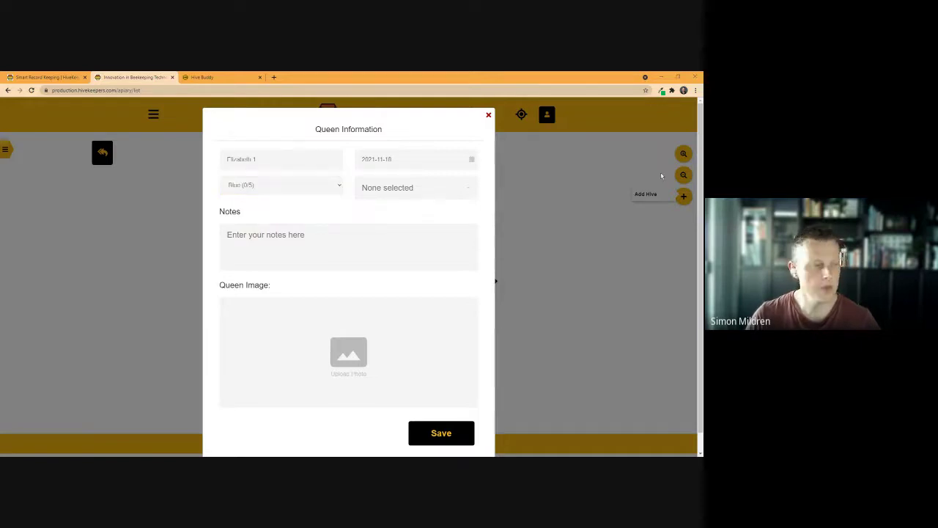
Select three characteristics for the queen, including Calm Temperament and Average Honey Producer
left_click(409, 190)
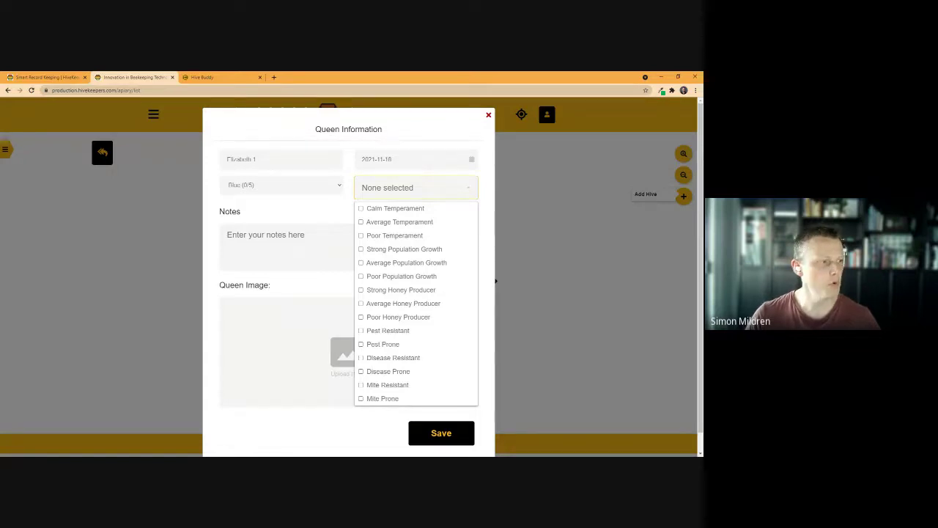
left_click(361, 209)
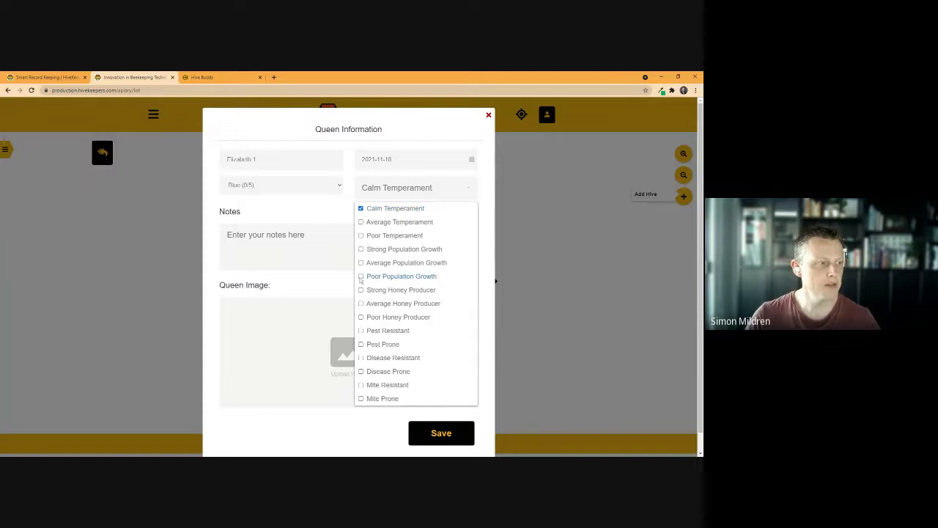
left_click(361, 304)
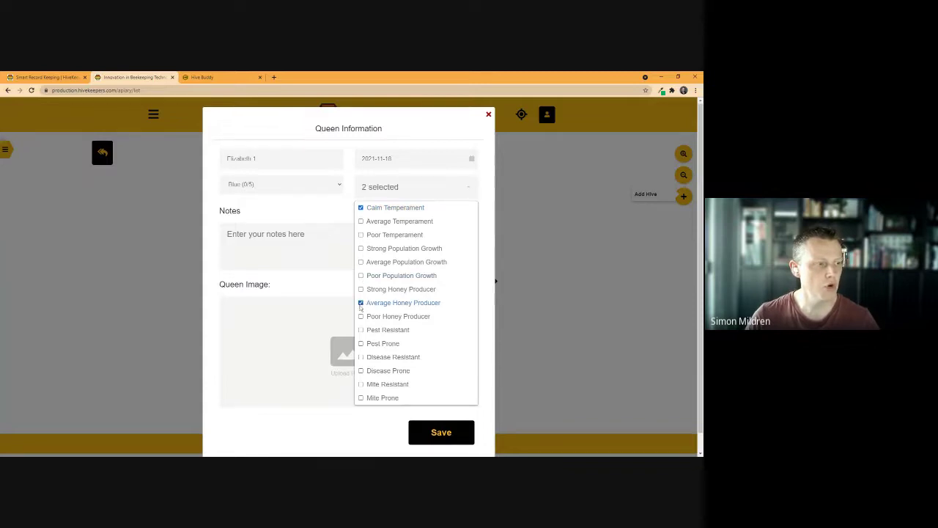
scroll(360, 307, "down", 1)
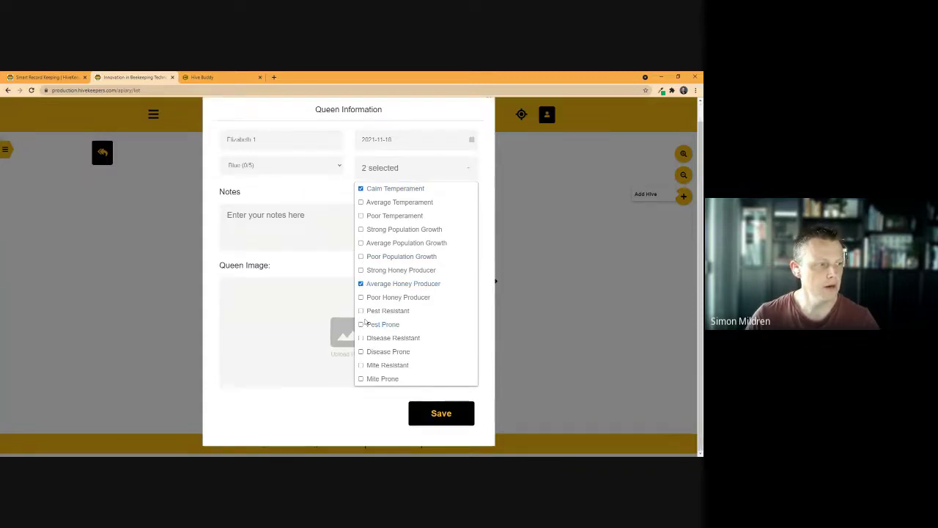
left_click(360, 324)
left_click(361, 324)
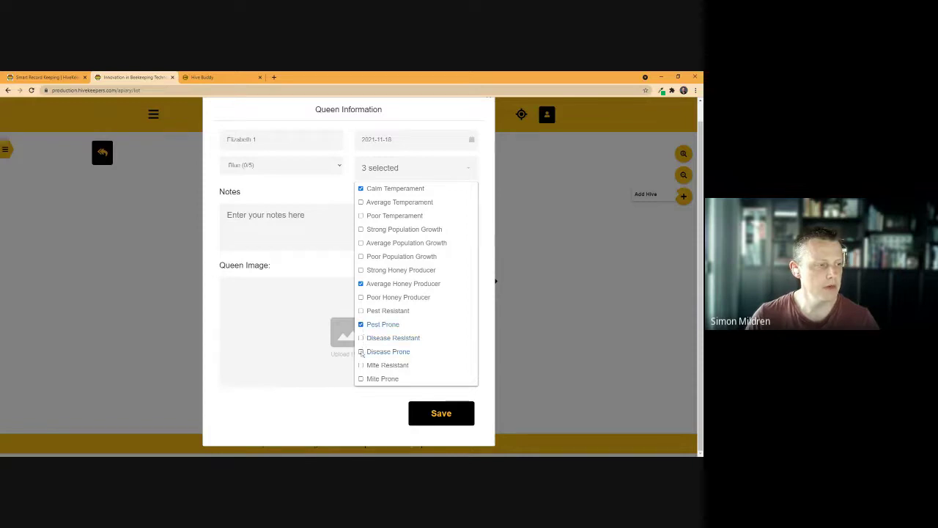
left_click(360, 351)
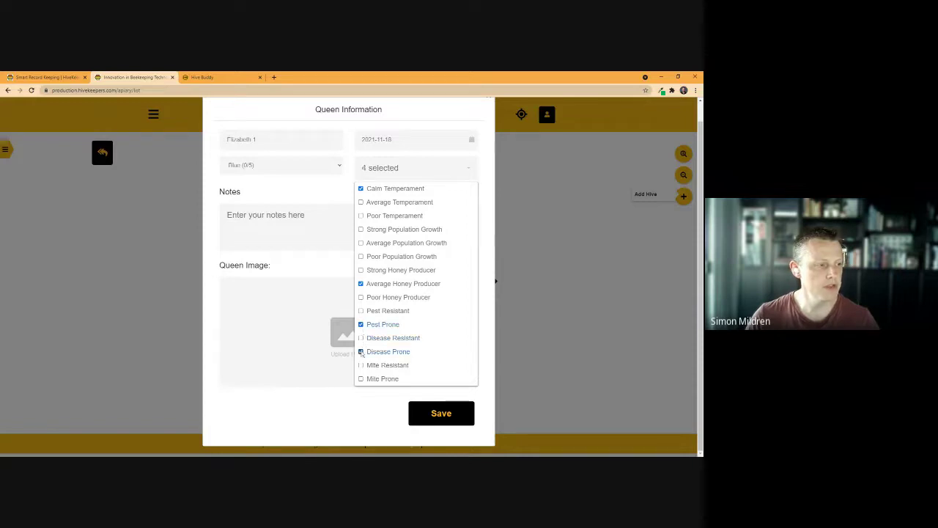
left_click(306, 269)
Enter the queen's note "Got this queen from Queensland Bee Breeders"
key("Tab")
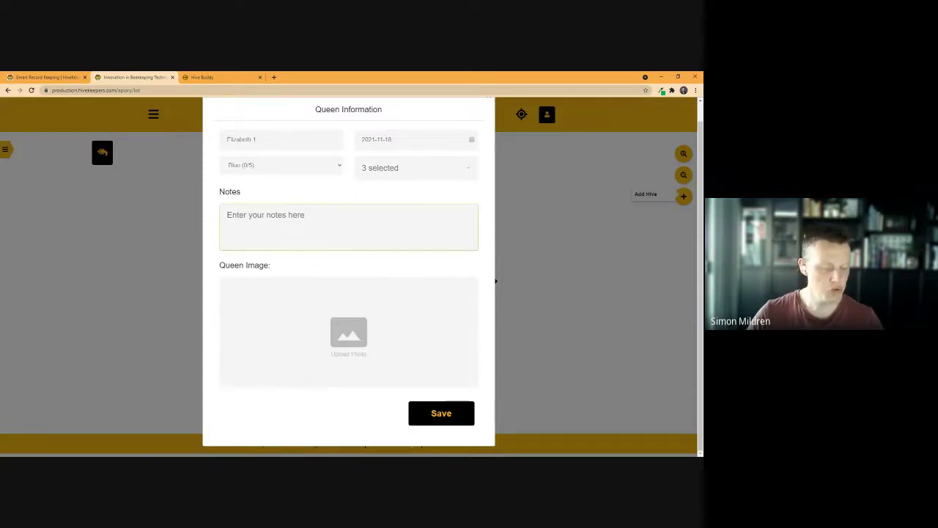
type("Got")
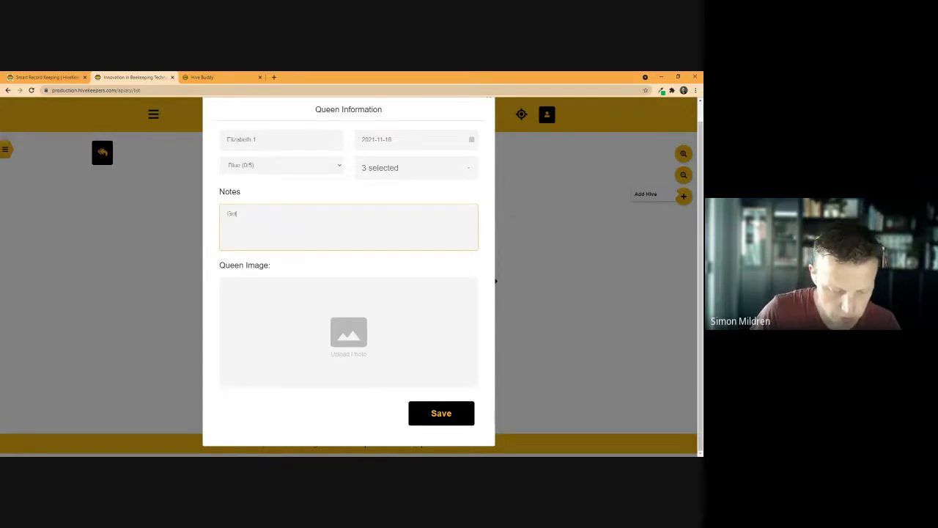
type(" this queen from")
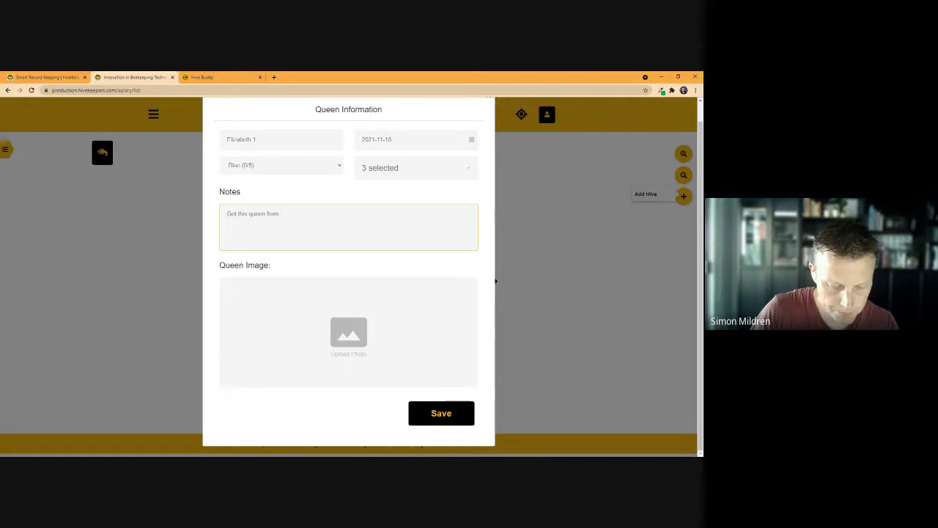
type(" Queensland (le")
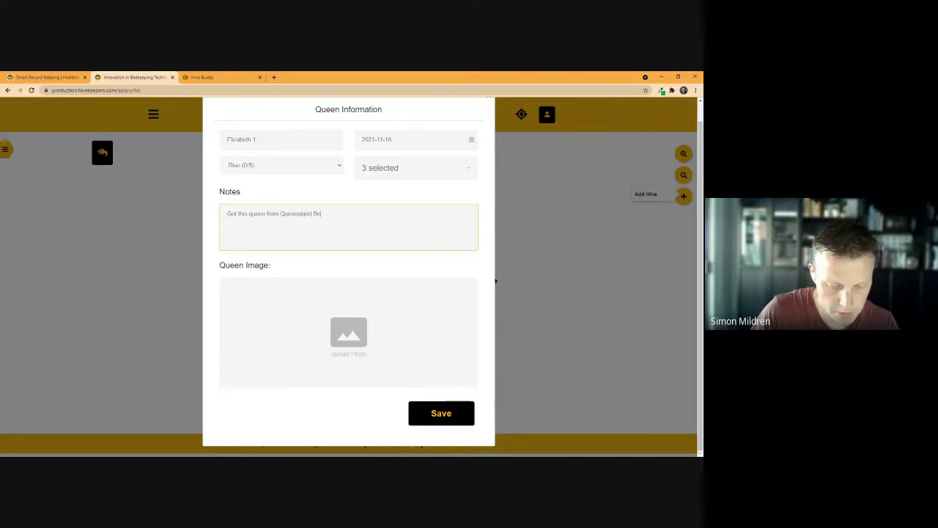
key("BackSpace")
key("BackSpace")
key("BackSpace")
type("Bee Breeders")
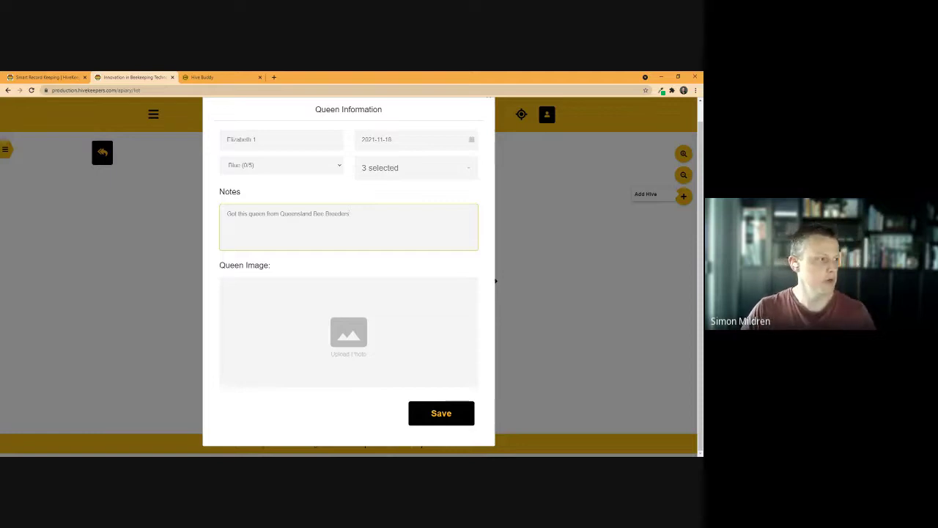
Add a photo of the queen among bees on the comb and save the queen record
left_click(357, 339)
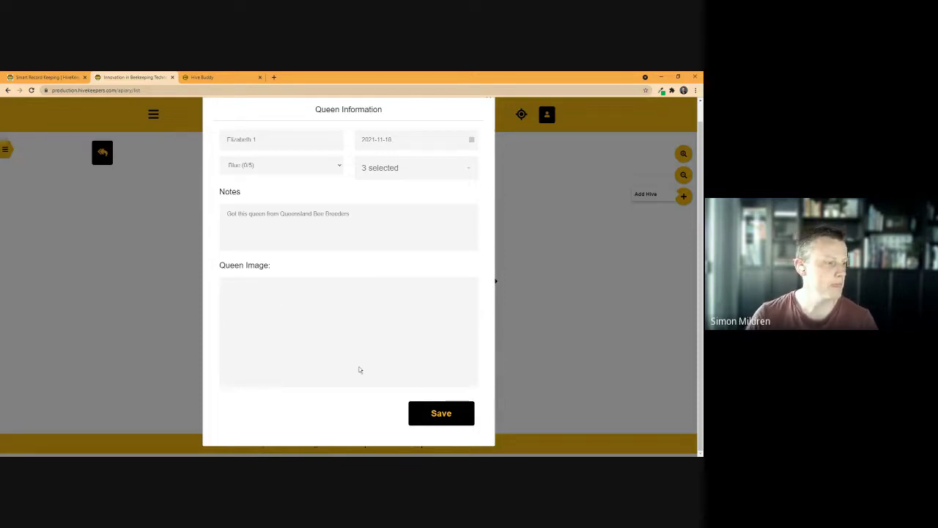
scroll(357, 360, "up", 1)
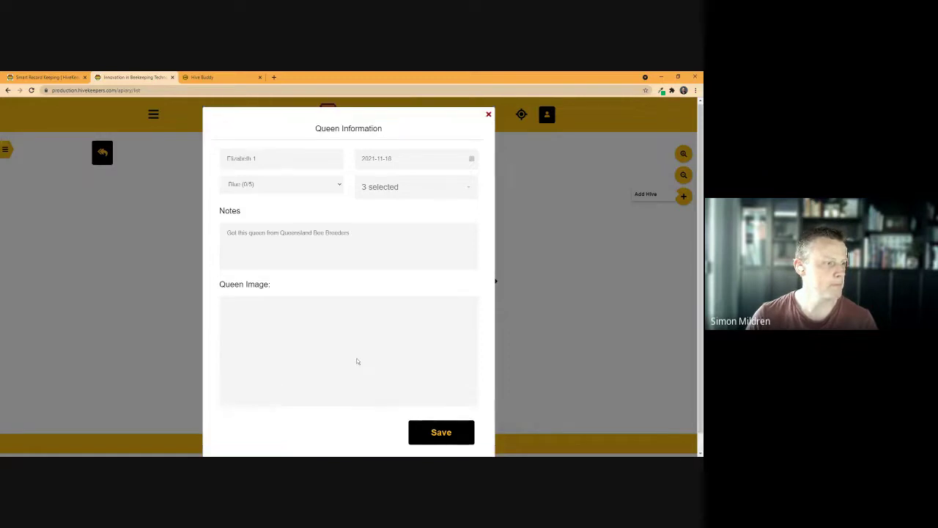
scroll(356, 359, "down", 1)
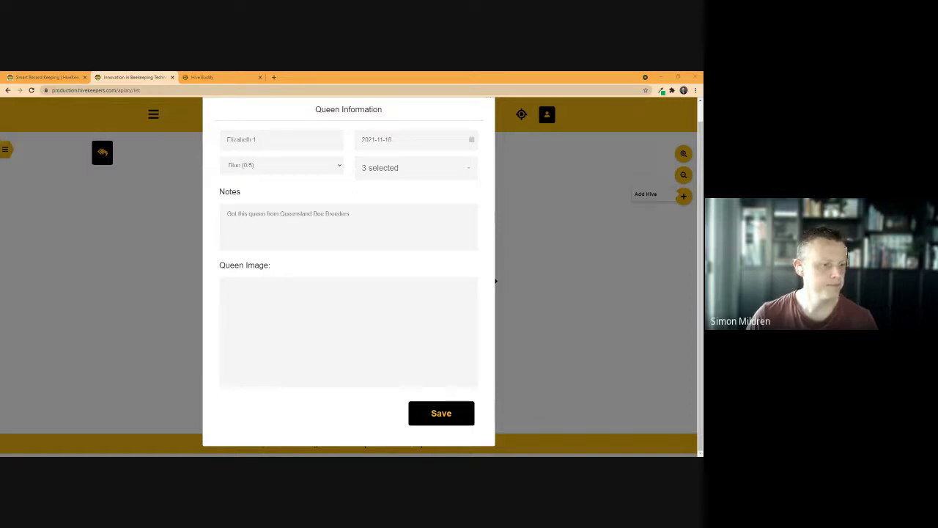
left_click(442, 415)
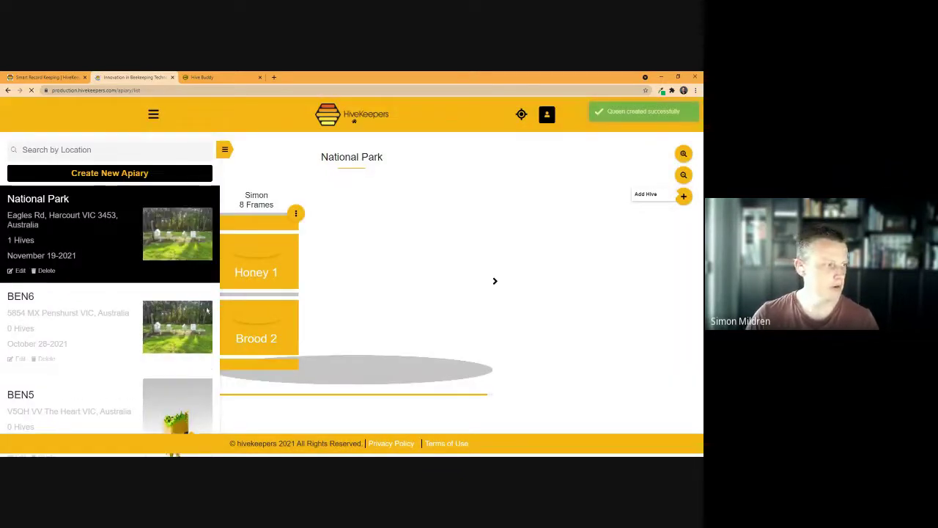
Review the saved queen information and photo for the National Park hive, and close the record
left_click(296, 213)
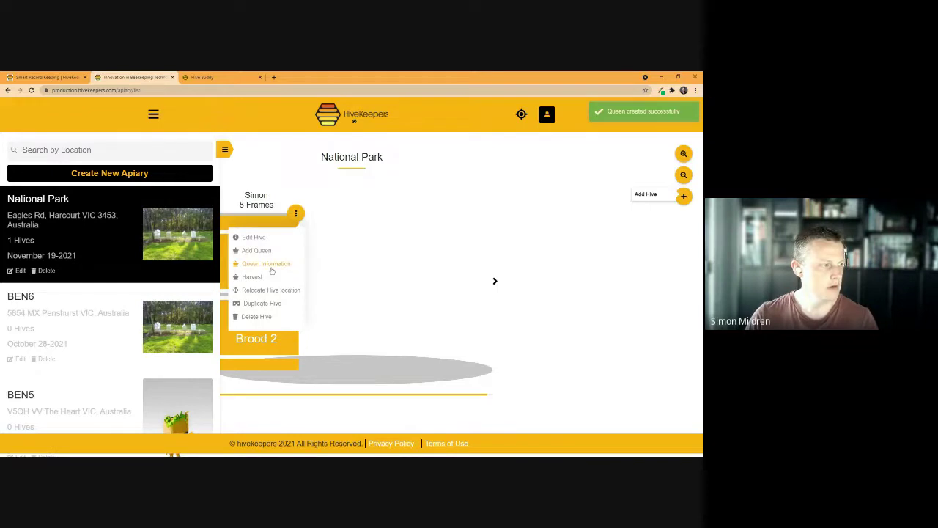
left_click(270, 268)
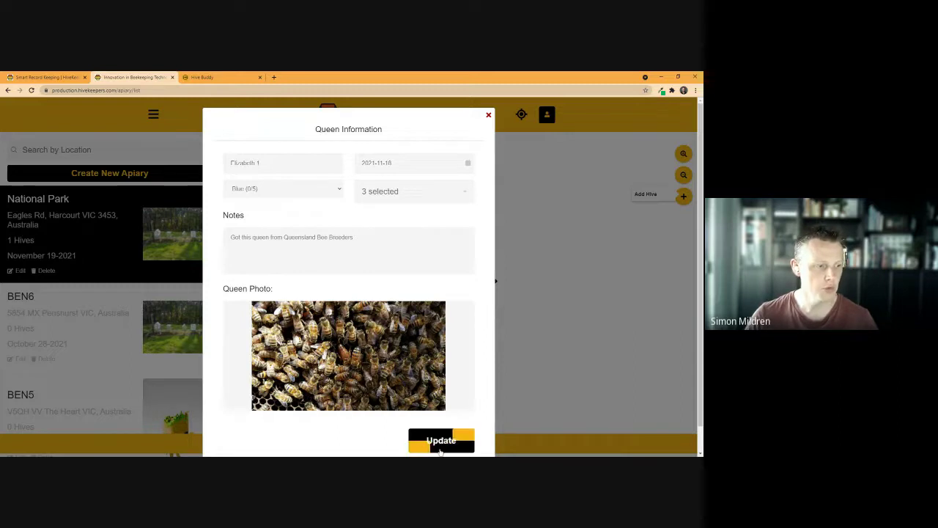
left_click(489, 116)
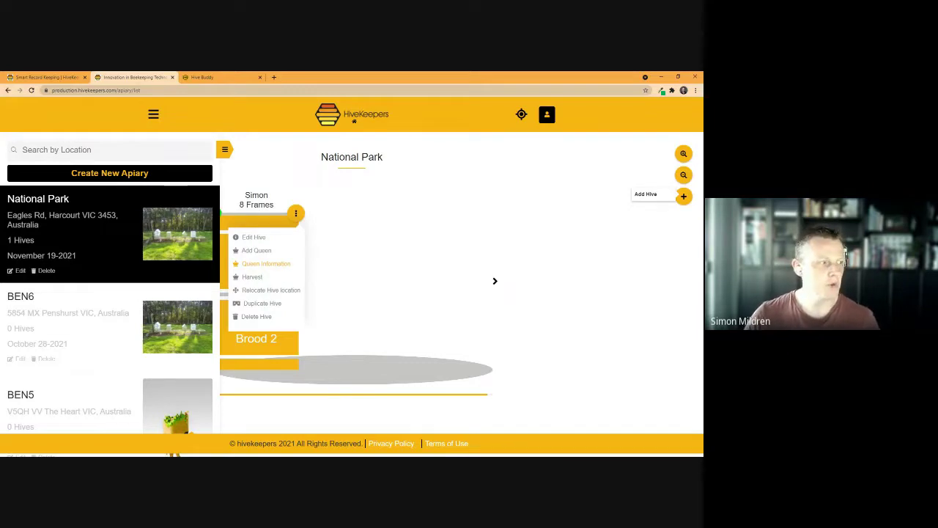
Start a harvest record for the National Park hive, dated 2021-11-14, with Honey as the harvest type
left_click(253, 277)
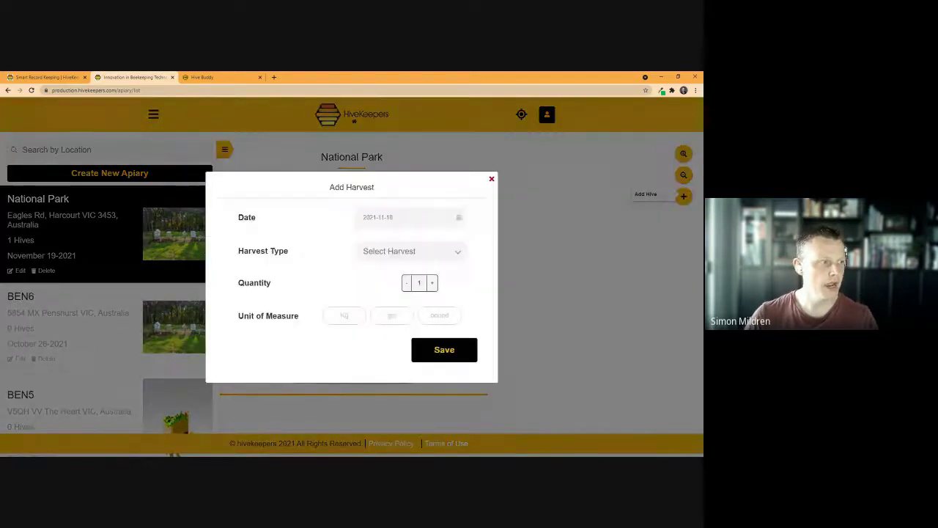
left_click(407, 217)
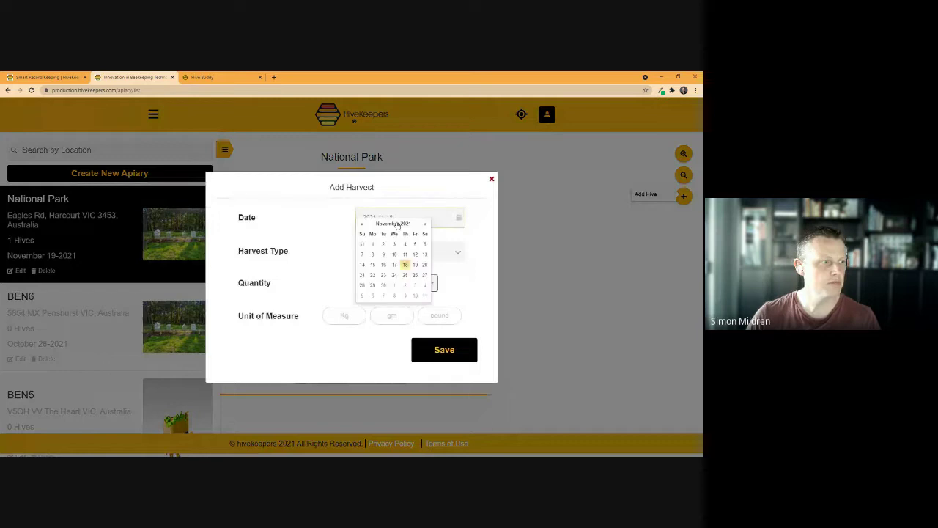
left_click(363, 266)
left_click(389, 255)
left_click(392, 264)
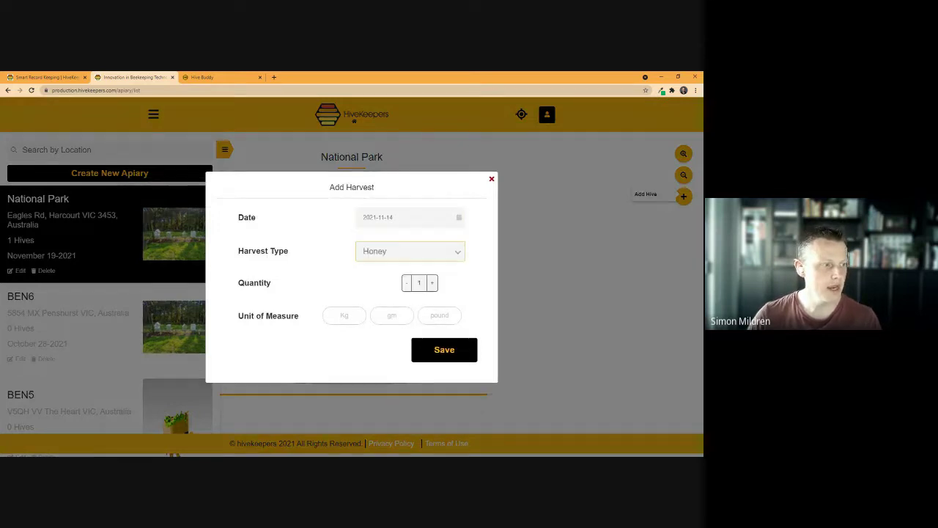
Set the honey harvest quantity to 8 Kg and save the harvest
left_click(433, 283)
left_click(433, 283)
left_click(433, 283)
left_click(433, 283)
left_click(434, 282)
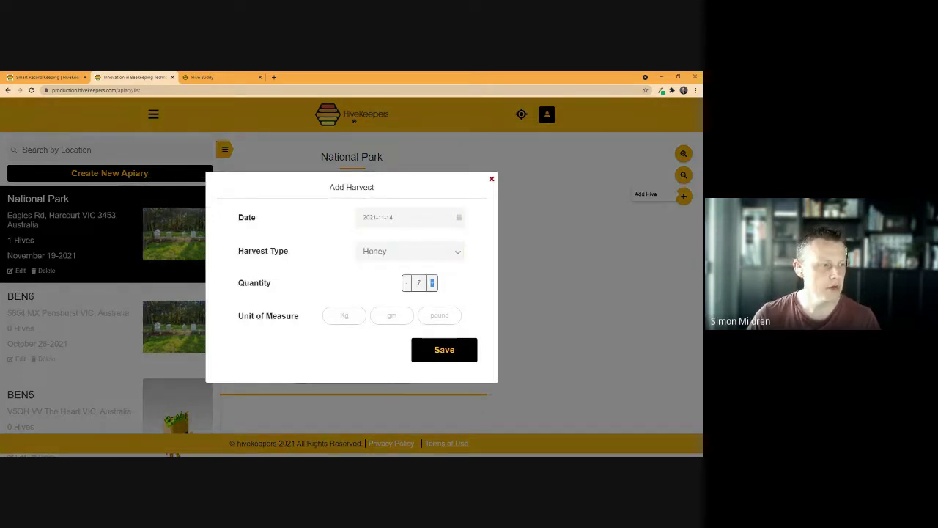
left_click(434, 283)
left_click(434, 283)
left_click(362, 317)
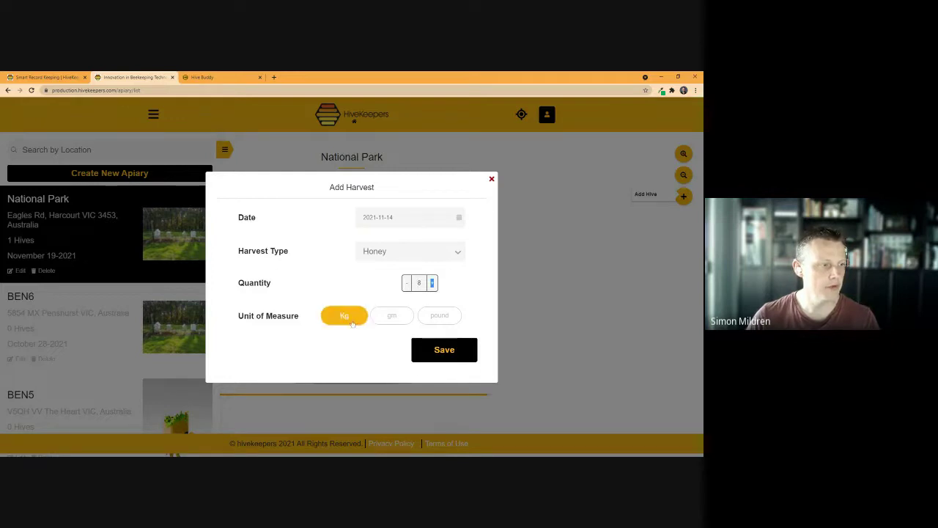
left_click(441, 357)
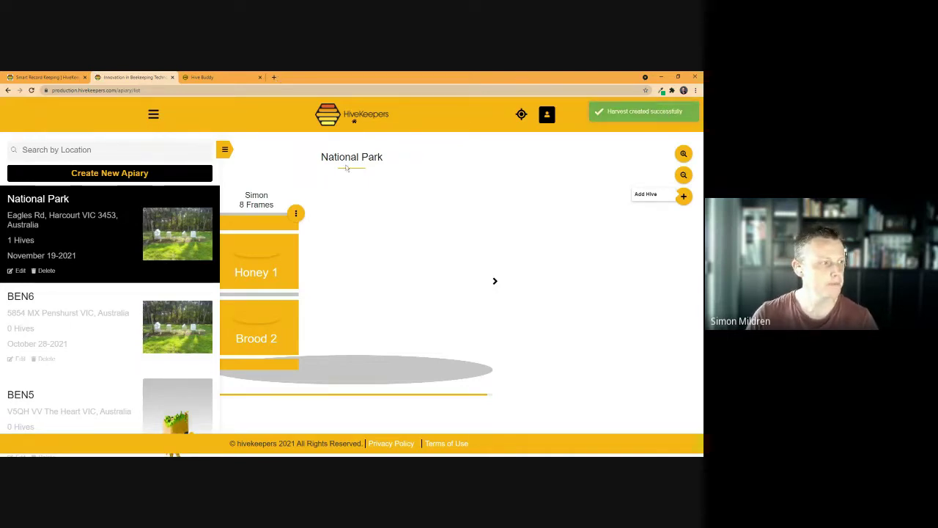
View the apiaries available for relocating the hive, leave it in place, and collapse the apiary list
left_click(295, 214)
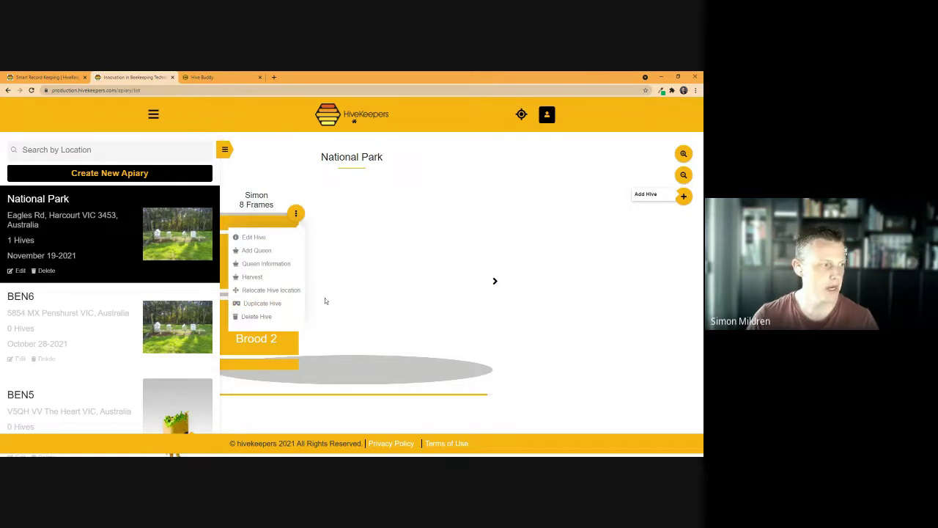
left_click(262, 291)
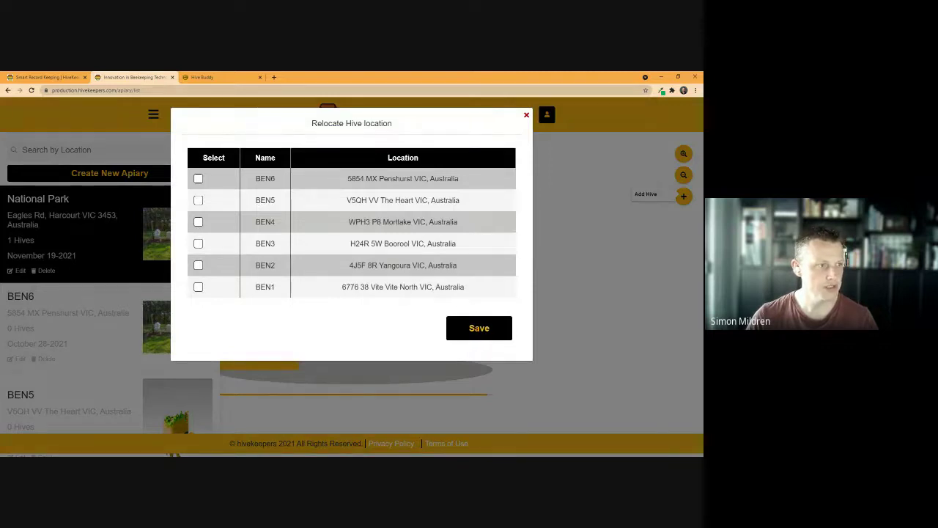
left_click(525, 115)
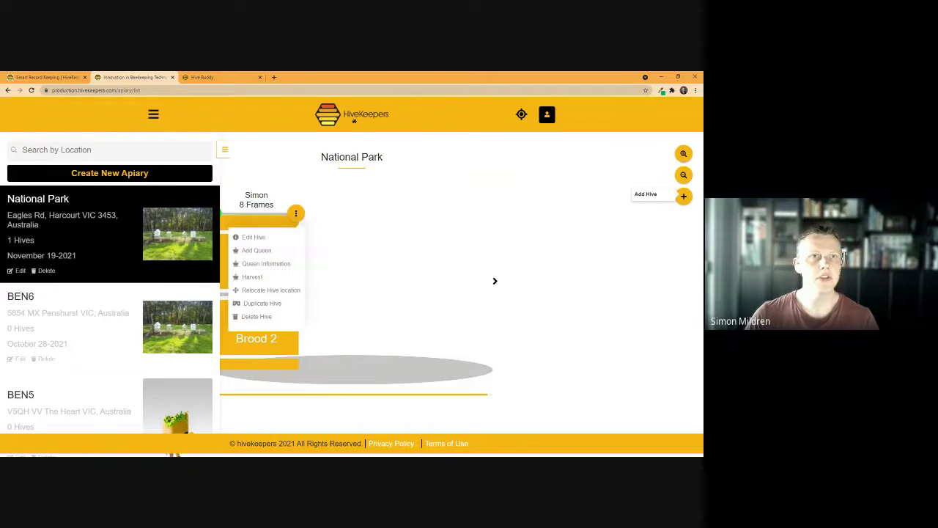
left_click(225, 149)
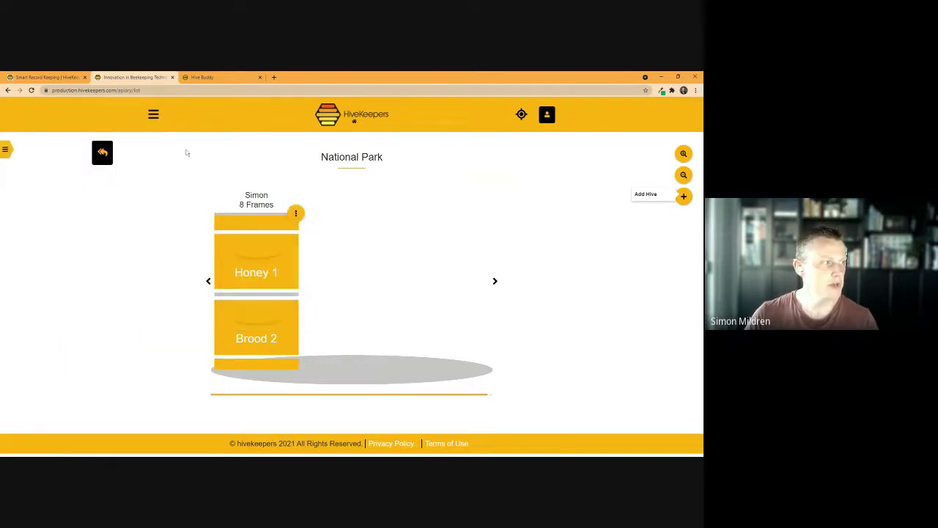
Examine the available inspection activities, reading the purposes of the Full Hive, Apiary and External Hive inspections
left_click(153, 115)
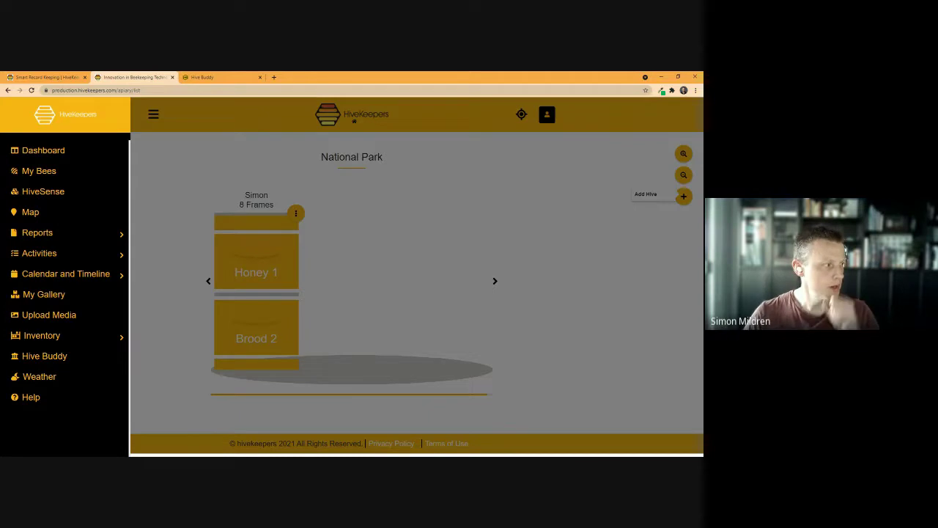
left_click(71, 255)
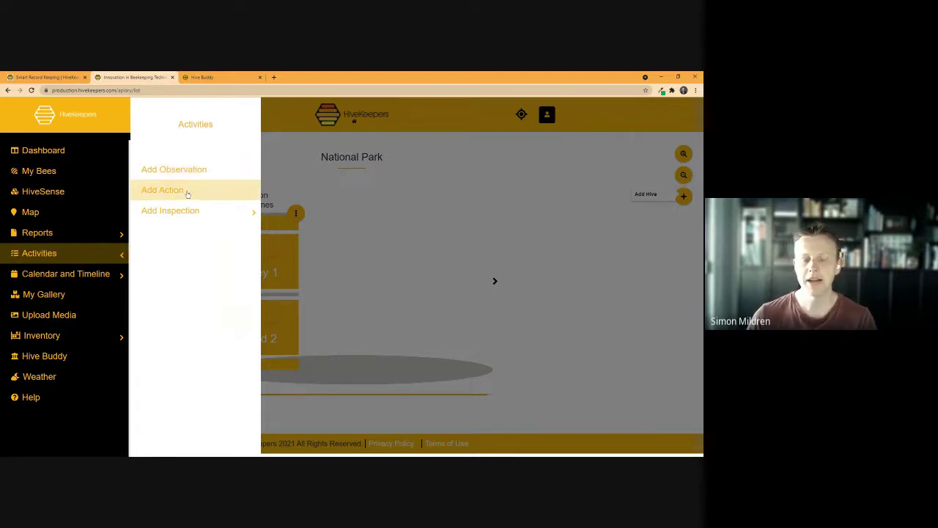
left_click(238, 215)
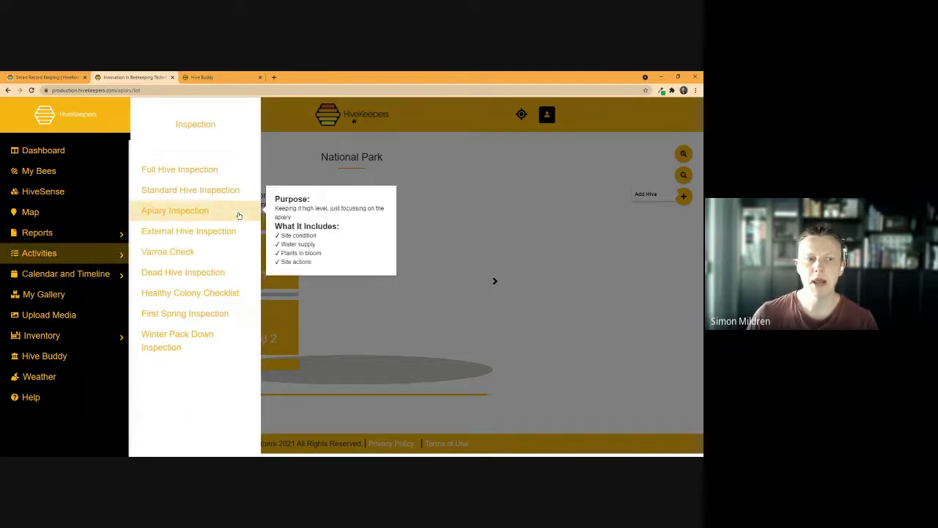
mouse_move(233, 170)
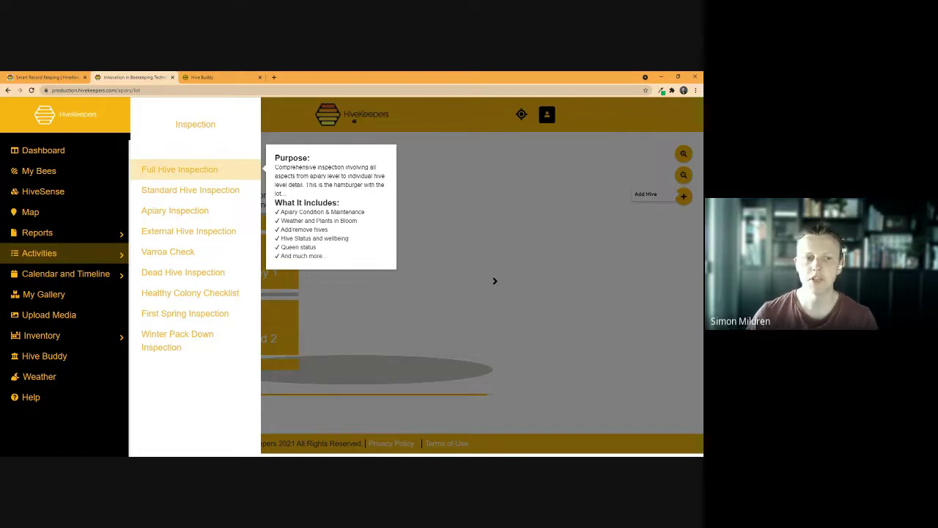
mouse_move(157, 190)
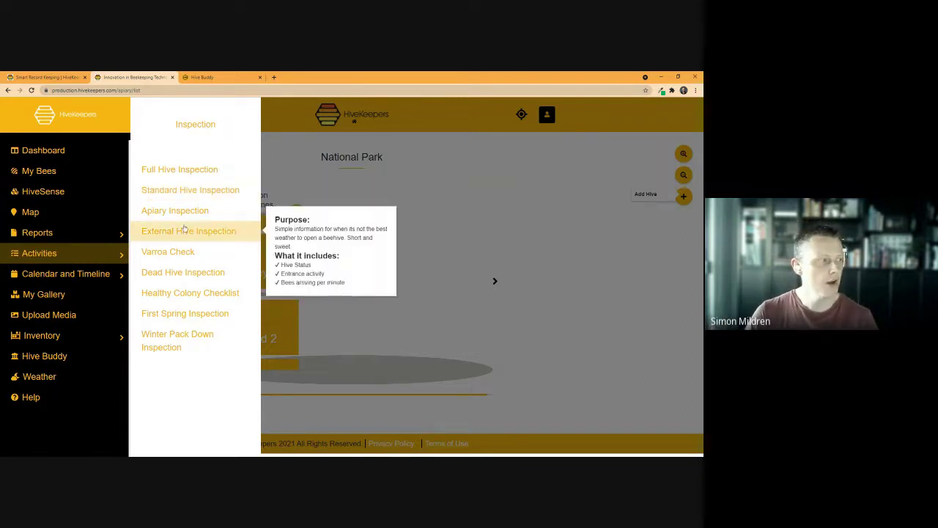
mouse_move(203, 212)
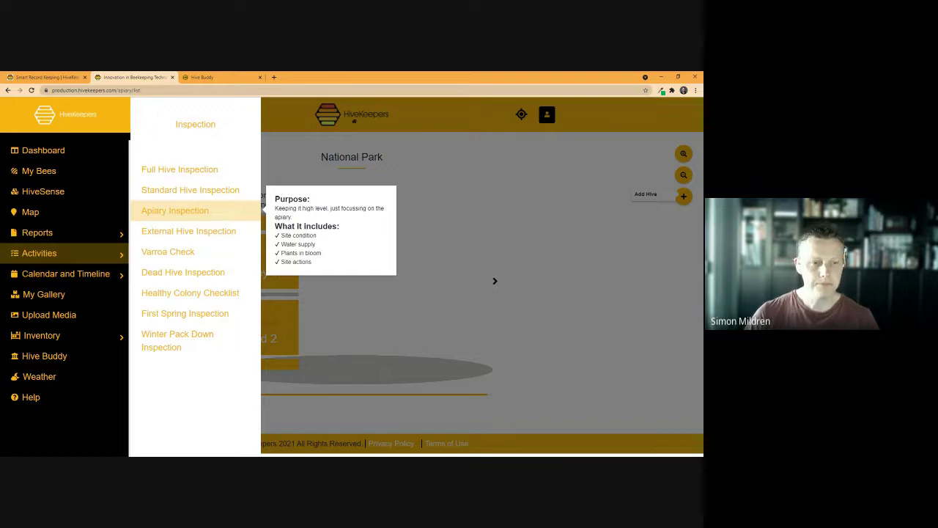
mouse_move(197, 229)
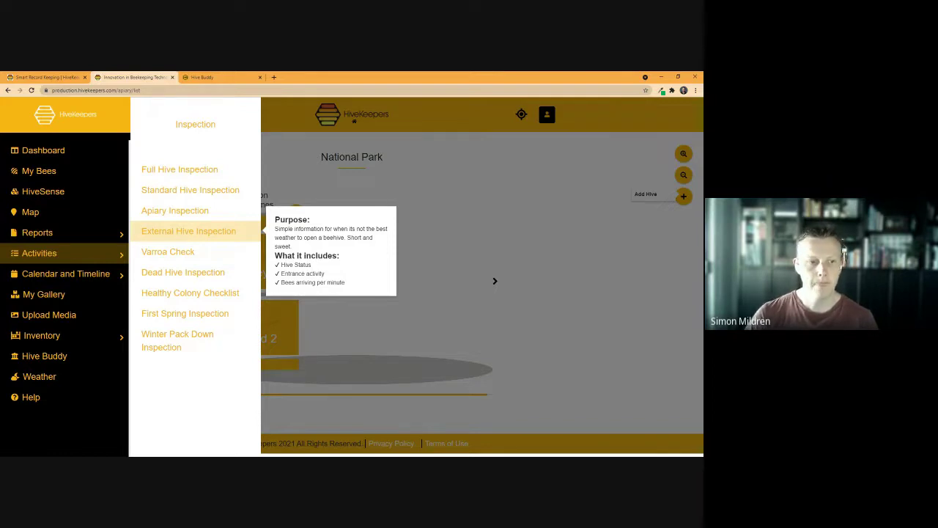
Examine the purposes of the Varroa Check and Dead Hive inspections and go back to the list of activity types
mouse_move(195, 251)
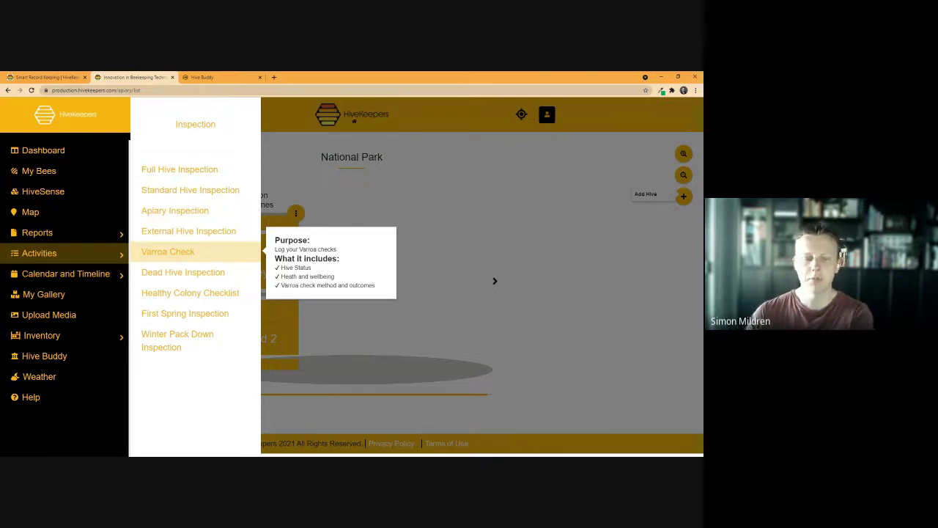
mouse_move(192, 271)
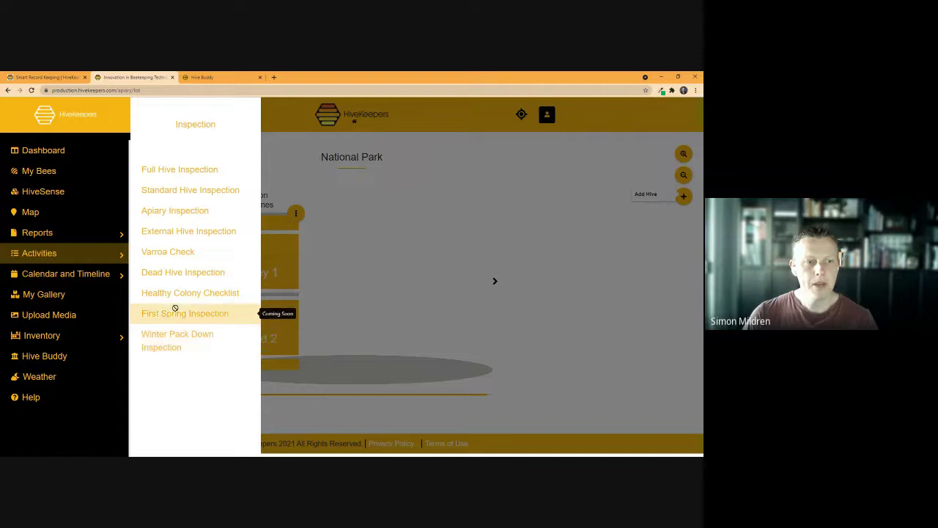
left_click(119, 259)
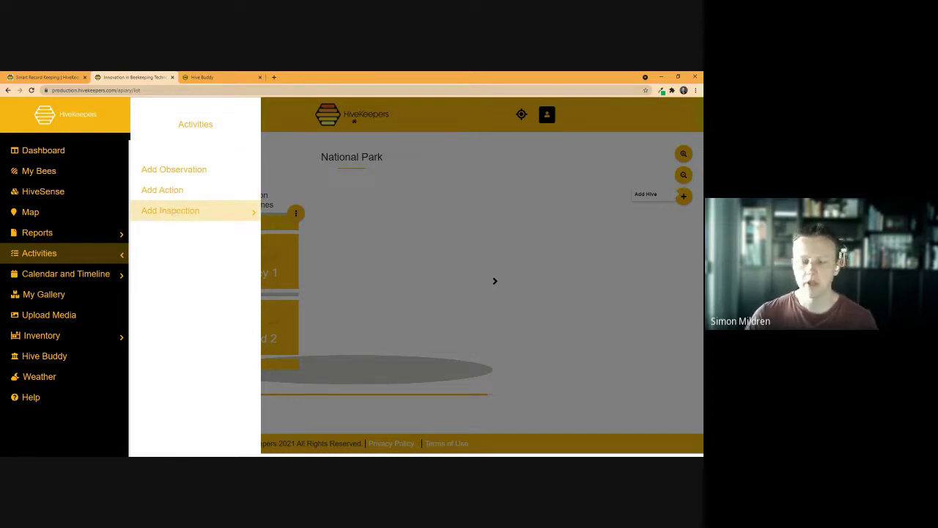
Start a new observation for the 8-frame hive in the National Park apiary
left_click(187, 176)
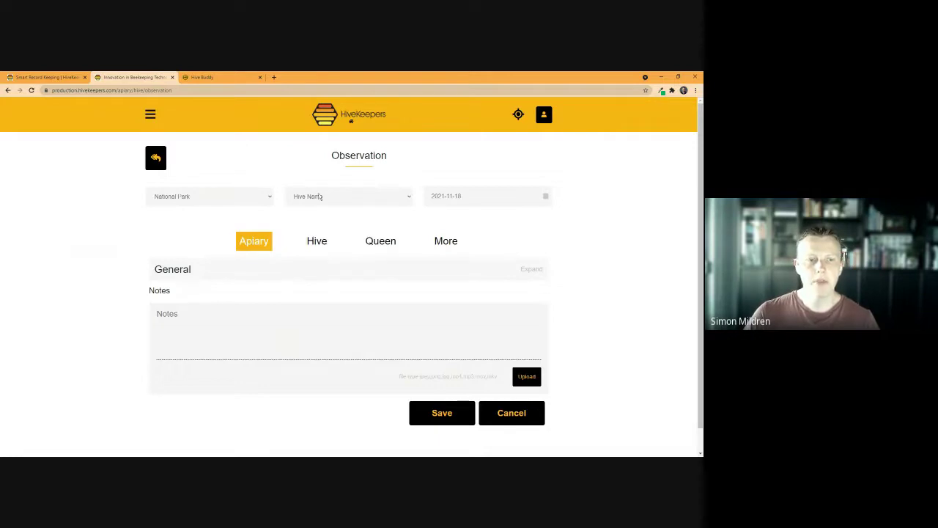
left_click(320, 197)
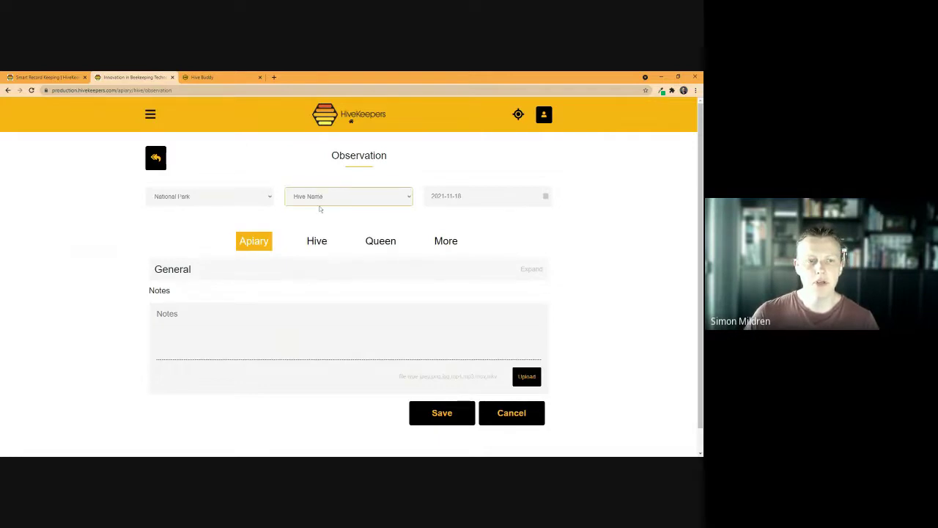
left_click(324, 213)
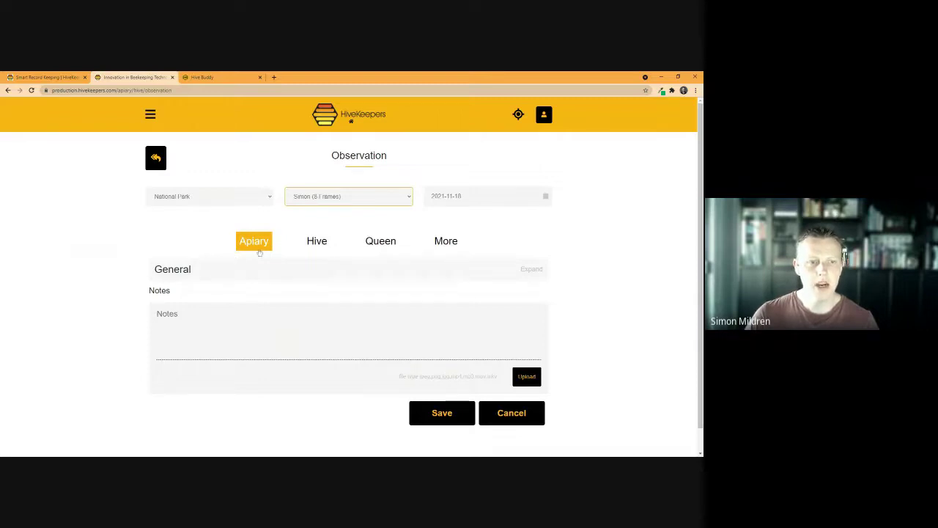
Record the apiary condition as Wet, Muddy and Poor Access, and the drinking water supply as Plenty
left_click(253, 279)
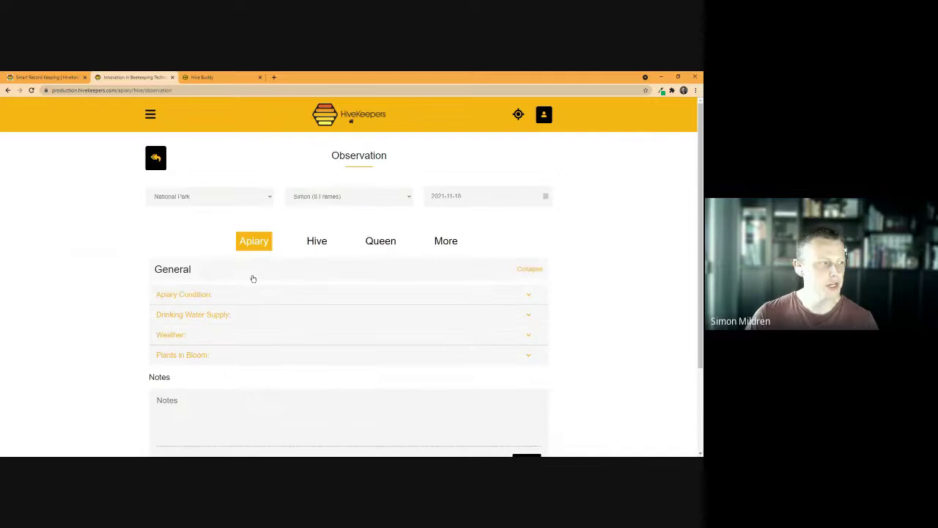
left_click(195, 295)
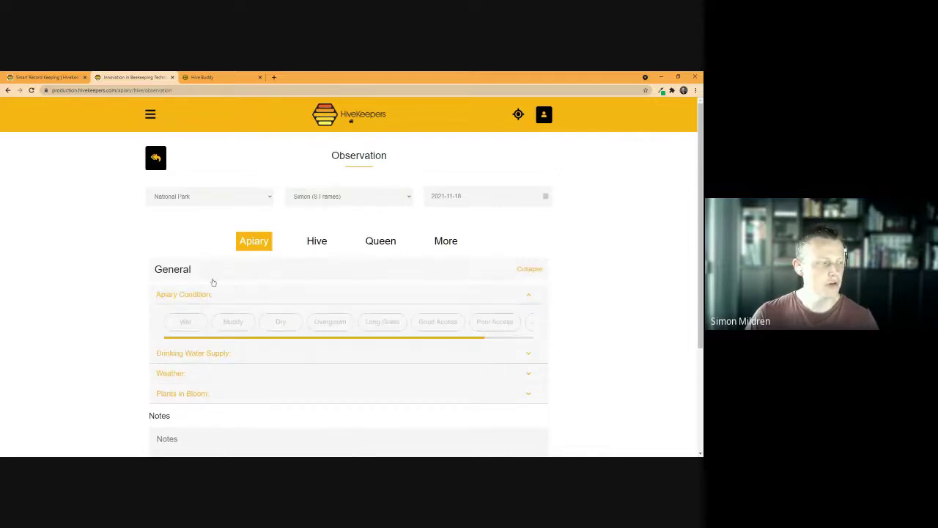
left_click(199, 321)
left_click(234, 325)
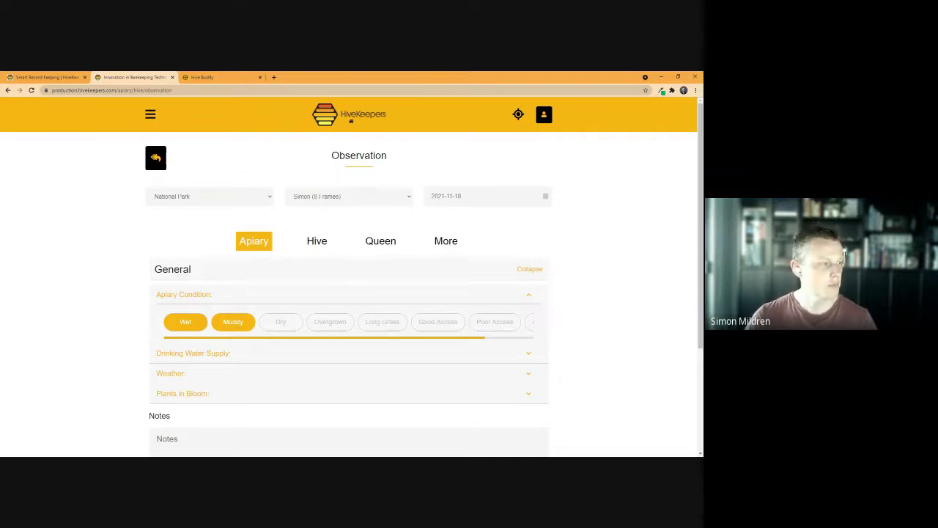
left_click(506, 327)
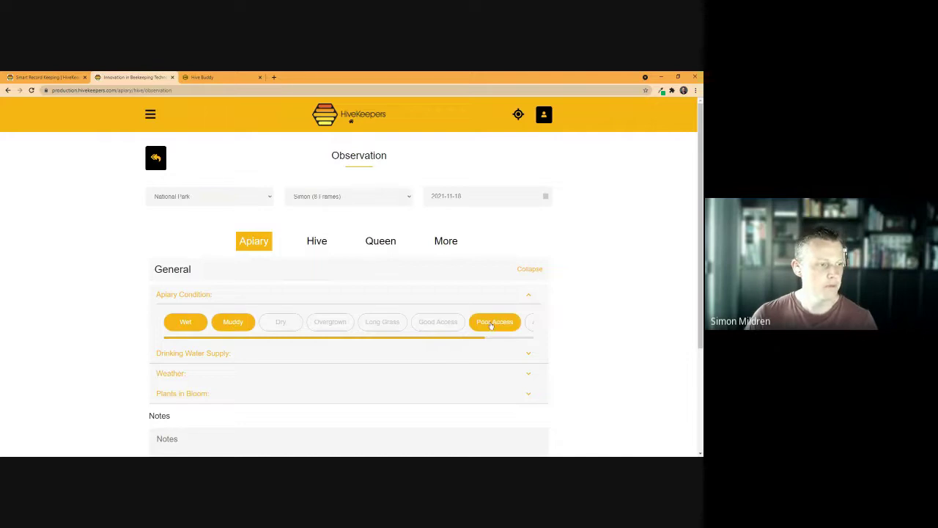
left_click(230, 356)
left_click(186, 379)
scroll(293, 381, "down", 2)
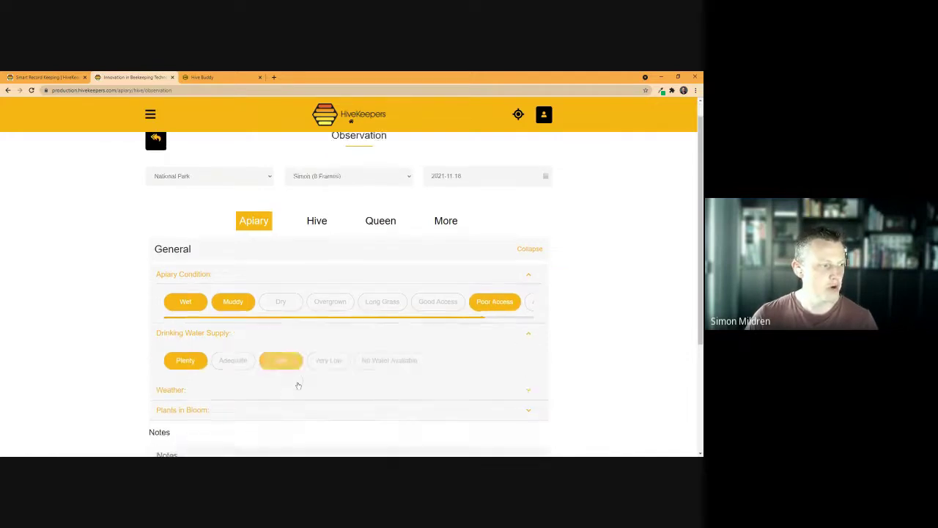
Record the observed weather as Cold, Rain, Storms and Windy
left_click(267, 306)
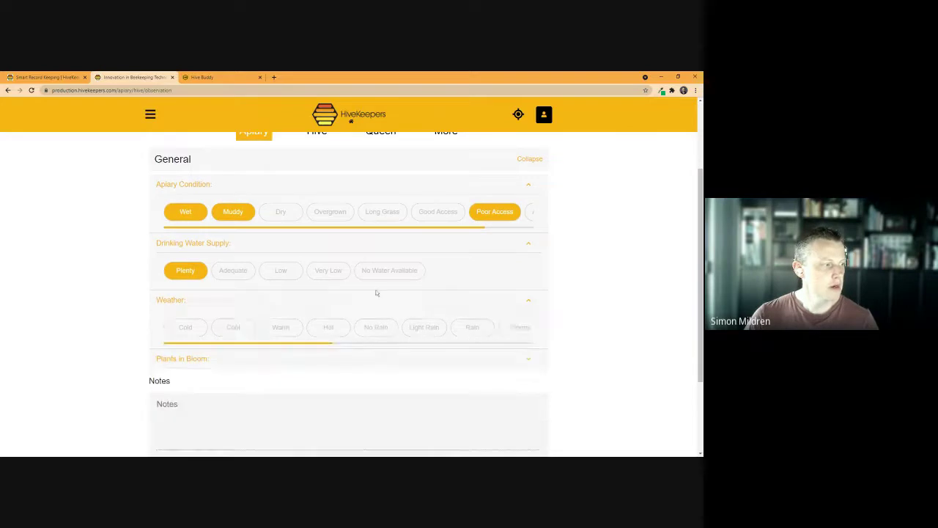
left_click(195, 329)
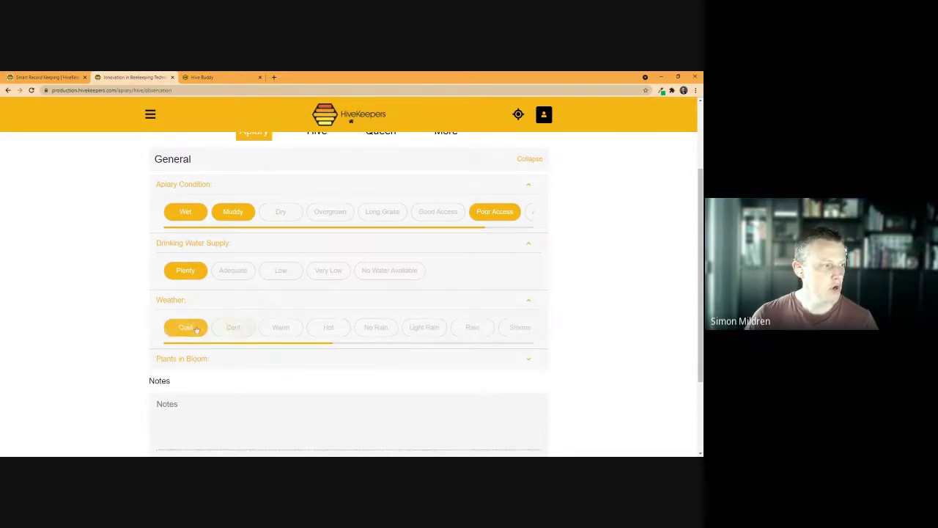
left_click(464, 328)
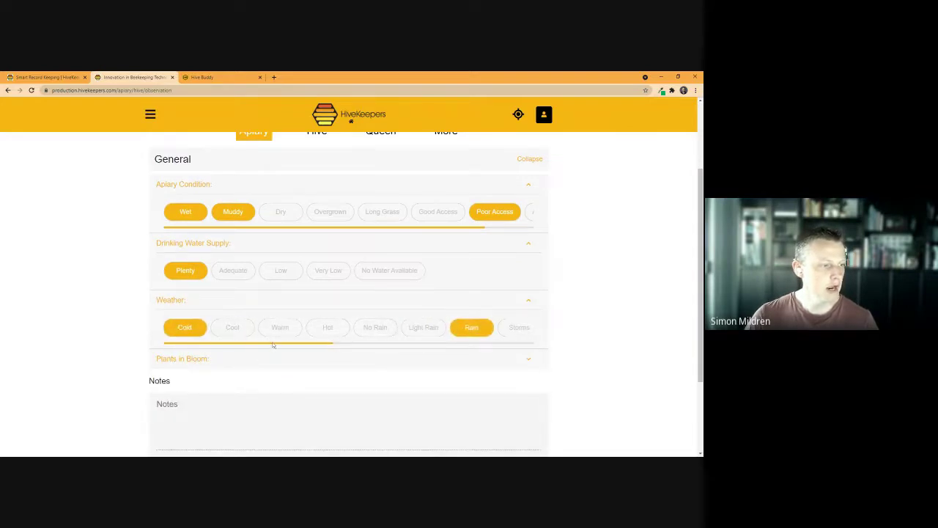
scroll(410, 327, "right", 2)
left_click(454, 327)
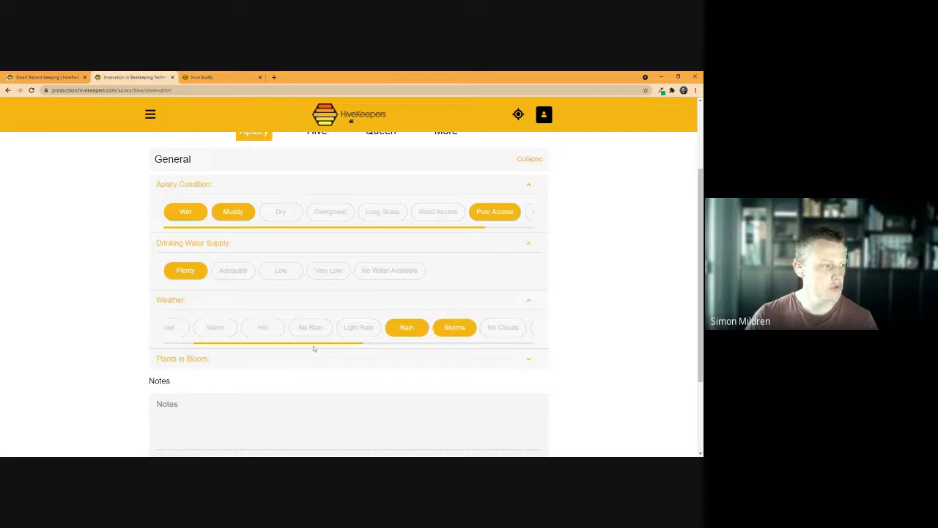
left_click_drag(312, 347, 485, 348)
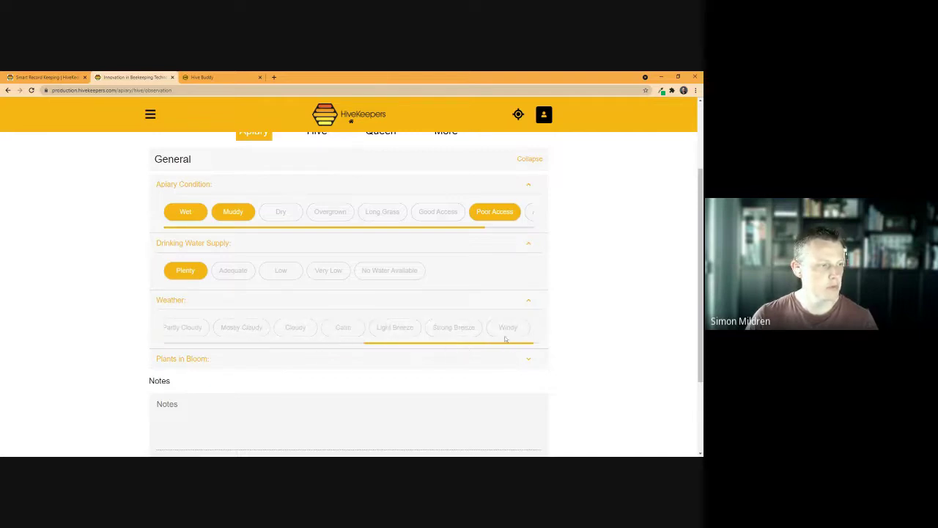
left_click(508, 327)
Enter "Acacia, Messmate, Canola" as the plants in bloom
left_click(206, 361)
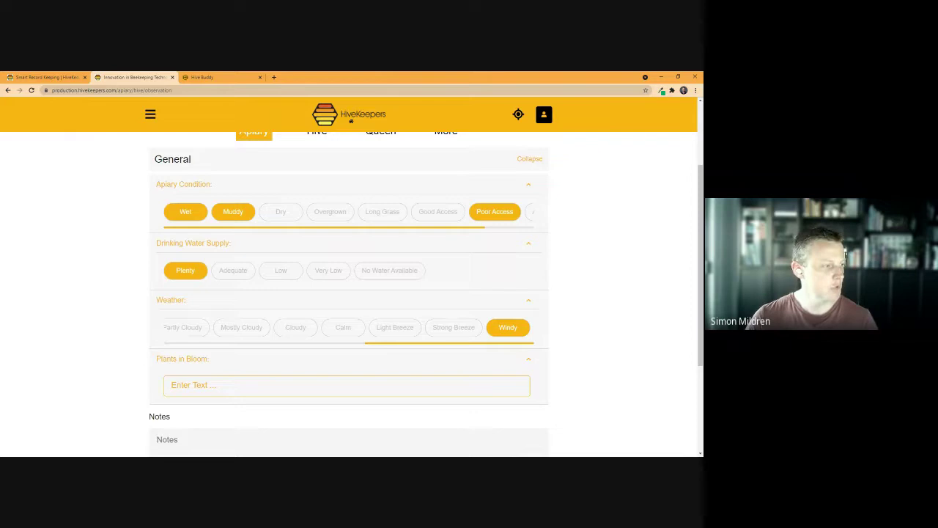
type("Acacia, Messmate, Canola")
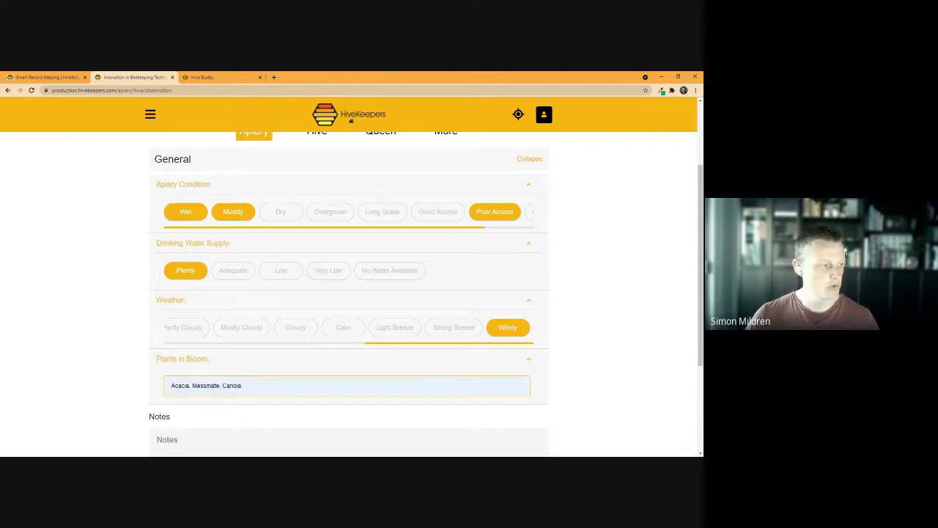
scroll(274, 374, "up", 1)
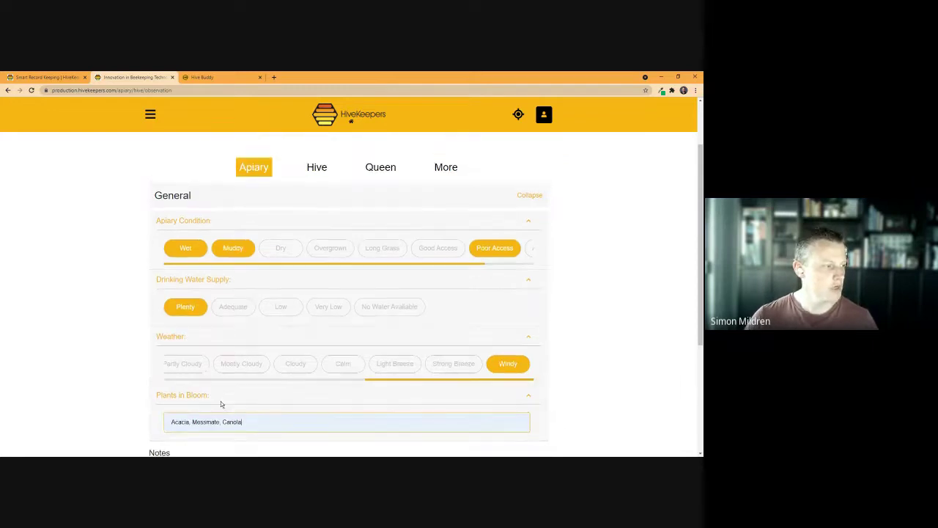
Add the note "Driveway was wet and muddy, hard to drive along." to the apiary observation
scroll(221, 401, "down", 2)
scroll(221, 401, "down", 2)
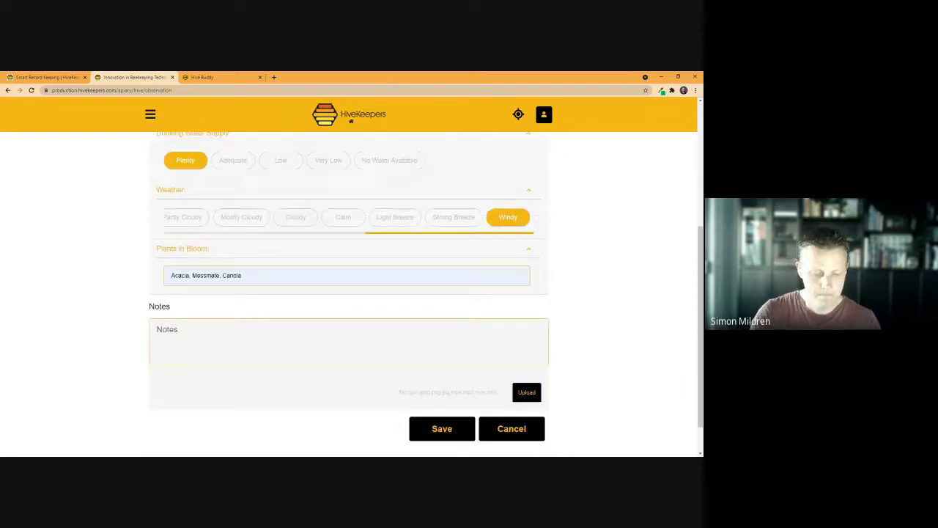
type("T")
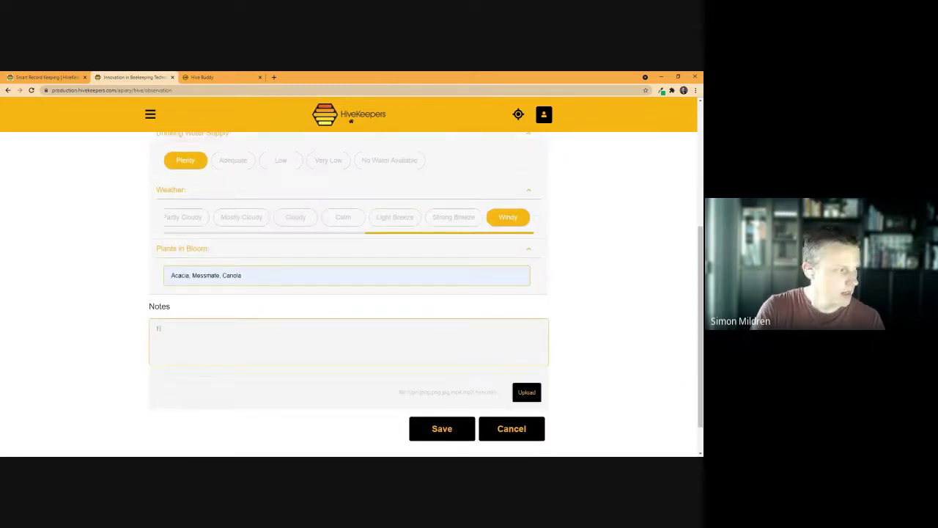
type("riveway")
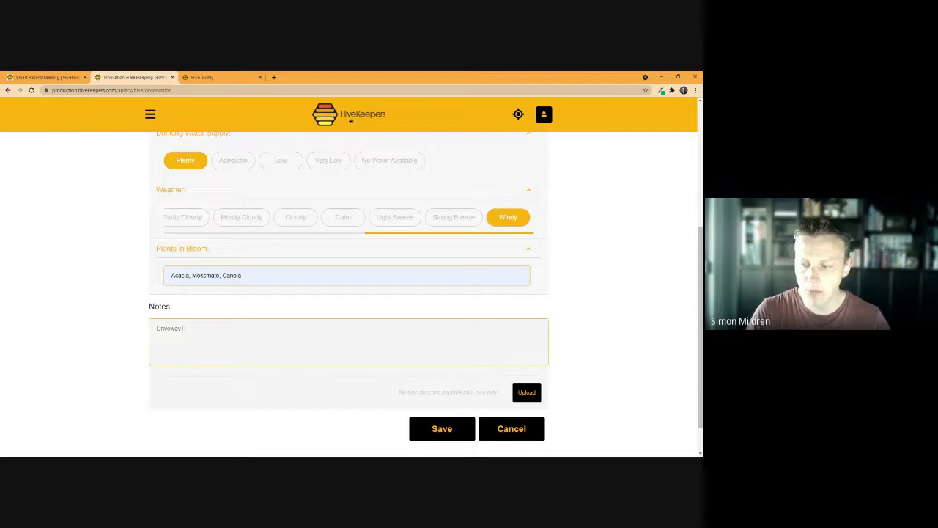
type("was")
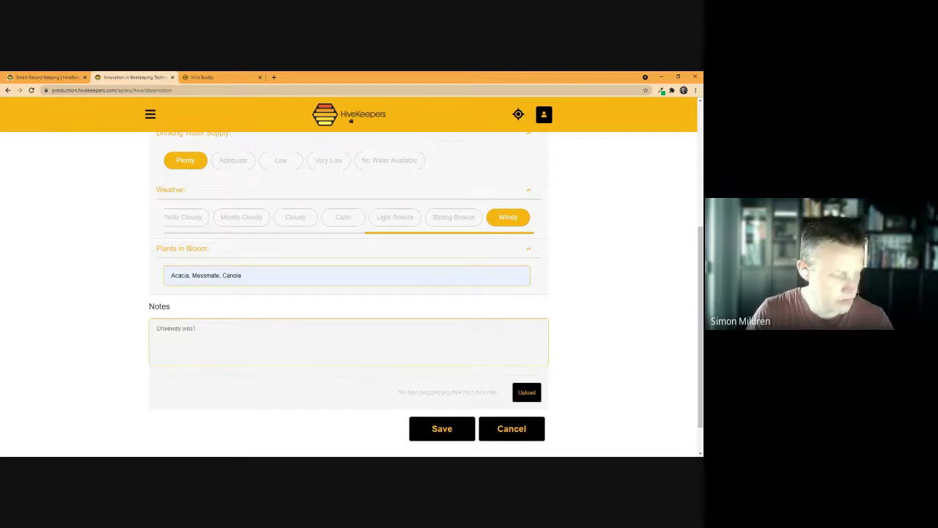
type(" wet and m")
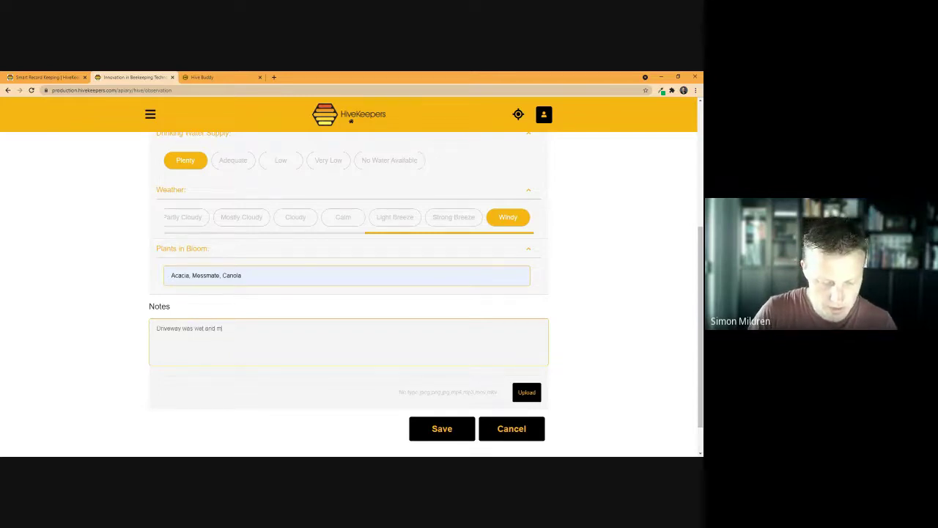
type("uddy, hard")
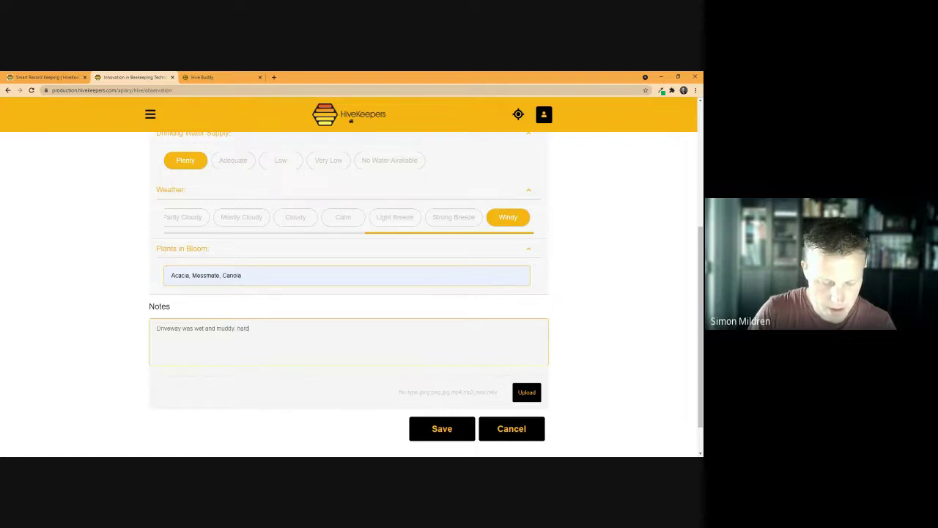
type(" to drive along.")
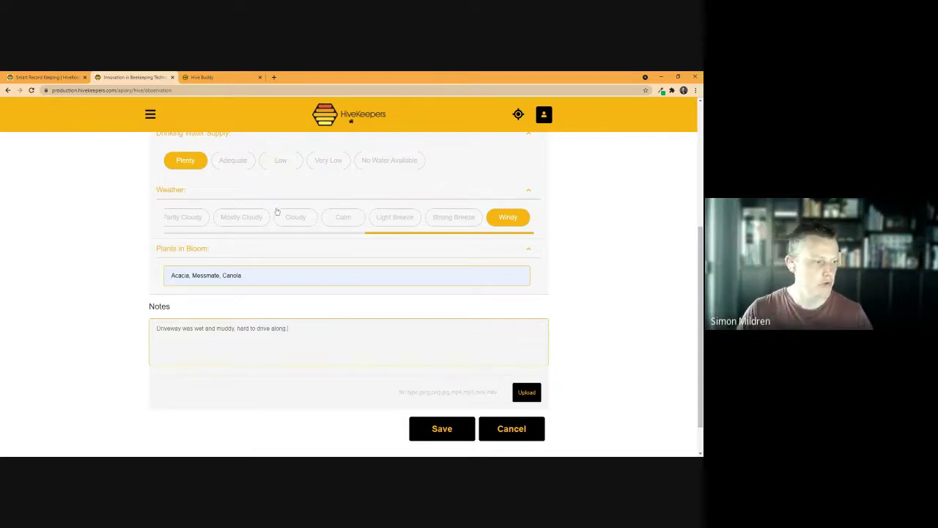
Attach a JPG photo to the apiary observation and save it
left_click(526, 393)
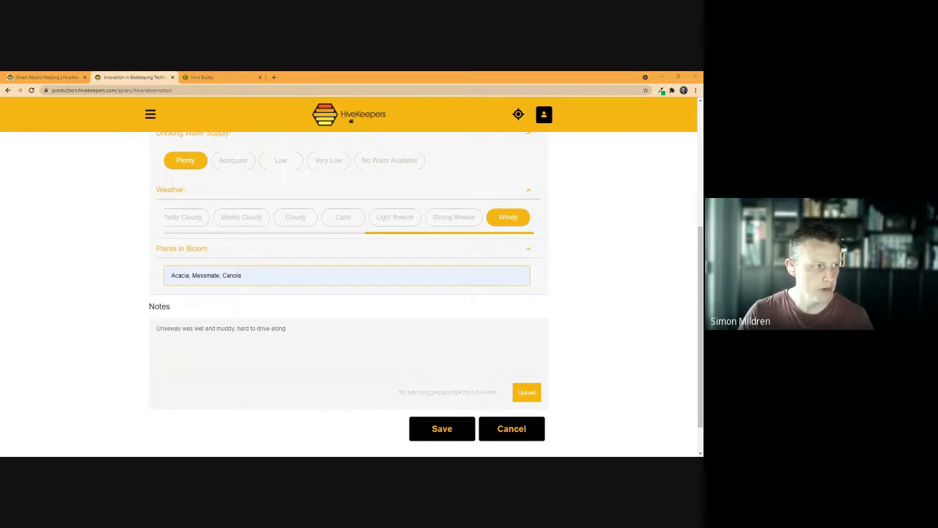
key("Return")
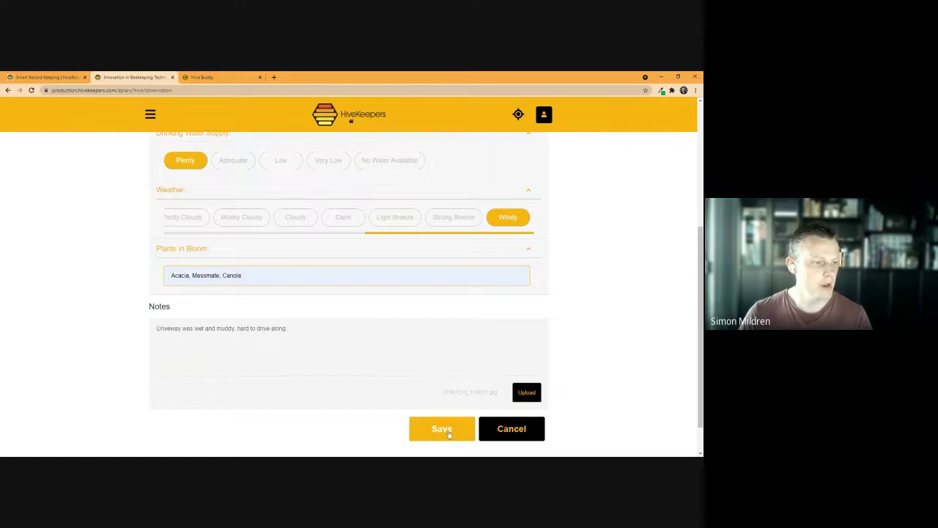
left_click(448, 432)
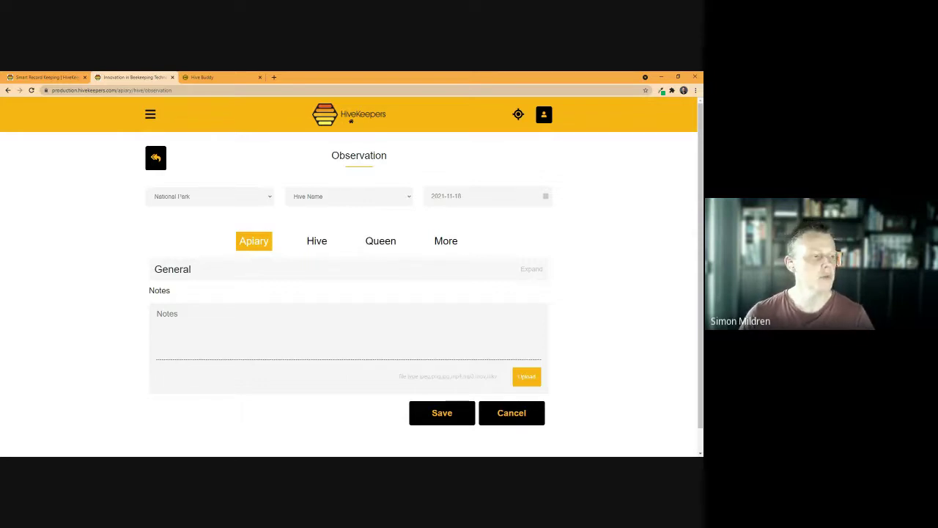
Choose the 8-frame hive for the National Park observation and set its hive status to Active
left_click(314, 201)
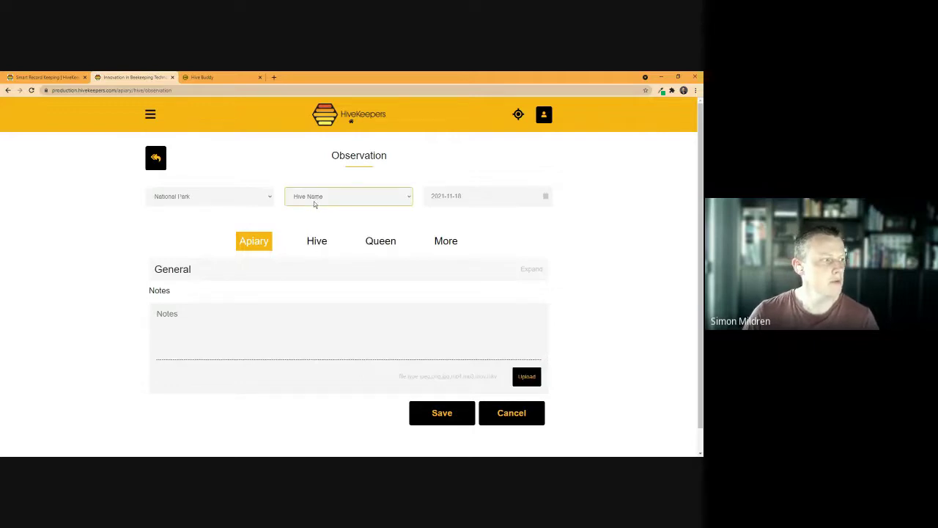
left_click(315, 210)
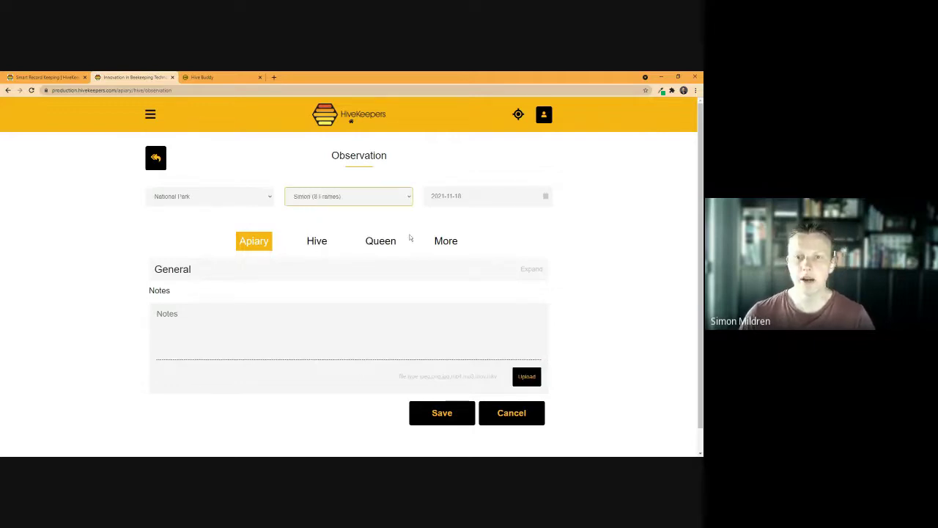
left_click(316, 242)
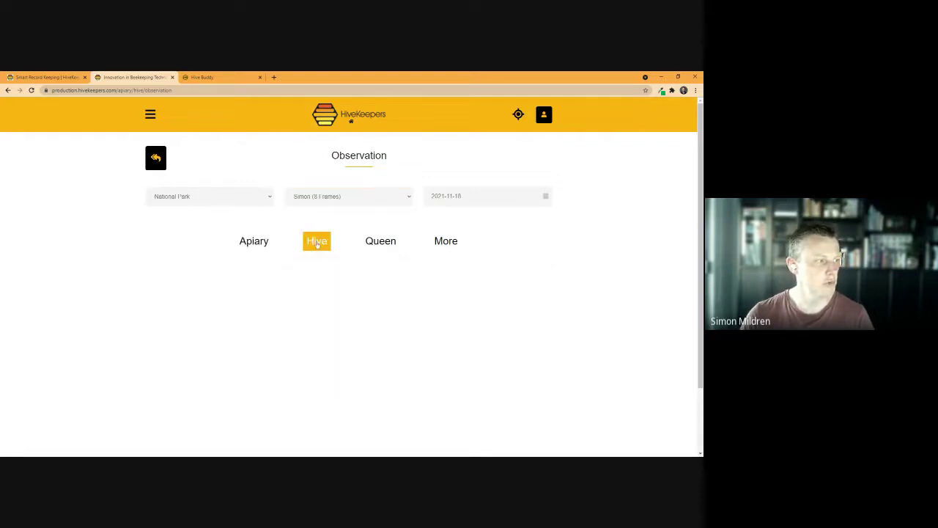
left_click(295, 279)
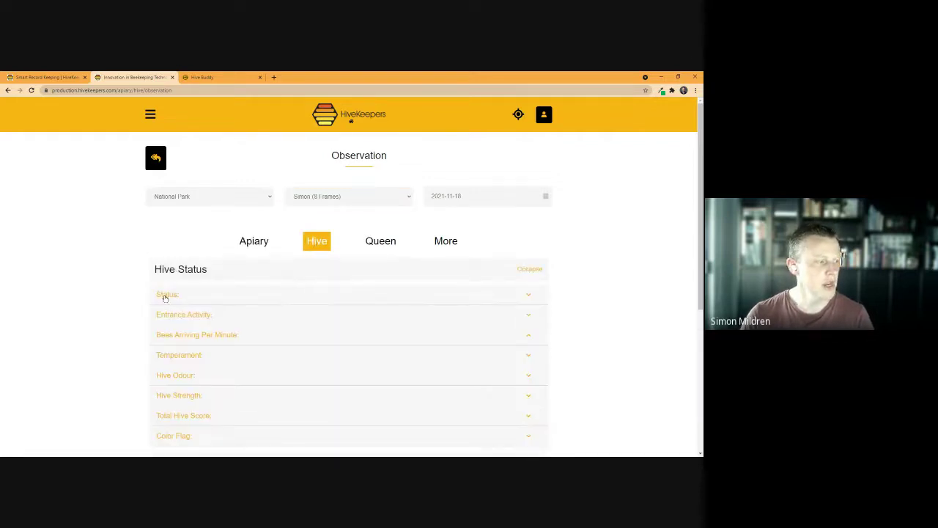
scroll(165, 300, "down", 1)
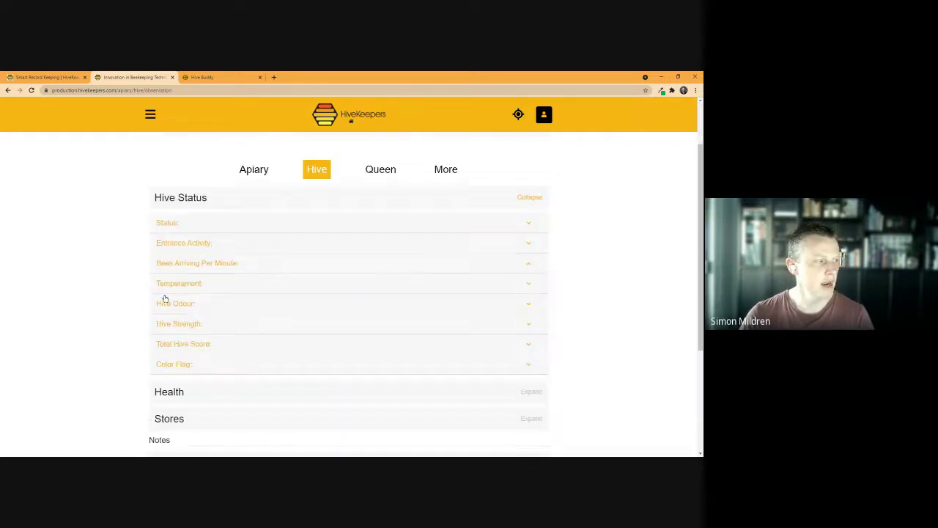
left_click(184, 221)
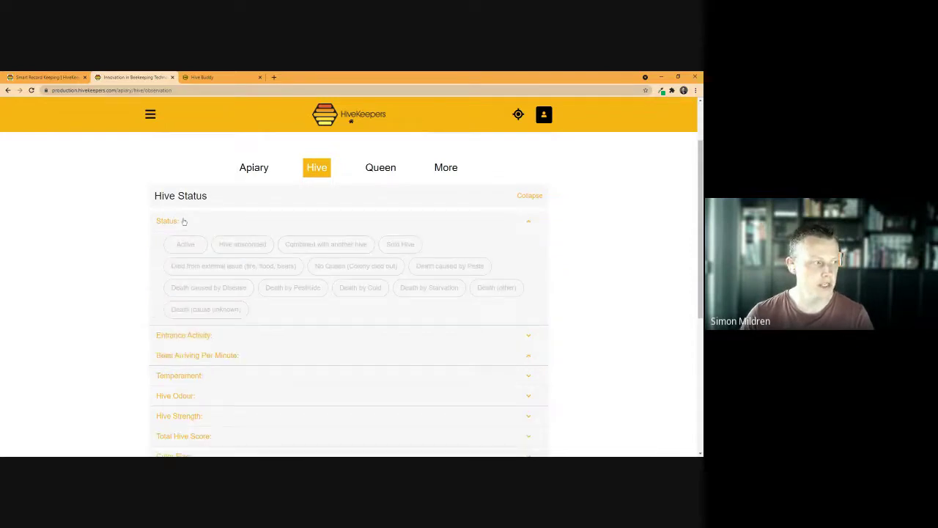
left_click(186, 249)
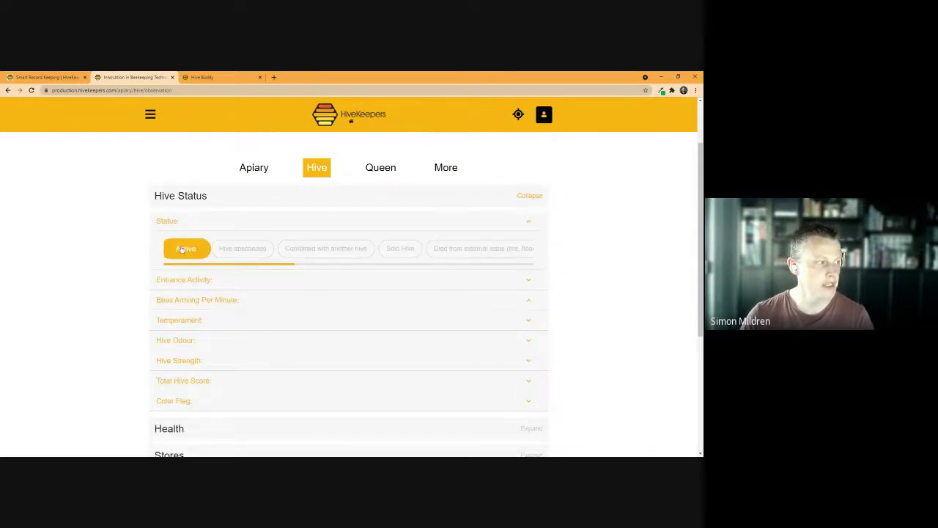
Record the hive's entrance activity as Slow and the bees arriving per minute as 25
left_click(210, 280)
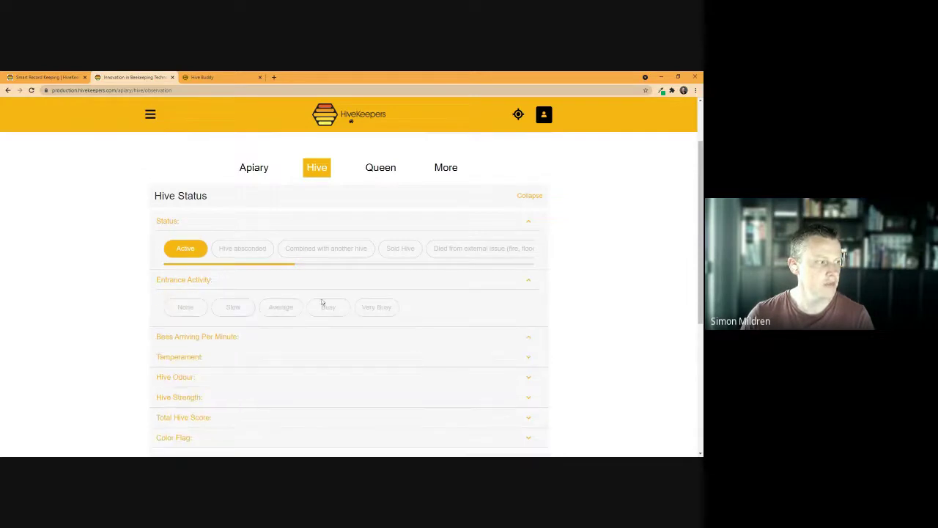
left_click(328, 307)
scroll(326, 309, "down", 1)
left_click(233, 270)
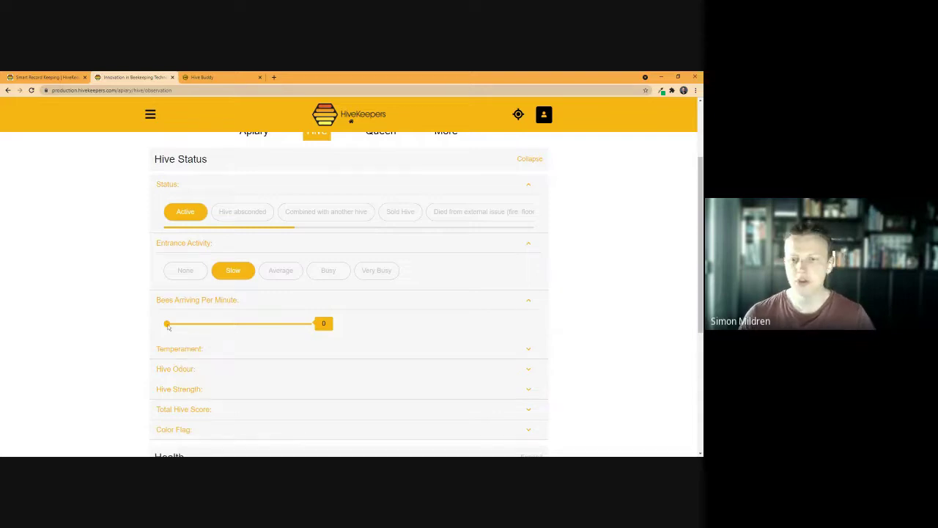
left_click_drag(168, 325, 201, 324)
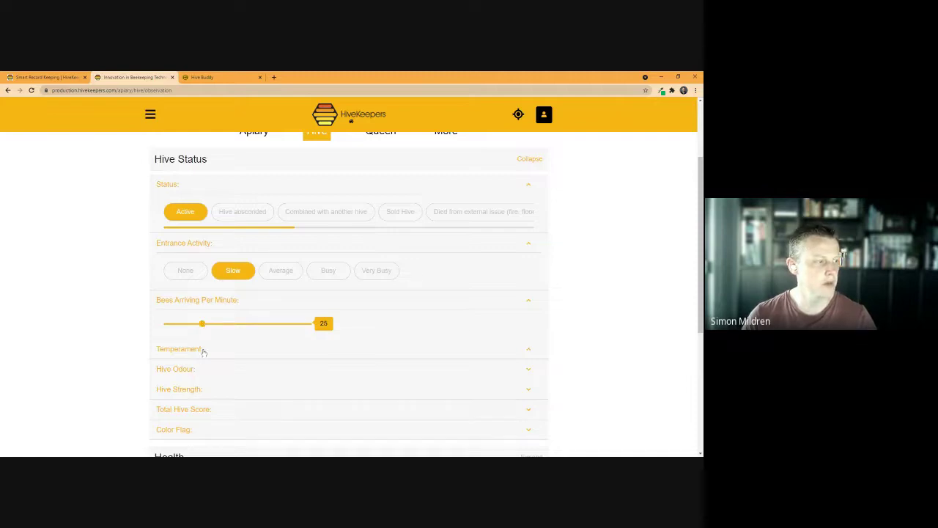
Record the hive's temperament as Calm and its odour as Mouldy
left_click(203, 351)
left_click(246, 376)
scroll(242, 359, "down", 1)
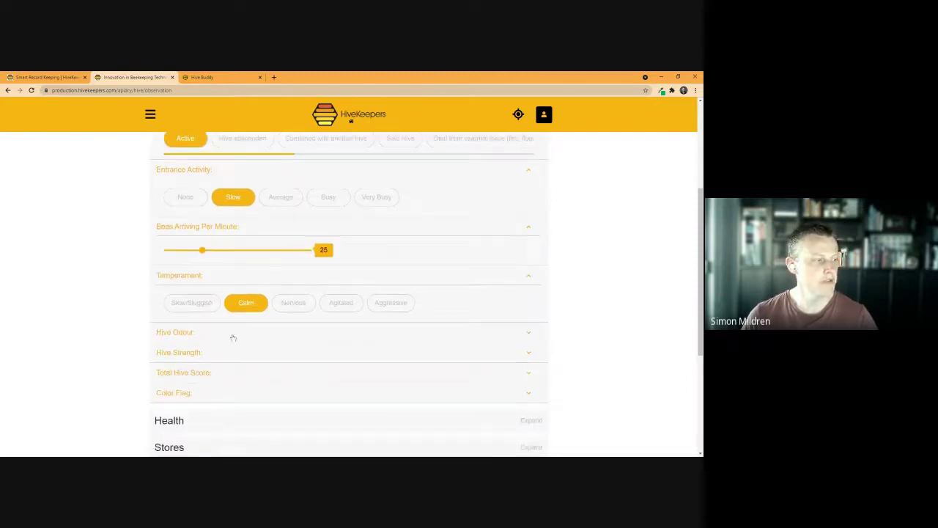
left_click(227, 336)
scroll(293, 360, "down", 1)
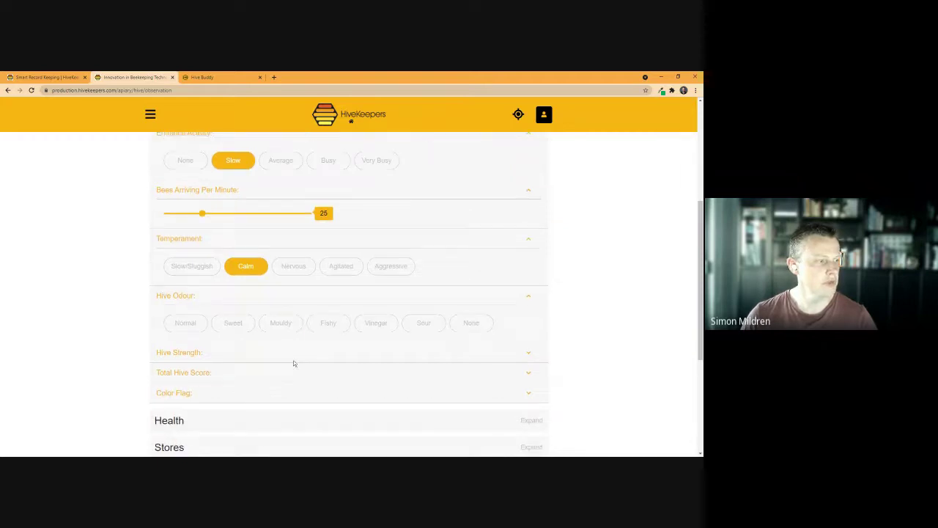
left_click(290, 326)
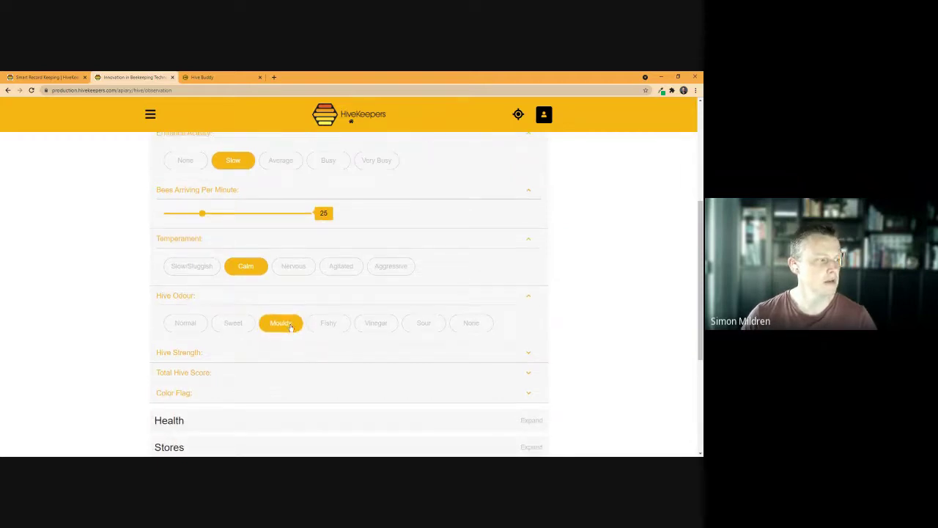
Rate the hive strength as Weak in the hive status observation
scroll(290, 327, "down", 1)
left_click(240, 280)
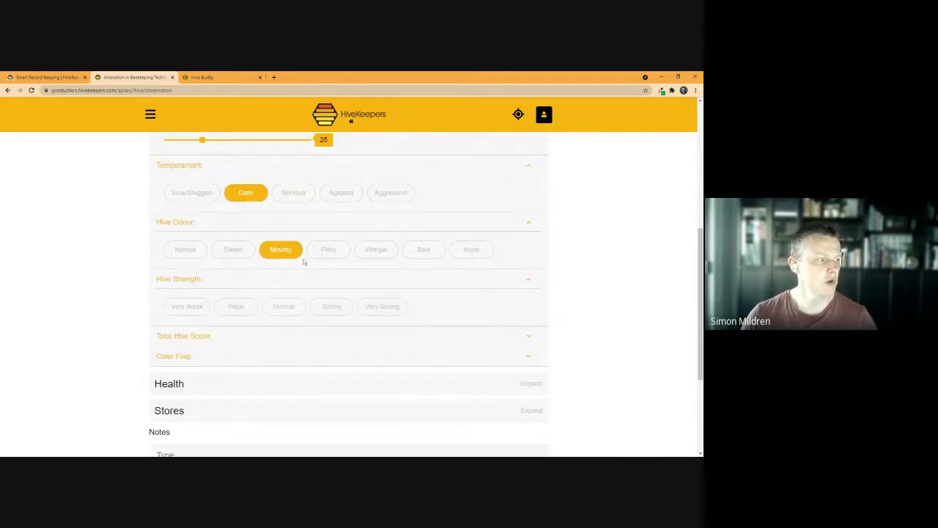
left_click(238, 308)
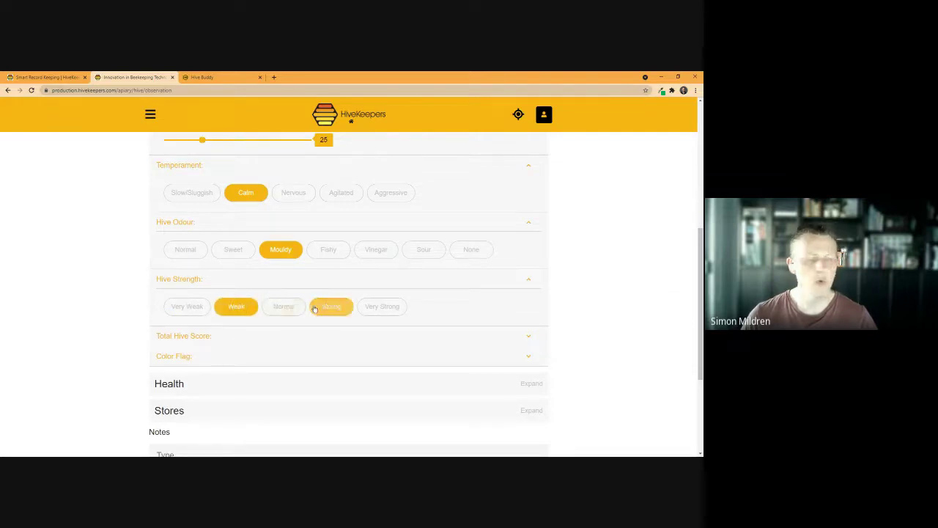
Set the total hive score to 50
scroll(314, 308, "down", 1)
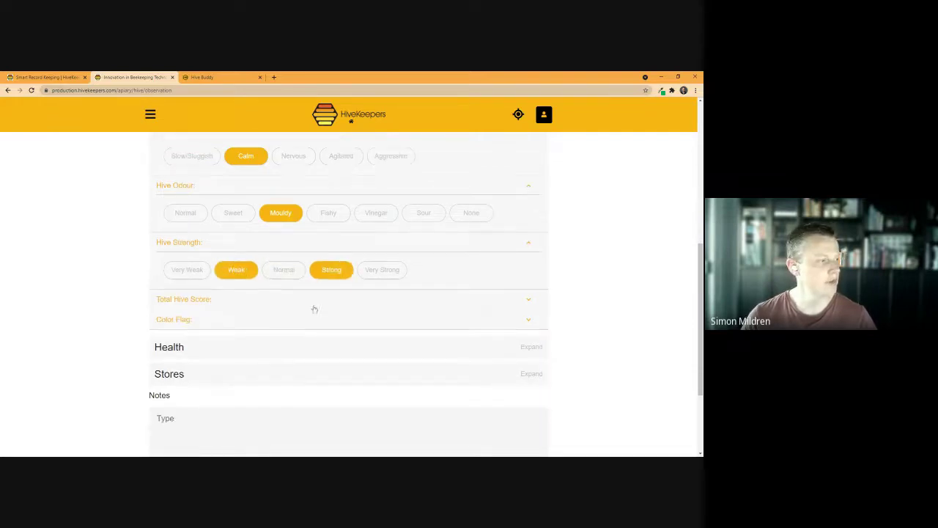
left_click(321, 299)
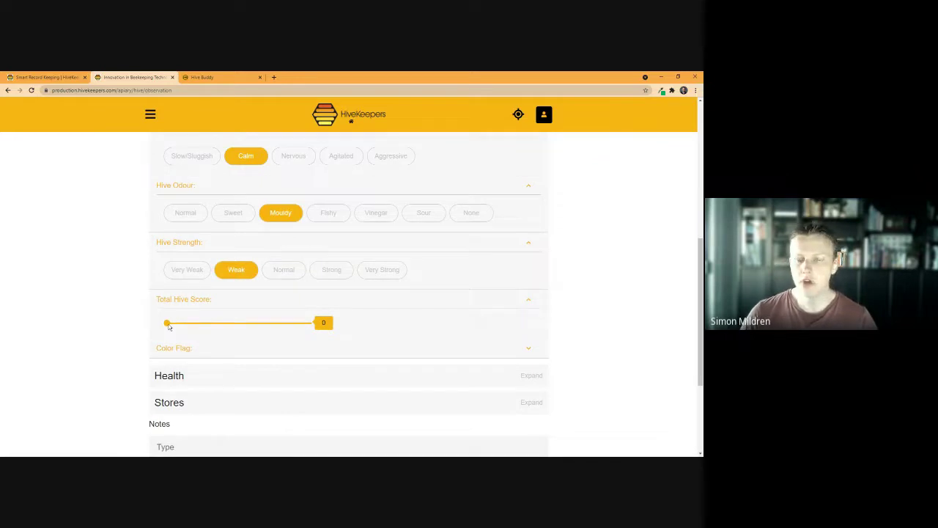
left_click_drag(168, 326, 289, 335)
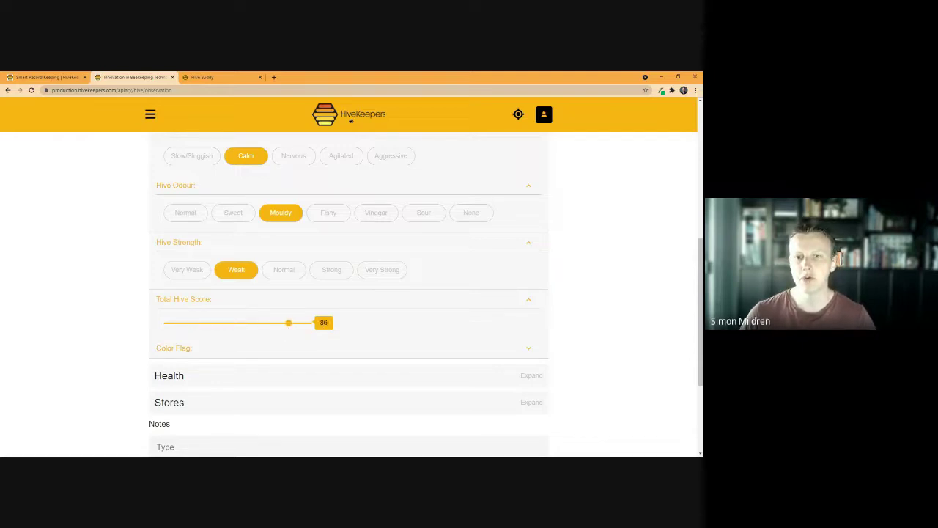
left_click_drag(289, 335, 279, 334)
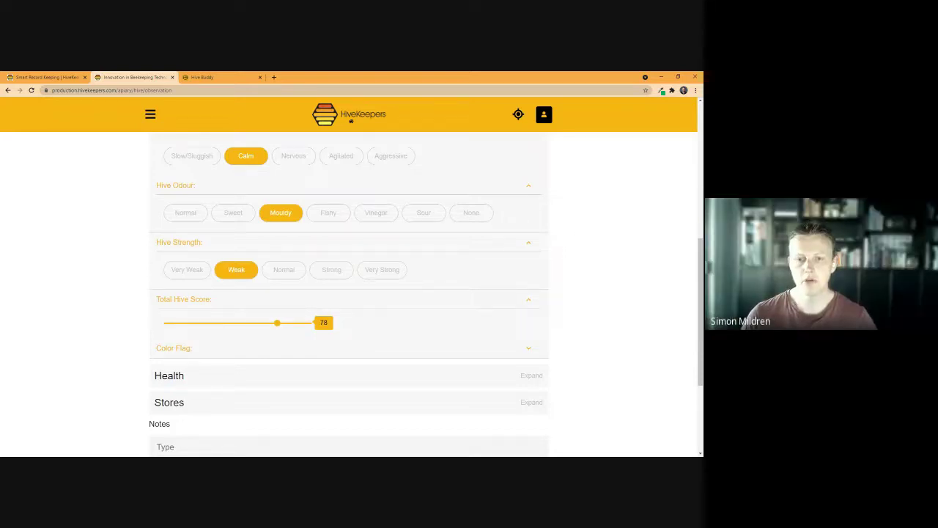
left_click_drag(277, 322, 238, 326)
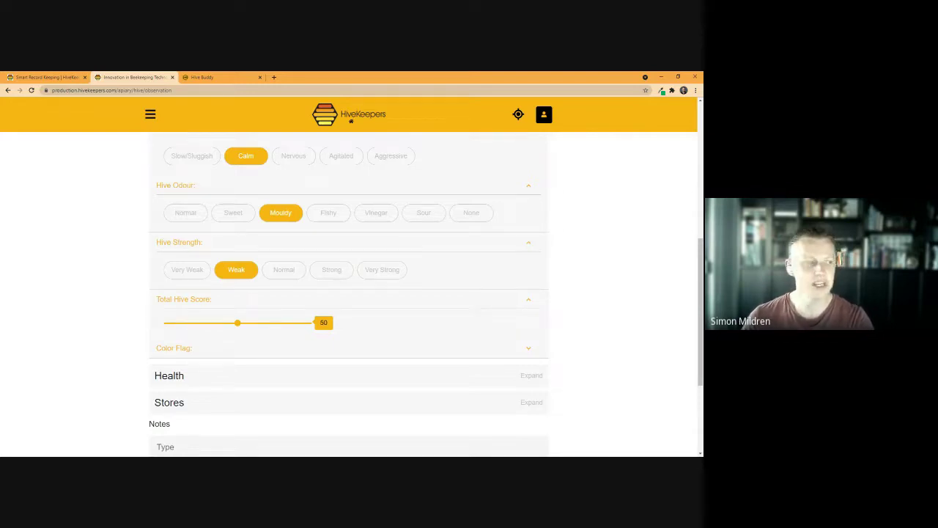
Try several swatches for the hive's color flag and settle on light cyan, #55ffff
scroll(214, 346, "down", 1)
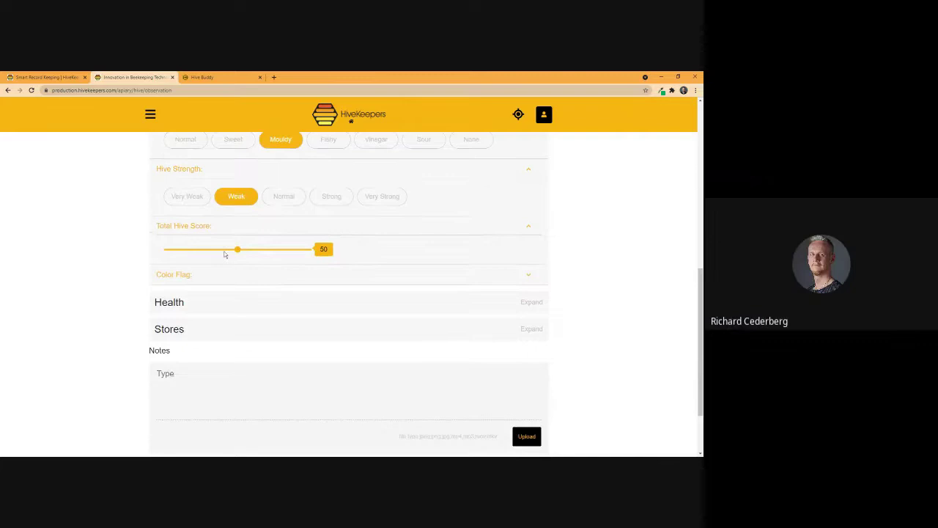
left_click(185, 274)
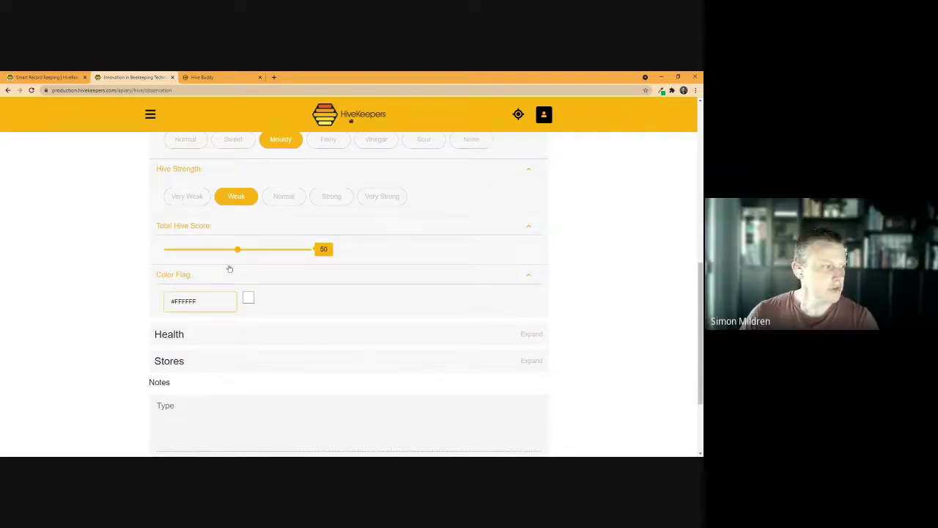
left_click(249, 299)
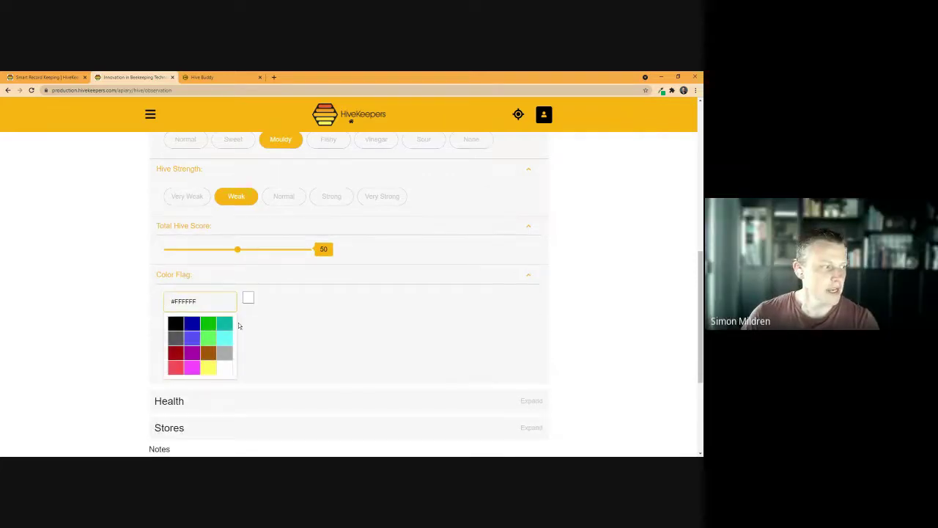
left_click(209, 336)
left_click(175, 323)
left_click(175, 366)
left_click(193, 325)
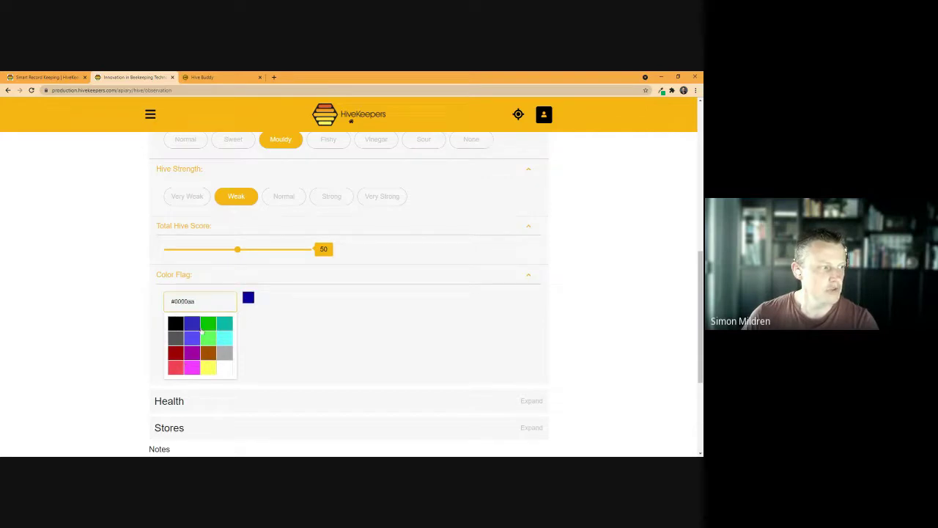
left_click(210, 352)
left_click(225, 367)
left_click(208, 324)
left_click(207, 338)
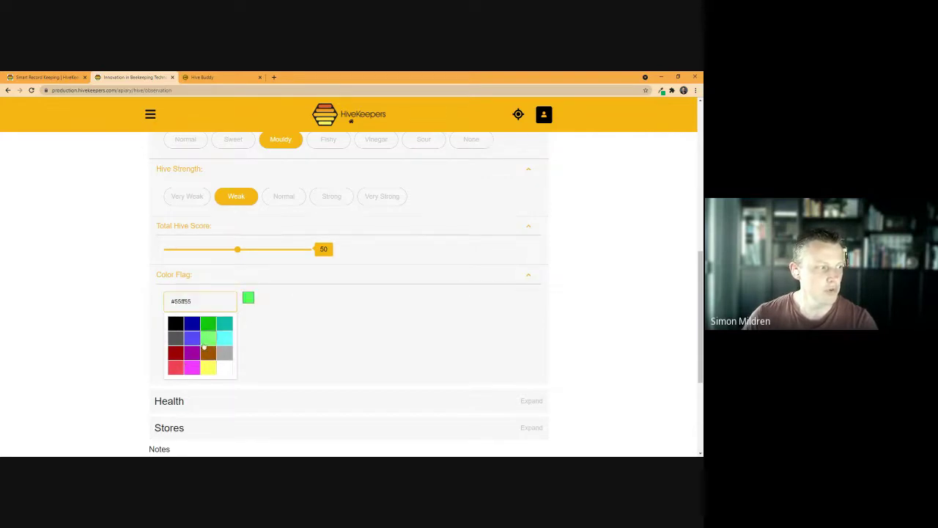
left_click(224, 338)
In the hive's health observation, record a Spotty brood pattern and the brood stages Eggs, Larvae and Capped Brood
left_click(307, 335)
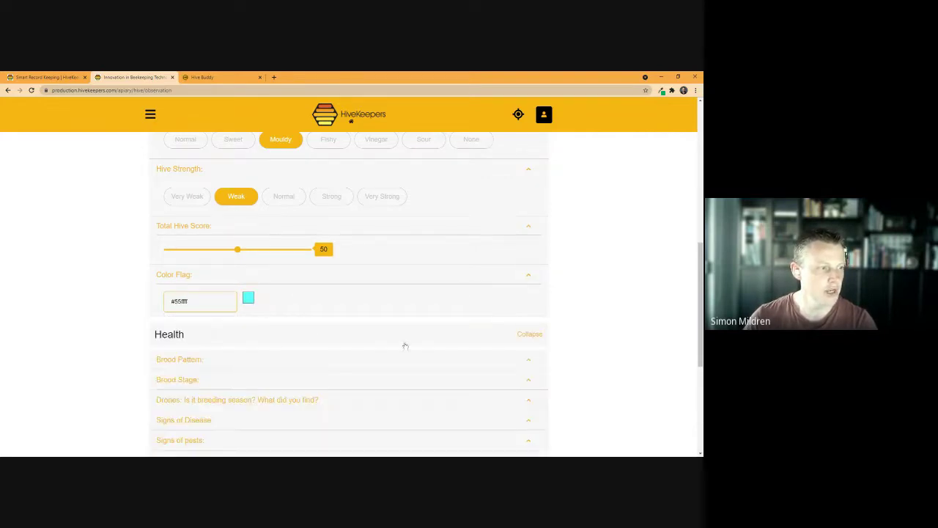
scroll(405, 346, "down", 1)
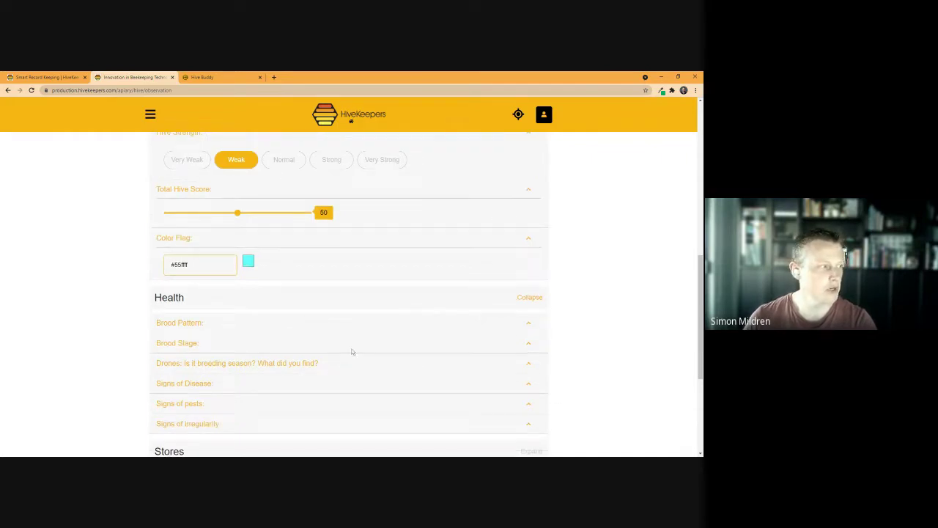
scroll(352, 351, "down", 2)
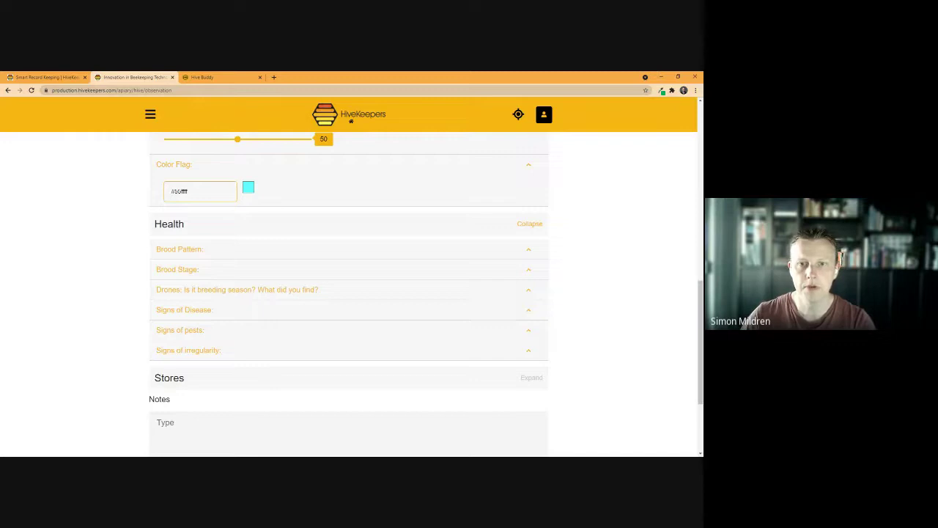
left_click(200, 250)
left_click(247, 282)
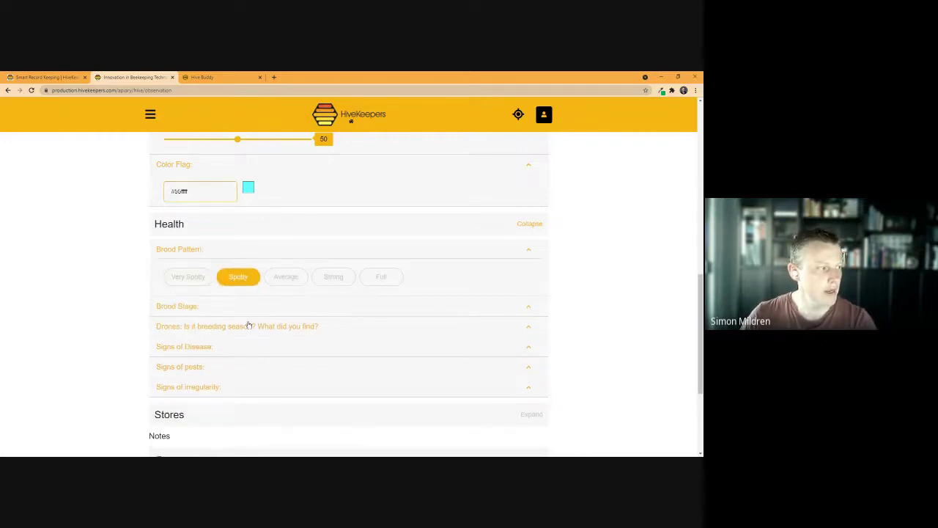
left_click(245, 308)
left_click(189, 334)
left_click(232, 334)
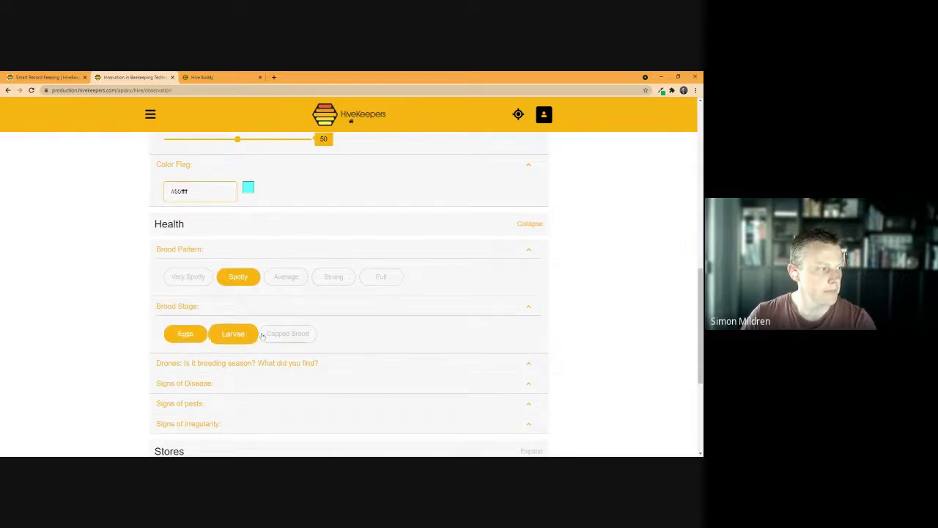
left_click(282, 333)
Record Drone cells and Adult drones as the drone findings for the hive
left_click(290, 364)
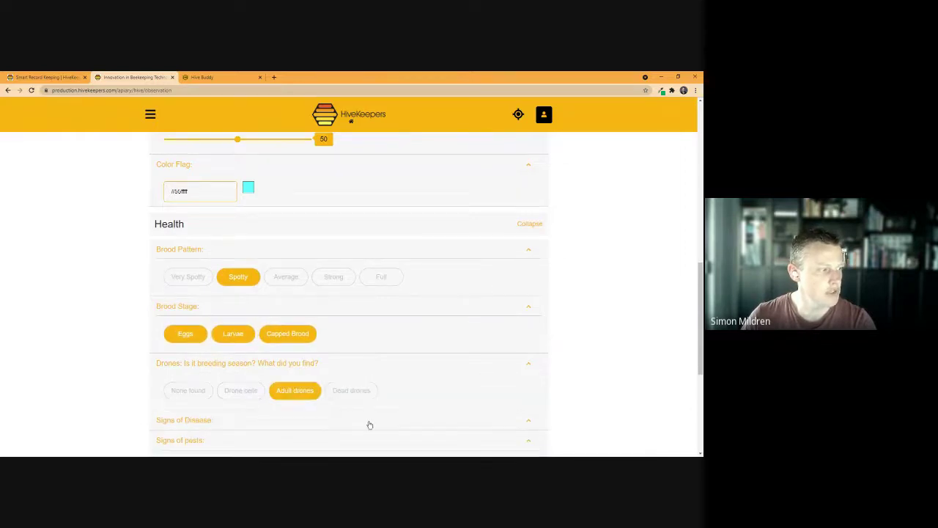
left_click(236, 392)
left_click(296, 390)
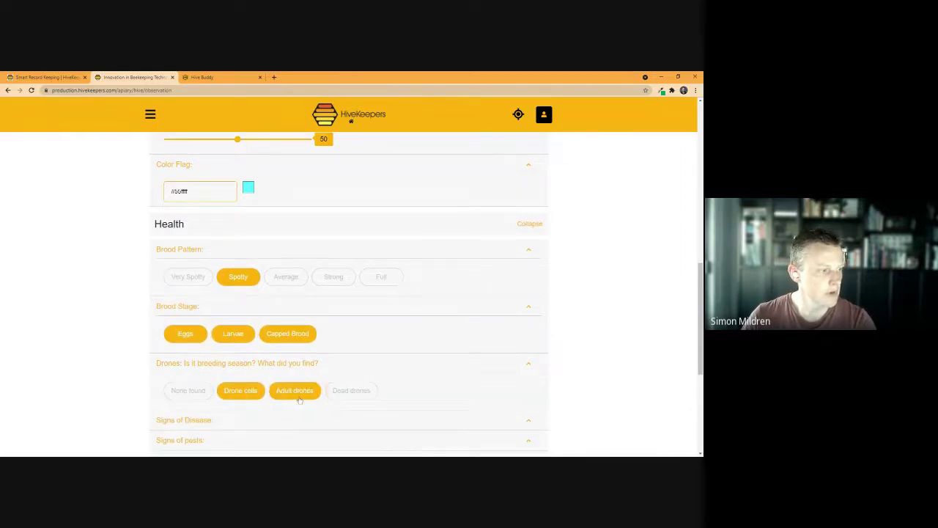
Choose Chalkbrood as the disease under the hive's signs of disease
scroll(327, 415, "down", 1)
scroll(327, 415, "down", 1)
left_click(203, 345)
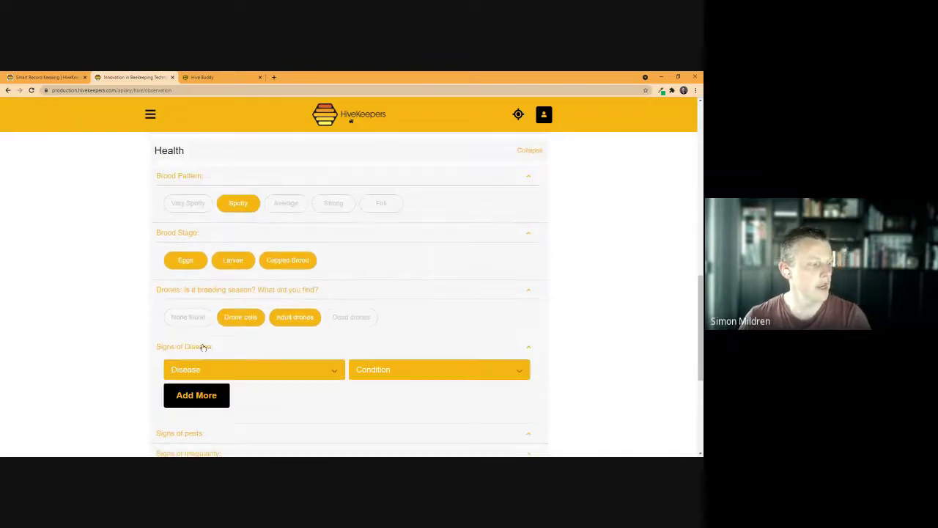
scroll(368, 379, "down", 1)
scroll(352, 359, "down", 1)
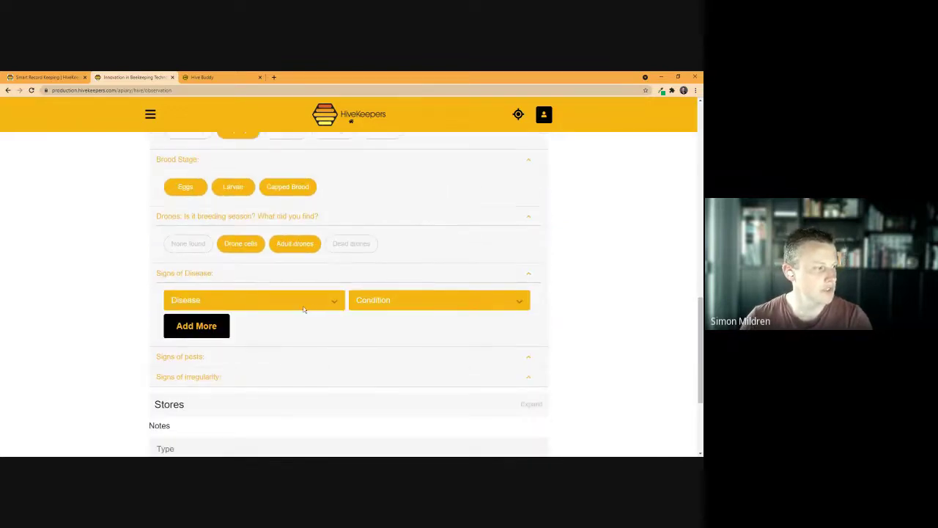
left_click(262, 314)
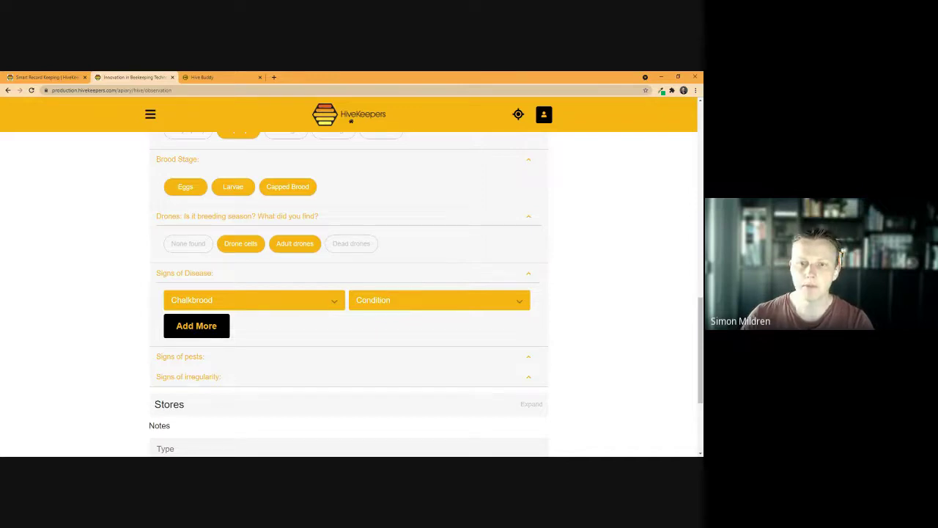
Rate the hive's Chalkbrood as Moderate and add EFB as a second disease with condition Mild
left_click(398, 336)
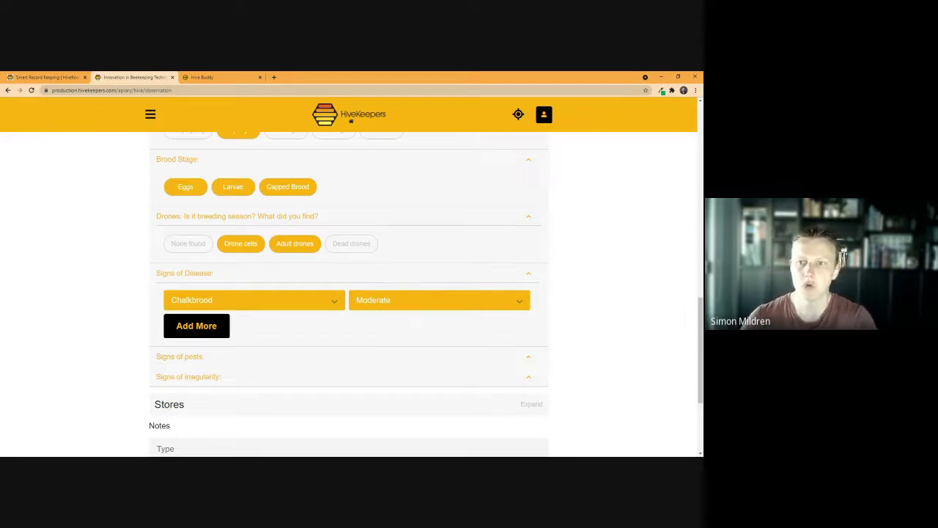
left_click(209, 326)
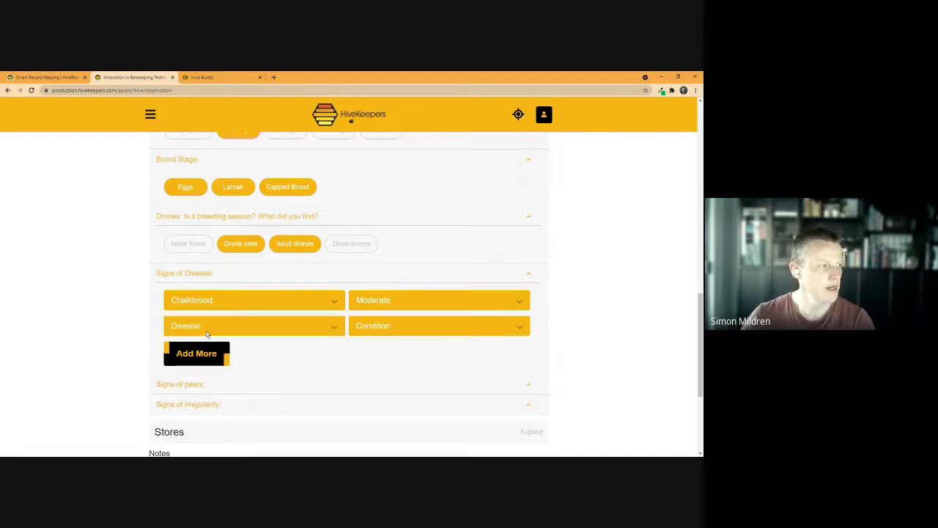
left_click(258, 340)
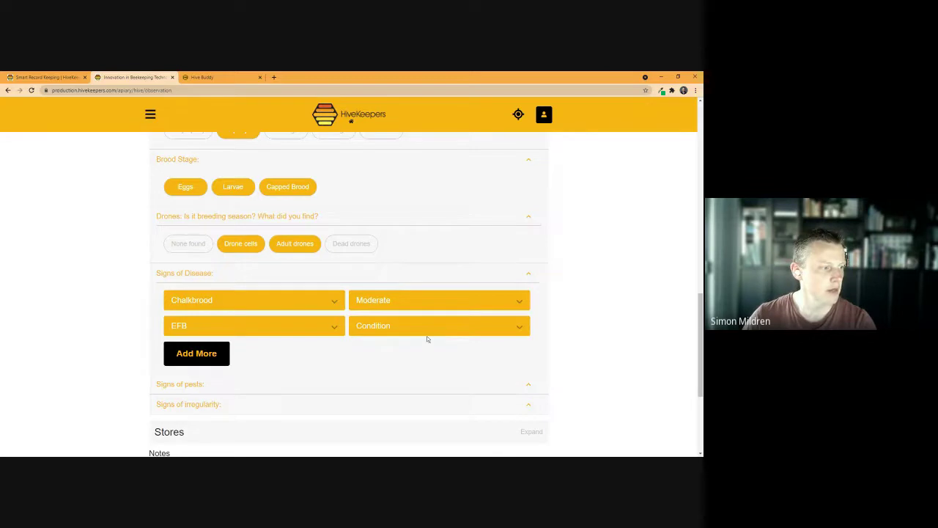
left_click(427, 336)
Record Small Hive Beetles with condition Mild under the hive's signs of pests
scroll(557, 358, "down", 3)
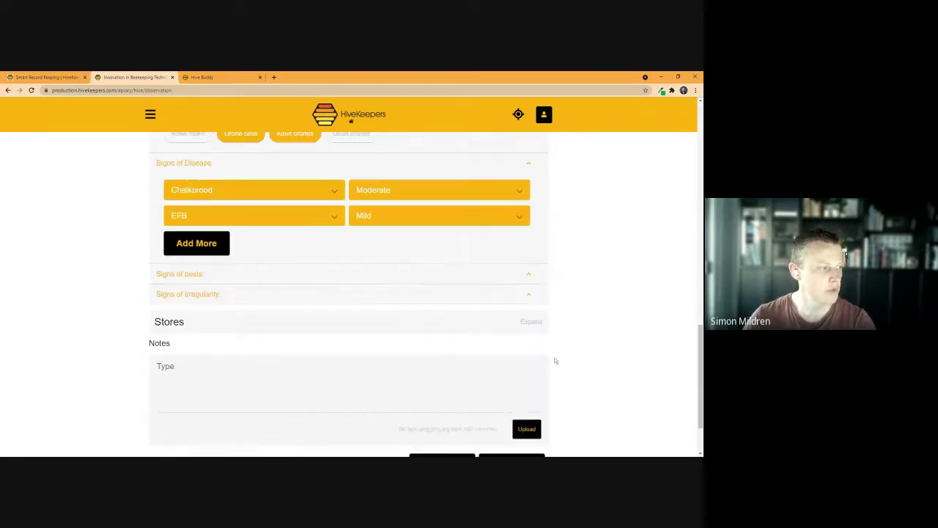
left_click(197, 281)
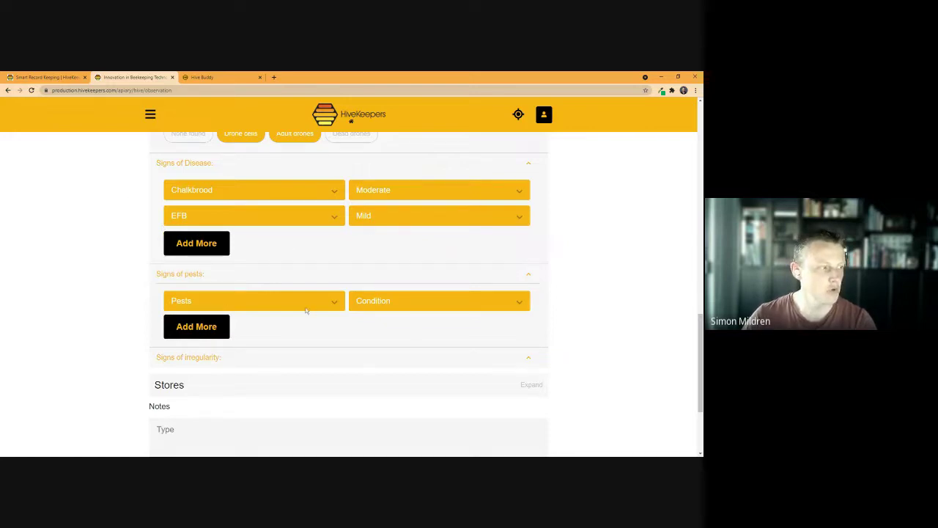
left_click(208, 404)
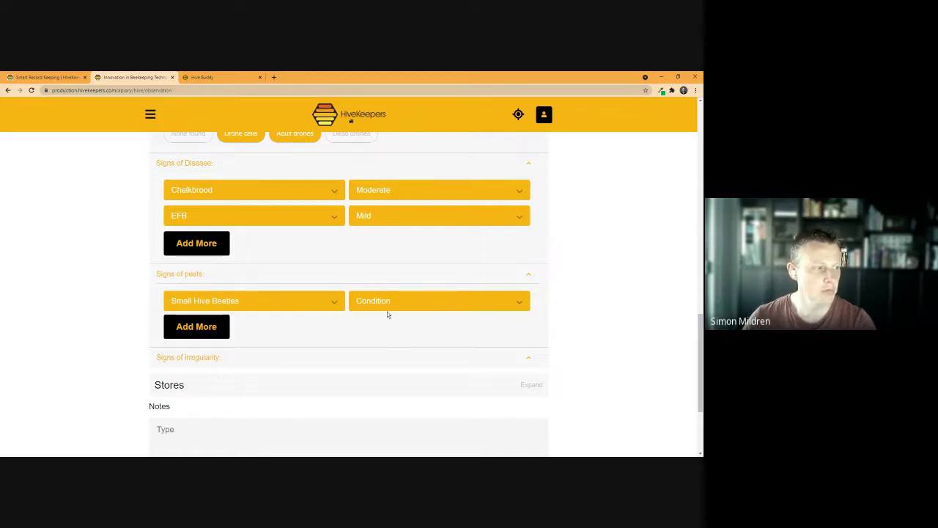
left_click(388, 308)
Record Mold as the hive's sign of irregularity
scroll(391, 308, "down", 1)
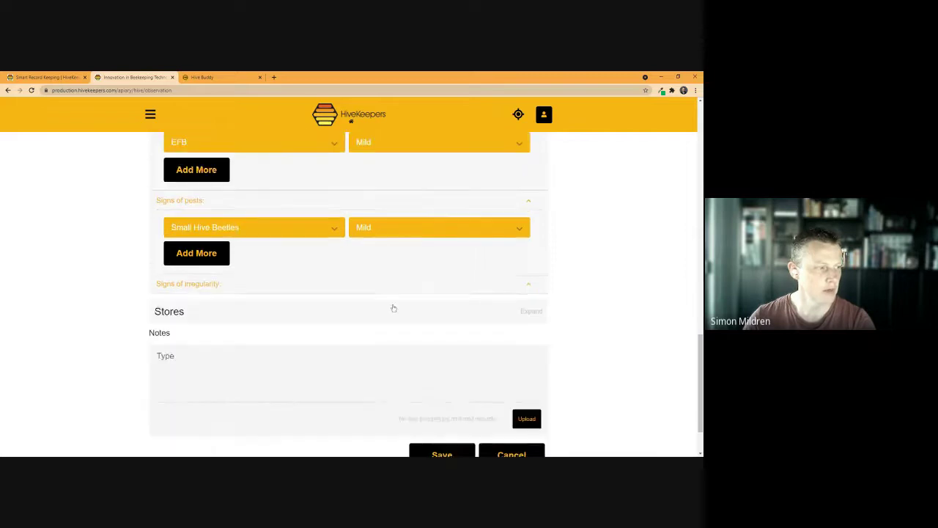
left_click(392, 289)
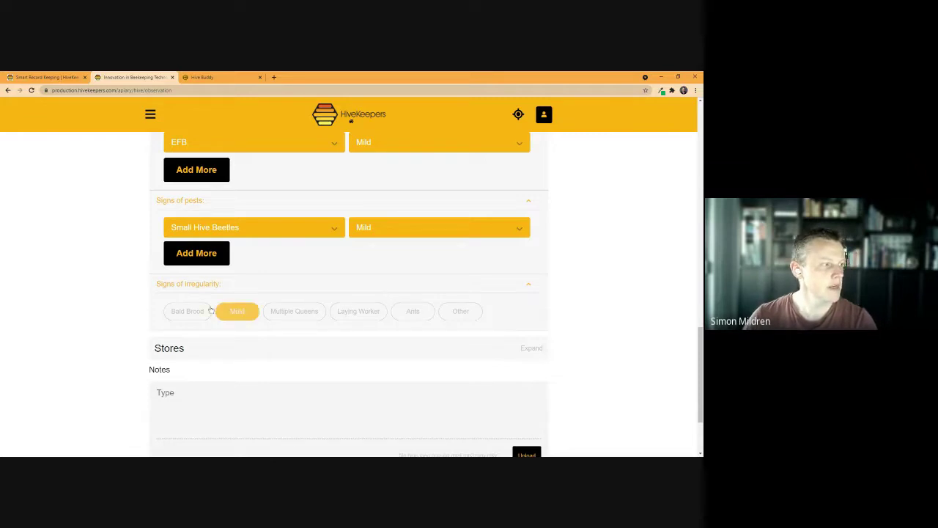
left_click(460, 313)
left_click(242, 312)
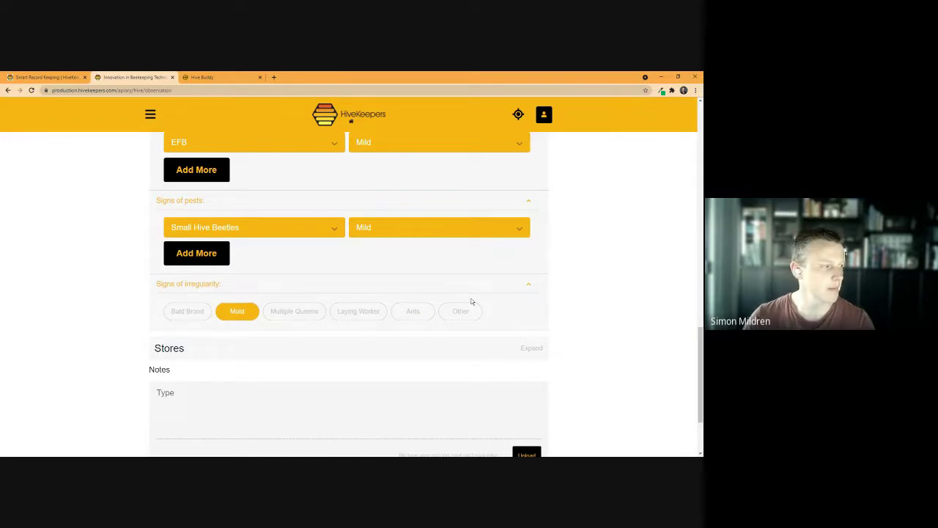
In the hive's stores, rate Honey as Good and Pollen as Average
left_click(530, 350)
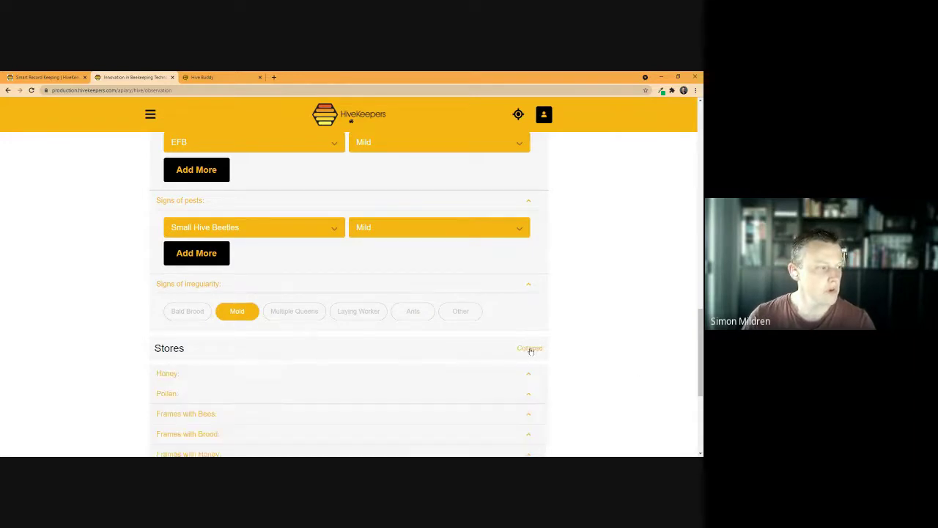
scroll(531, 350, "down", 5)
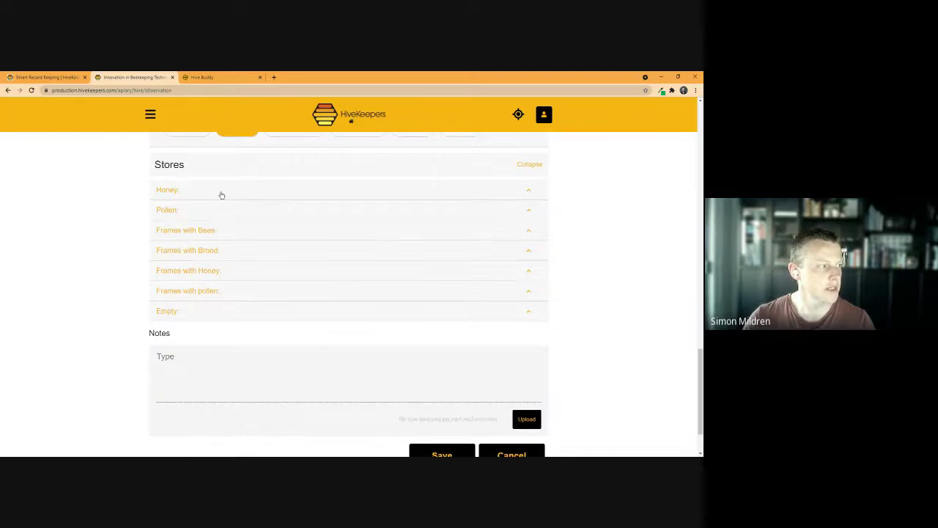
left_click(222, 194)
left_click(327, 217)
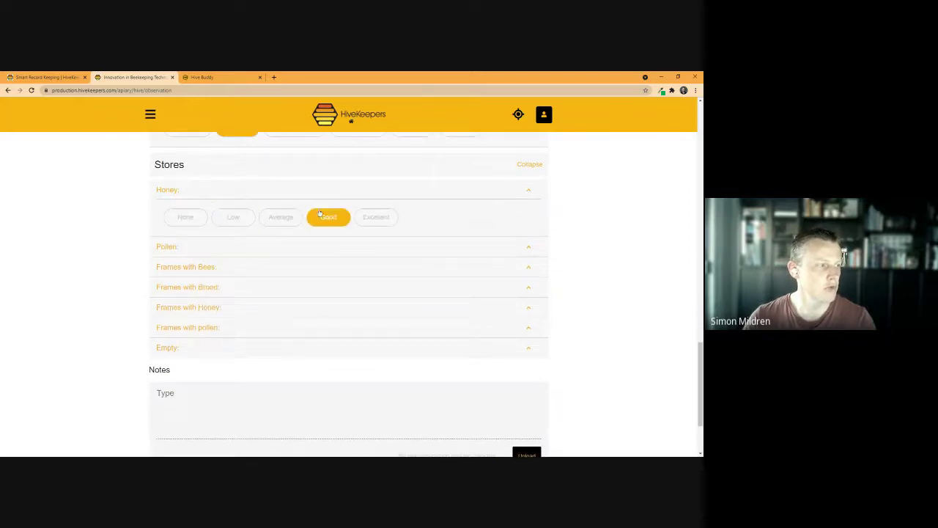
left_click(219, 248)
left_click(280, 273)
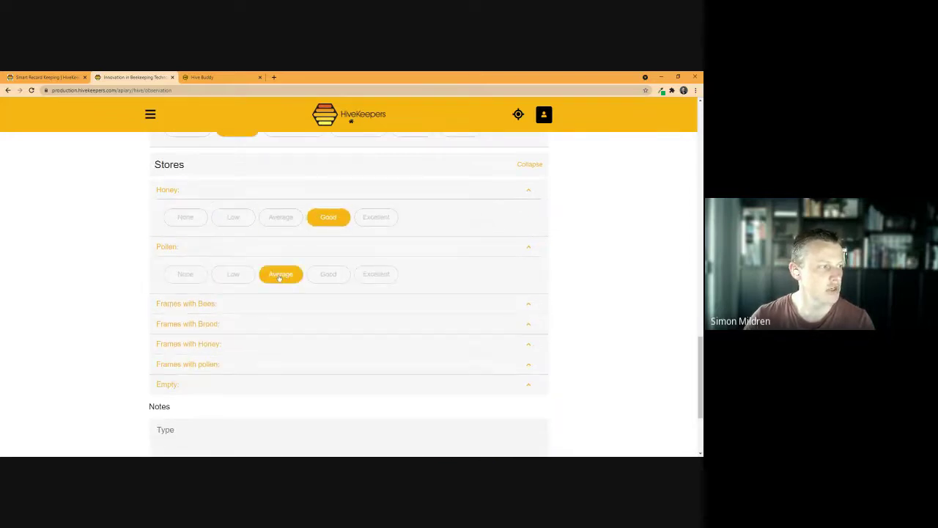
Set the stores' frame counts to 6 with bees, 6 with brood and 10 with honey
left_click(264, 306)
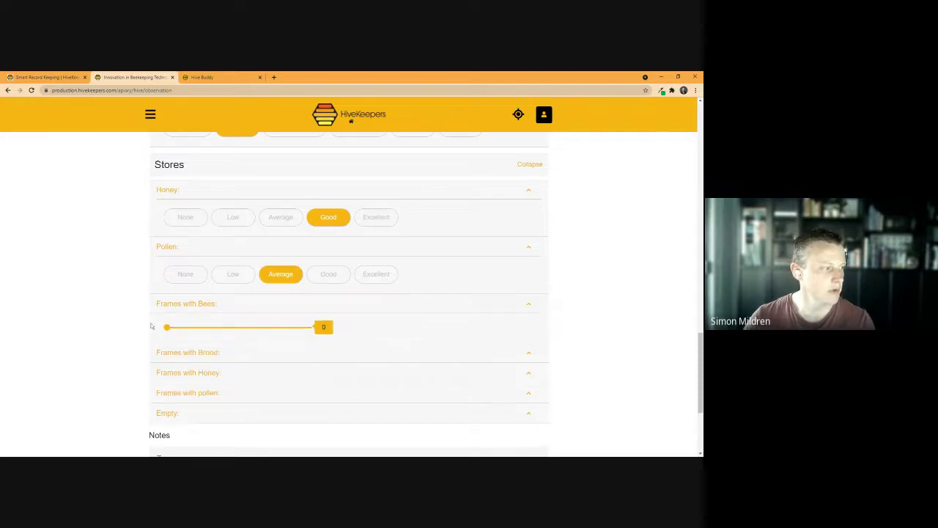
left_click_drag(167, 328, 175, 327)
left_click(182, 357)
left_click_drag(167, 376, 176, 376)
left_click(175, 405)
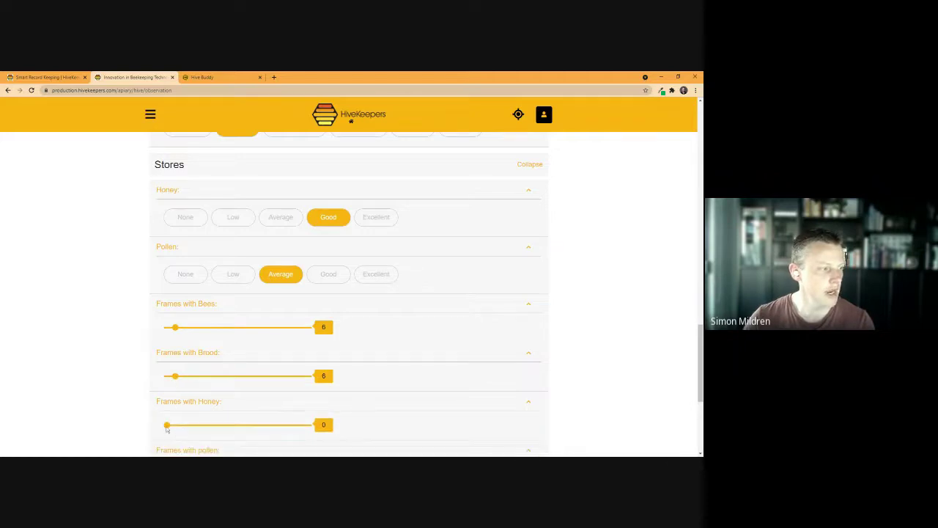
left_click_drag(167, 425, 181, 424)
Set the stores' frames with pollen to 5 and the empty frames to 2
scroll(198, 423, "down", 3)
left_click(201, 339)
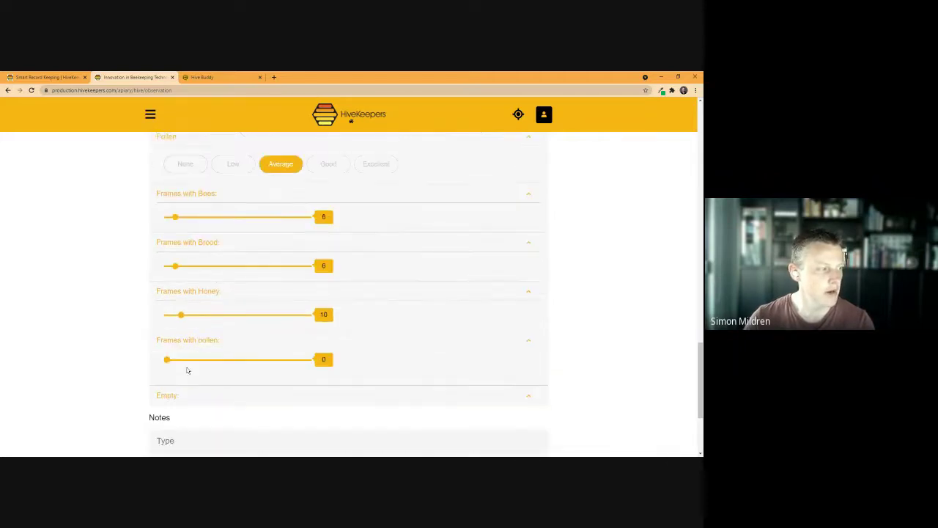
left_click_drag(167, 364, 171, 364)
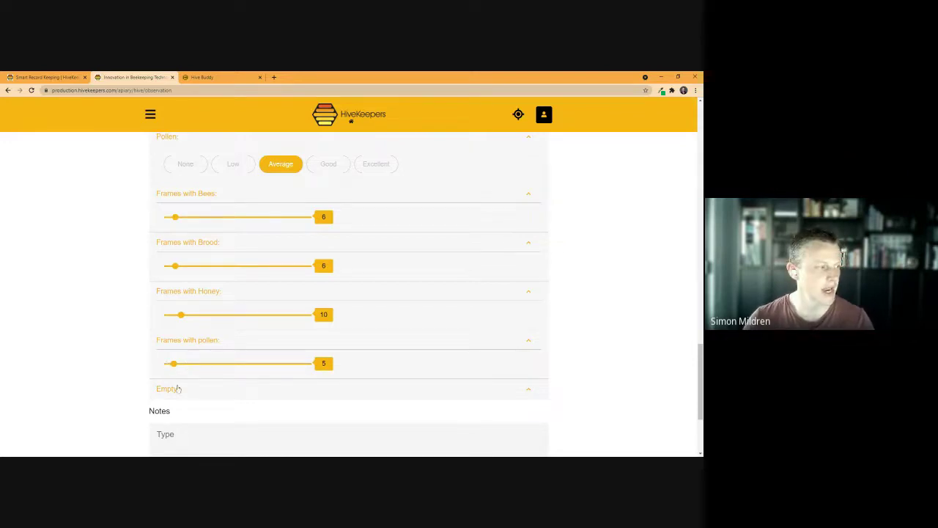
left_click(177, 388)
scroll(176, 388, "down", 1)
left_click_drag(167, 376, 171, 376)
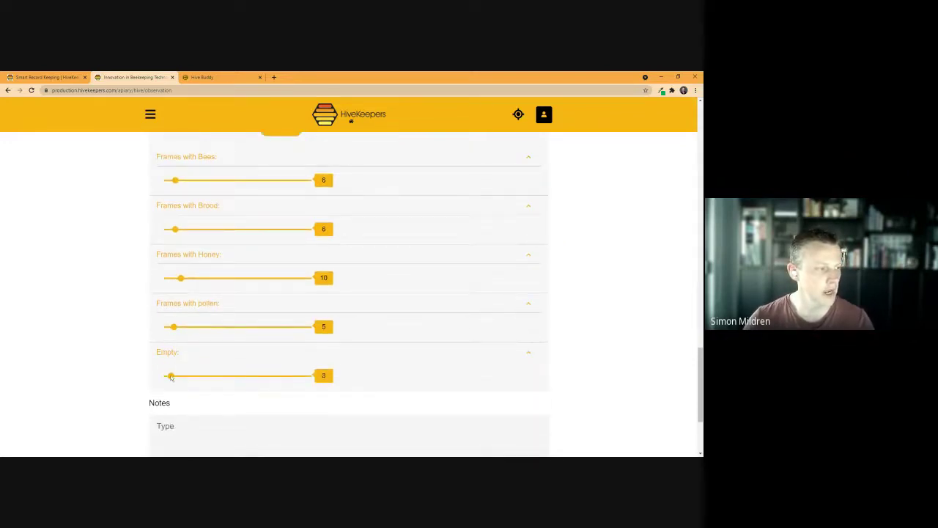
Enter "Notes" as the hive observation's note and save the observation
scroll(176, 377, "down", 3)
left_click(278, 330)
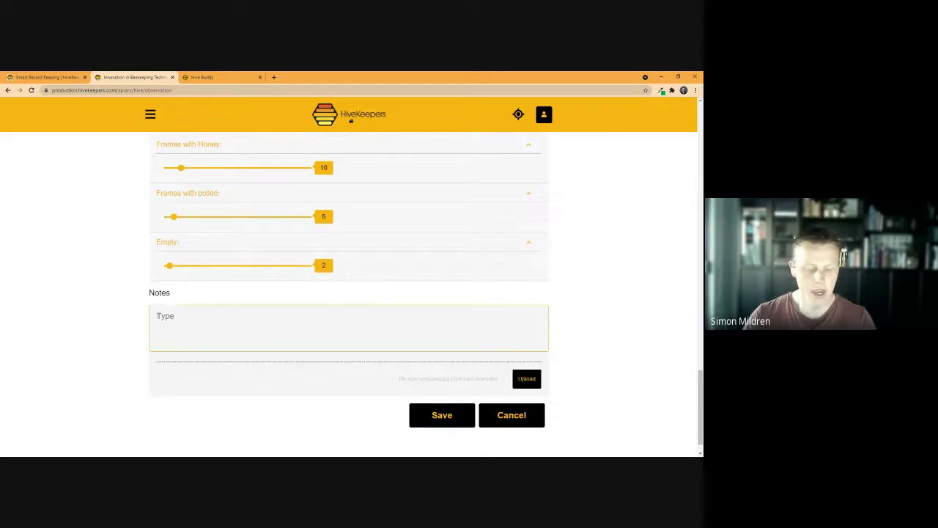
type("Notes")
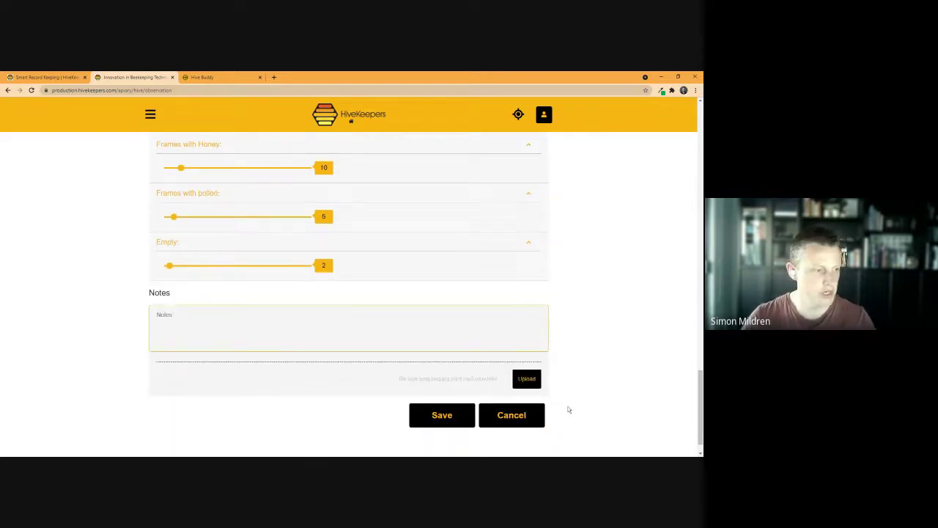
left_click(446, 415)
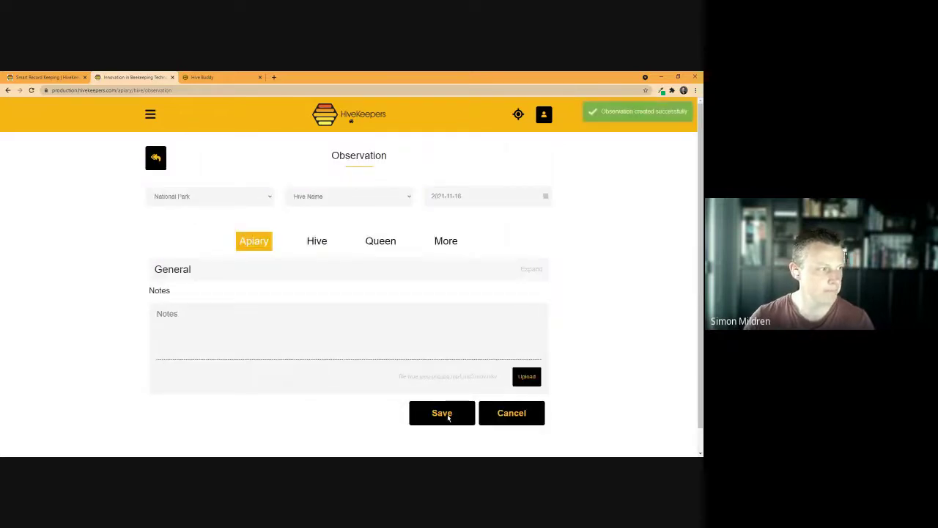
In the queen observation, record the queen as spotted with Honey Super as her location
left_click(389, 242)
left_click(403, 268)
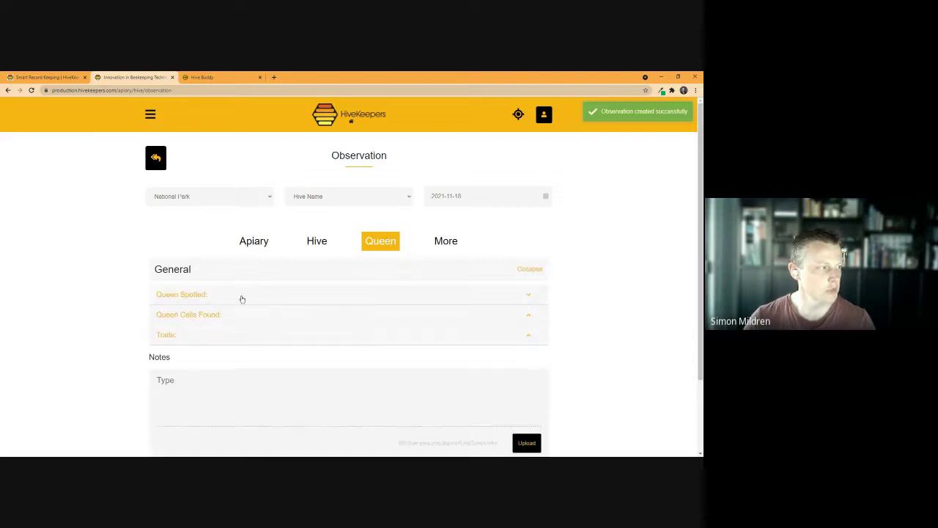
left_click(241, 297)
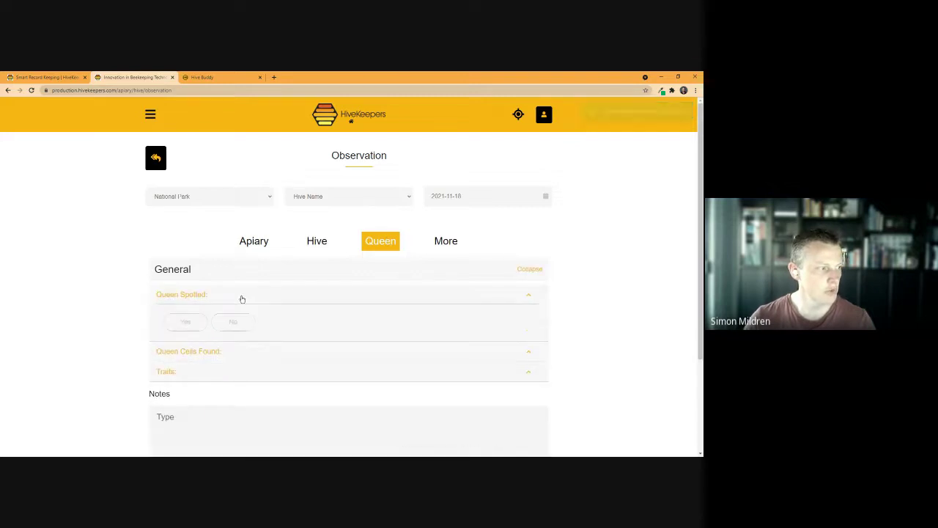
left_click(179, 327)
left_click(199, 352)
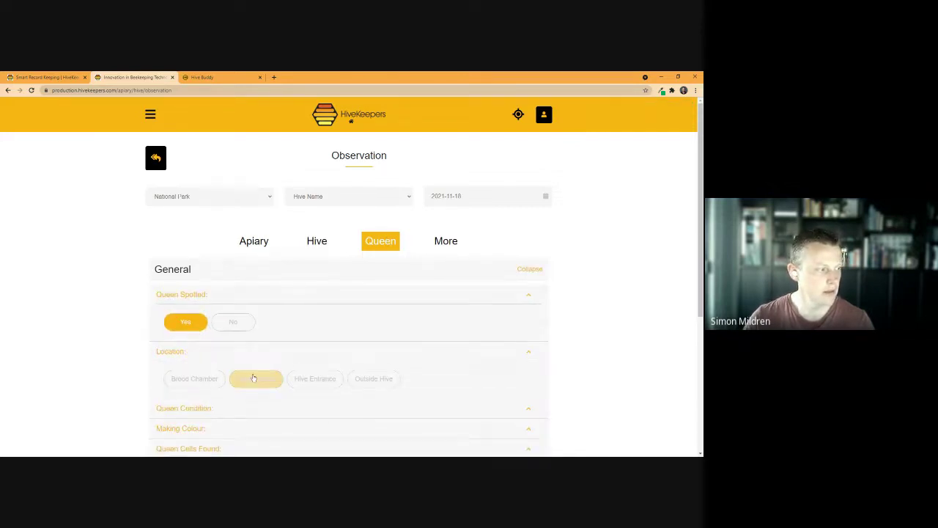
left_click(262, 381)
Record the queen's condition as Healthy and her marking colour as White (1/6)
scroll(266, 386, "down", 1)
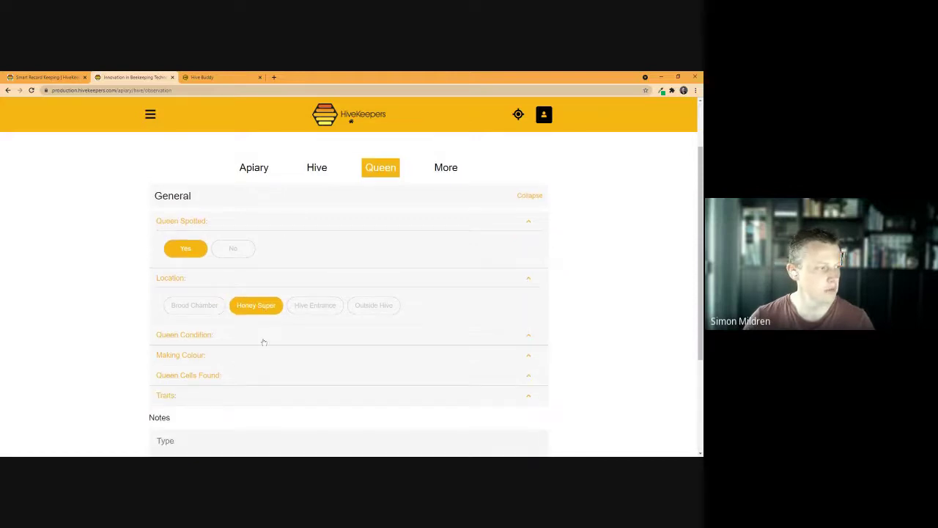
left_click(264, 340)
left_click(198, 361)
scroll(199, 354, "down", 1)
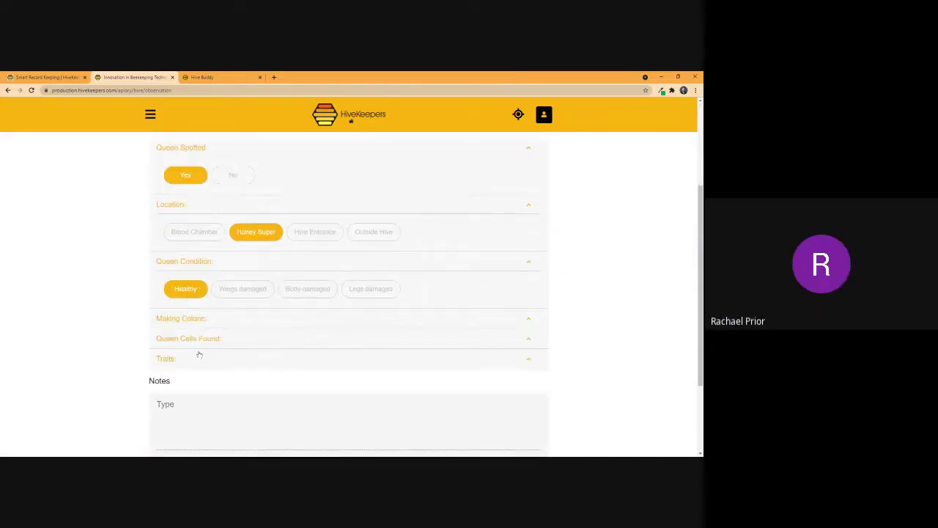
left_click(195, 318)
left_click(288, 345)
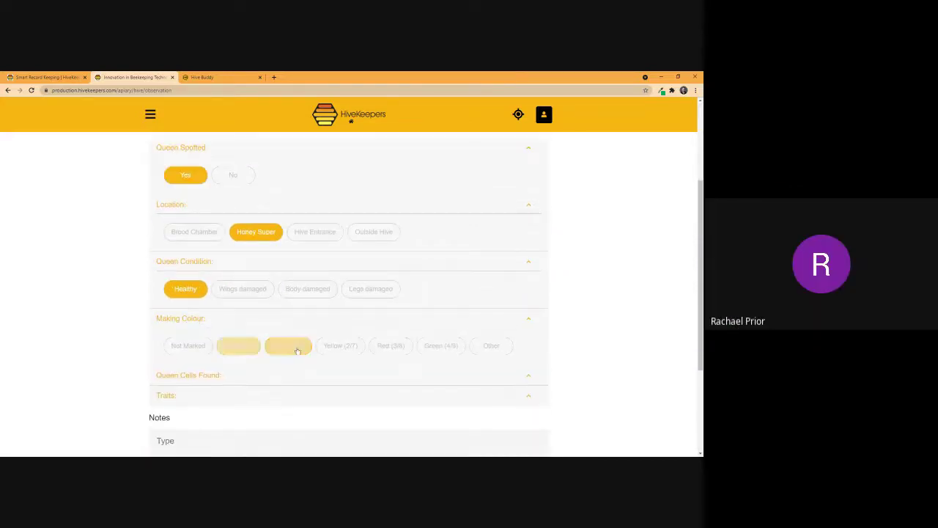
Mark Swarm Cells as the queen cells found and look through the remaining cell types
left_click(218, 377)
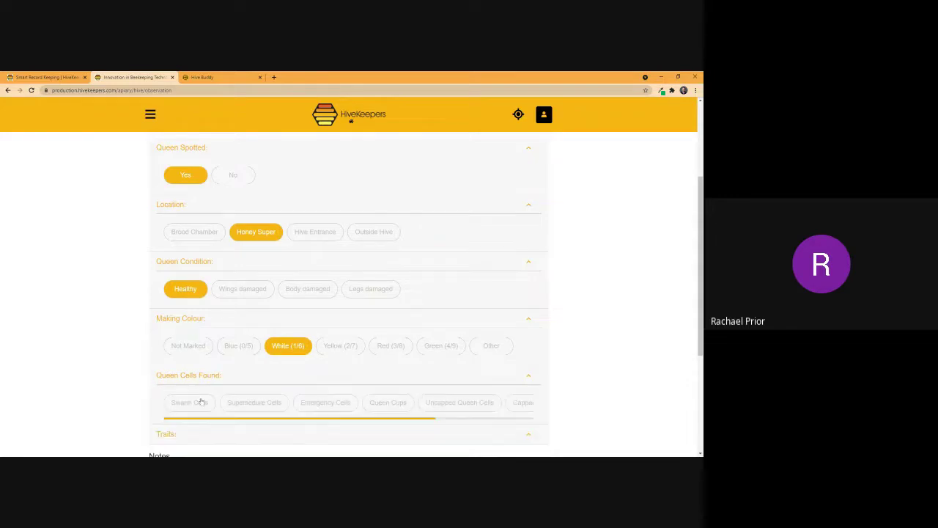
left_click(190, 400)
scroll(399, 392, "down", 1)
left_click_drag(403, 381, 518, 390)
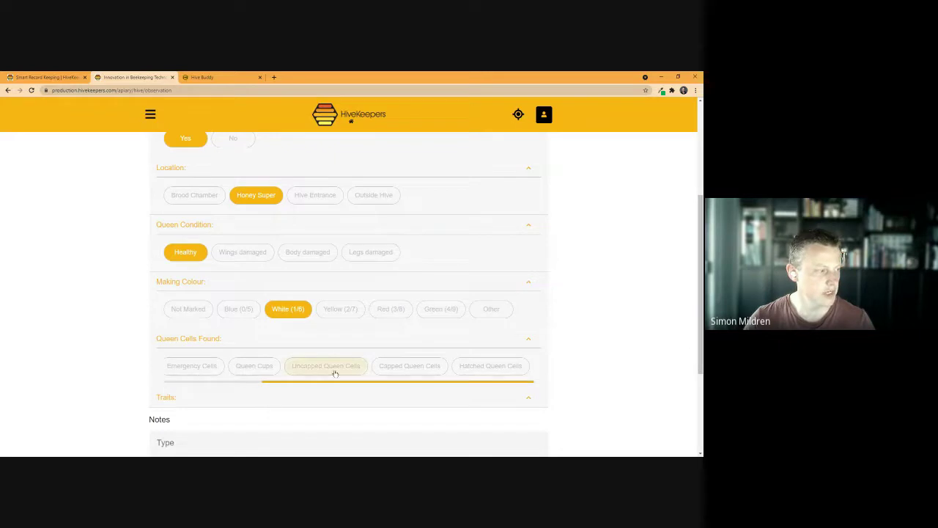
Add Calm Temperament and Strong Population Growth as the queen's traits
left_click(245, 397)
scroll(290, 397, "down", 1)
scroll(290, 396, "down", 1)
left_click(208, 314)
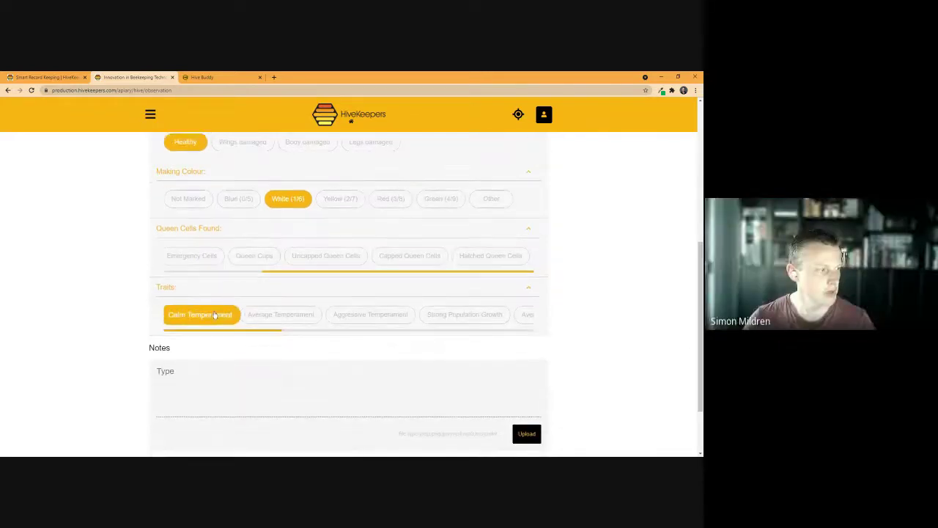
left_click(482, 321)
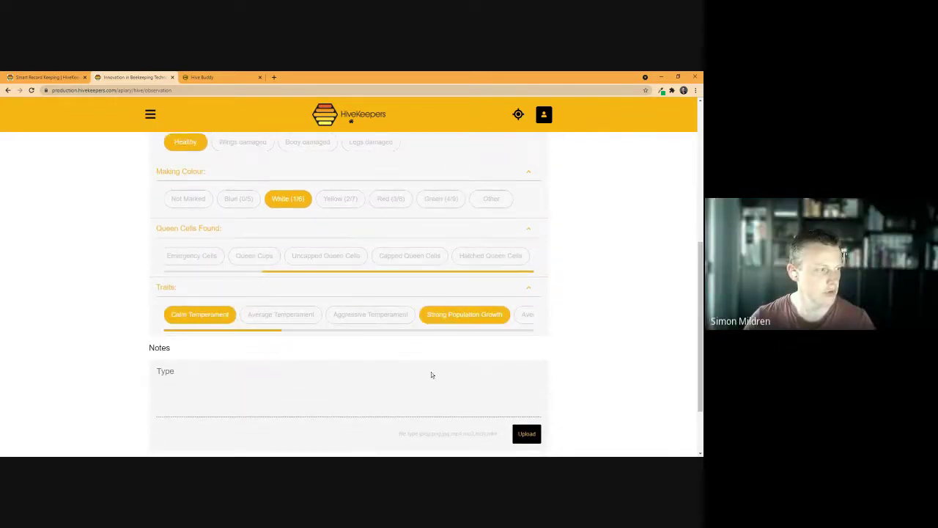
Open the additional observation categories and expand Manual Sensor Observation and Equipment Condition
scroll(369, 251, "up", 1)
scroll(367, 252, "up", 3)
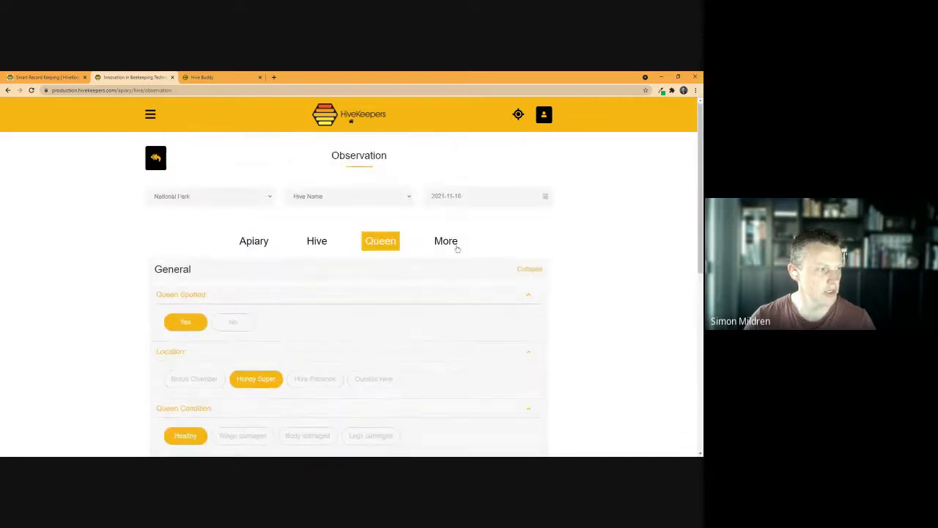
left_click(448, 243)
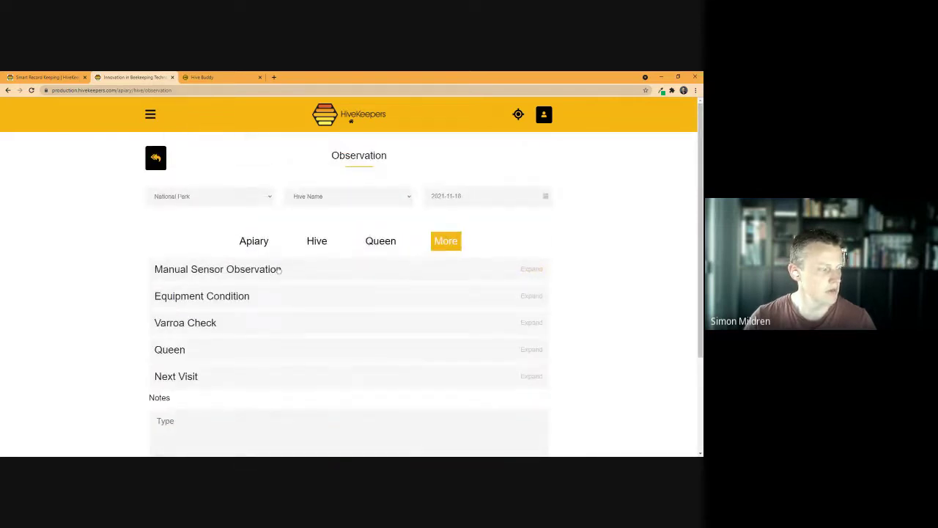
left_click(279, 270)
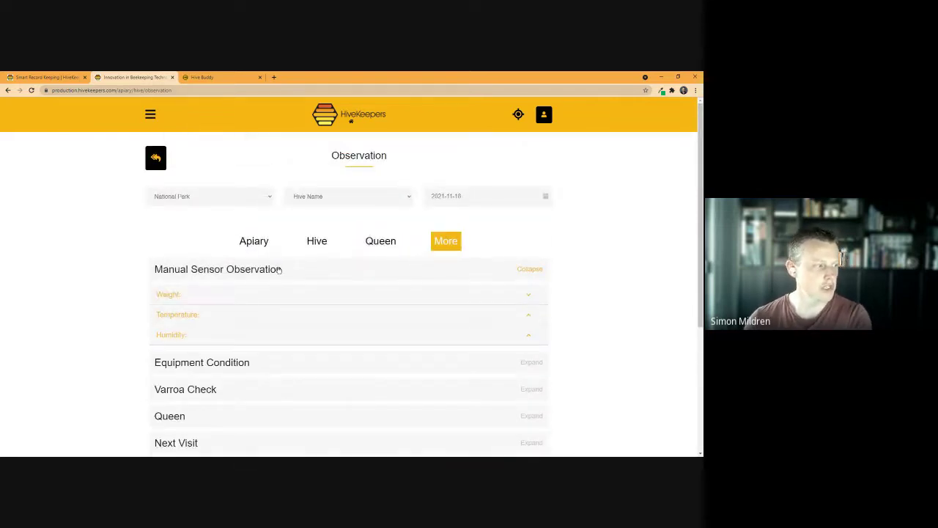
left_click(256, 361)
scroll(256, 361, "down", 3)
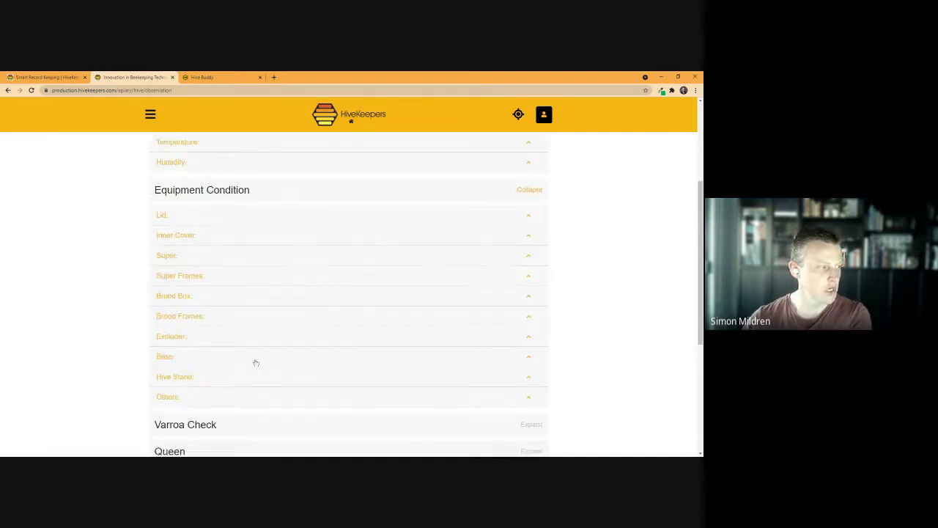
scroll(256, 362, "down", 1)
Try rating the brood frames' condition as Replace Soon and Excellent Condition
left_click(180, 235)
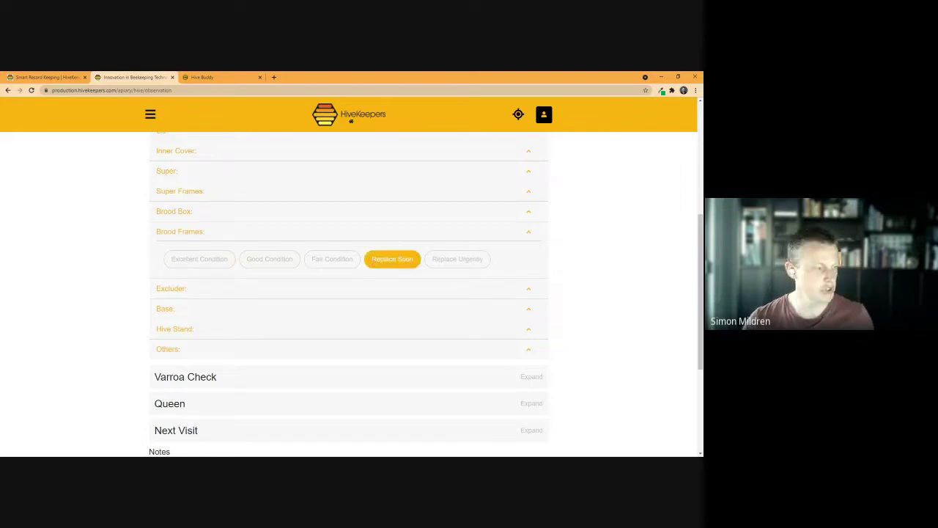
left_click(217, 261)
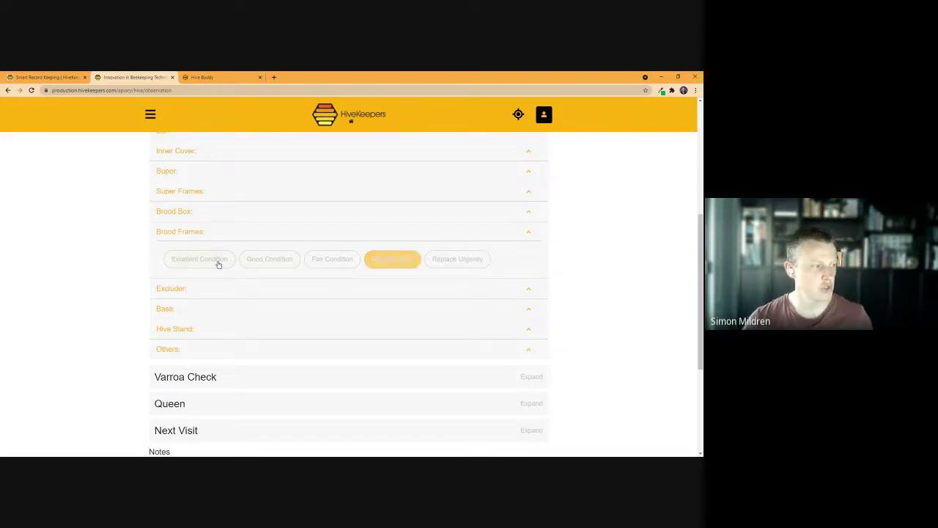
Rate the super frames' condition as Replace Urgently and the brood box as Good Condition
left_click(200, 212)
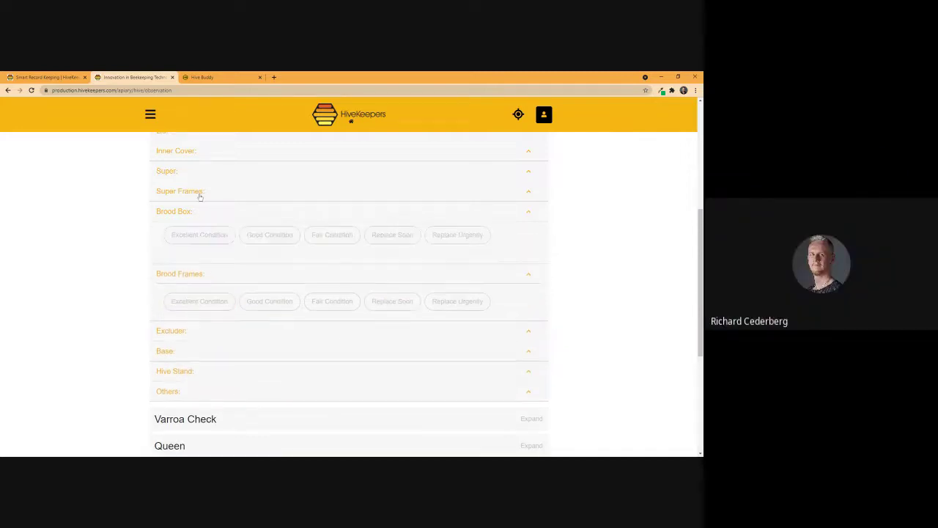
left_click(195, 192)
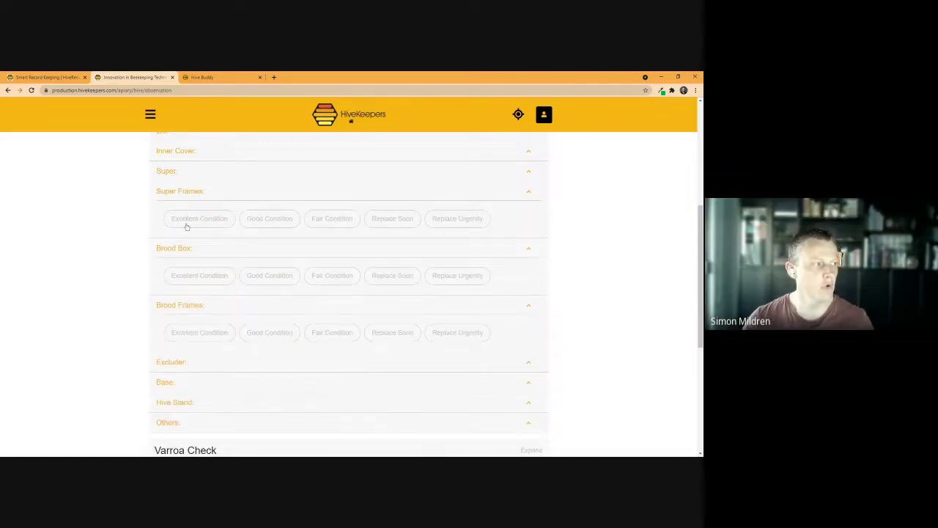
left_click(267, 219)
left_click(336, 217)
left_click(387, 215)
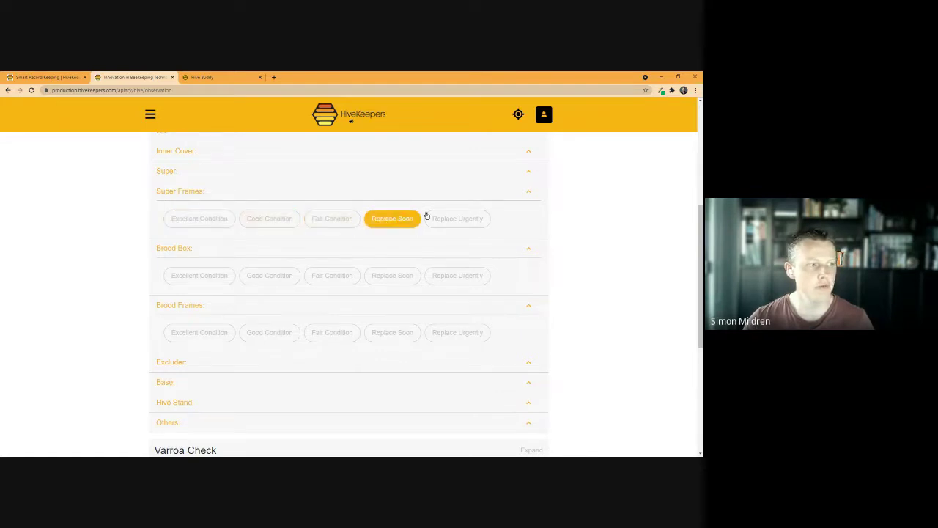
left_click(435, 218)
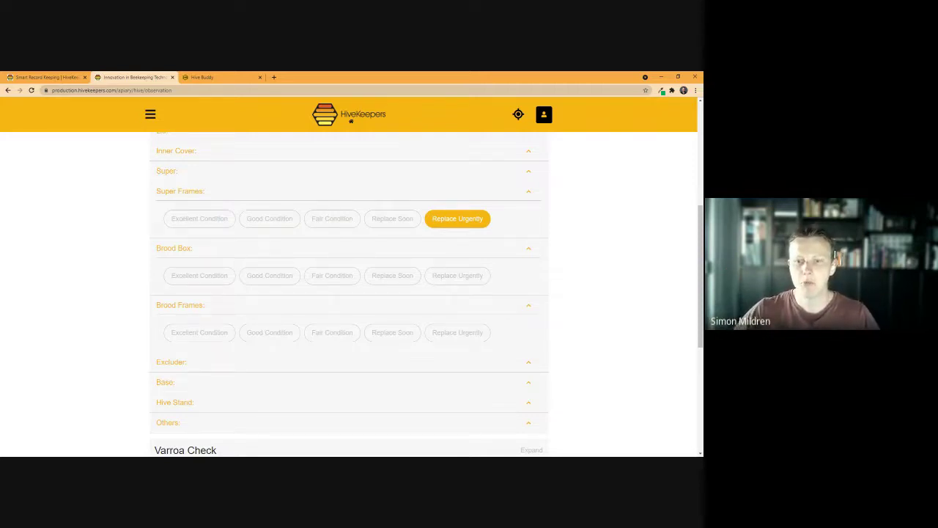
left_click(283, 273)
Expand the Varroa Check, Queen and Next Visit sections to review the fields they offer
scroll(291, 272, "down", 2)
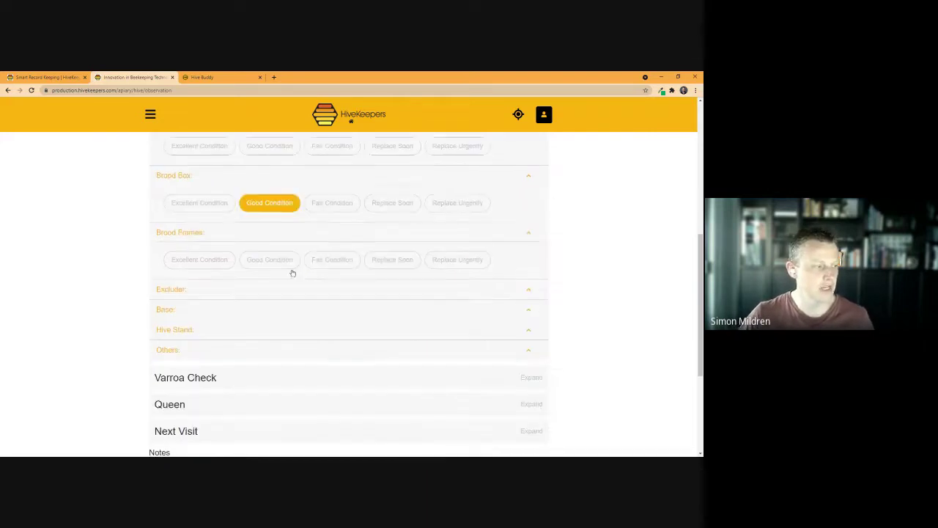
left_click(249, 307)
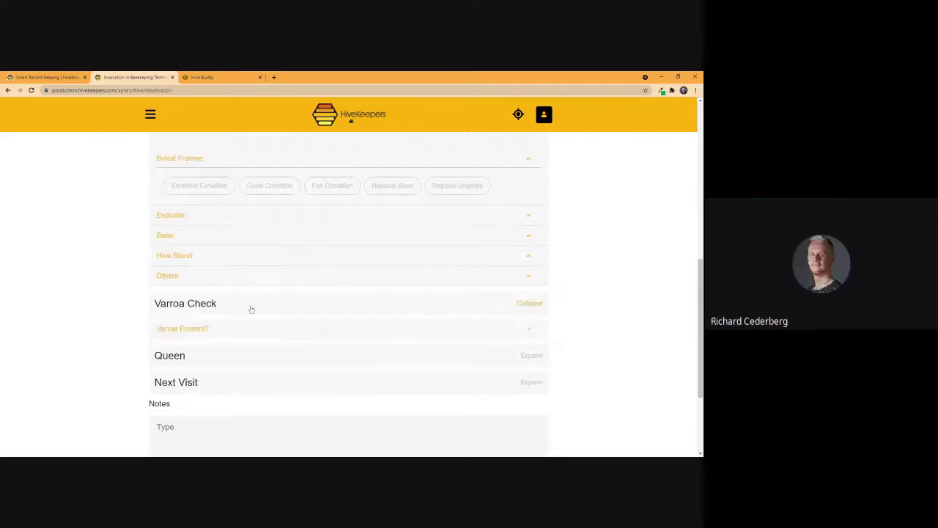
left_click(282, 357)
scroll(335, 381, "down", 2)
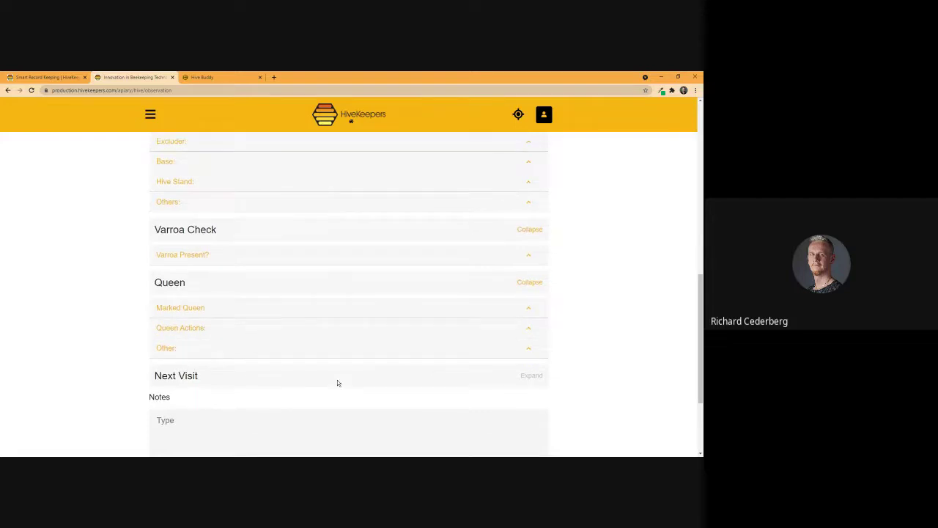
left_click(307, 334)
scroll(551, 400, "down", 2)
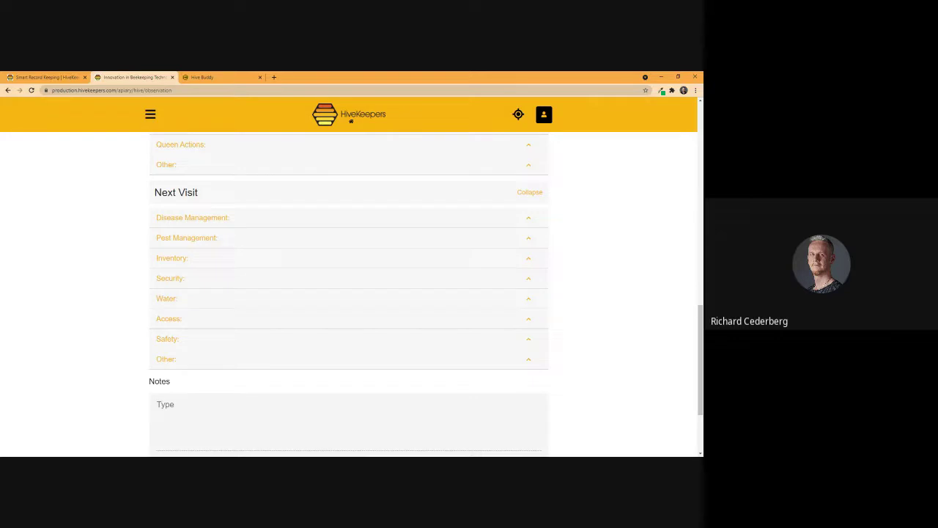
scroll(549, 394, "down", 1)
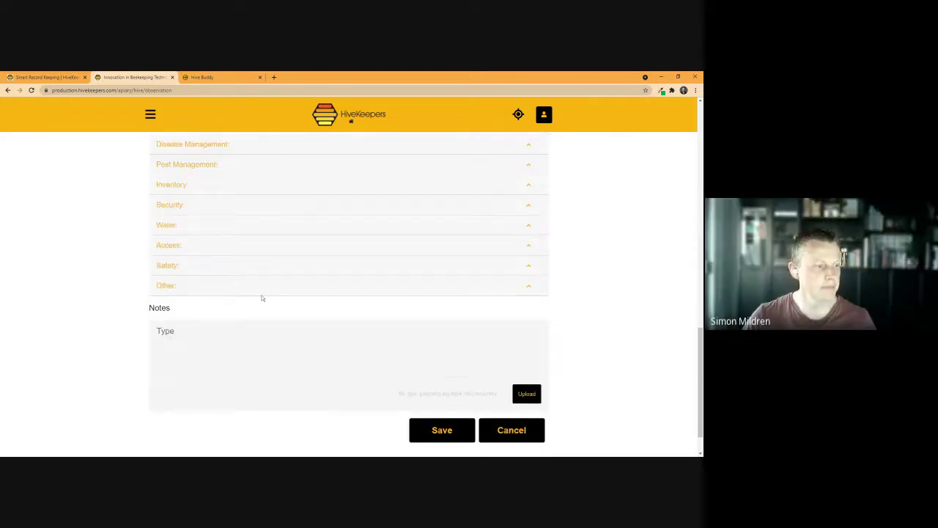
Assign the observation to the 8-frame hive in National Park and save it
left_click(454, 432)
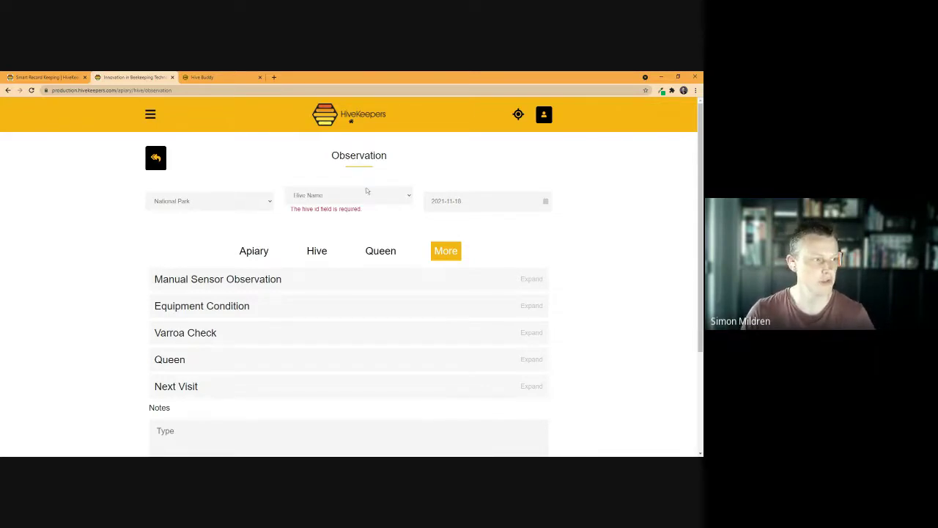
left_click(352, 204)
left_click(349, 220)
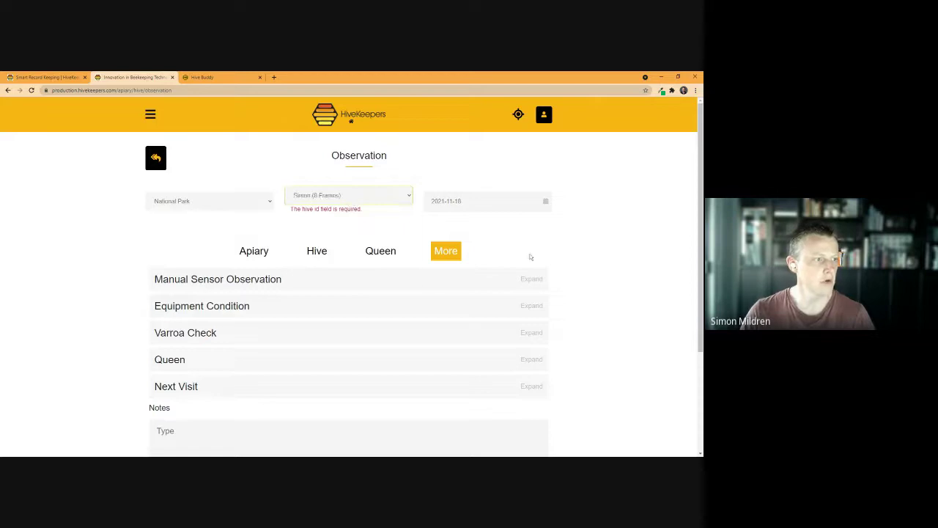
left_click(484, 201)
left_click(451, 248)
scroll(555, 272, "down", 3)
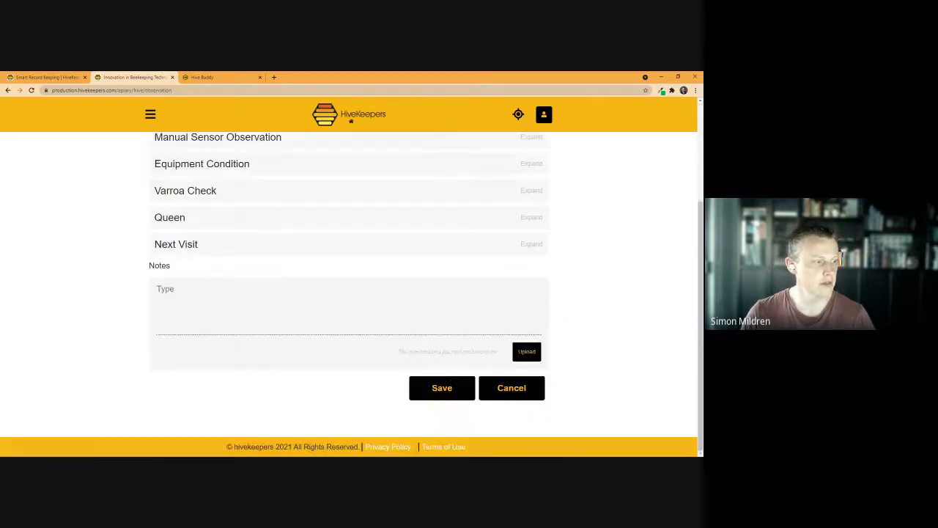
left_click(436, 387)
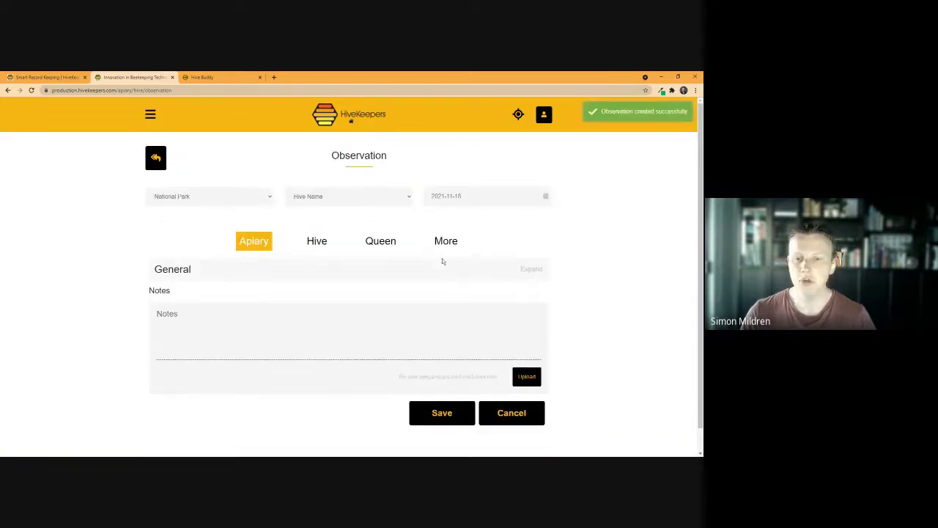
Start a new action record for the 8-frame hive in the National Park apiary
left_click(150, 114)
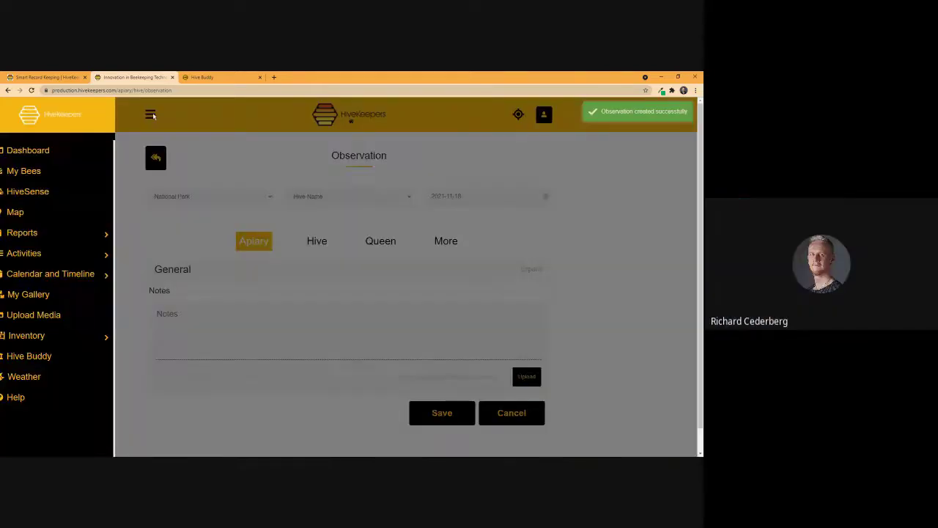
left_click(74, 253)
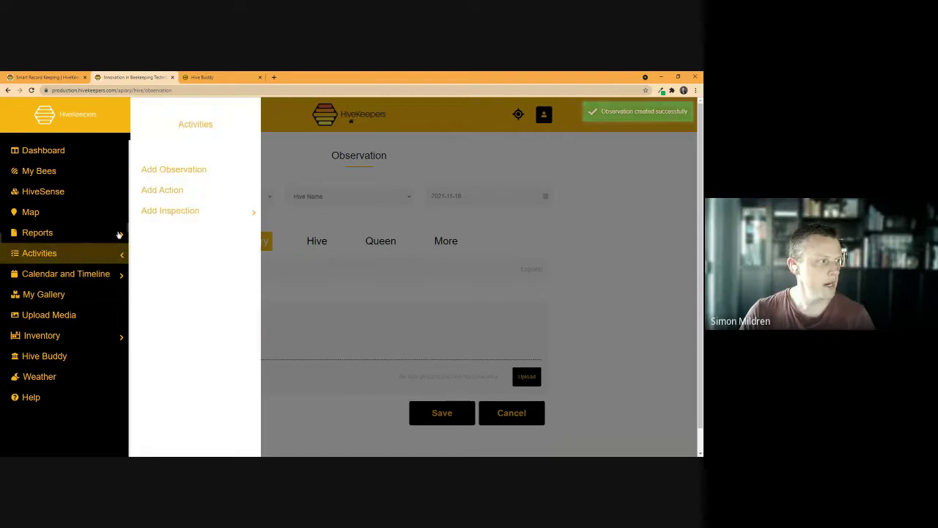
left_click(175, 195)
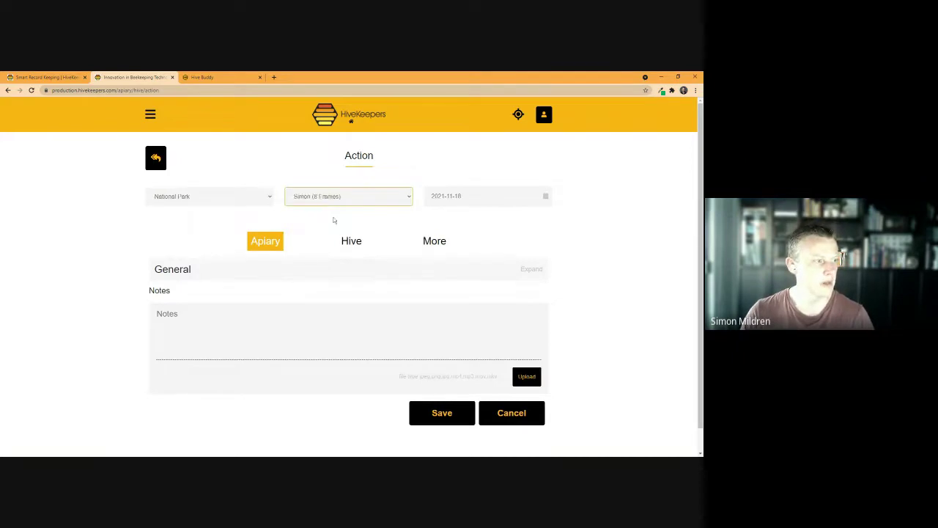
Expand the general apiary actions and show the Site Maintenance options
scroll(220, 223, "down", 1)
left_click(311, 244)
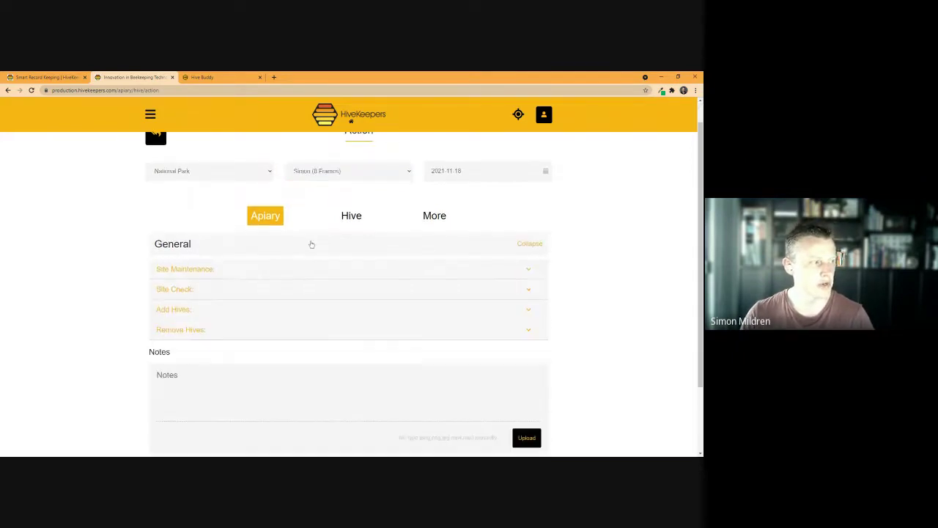
scroll(230, 242, "down", 1)
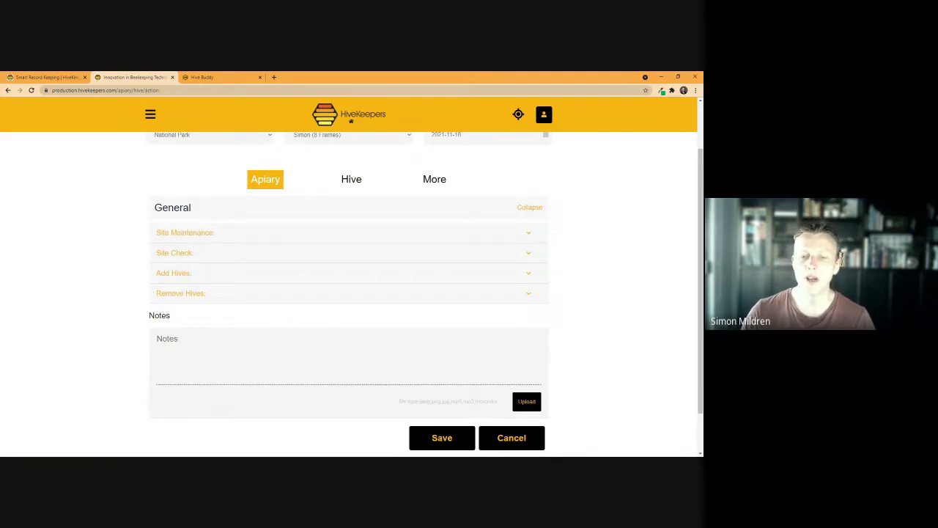
left_click(188, 234)
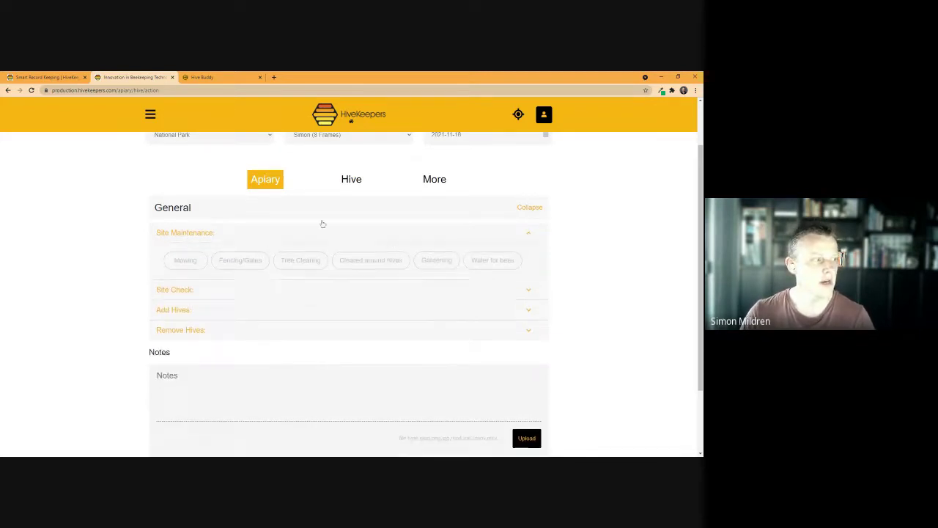
Record Mowing, Tree Clearing and Fencing/Gates as site maintenance for the apiary
left_click(187, 261)
left_click(307, 264)
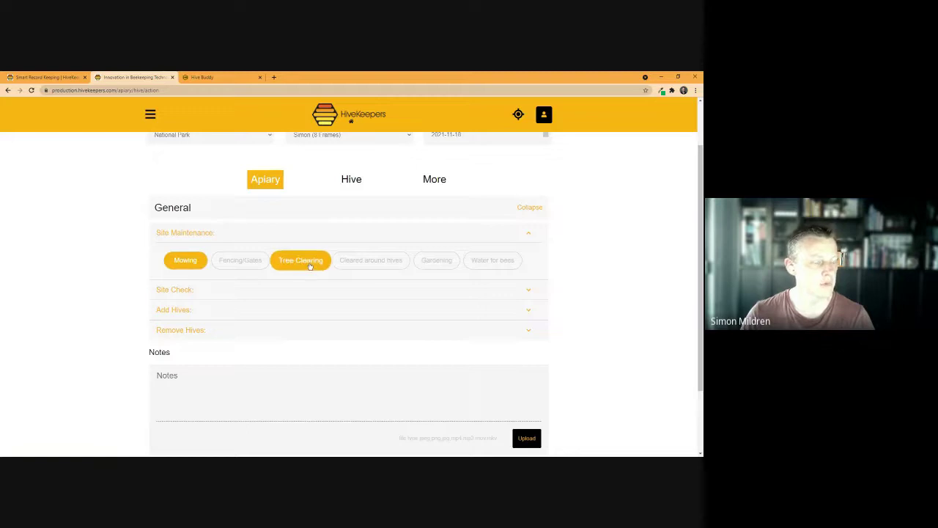
left_click(257, 265)
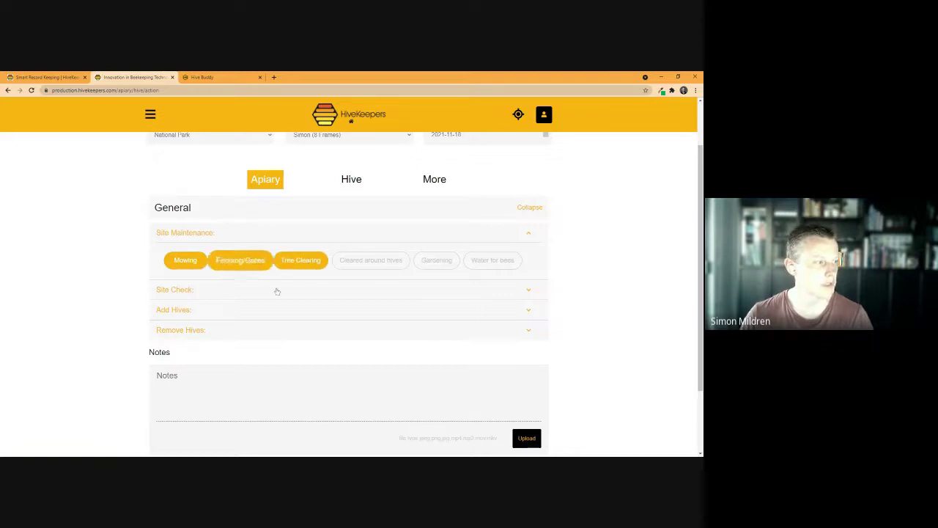
Expand the site check options and record Security Check and Access Check
left_click(187, 291)
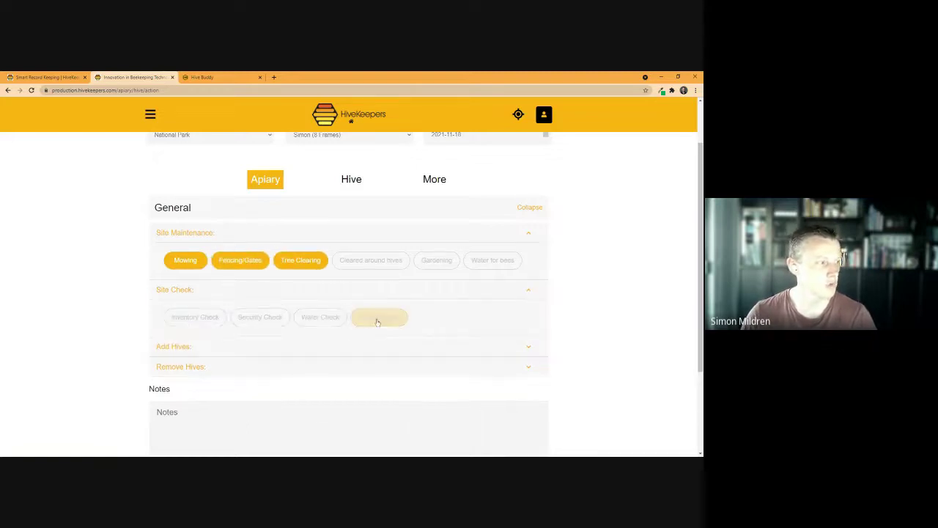
left_click(264, 319)
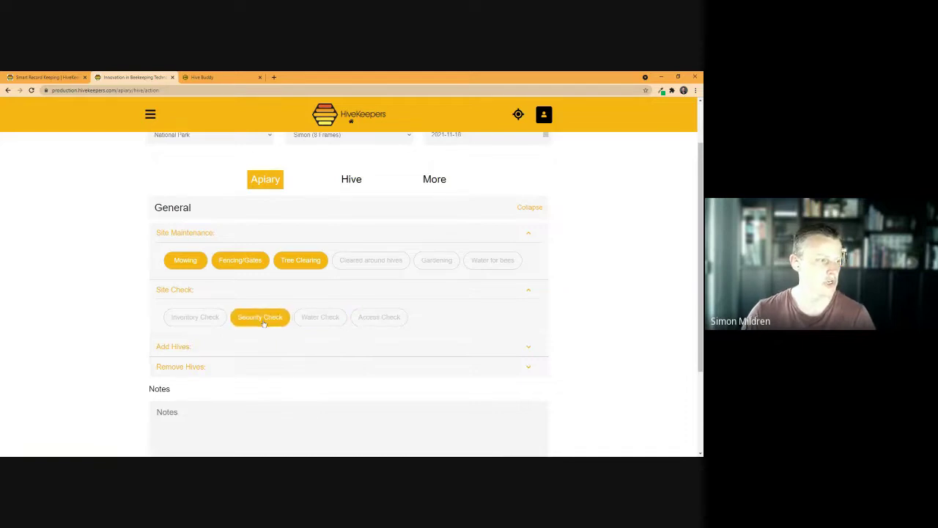
left_click(320, 316)
left_click(356, 317)
Record new hives from inventory under Add Hives and expand the Remove Hives options
left_click(184, 349)
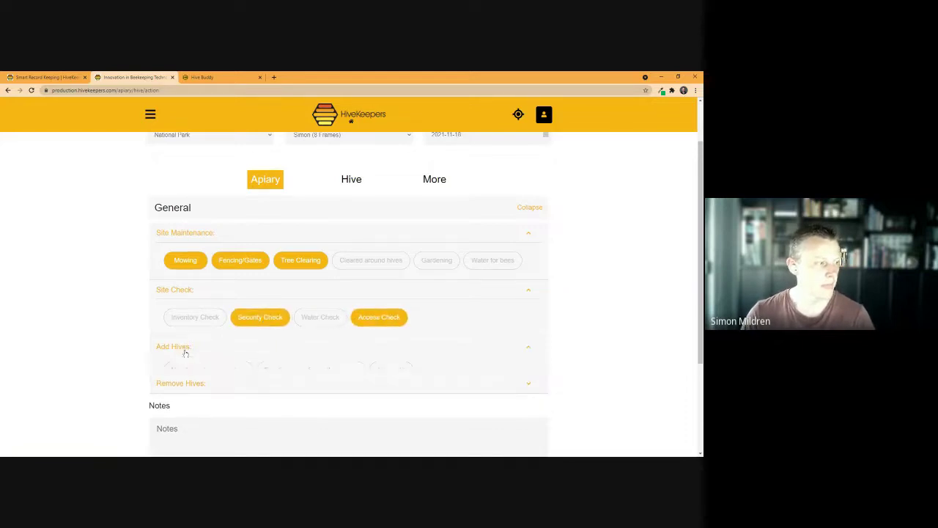
scroll(212, 389, "down", 1)
left_click(208, 339)
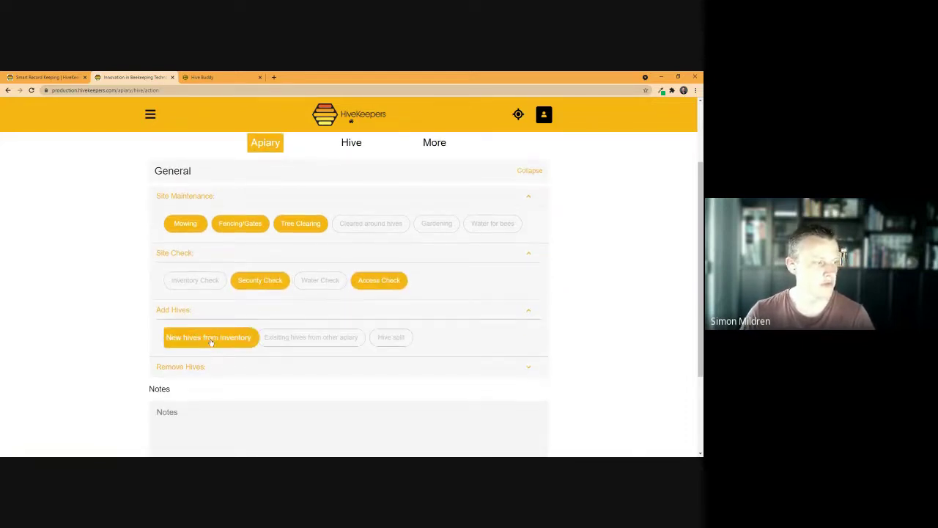
scroll(234, 340, "down", 2)
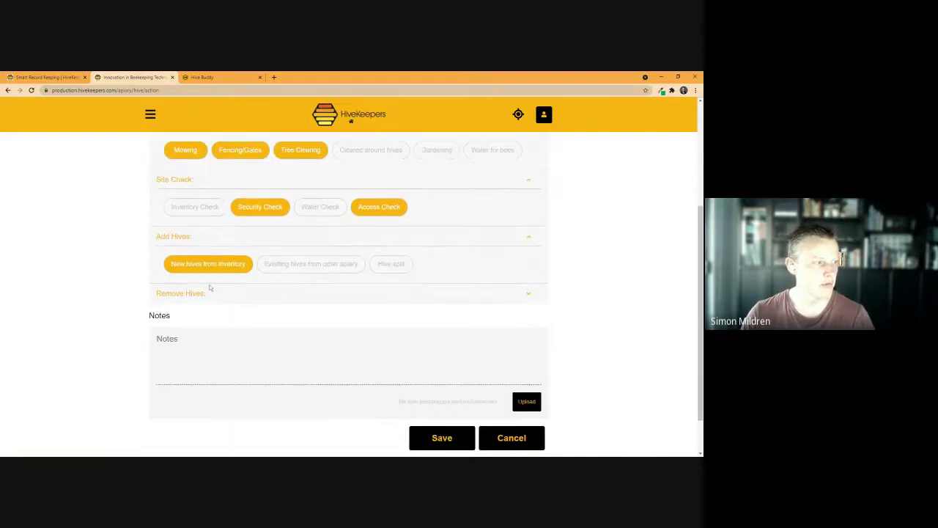
left_click(200, 293)
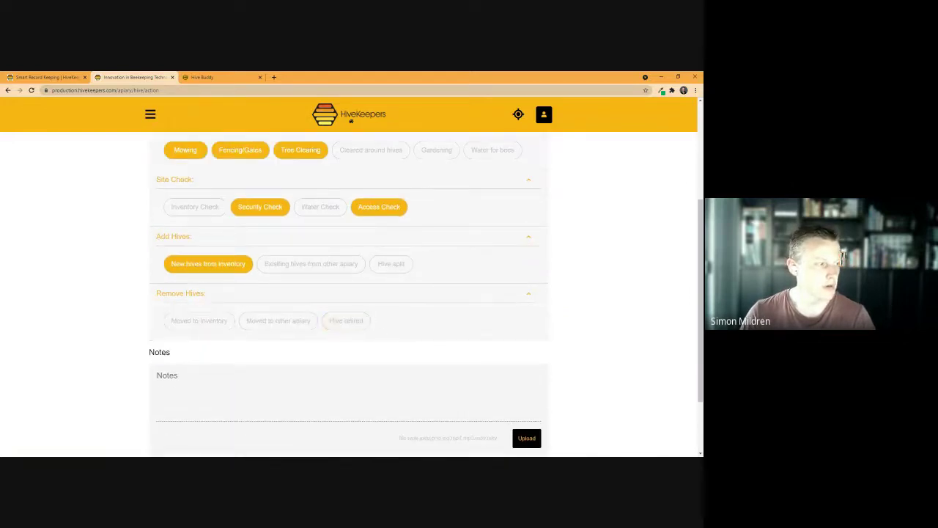
scroll(367, 314, "down", 2)
Record a health treatment of Other with treatment level 1 among the hive actions
scroll(366, 185, "up", 5)
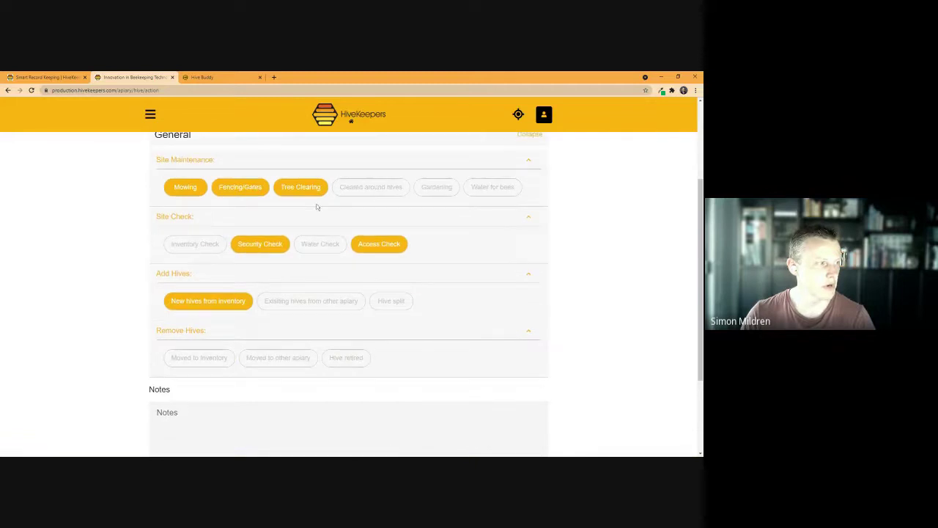
left_click(366, 185)
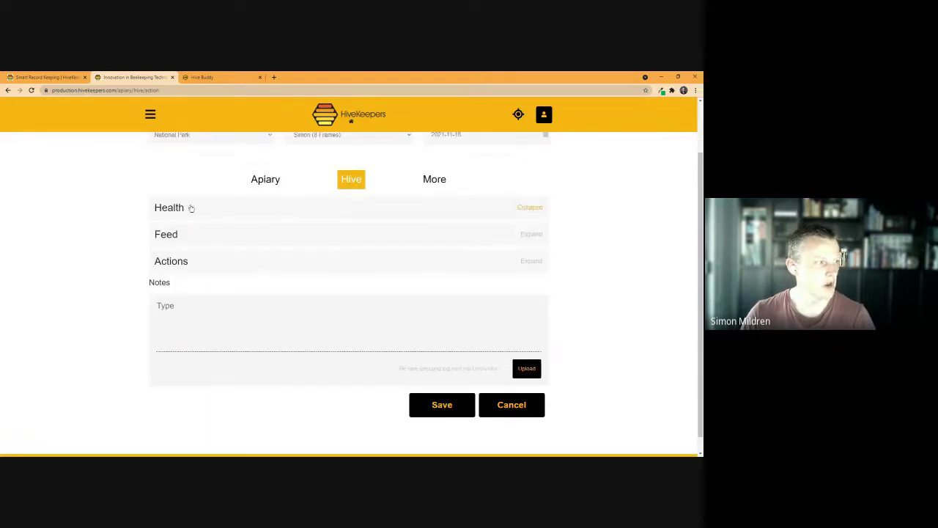
left_click(191, 208)
left_click(185, 234)
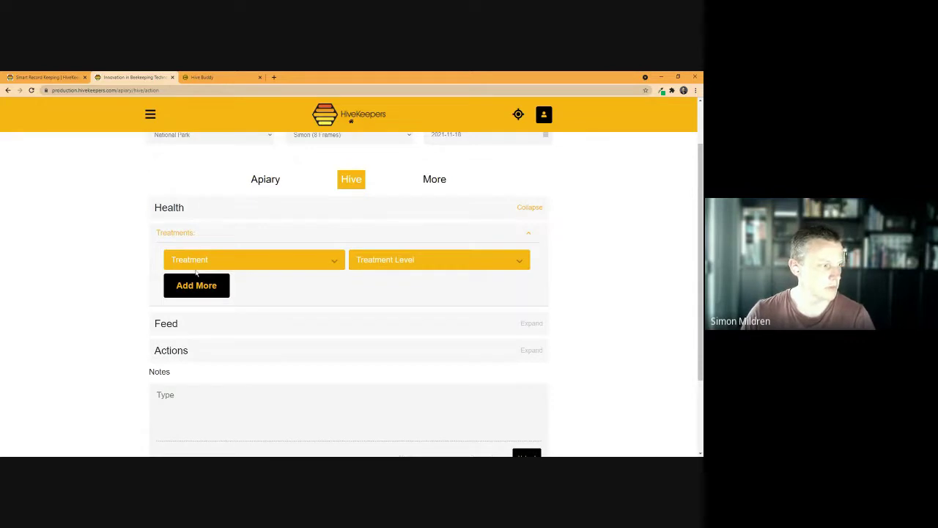
left_click(196, 272)
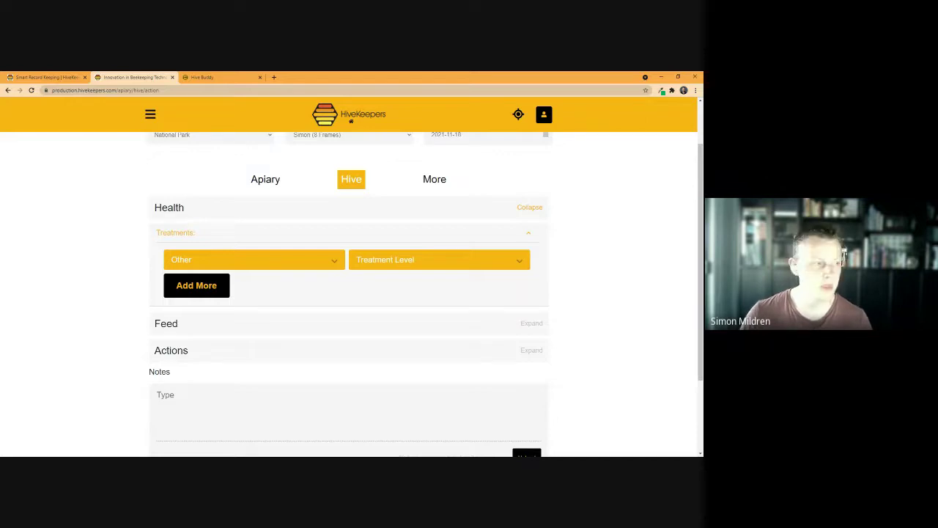
left_click(525, 271)
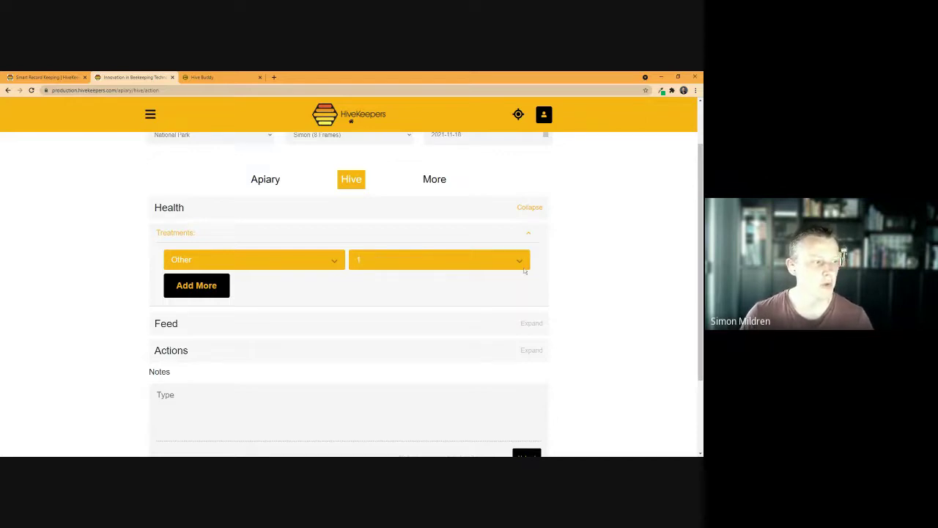
Expand the Feed section and record a Sugar Syrup feeding with quantity 3
left_click(315, 323)
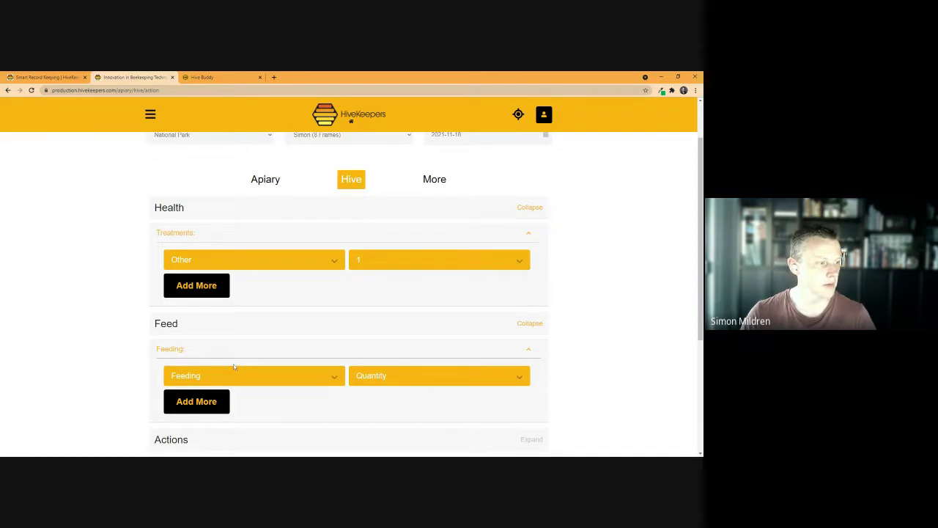
left_click(340, 367)
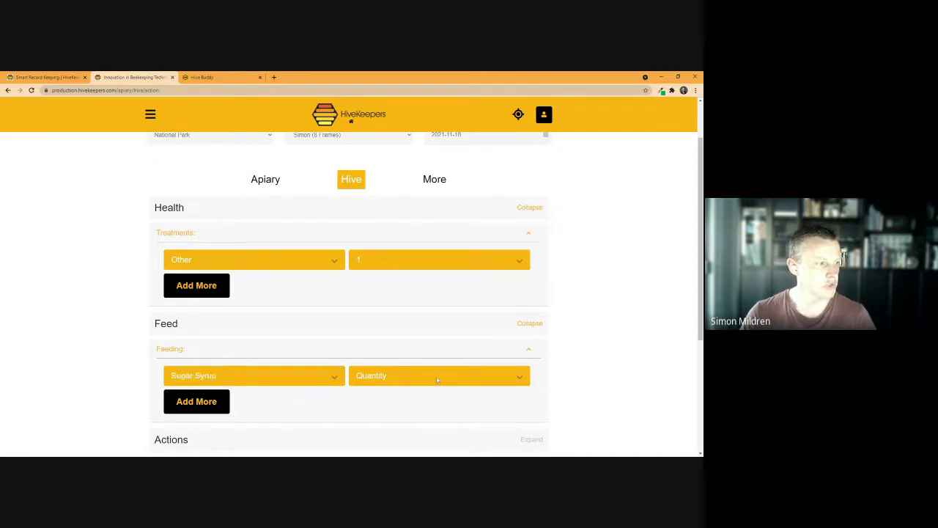
left_click(431, 365)
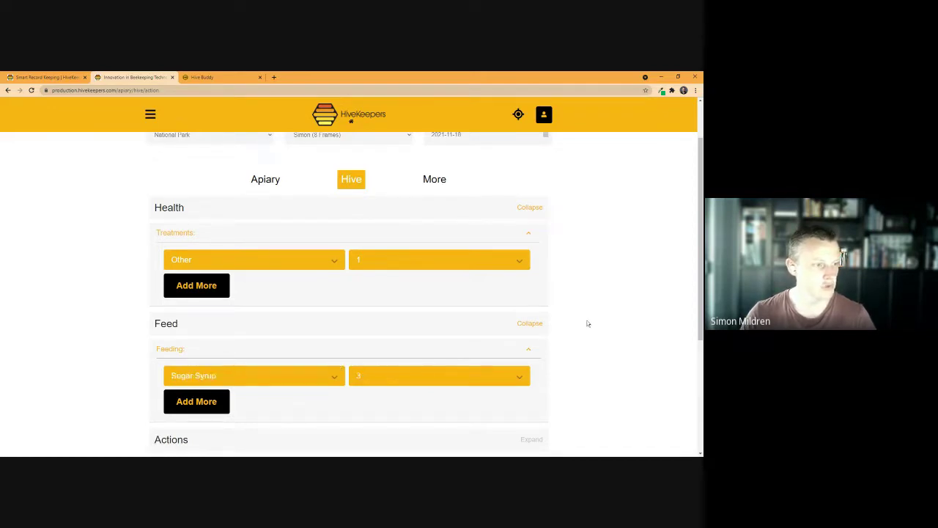
Expand the hive's Actions section to review its component option, and look over the additional Varroa Check, Queen and Next Visit sections
scroll(476, 316, "down", 4)
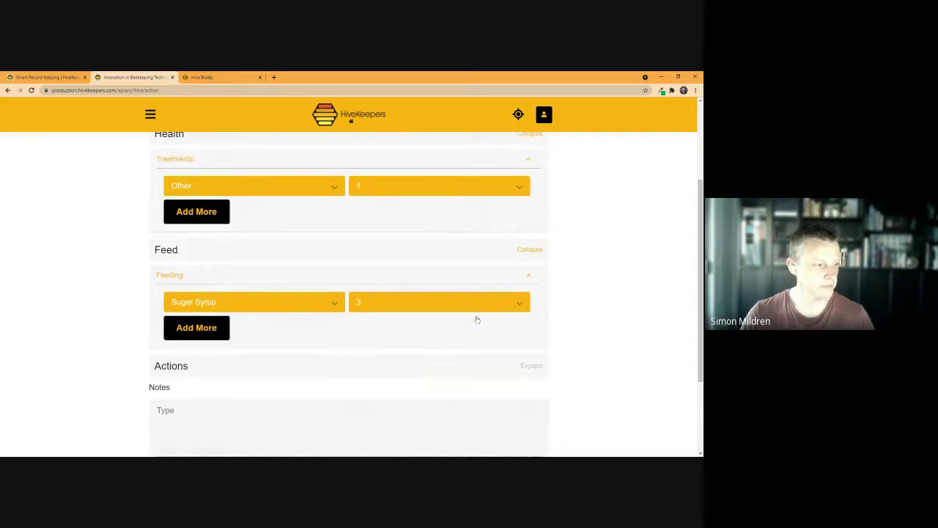
left_click(474, 292)
scroll(272, 289, "up", 5)
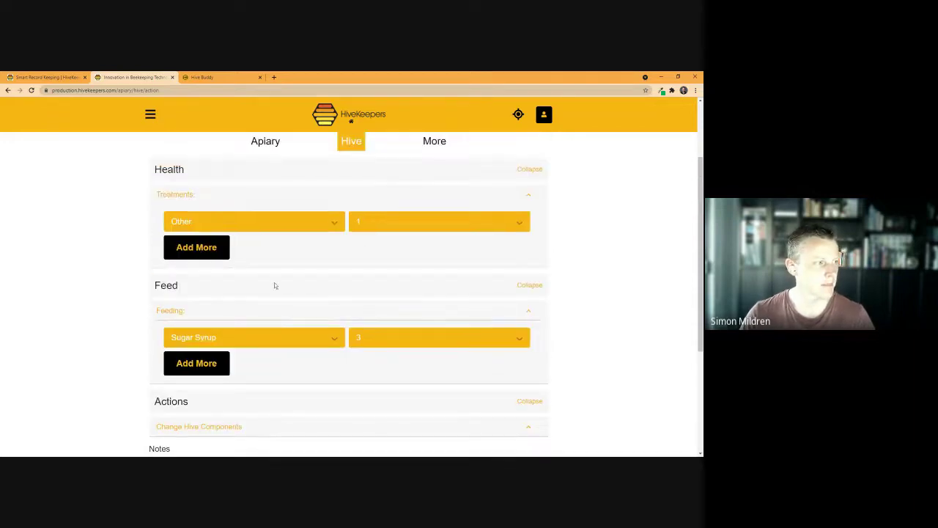
left_click(433, 242)
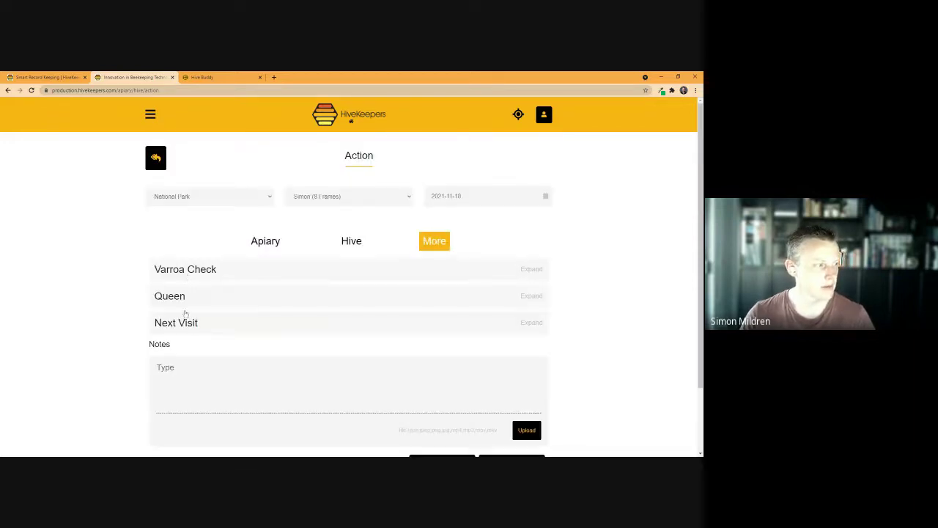
scroll(198, 330, "down", 2)
scroll(461, 287, "up", 2)
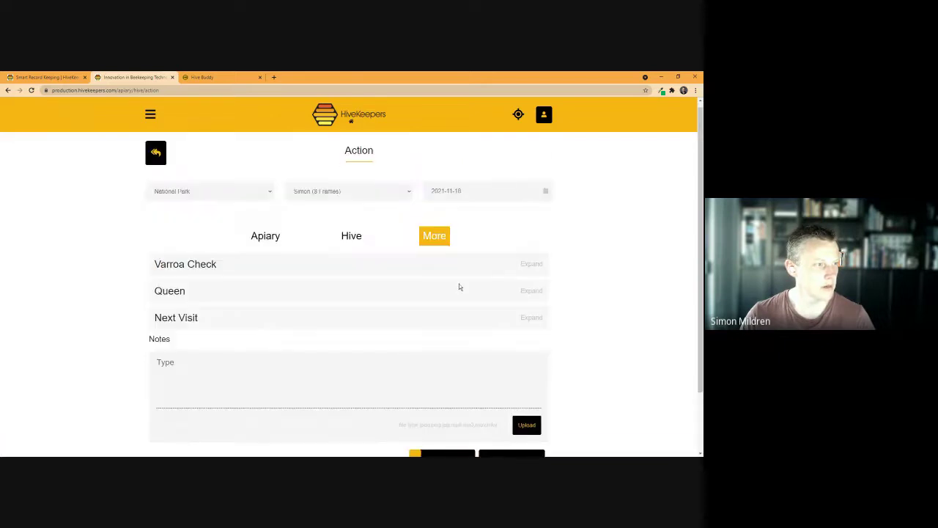
Set the action date to 9 November 2021 and save the action record
left_click(490, 192)
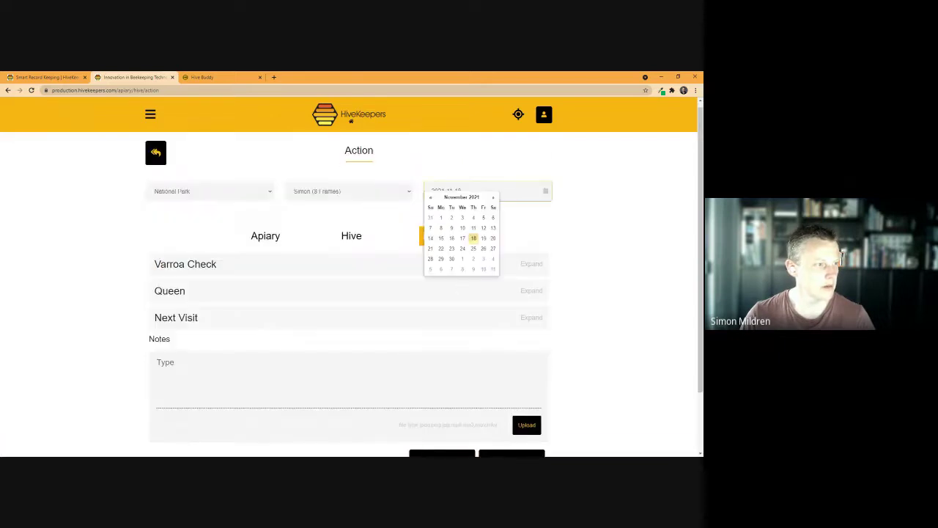
left_click(451, 228)
scroll(451, 253, "down", 2)
left_click(454, 389)
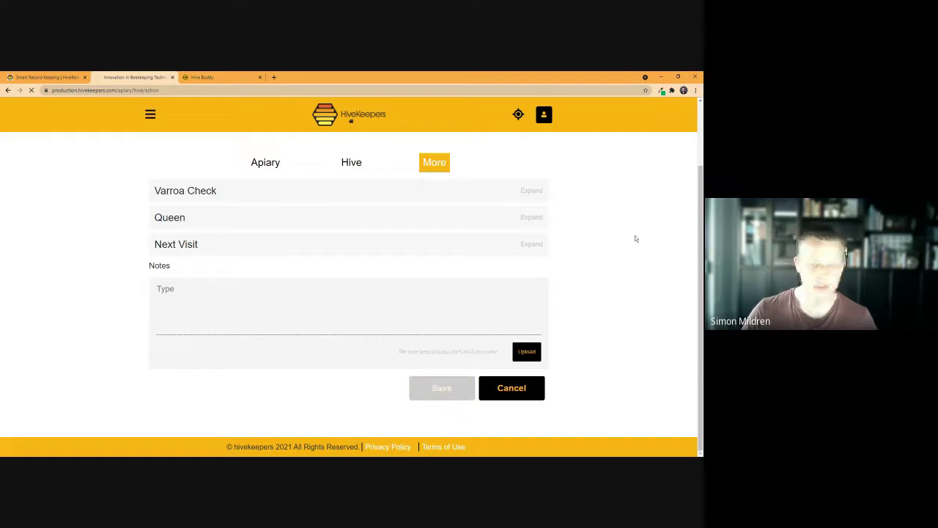
scroll(635, 236, "up", 2)
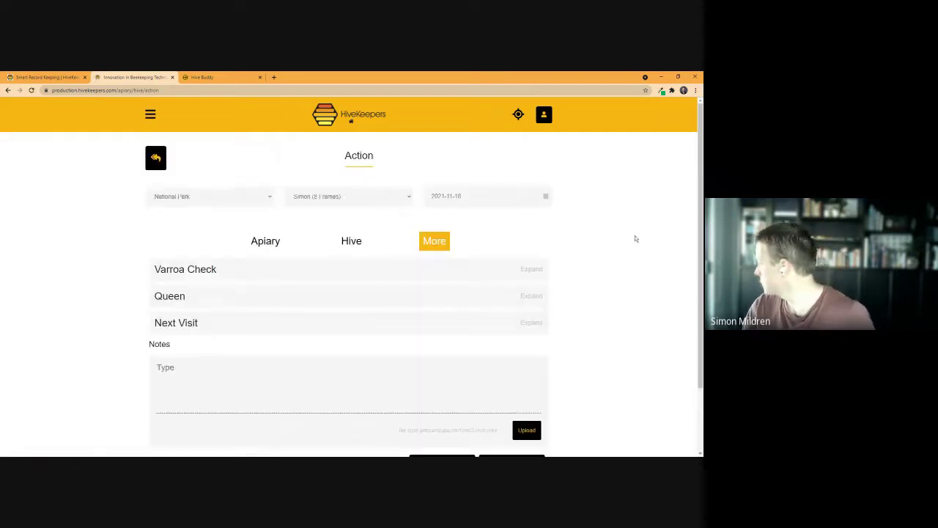
Review the inspection types and start a new Standard Hive Inspection
left_click(150, 116)
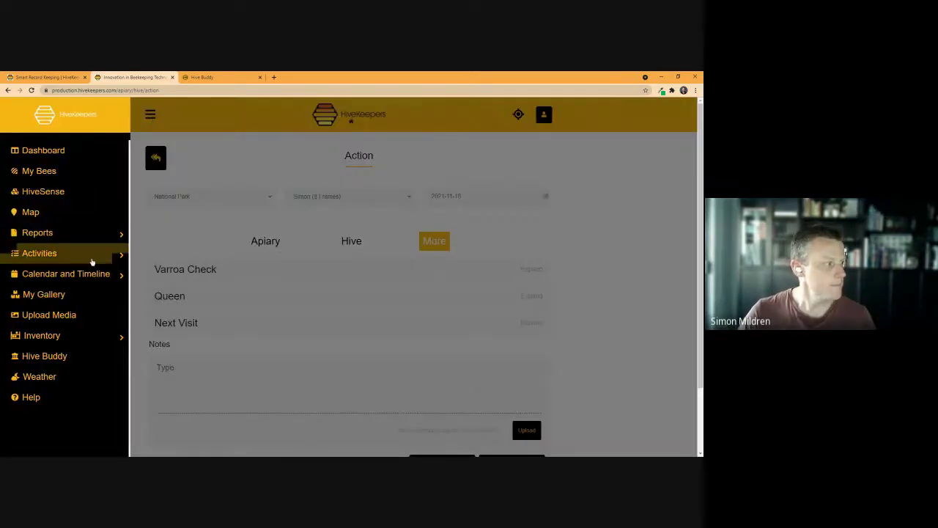
left_click(64, 257)
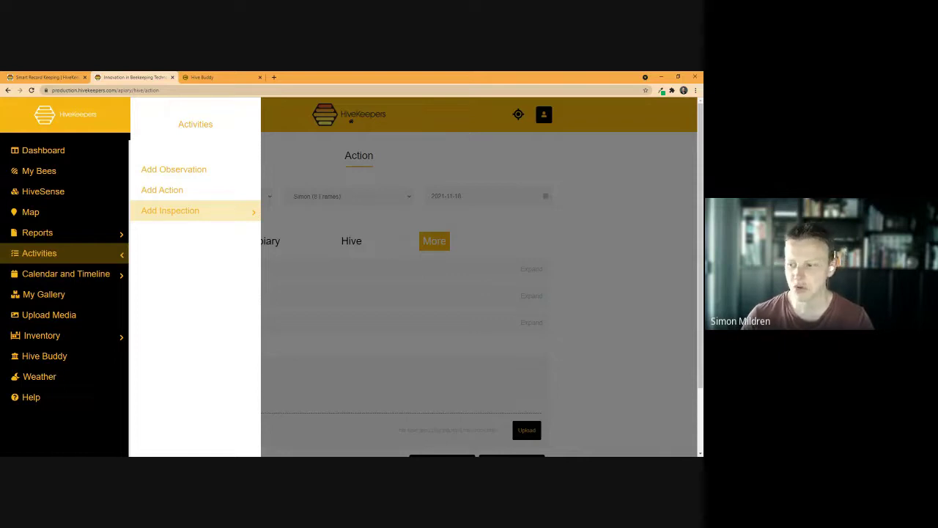
left_click(237, 211)
mouse_move(239, 211)
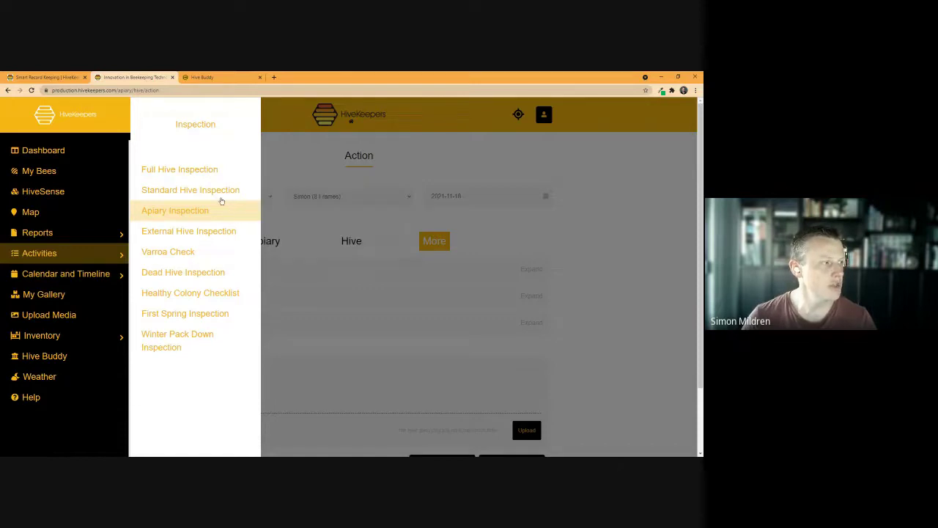
mouse_move(221, 194)
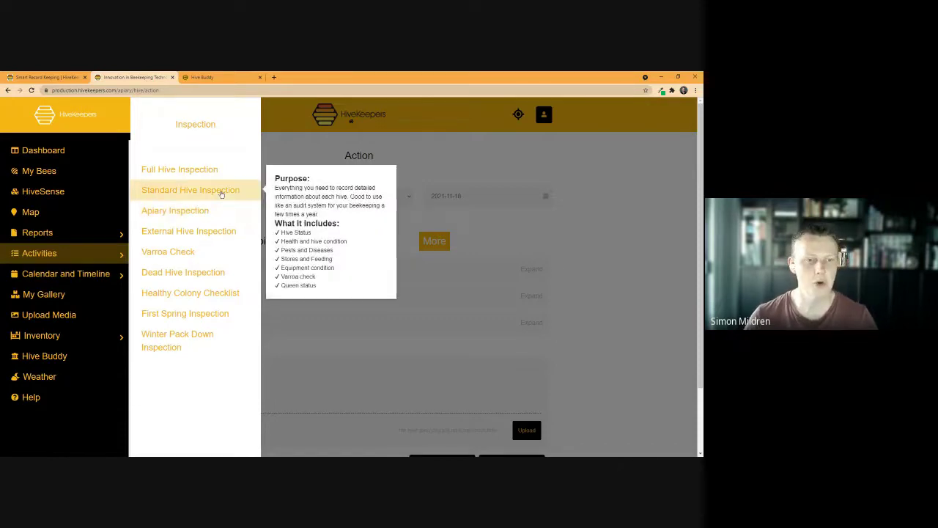
left_click(222, 193)
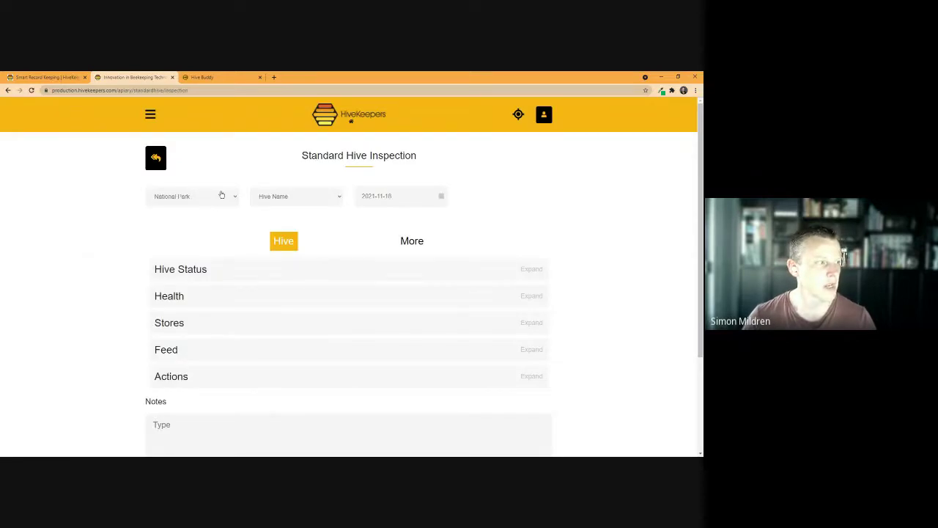
Assign the inspection to the 8-frame hive in National Park and date it 18 October 2021
left_click(291, 196)
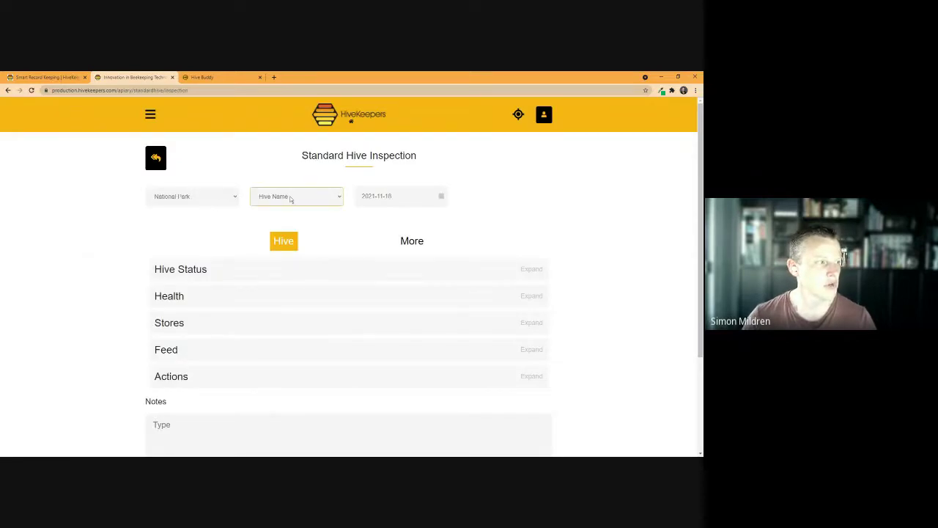
left_click(292, 209)
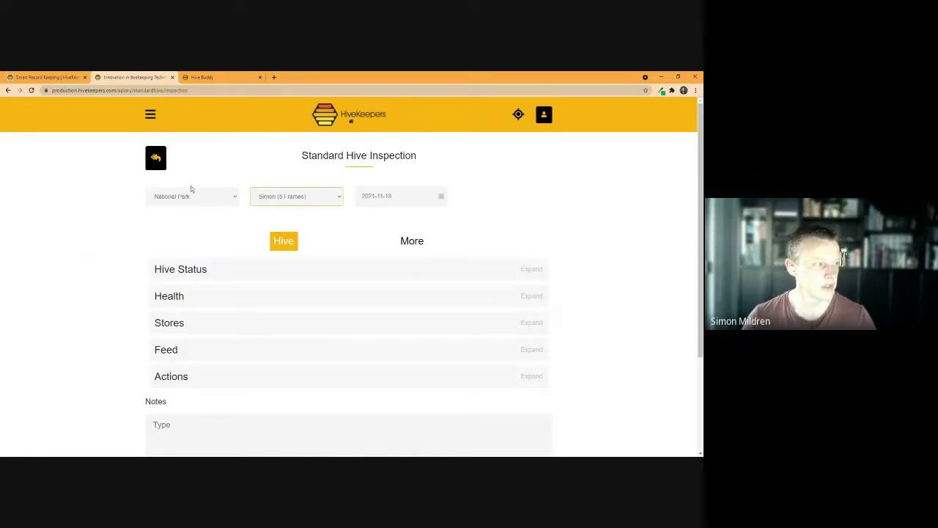
left_click(180, 228)
left_click(388, 196)
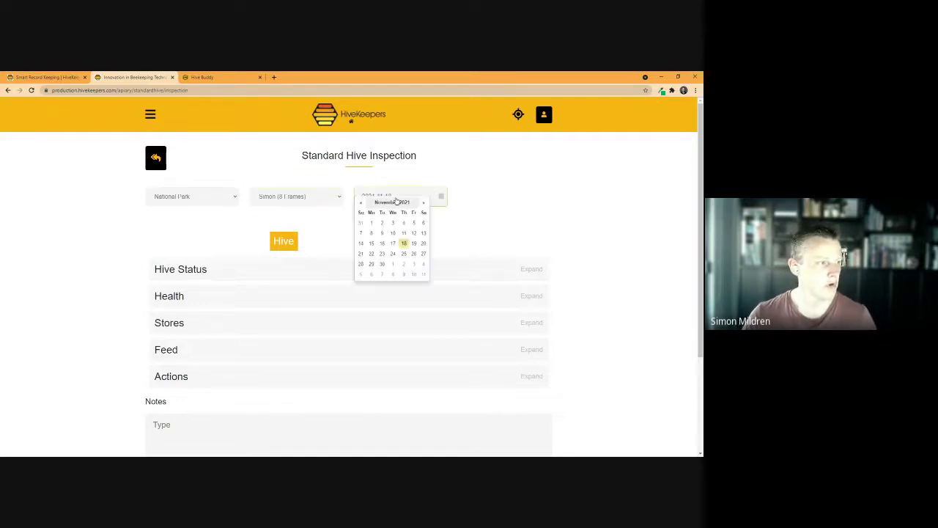
left_click(360, 202)
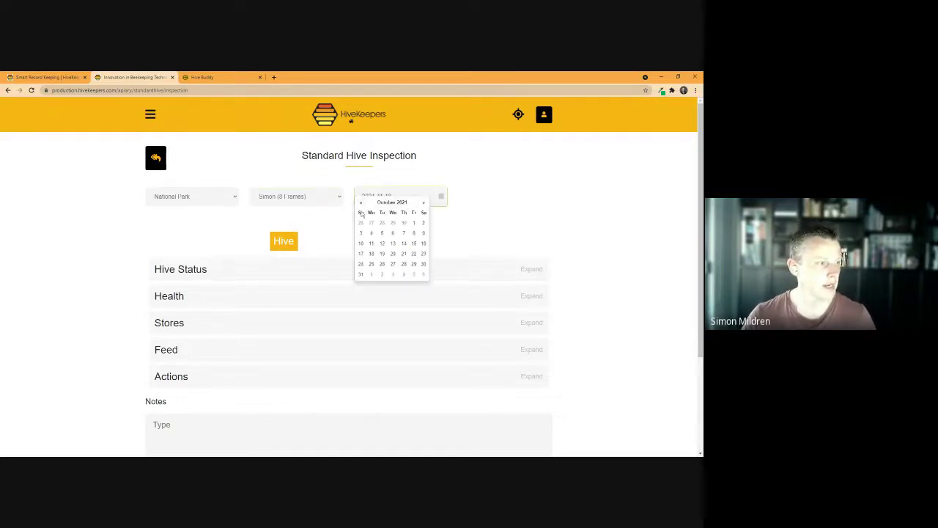
left_click(371, 253)
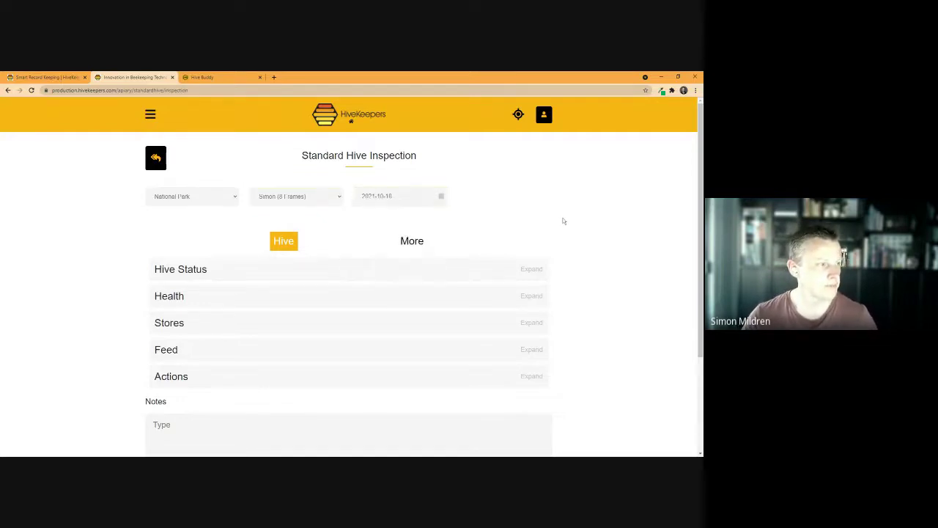
Expand the Hive Status section and set the hive's status to Active
left_click(209, 270)
left_click(189, 294)
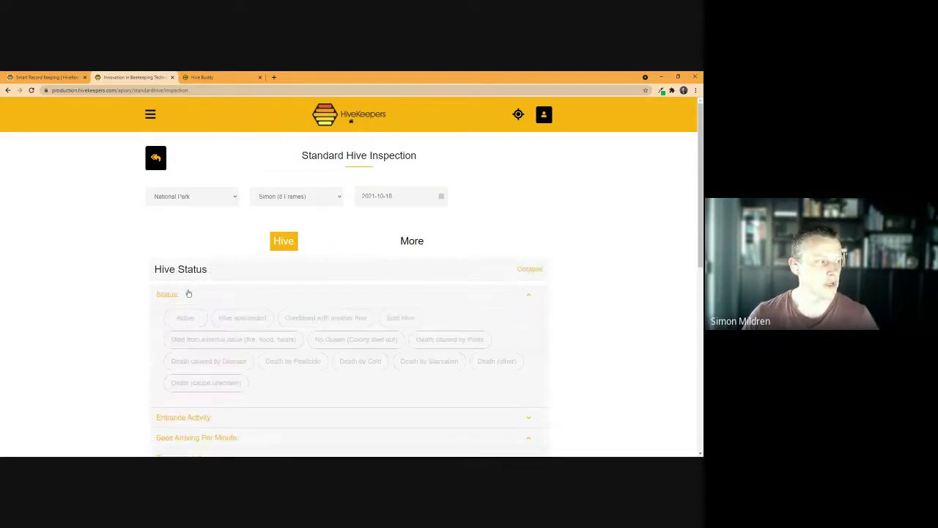
left_click(184, 318)
scroll(217, 321, "down", 1)
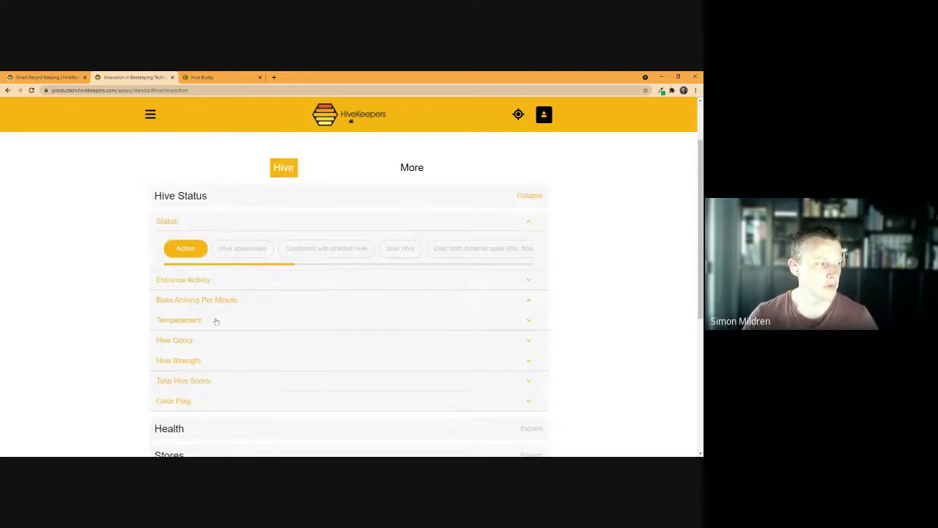
Set the hive's entrance activity to Average and choose Replace Excluder under the hive component change actions
left_click(212, 282)
left_click(289, 306)
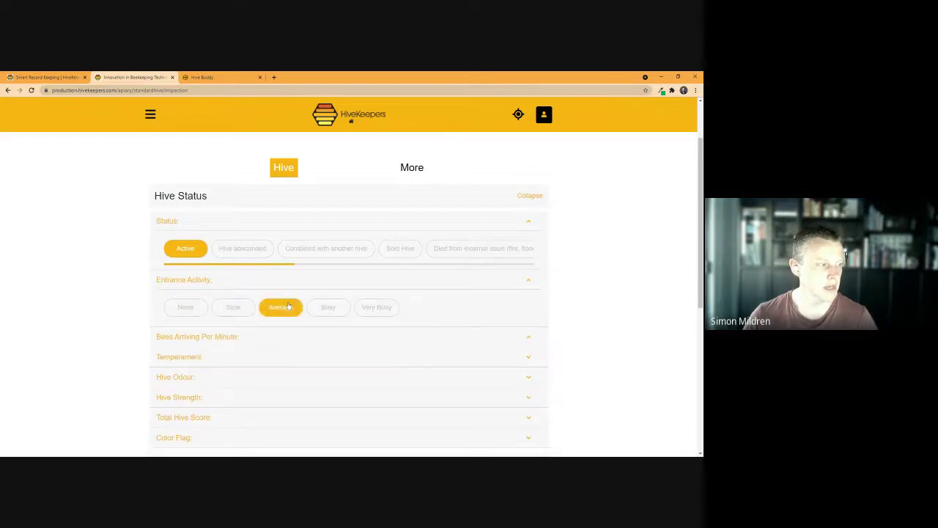
scroll(287, 306, "down", 3)
left_click(179, 327)
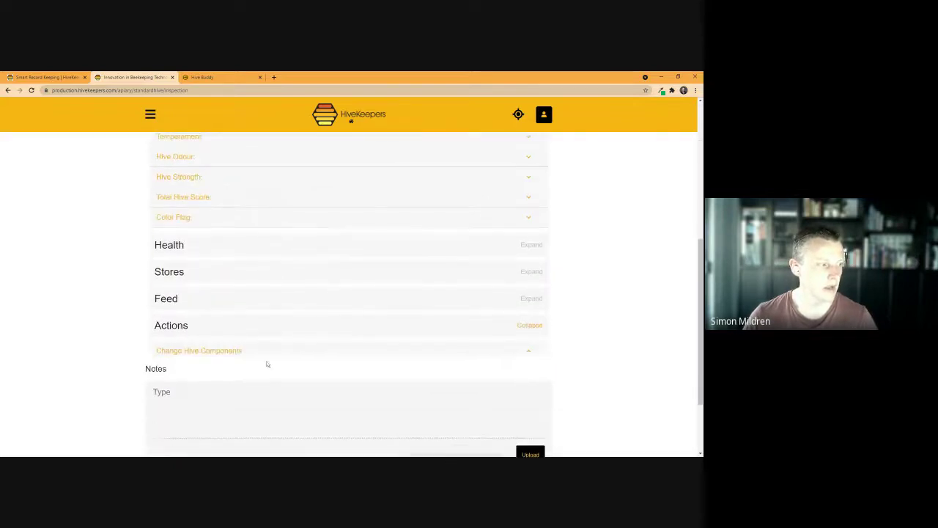
scroll(242, 323, "down", 1)
left_click(236, 283)
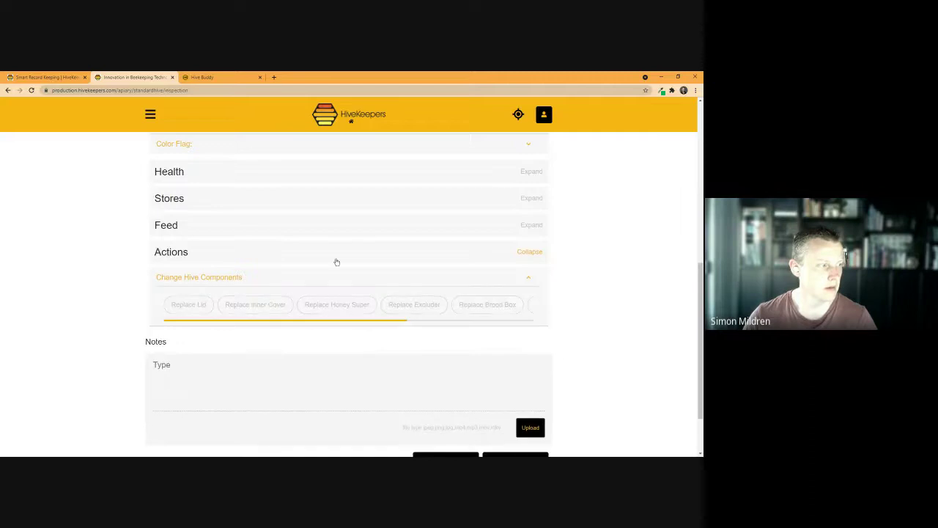
left_click(417, 305)
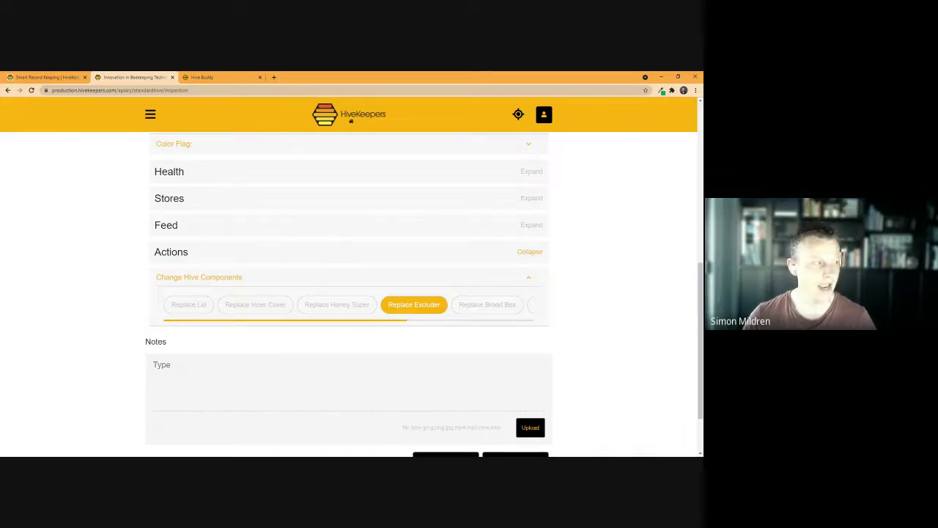
Rate the equipment condition: brood frames Good Condition, brood box Fair Condition and super frames Excellent Condition
scroll(243, 325, "up", 10)
left_click(411, 168)
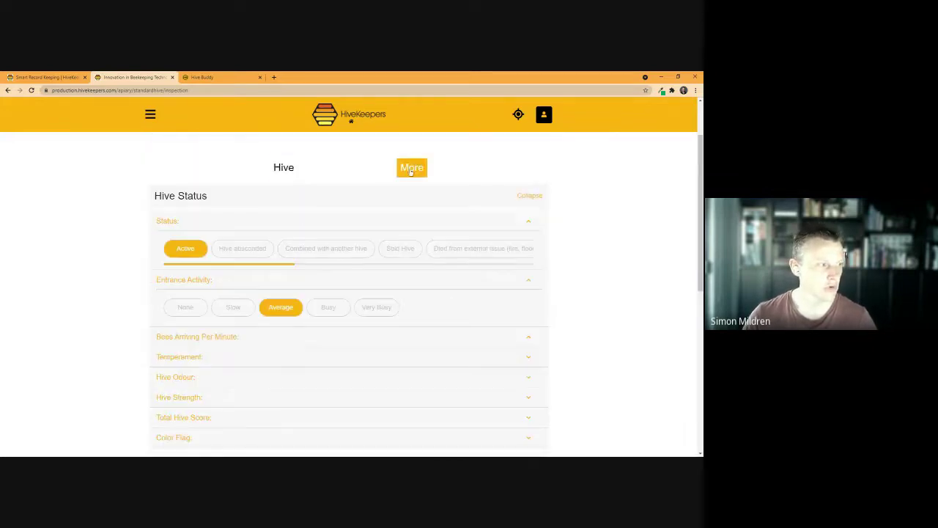
left_click(213, 200)
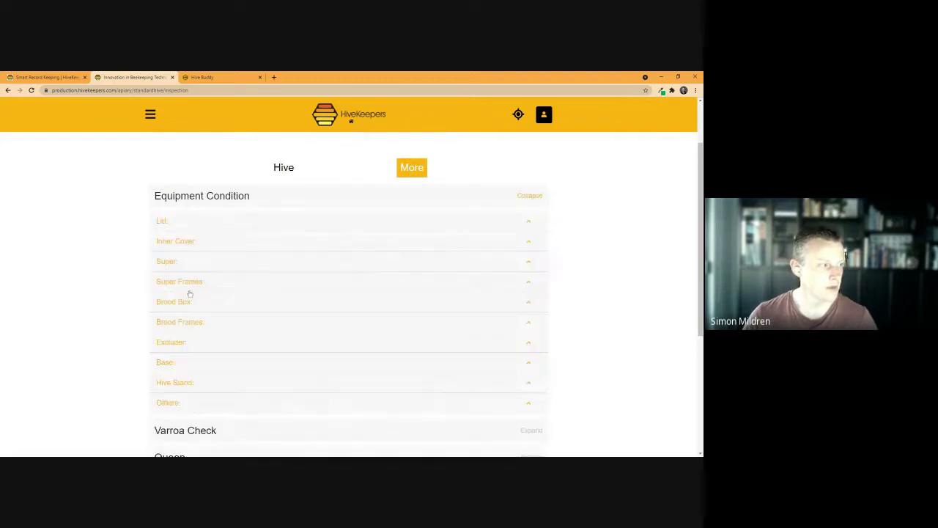
left_click(184, 324)
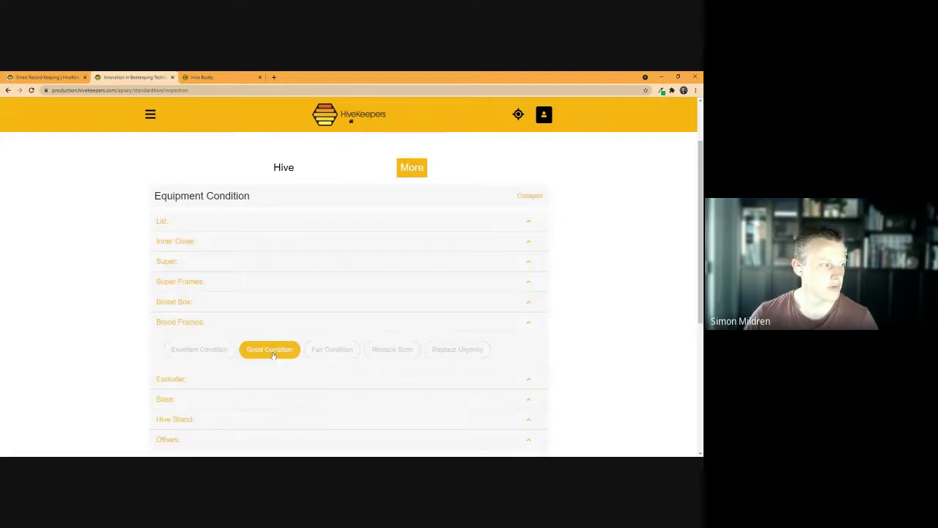
left_click(172, 302)
left_click(332, 329)
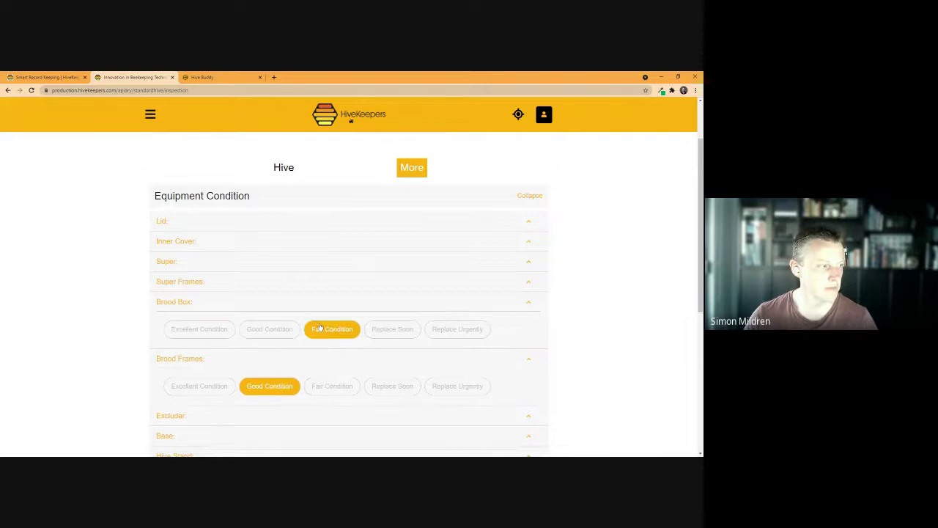
left_click(167, 283)
left_click(198, 305)
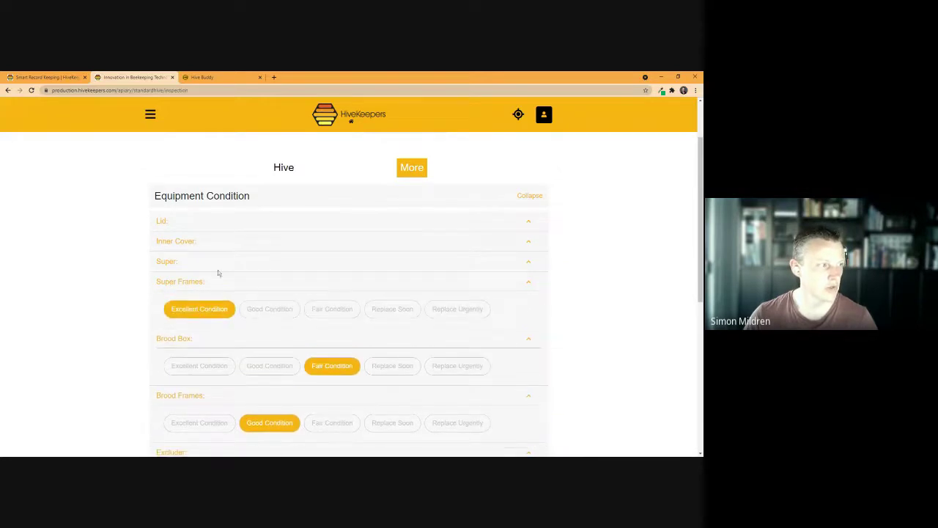
Return to the hive part of the inspection and examine the fields offered for Health, Treatments, Stores and Feed
left_click(303, 203)
scroll(234, 315, "down", 3)
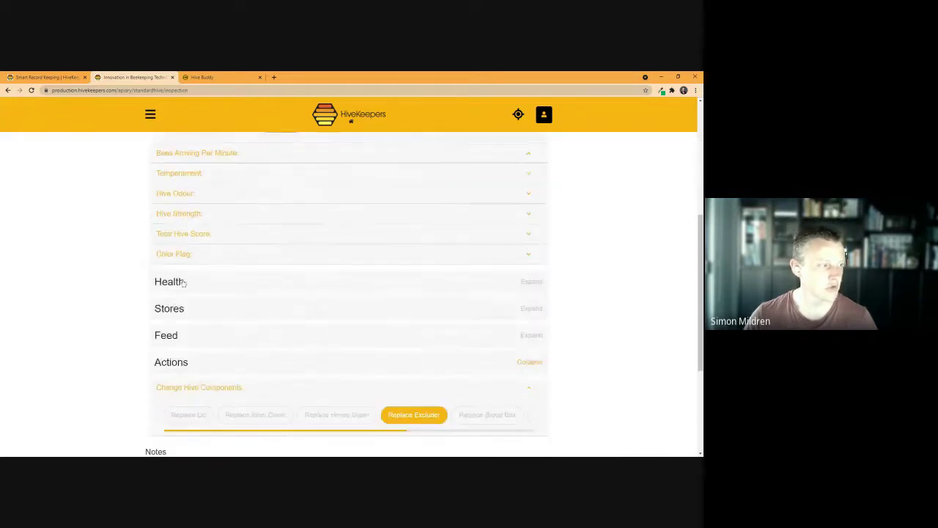
left_click(183, 283)
scroll(268, 342, "down", 3)
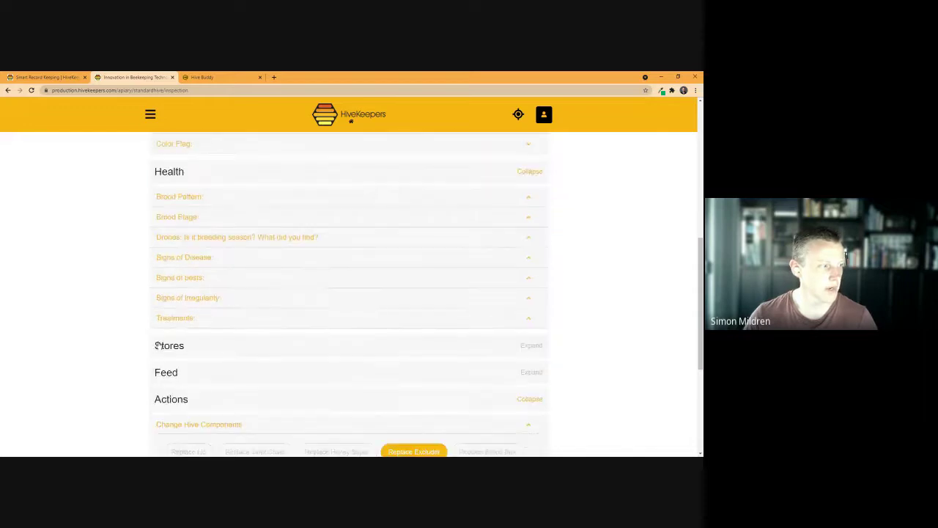
left_click(187, 318)
scroll(175, 333, "down", 1)
left_click(176, 332)
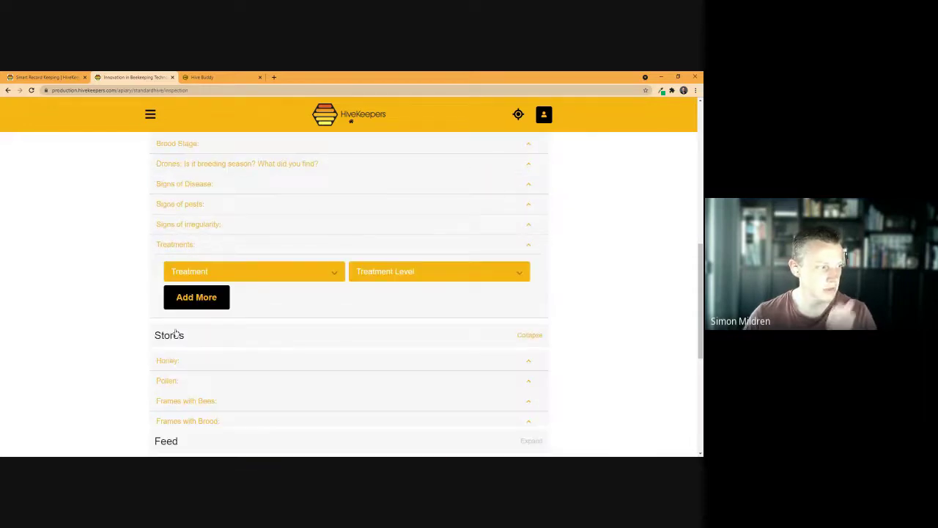
scroll(180, 349, "down", 1)
scroll(180, 349, "down", 1)
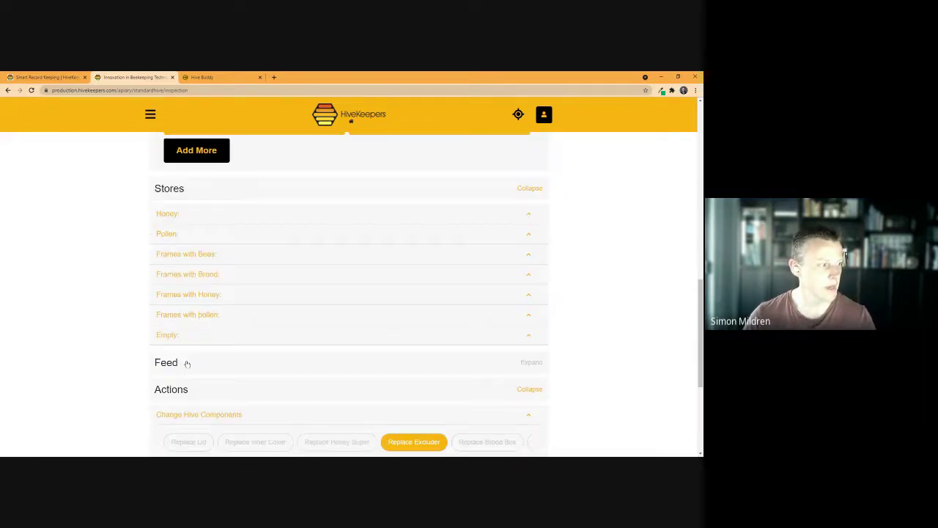
left_click(181, 362)
scroll(183, 366, "down", 1)
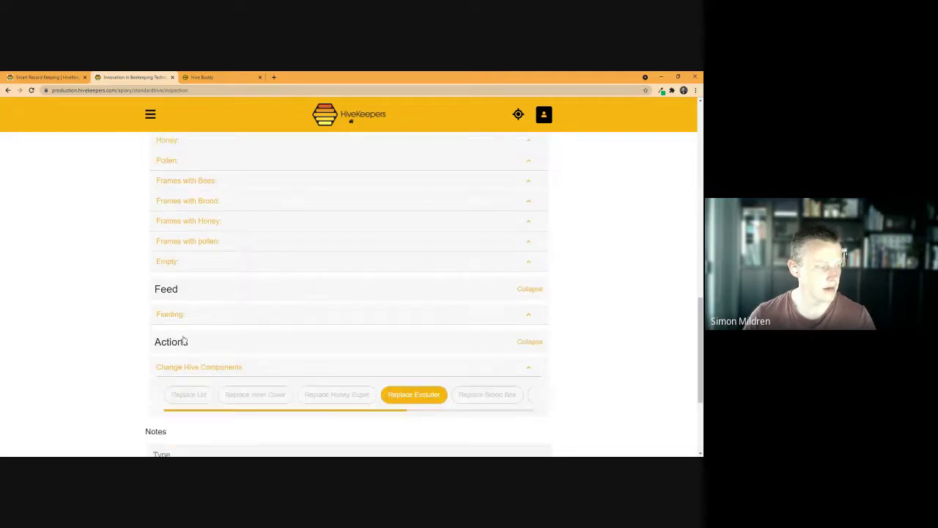
scroll(186, 330, "down", 1)
scroll(185, 309, "up", 1)
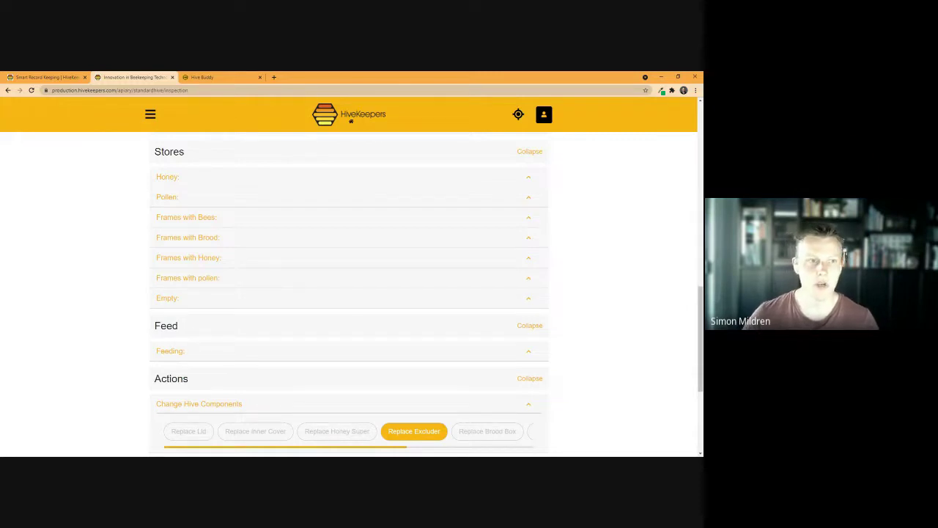
scroll(184, 310, "up", 3)
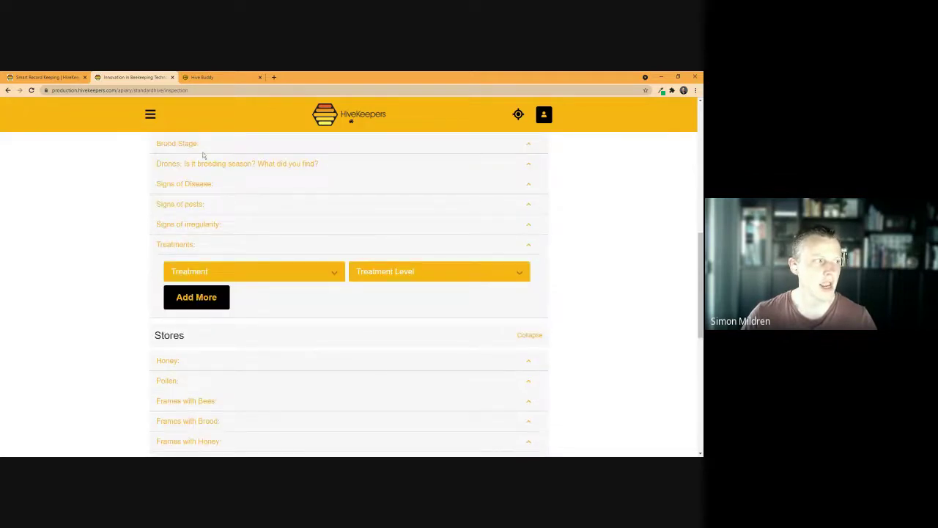
Save the Standard Hive Inspection
scroll(237, 344, "down", 2)
scroll(250, 355, "down", 2)
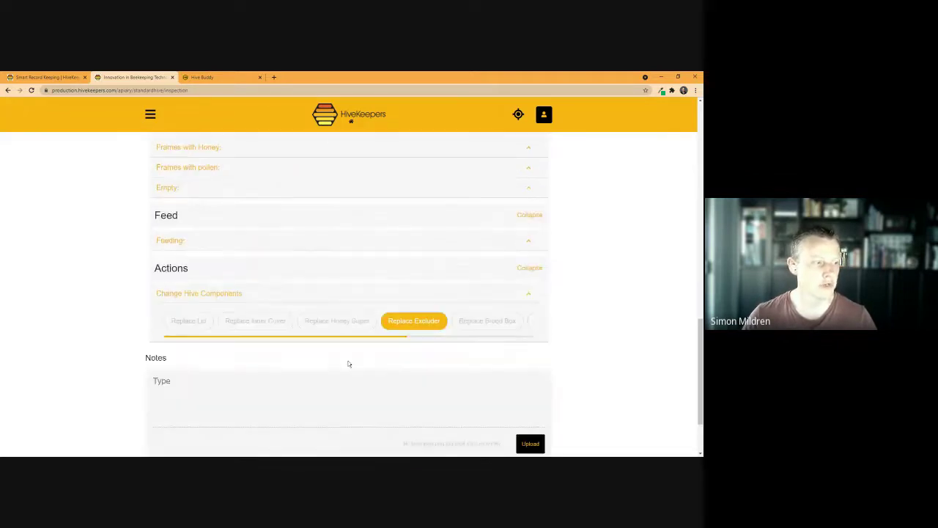
scroll(349, 364, "down", 2)
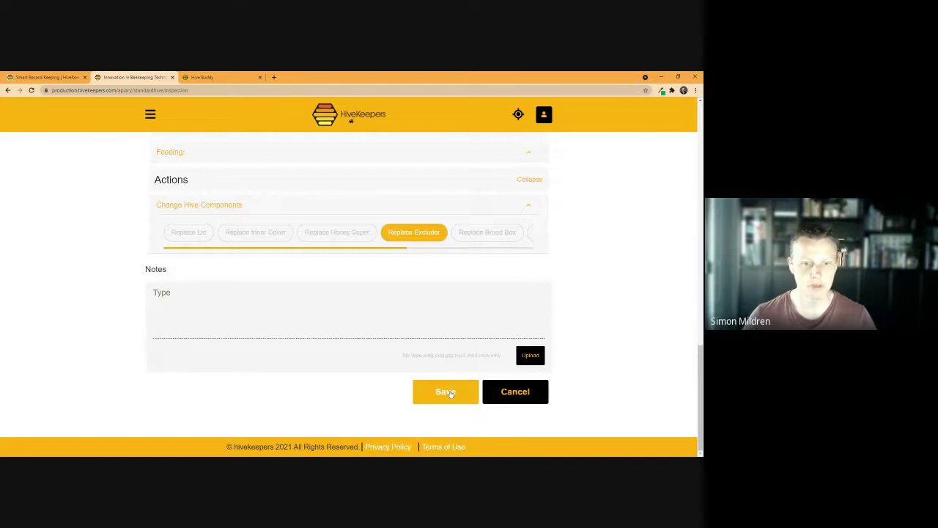
left_click(446, 392)
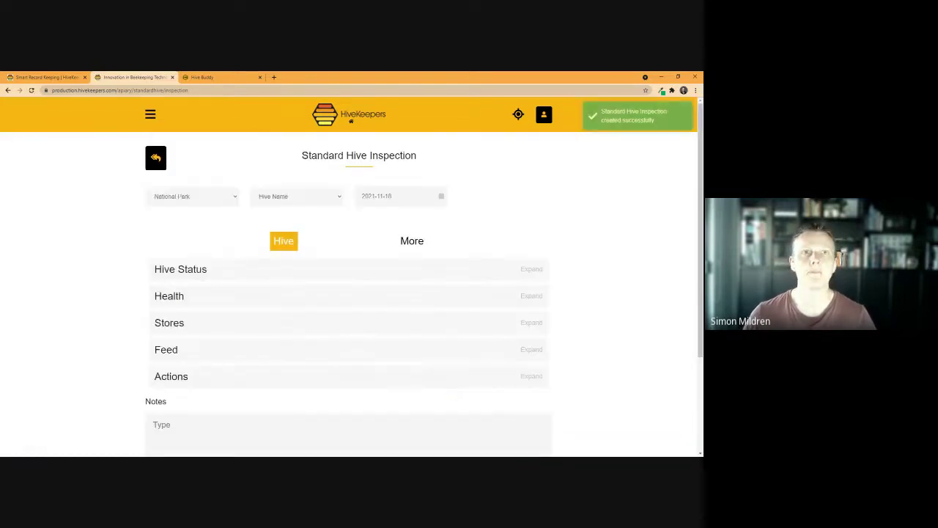
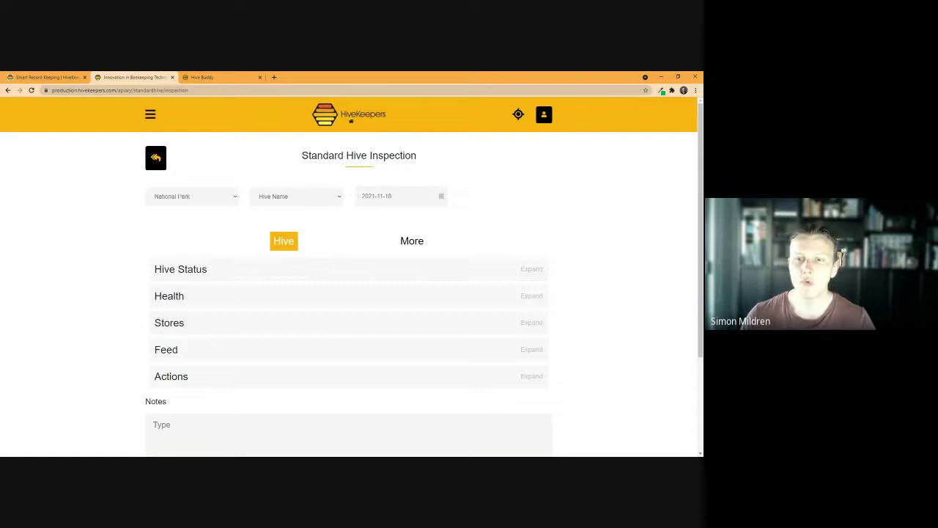
Open the activity calendar
left_click(150, 114)
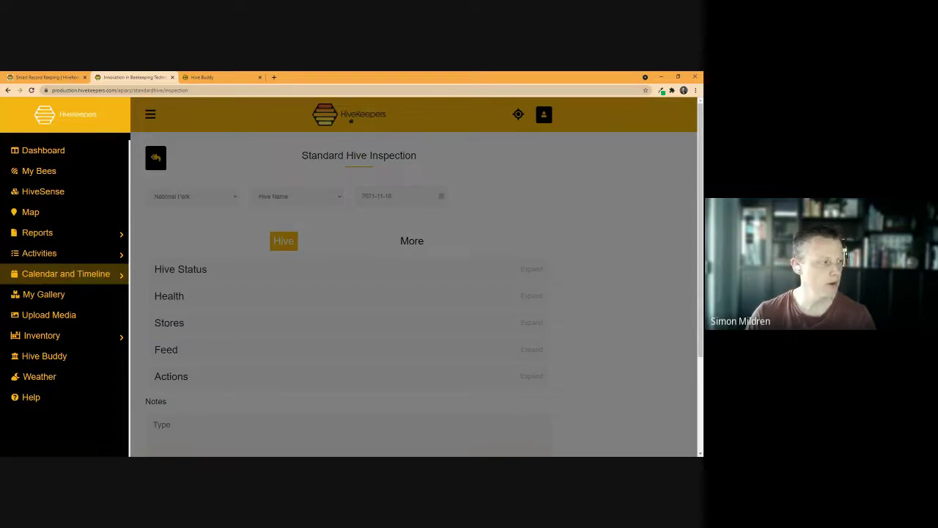
left_click(79, 274)
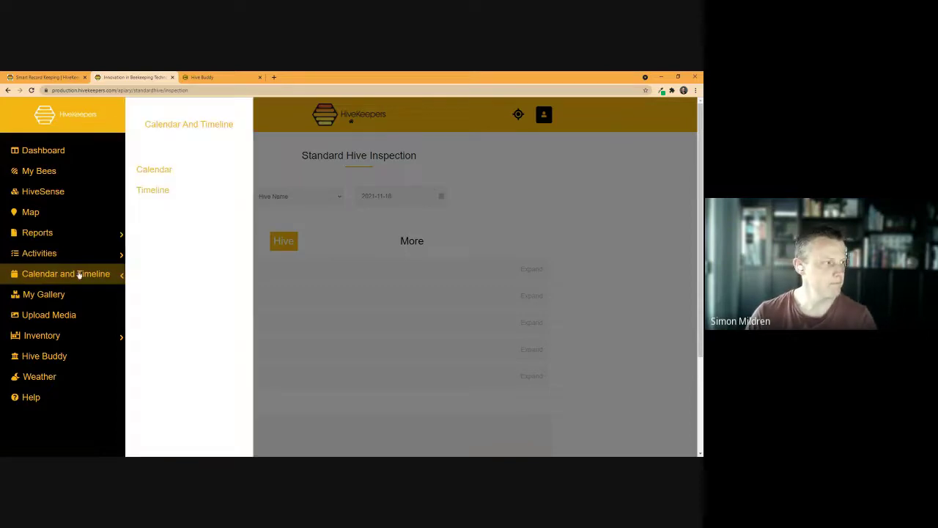
left_click(165, 171)
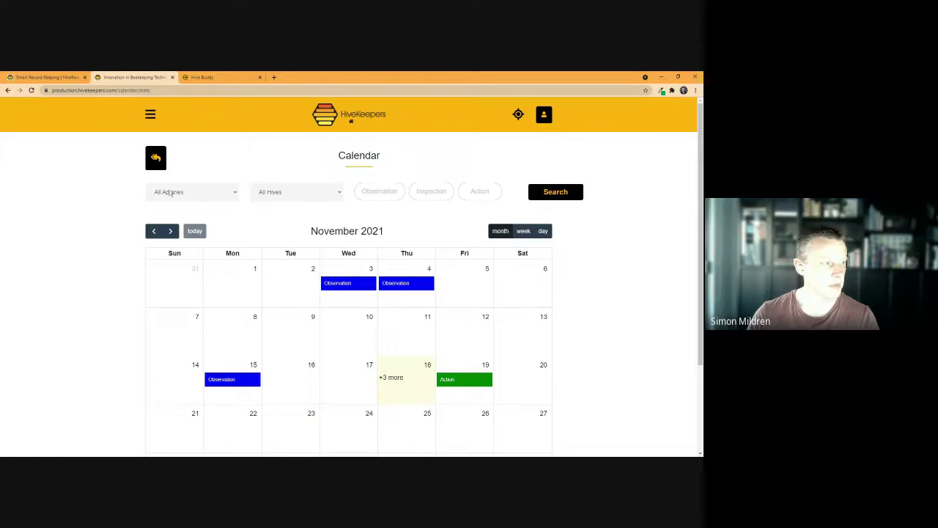
Filter the calendar to the National Park apiary and its 8-frame hive
left_click(198, 192)
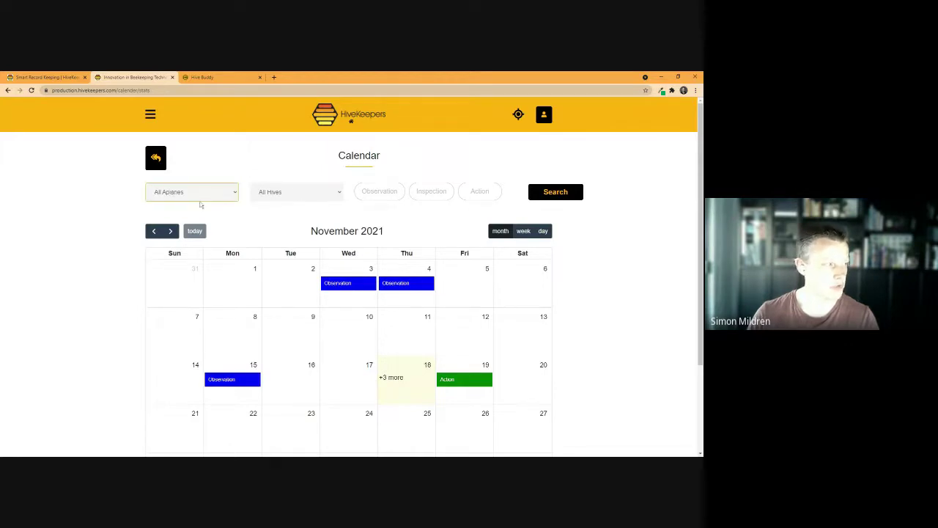
left_click(200, 205)
left_click(289, 193)
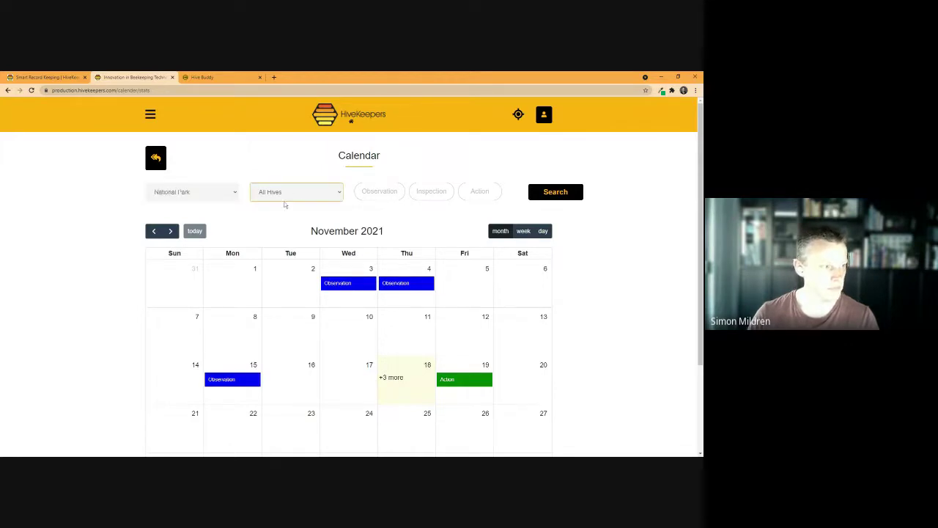
left_click(286, 204)
left_click(533, 191)
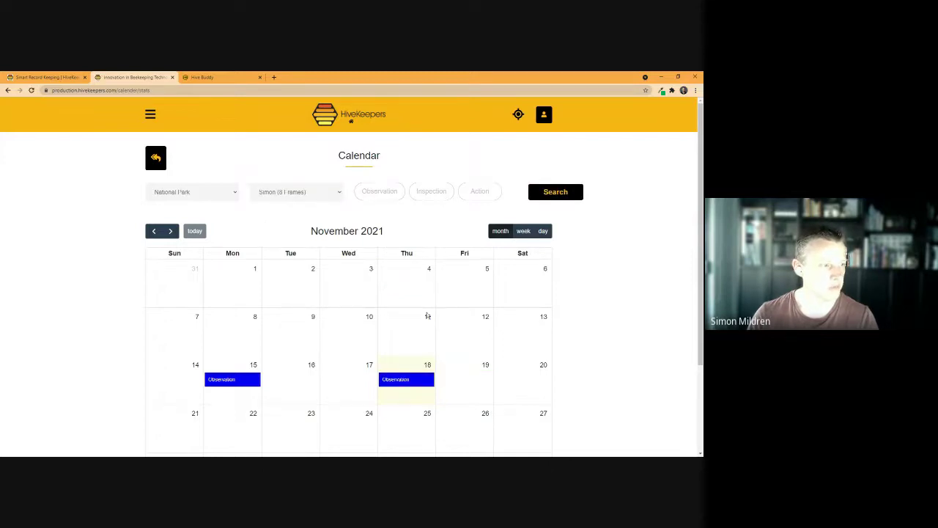
Open the 18 November observation from the calendar and review its hive status, health, stores and notes
left_click(405, 381)
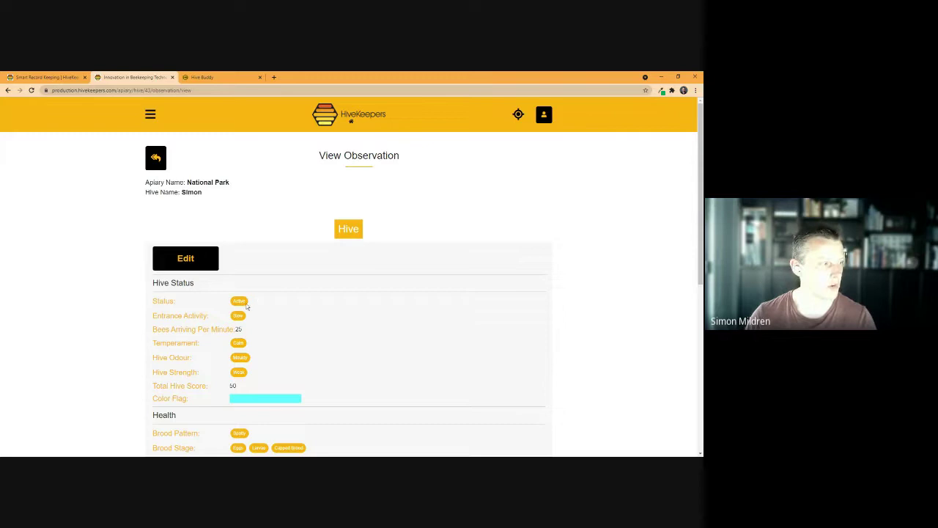
double_click(238, 342)
scroll(266, 304, "down", 1)
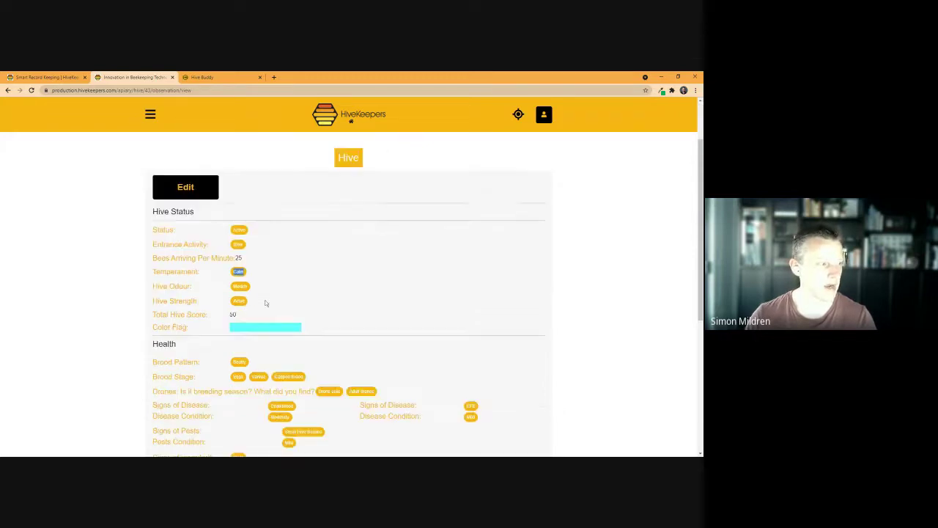
left_click(326, 296)
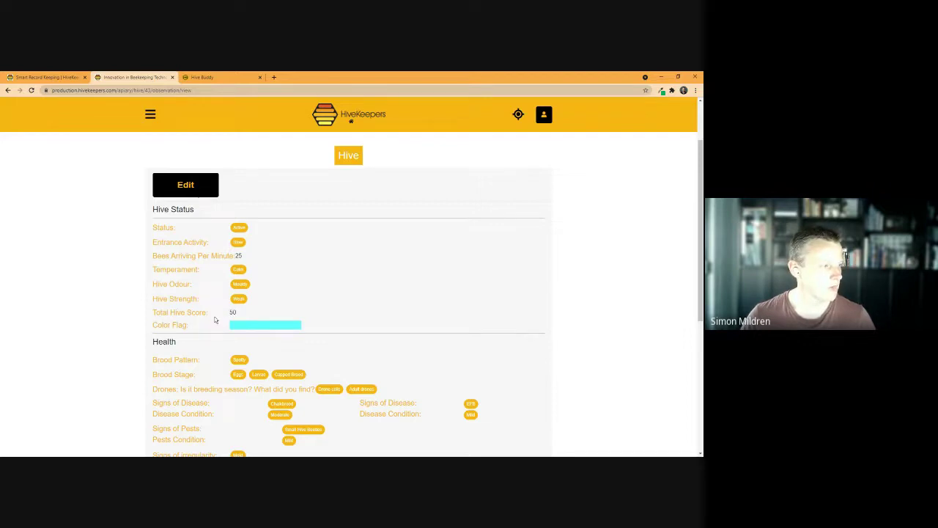
scroll(215, 311, "down", 2)
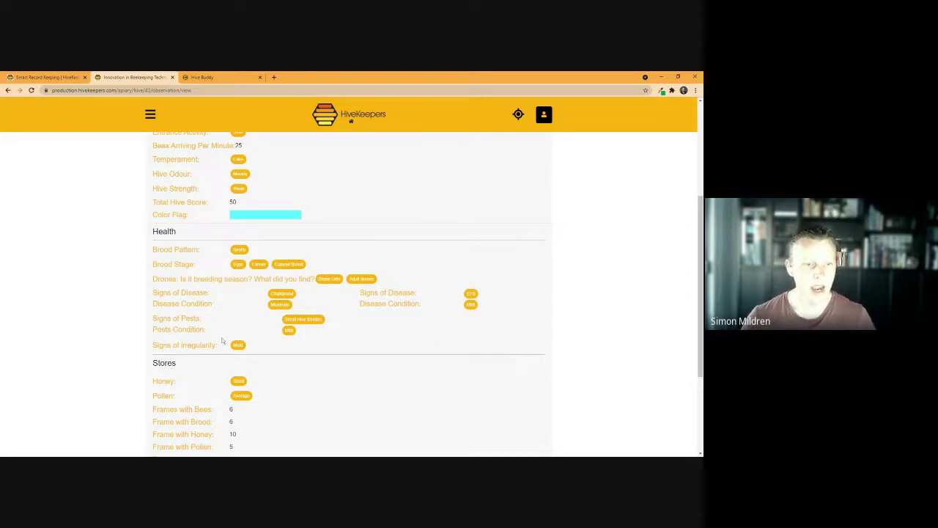
scroll(227, 345, "down", 3)
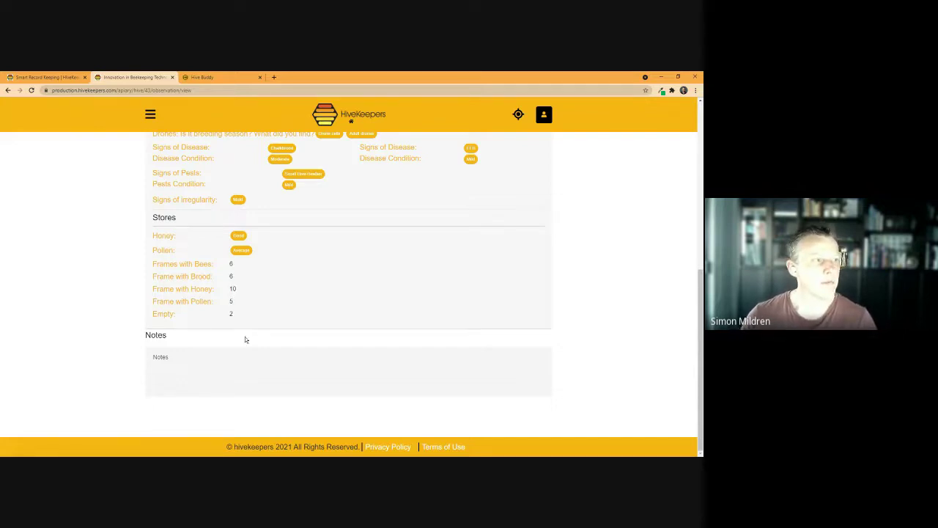
scroll(253, 344, "up", 1)
scroll(253, 346, "up", 2)
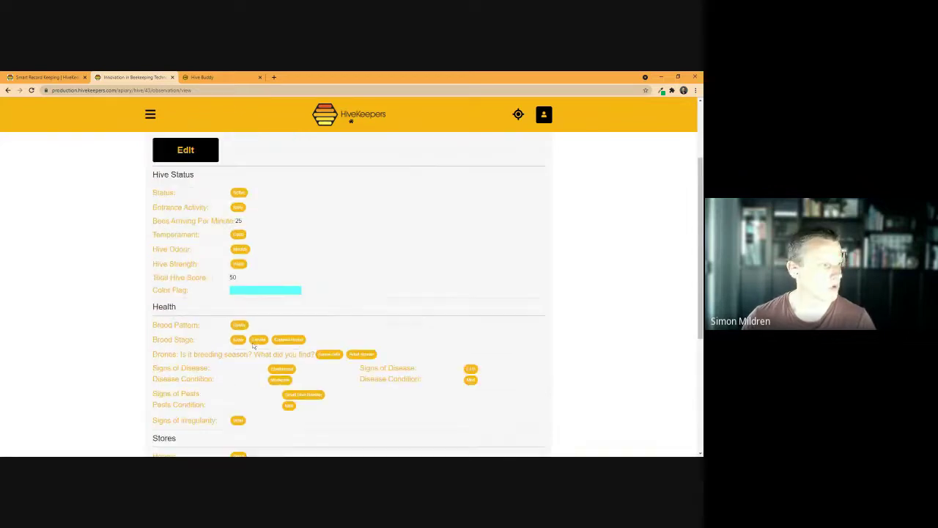
scroll(253, 345, "up", 1)
Edit the observation, set the hive's entrance activity to Average, and save the update
left_click(212, 230)
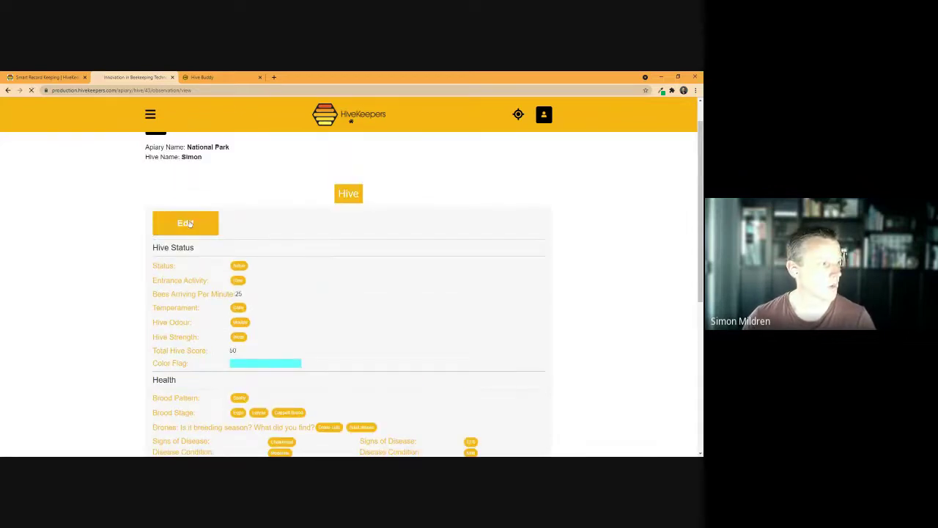
left_click(209, 258)
left_click(208, 302)
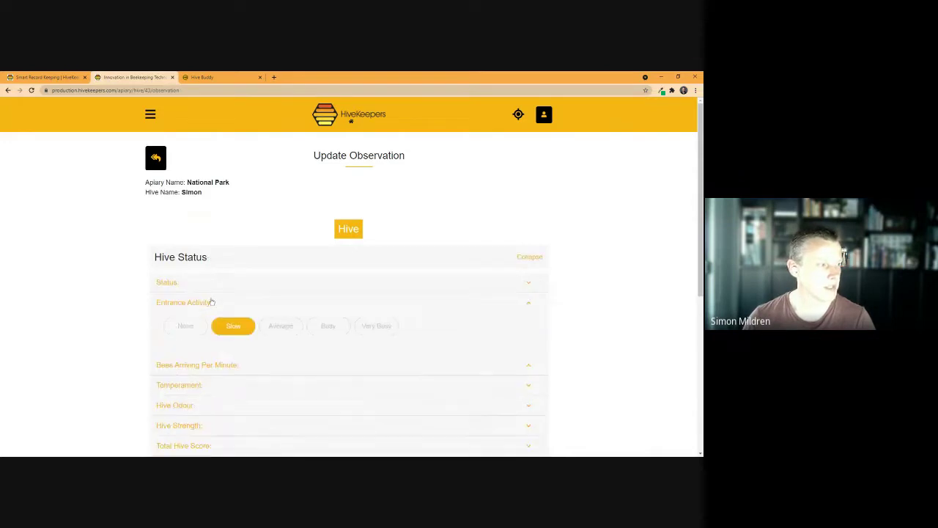
left_click(276, 336)
scroll(315, 396, "down", 3)
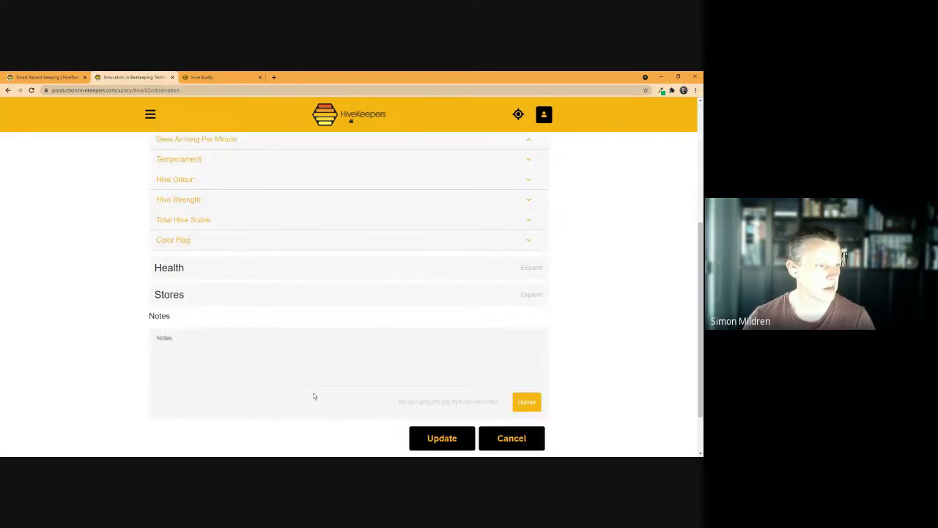
left_click(442, 438)
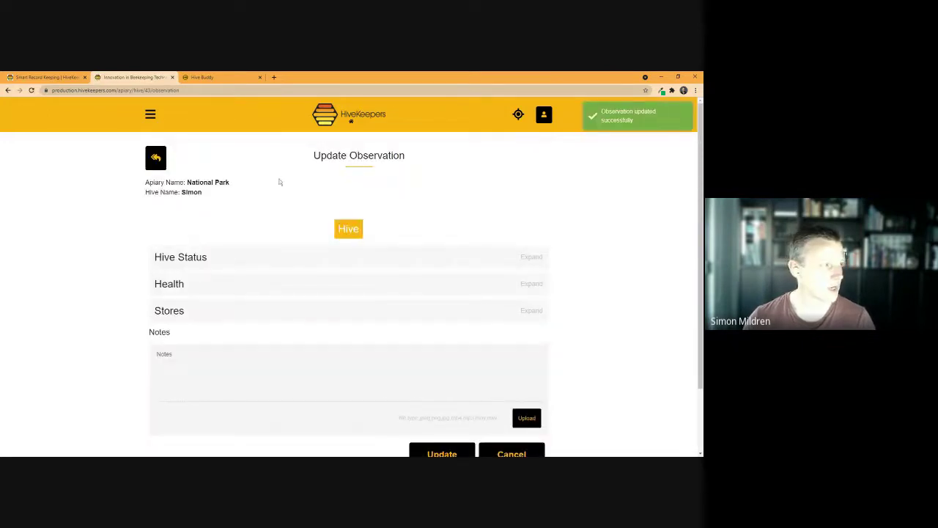
Open the activity timeline
left_click(151, 114)
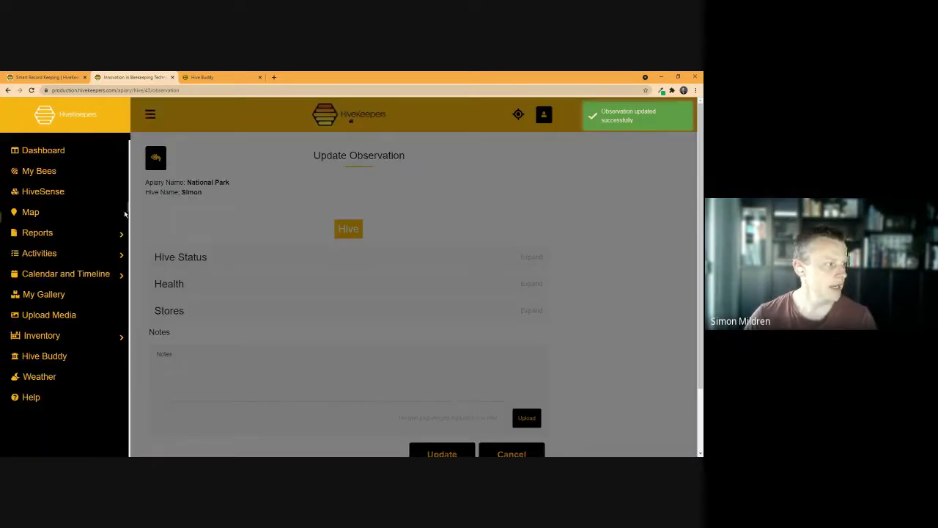
left_click(93, 276)
left_click(164, 190)
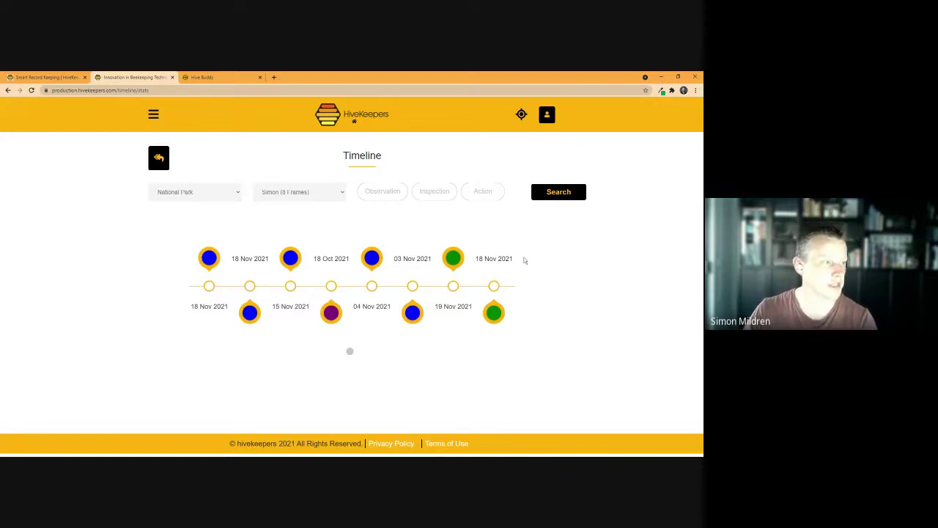
Search the National Park hive's timeline by activity type, switching between observations, inspections and actions
left_click(395, 195)
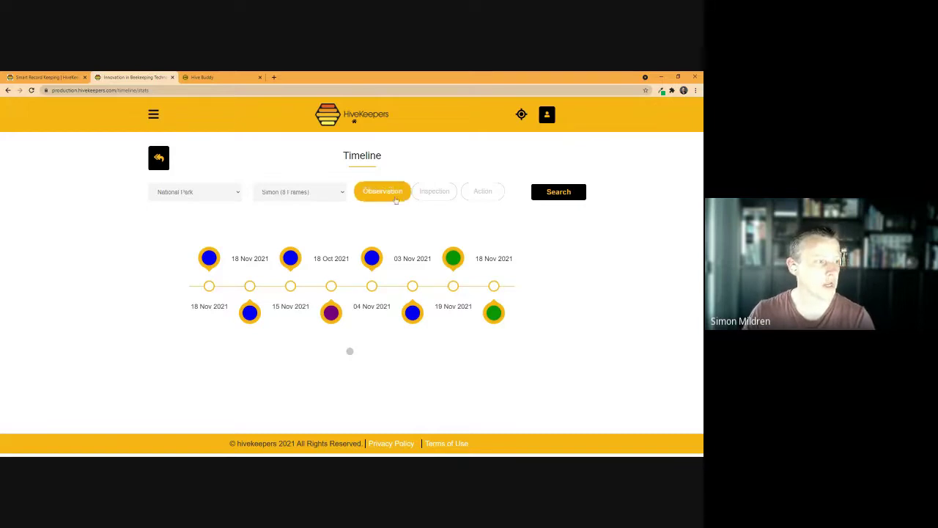
left_click(552, 196)
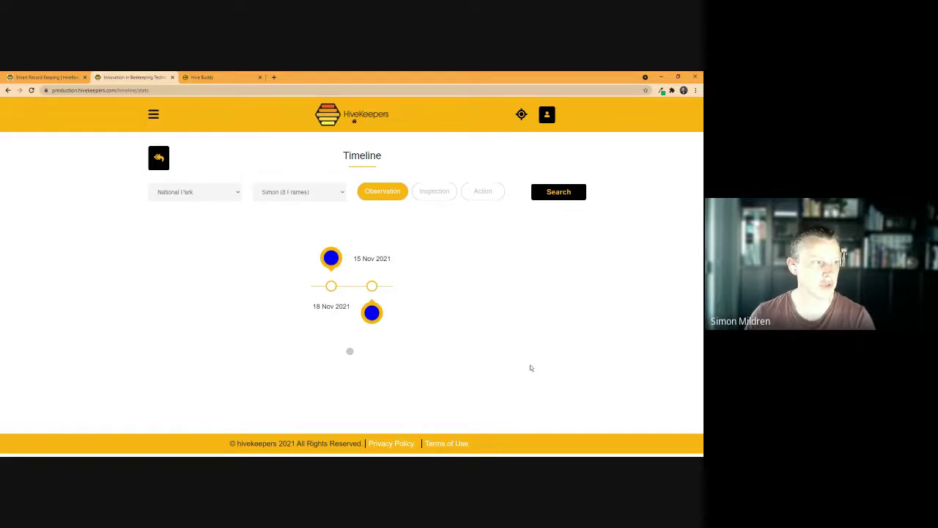
left_click(432, 196)
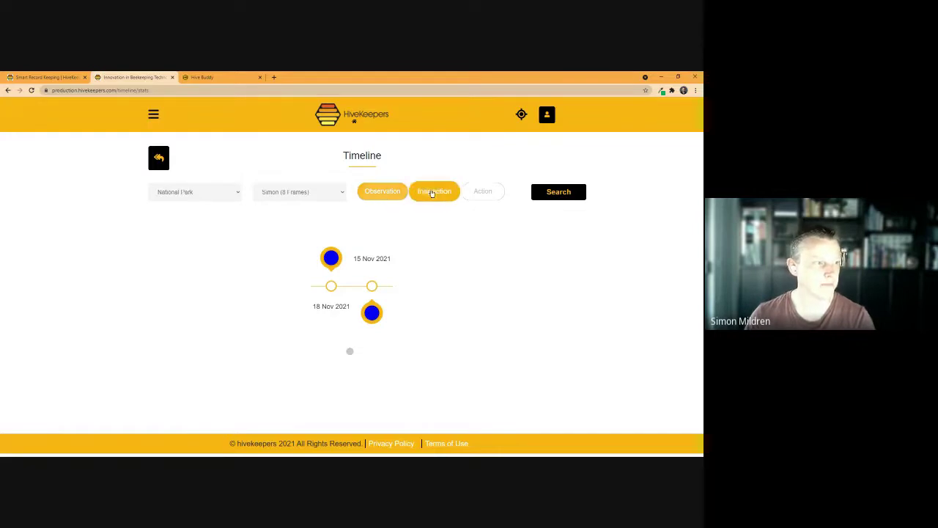
left_click(571, 197)
left_click(483, 195)
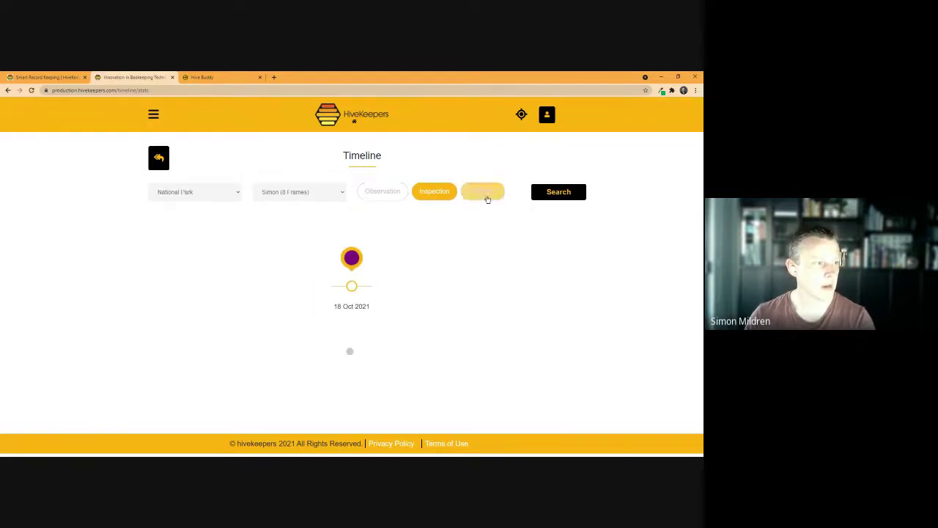
left_click(561, 193)
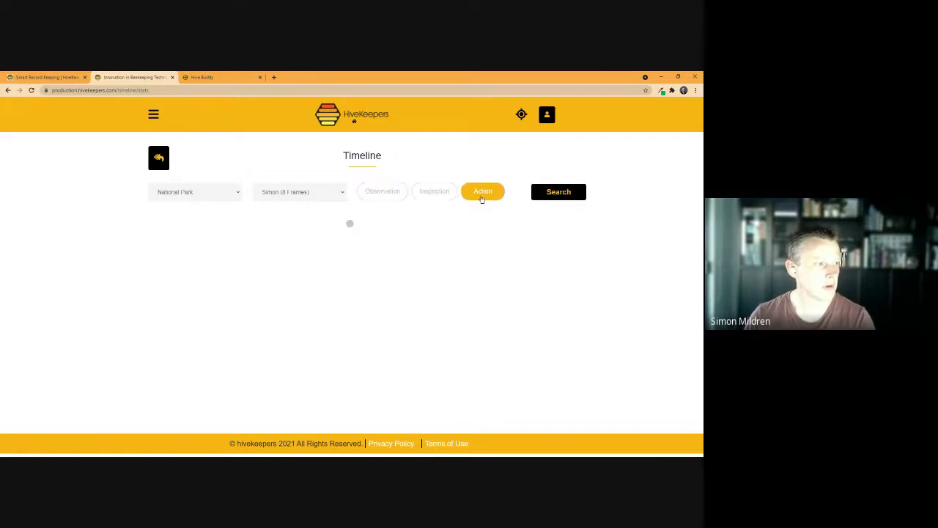
left_click(382, 192)
left_click(558, 192)
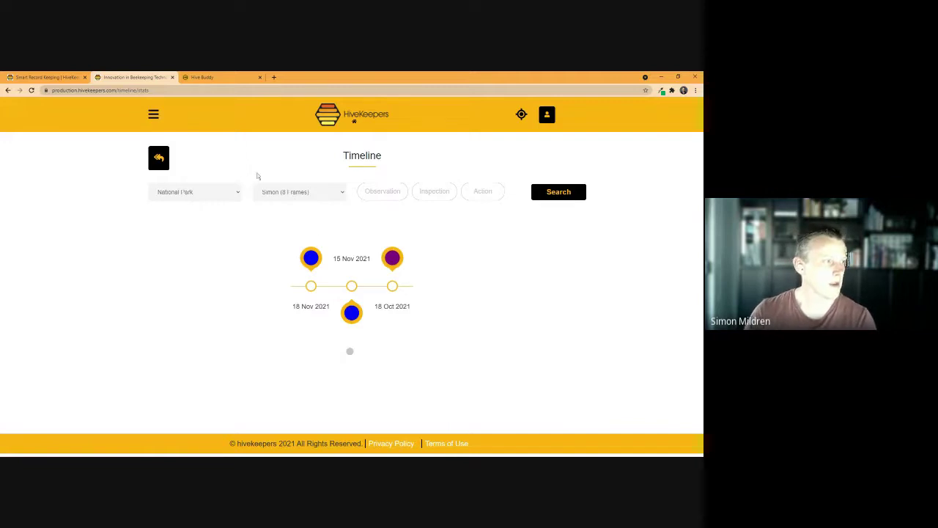
left_click(161, 158)
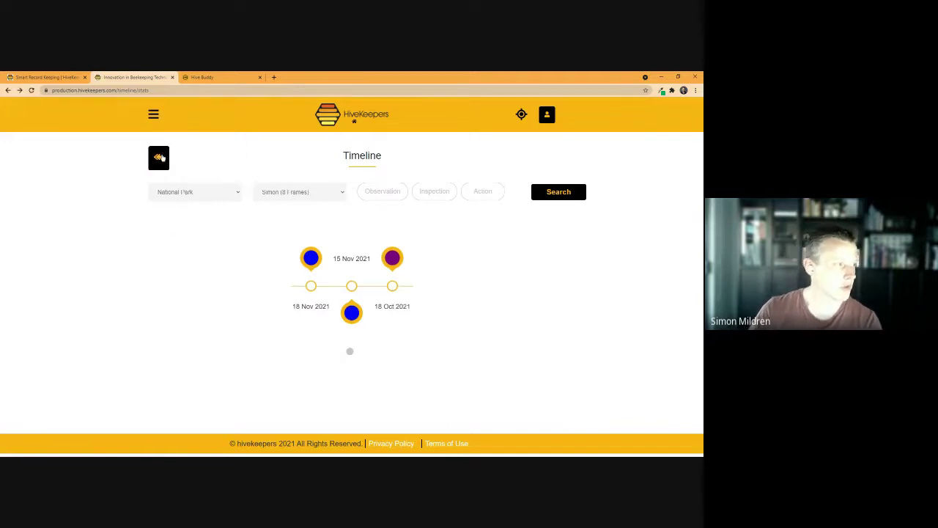
left_click(153, 115)
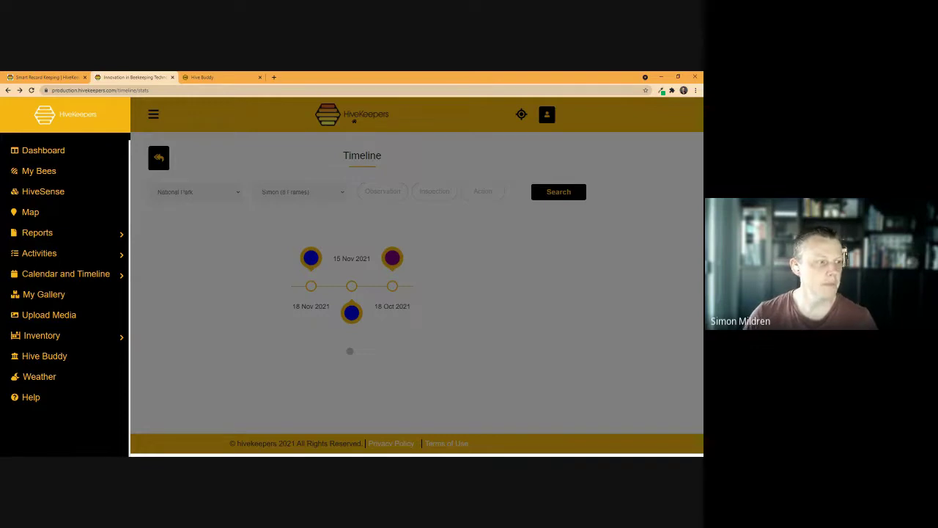
left_click(174, 147)
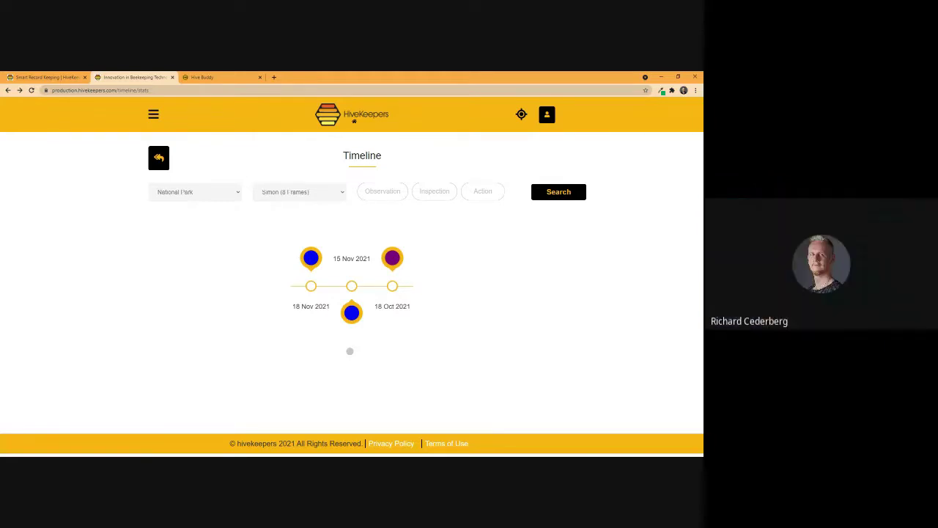
Open the Apiary and Hive Reporting page
left_click(153, 113)
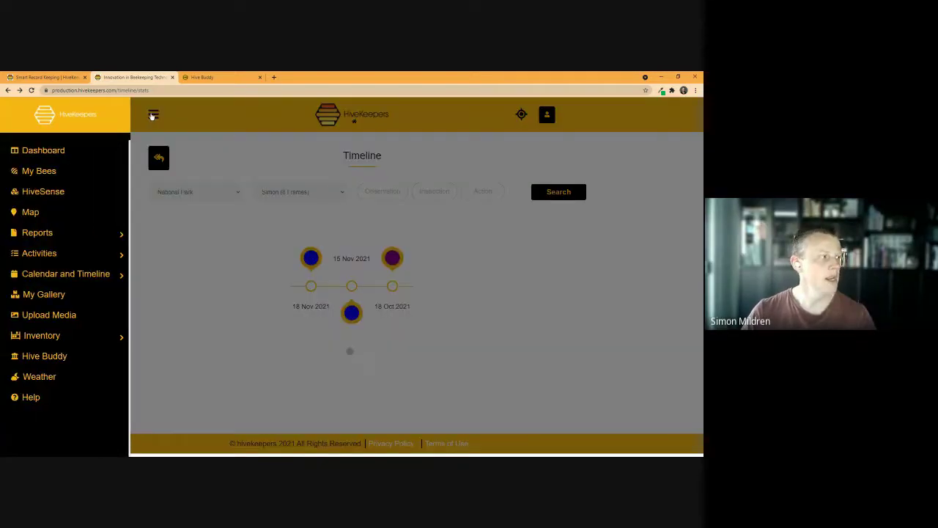
left_click(116, 237)
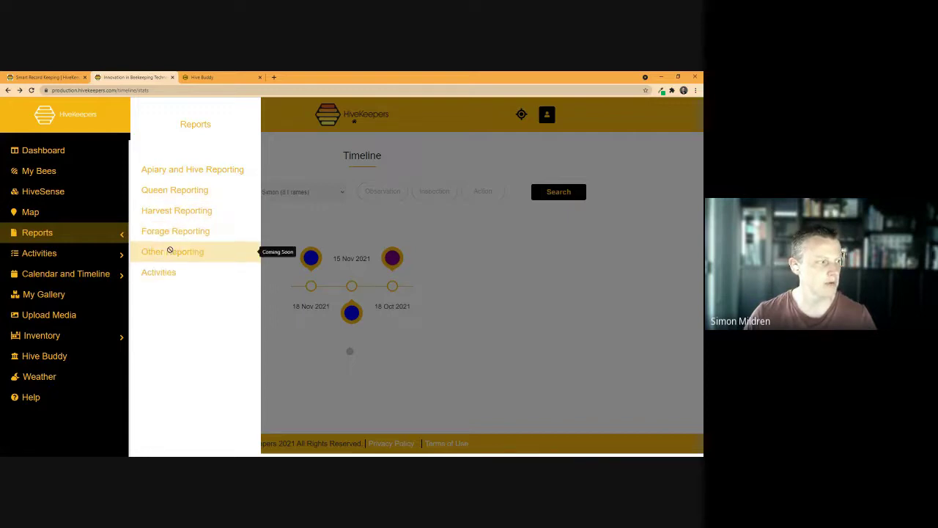
left_click(181, 173)
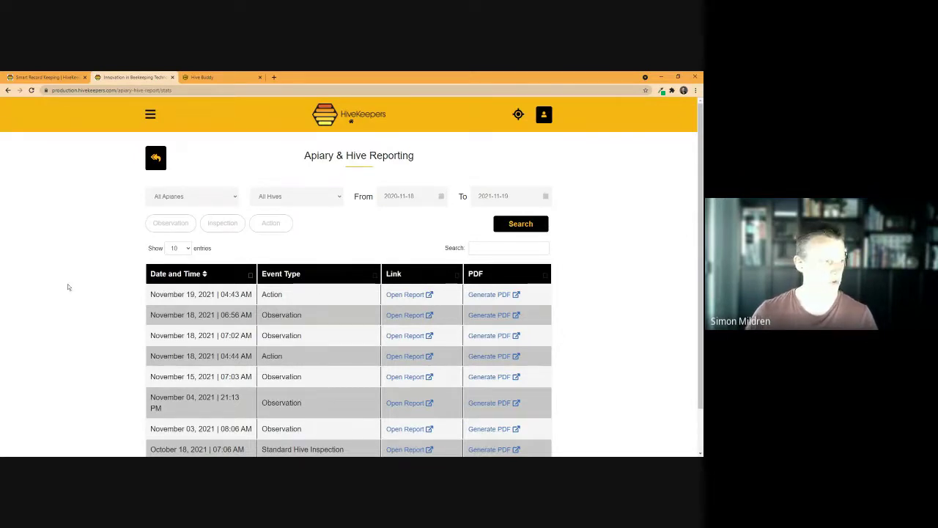
Open the report of the 18 October Standard Hive Inspection, then return to the report list
scroll(194, 326, "down", 1)
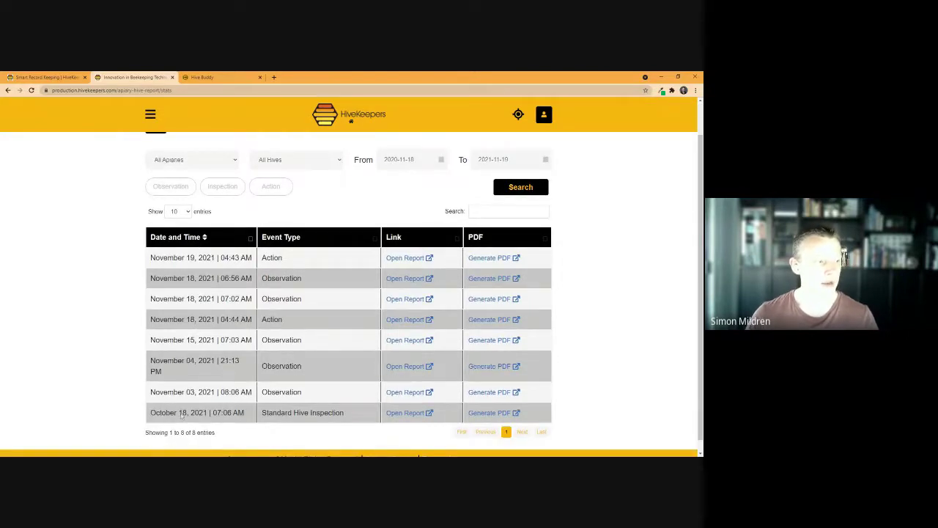
left_click_drag(345, 415, 261, 415)
left_click(264, 417)
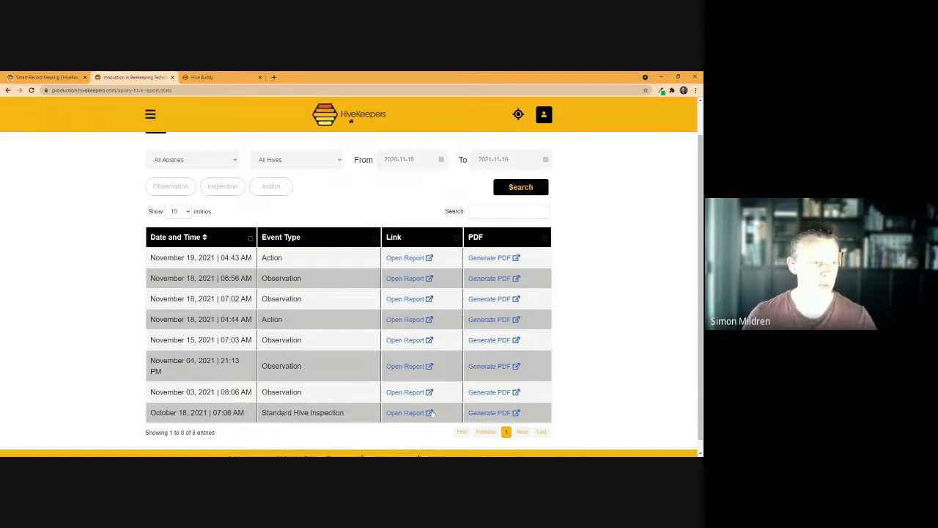
left_click(409, 413)
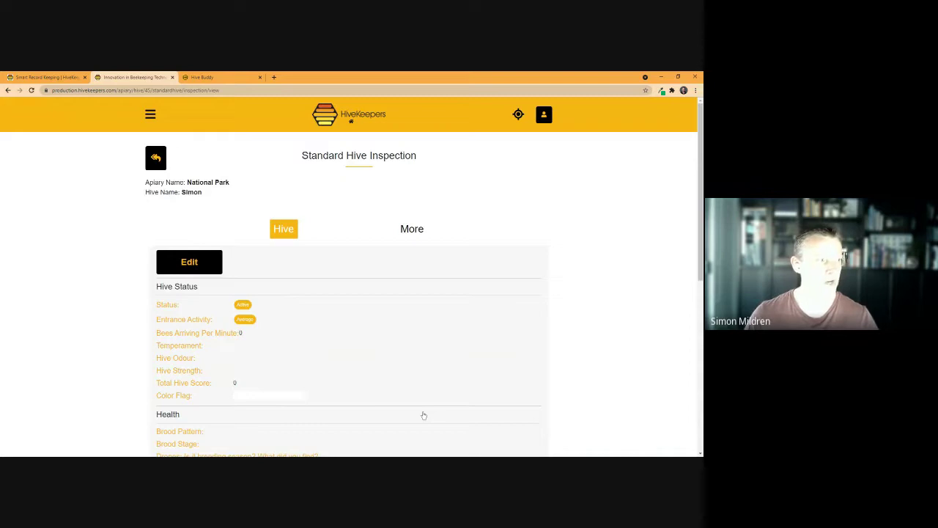
left_click(157, 158)
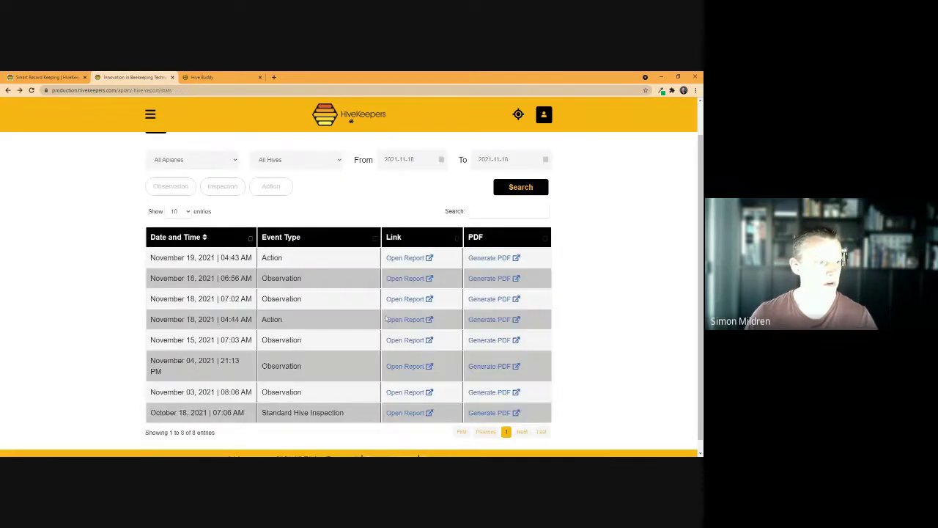
Generate the PDF report for the 18 October Standard Hive Inspection and open the downloaded file
left_click(506, 413)
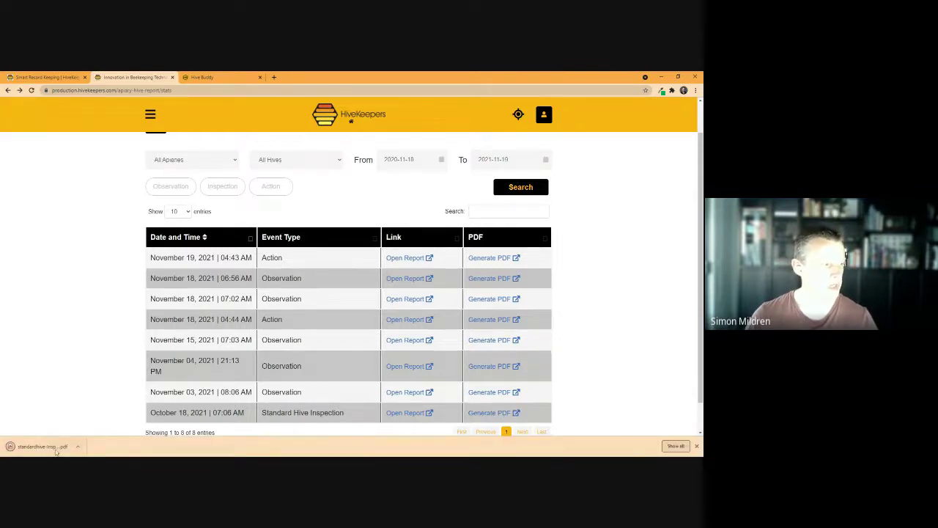
left_click(56, 450)
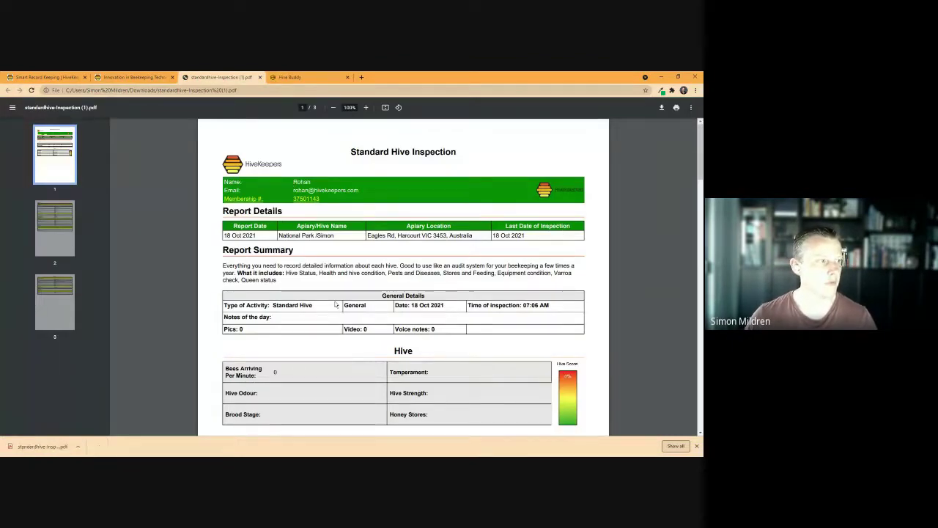
Examine all three pages of the inspection PDF, covering report details, hive status, health, stores, actions, equipment condition, varroa check and queen
scroll(336, 304, "down", 1)
scroll(336, 304, "up", 1)
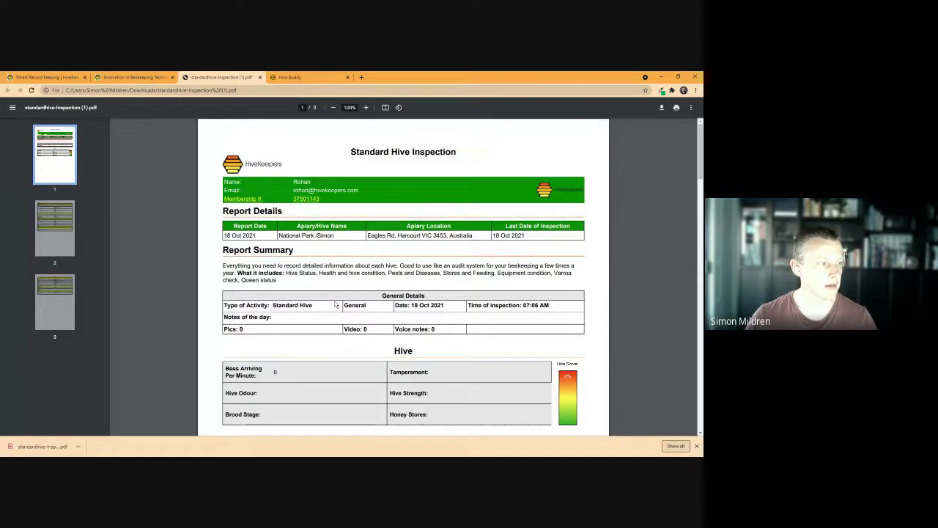
scroll(336, 304, "down", 1)
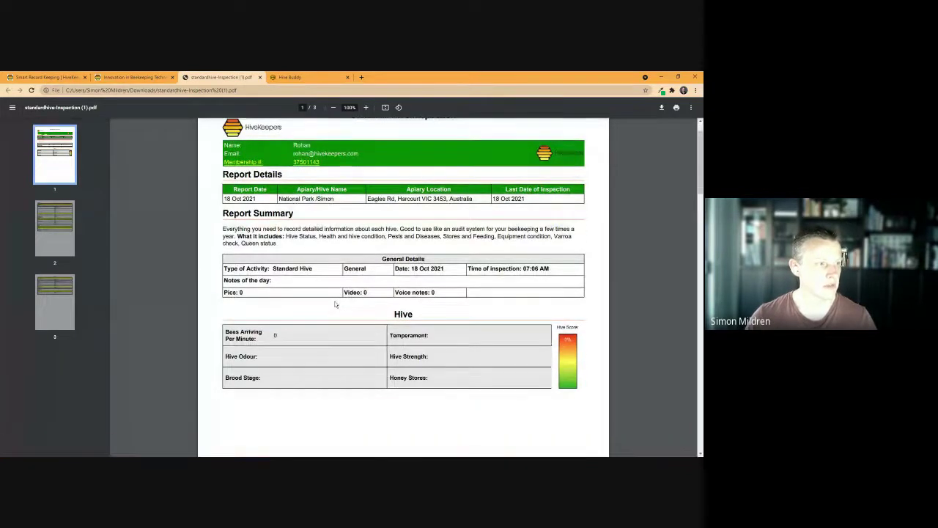
scroll(336, 304, "down", 6)
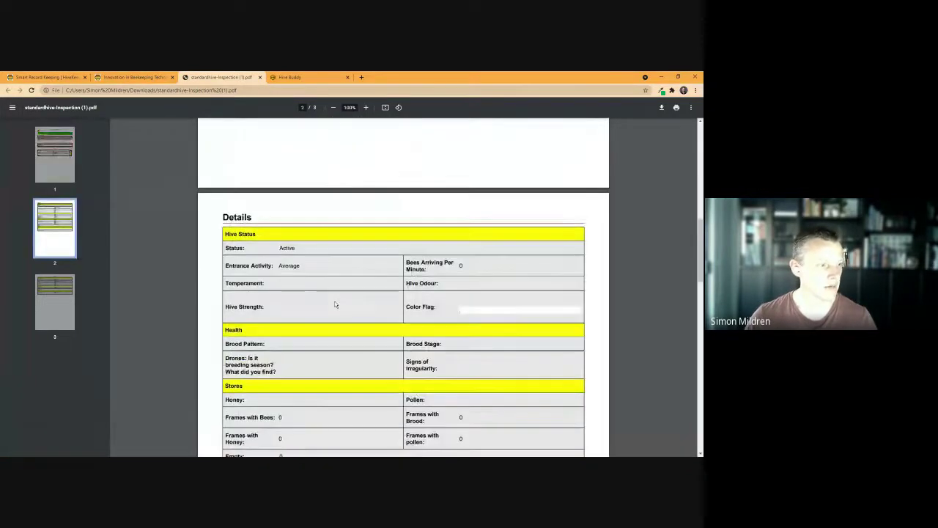
scroll(336, 304, "down", 1)
scroll(336, 305, "down", 2)
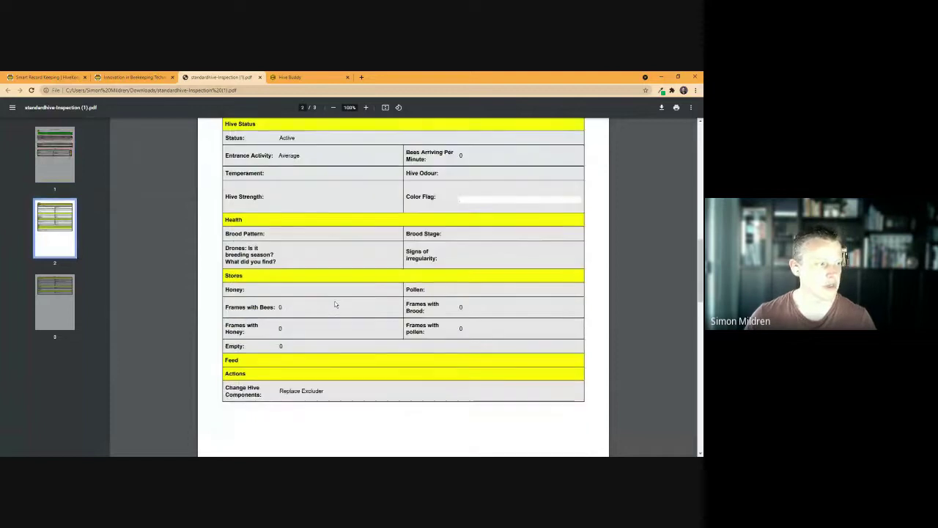
scroll(336, 304, "down", 5)
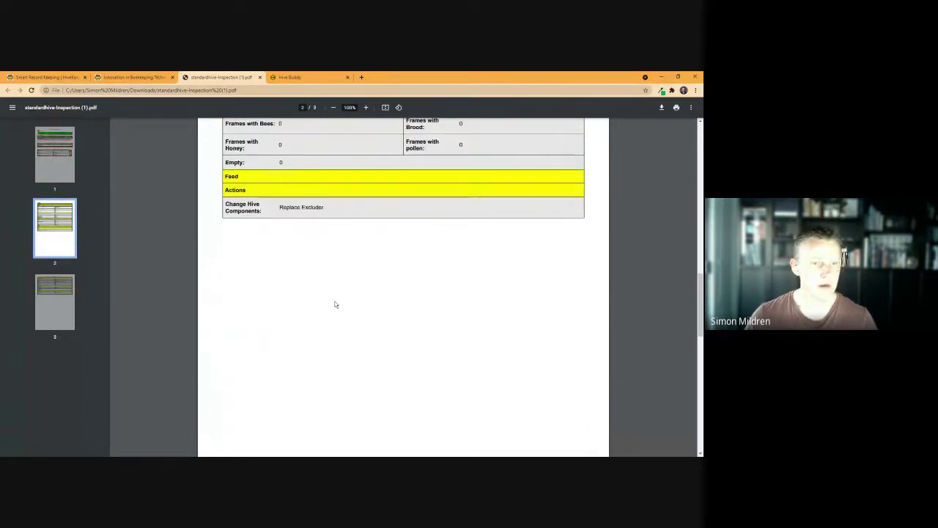
scroll(335, 304, "down", 2)
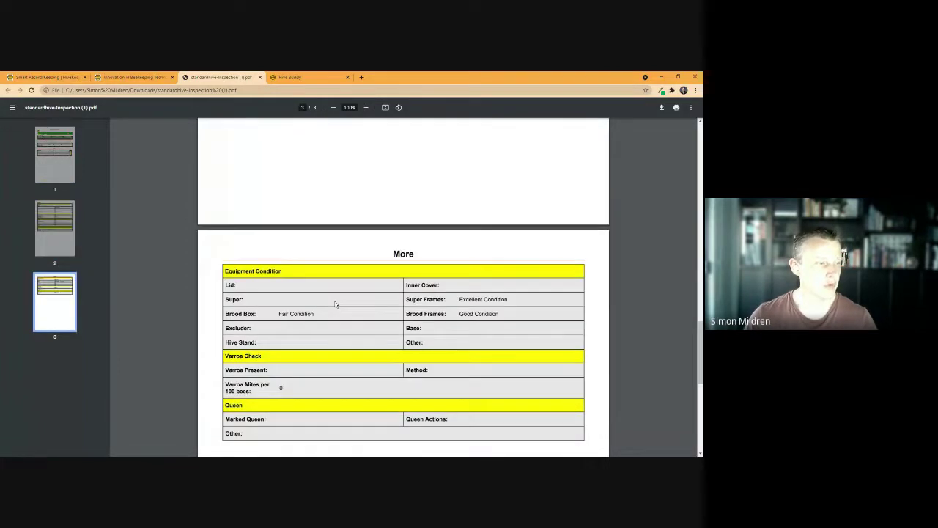
scroll(458, 301, "down", 2)
scroll(552, 292, "down", 2)
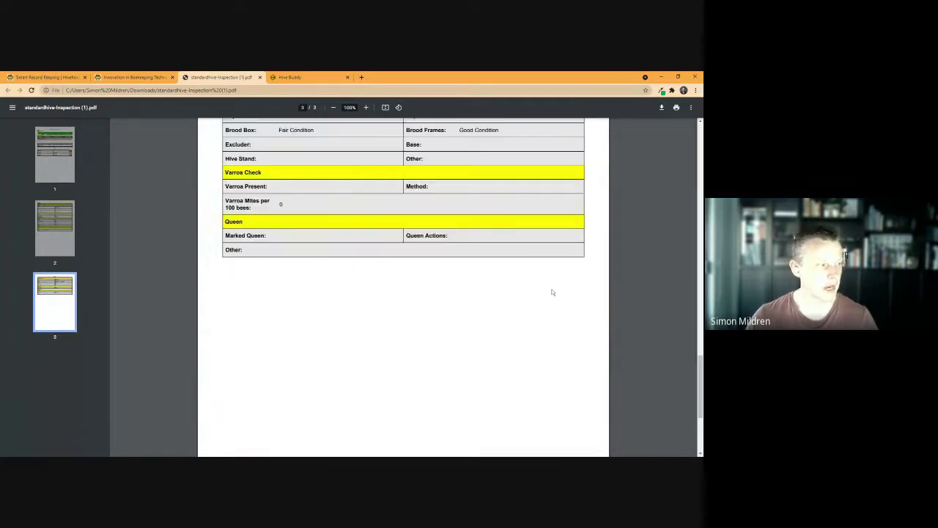
scroll(553, 292, "up", 2)
scroll(553, 292, "up", 10)
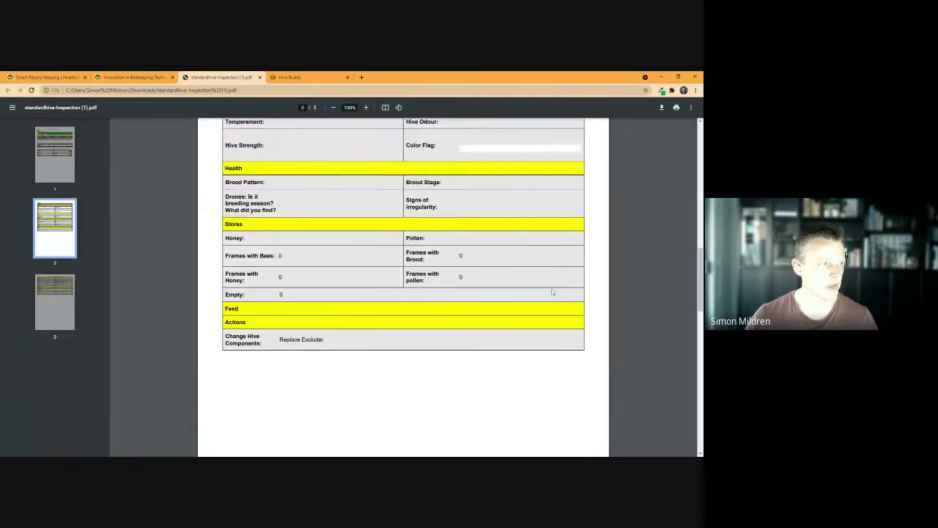
scroll(553, 291, "up", 7)
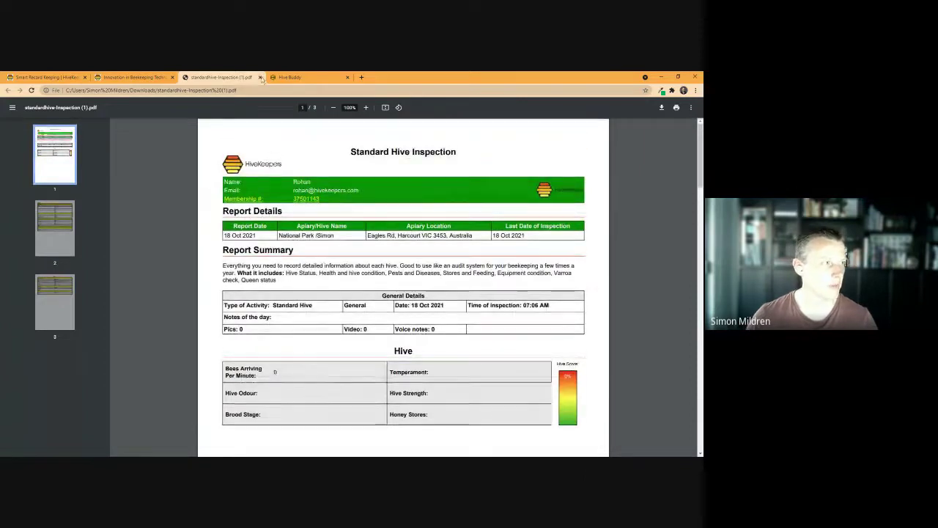
Return to the report list and search for inspection reports on the National Park apiary's 8-frame hive
left_click(146, 77)
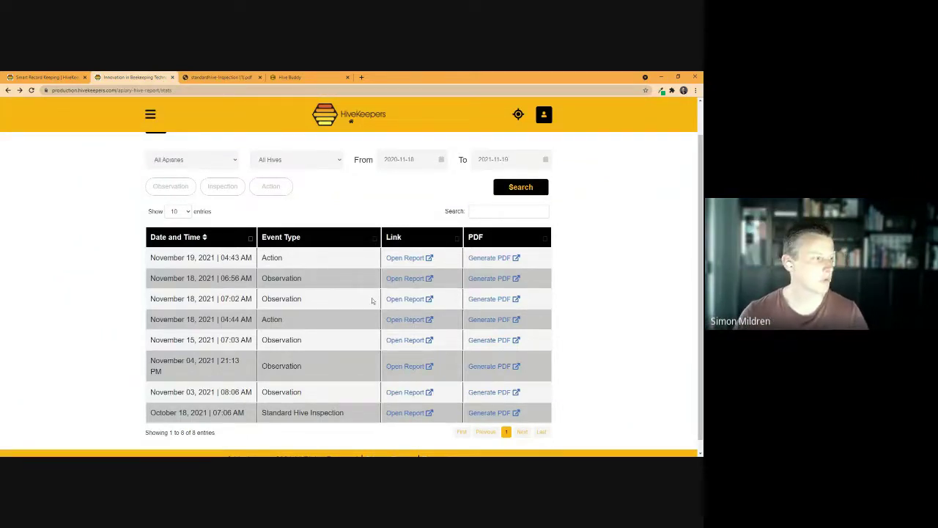
left_click(222, 186)
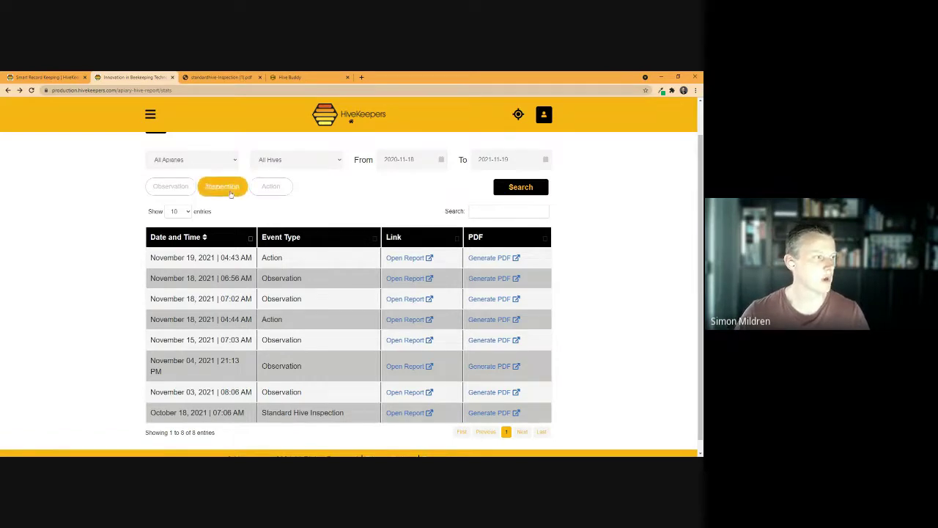
left_click(213, 163)
left_click(209, 183)
left_click(272, 167)
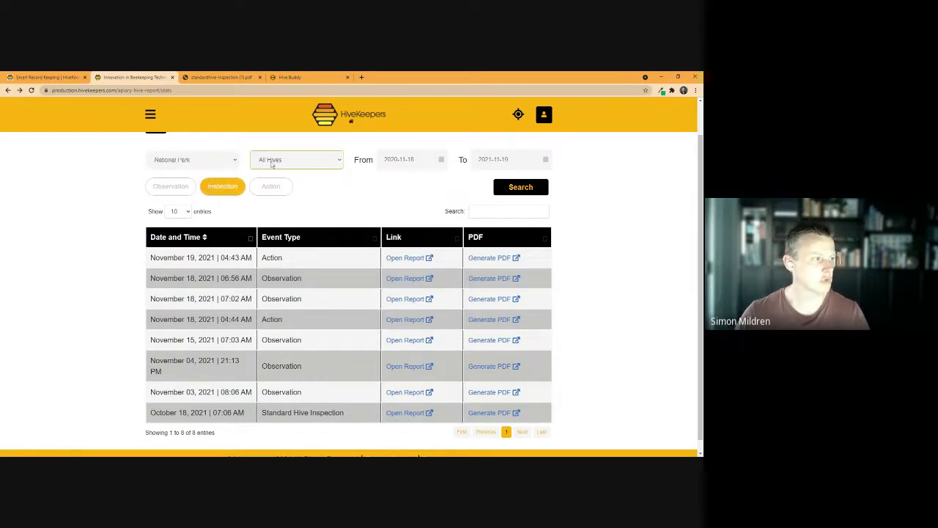
left_click(280, 176)
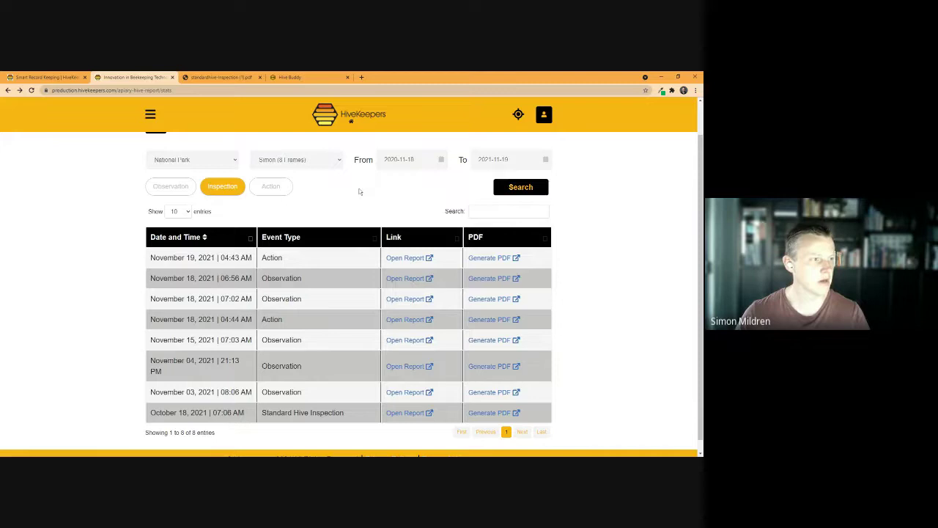
left_click(540, 189)
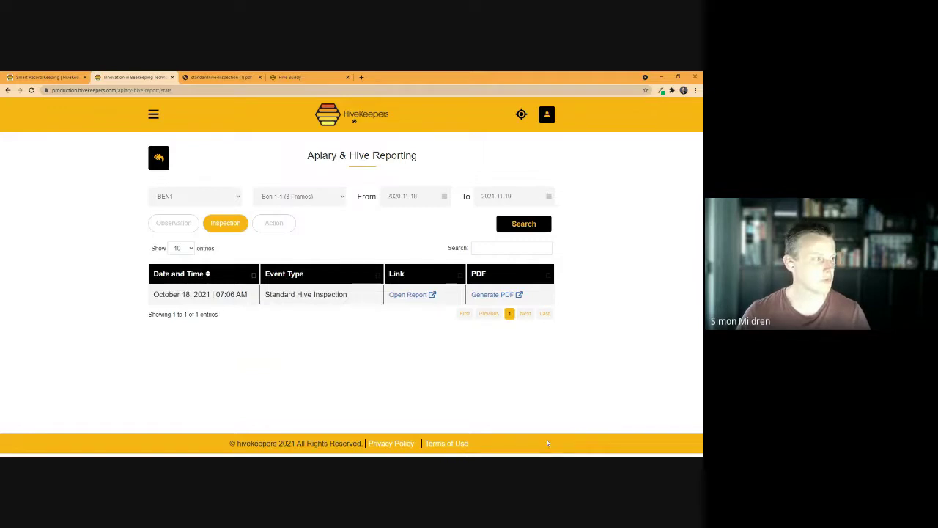
Open the Harvest Reporting page
left_click(153, 115)
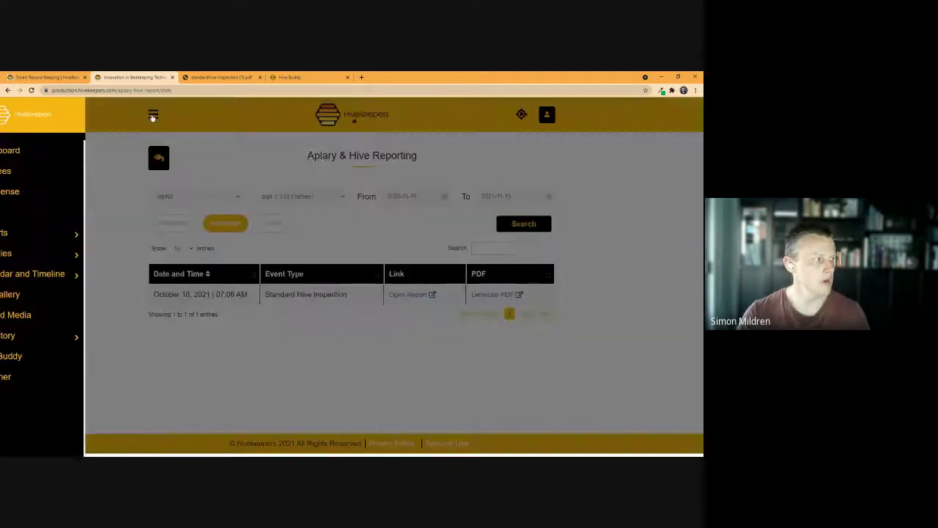
left_click(75, 233)
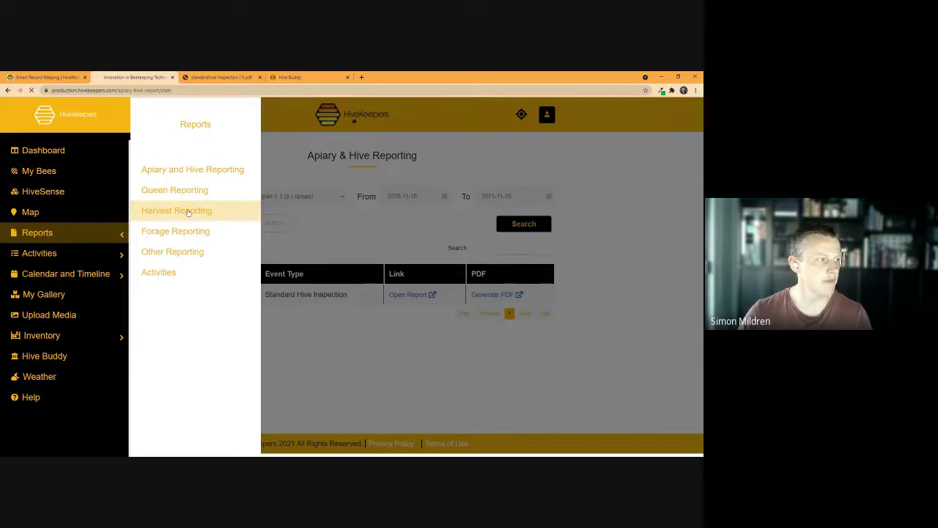
left_click(189, 212)
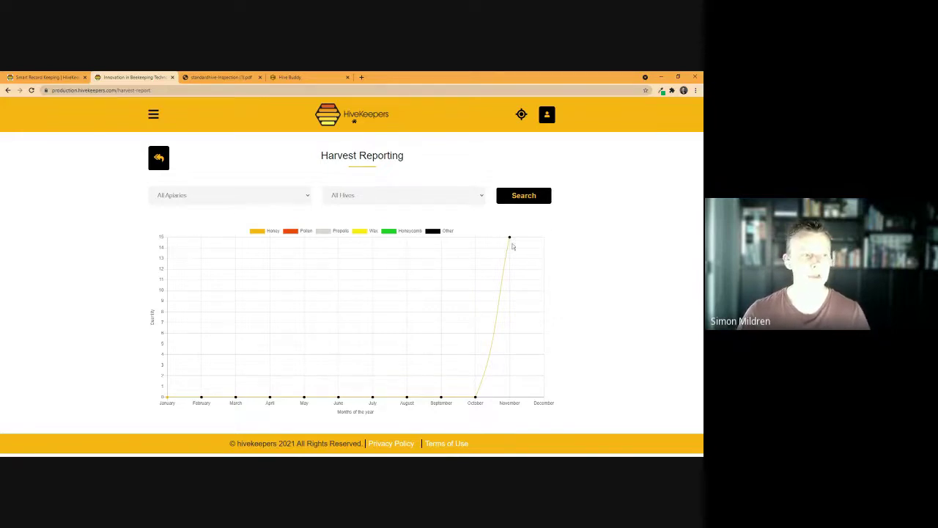
Examine the harvest chart's November data point and its honey, pollen and propolis series
mouse_move(510, 242)
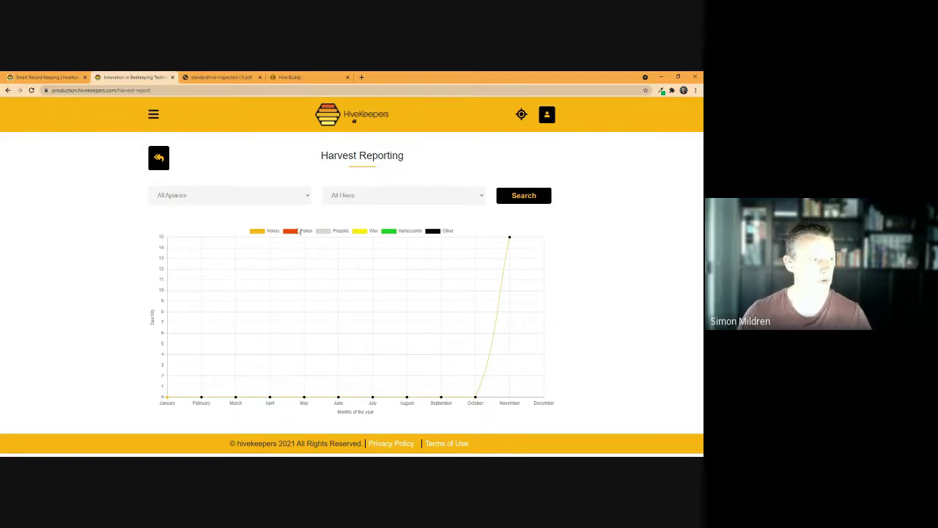
left_click(259, 235)
left_click(259, 236)
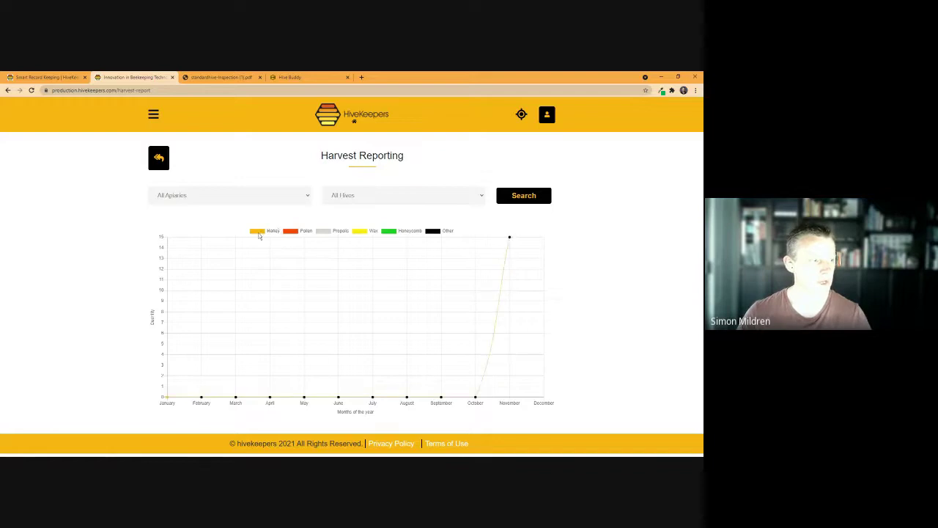
left_click(258, 236)
left_click(258, 236)
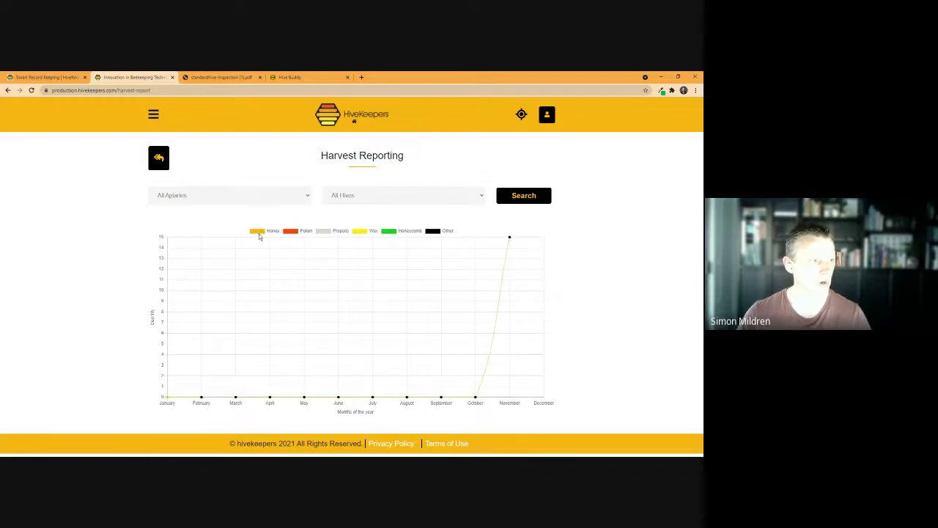
left_click(297, 235)
left_click(324, 234)
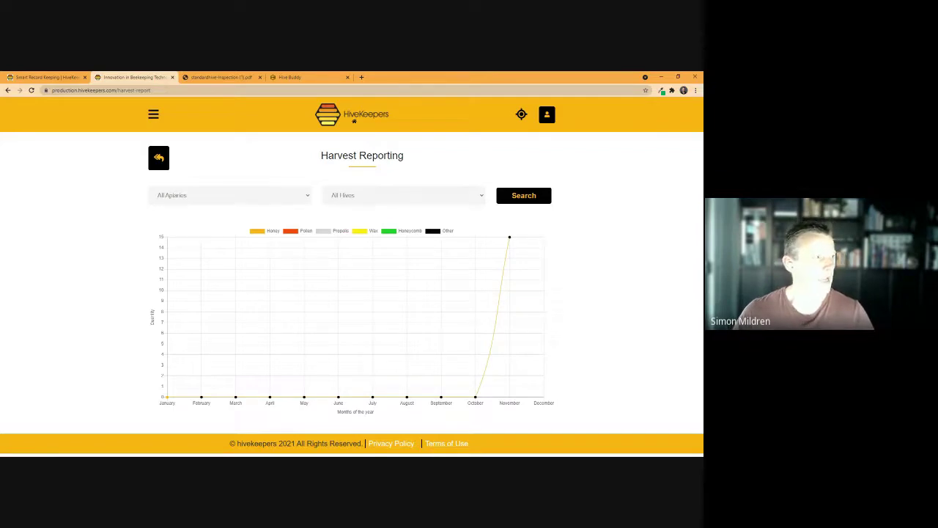
Open the Weather page and update its location to Bendigo
left_click(154, 114)
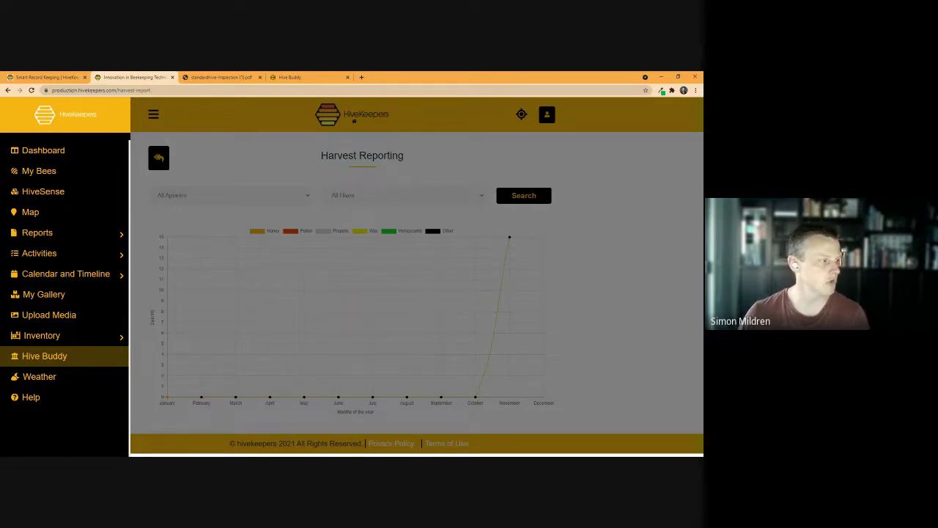
left_click(52, 382)
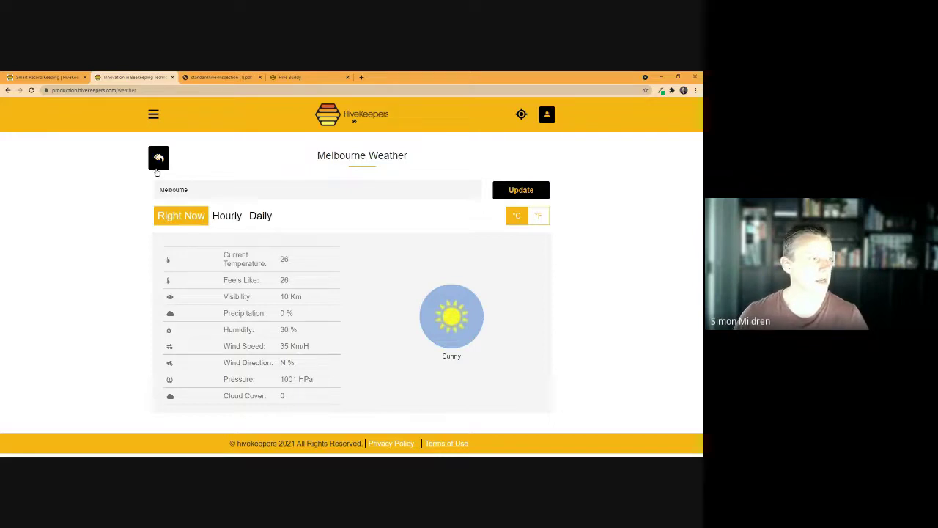
left_click_drag(189, 190, 150, 186)
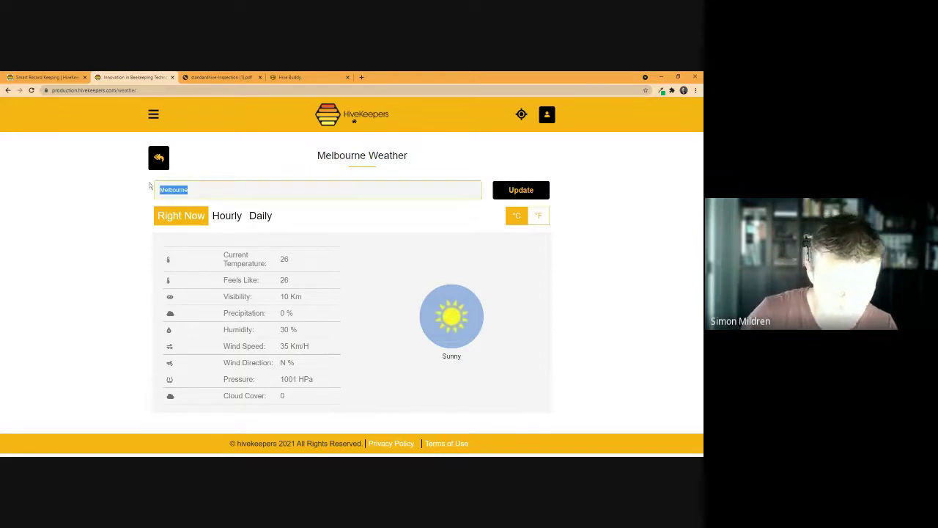
type("Bendigo")
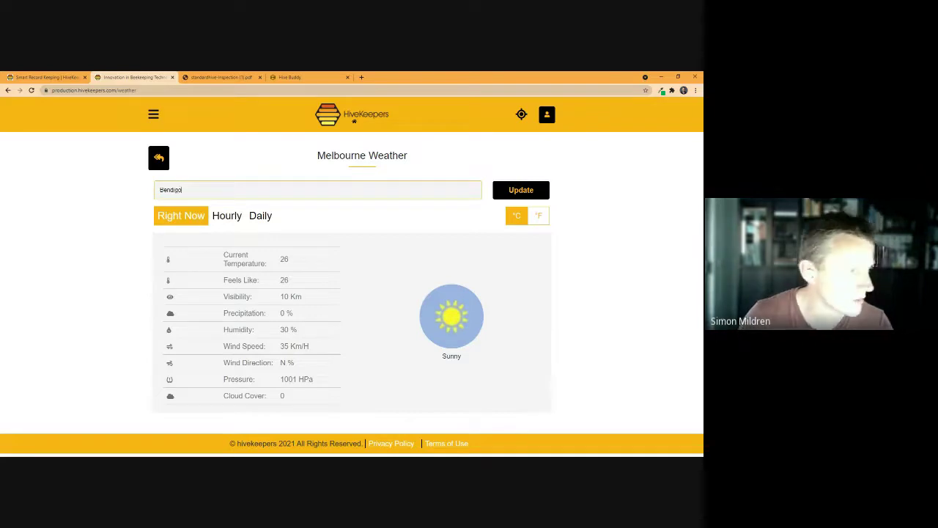
left_click(533, 190)
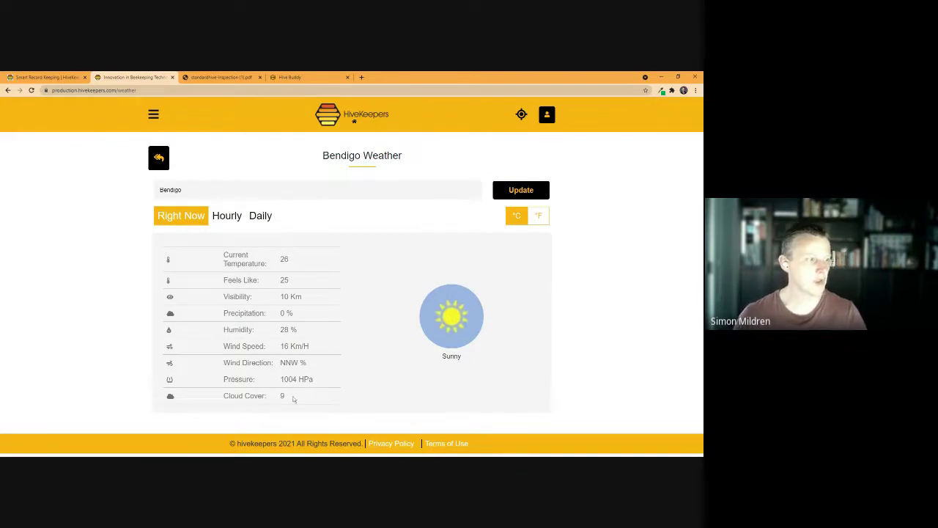
Examine Bendigo's hourly and daily forecasts, including the daily sun hours
left_click(226, 217)
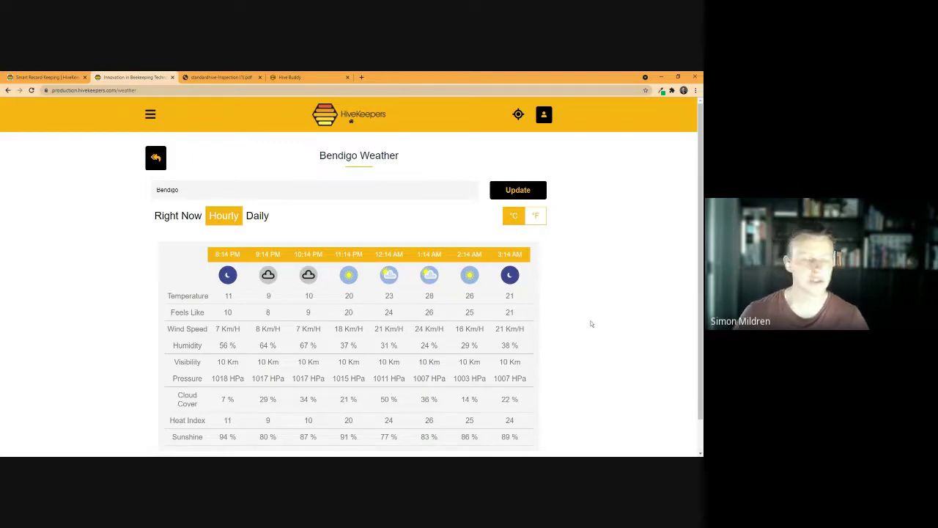
scroll(591, 308, "down", 1)
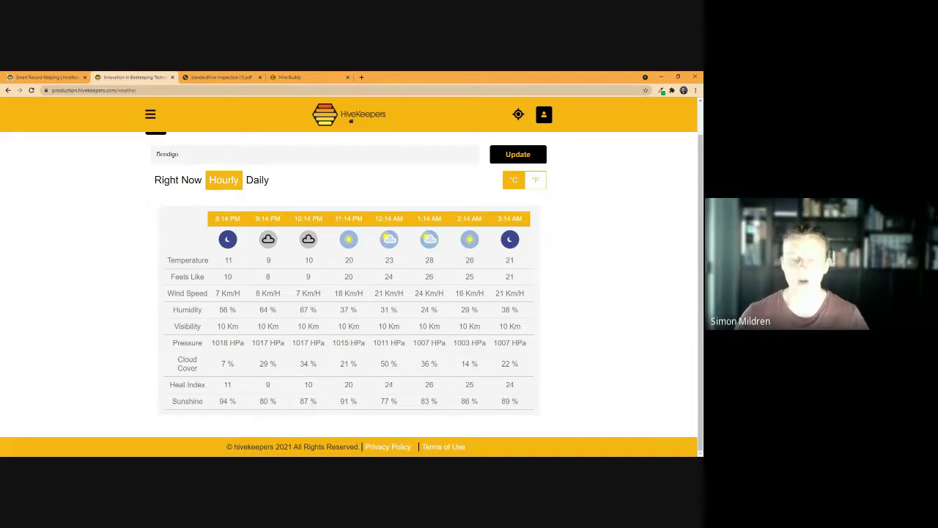
left_click(256, 179)
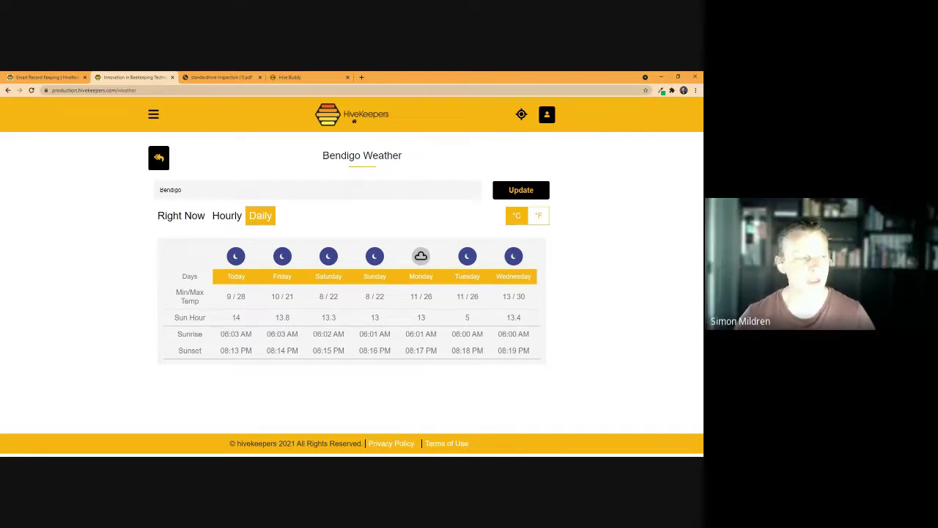
left_click(236, 217)
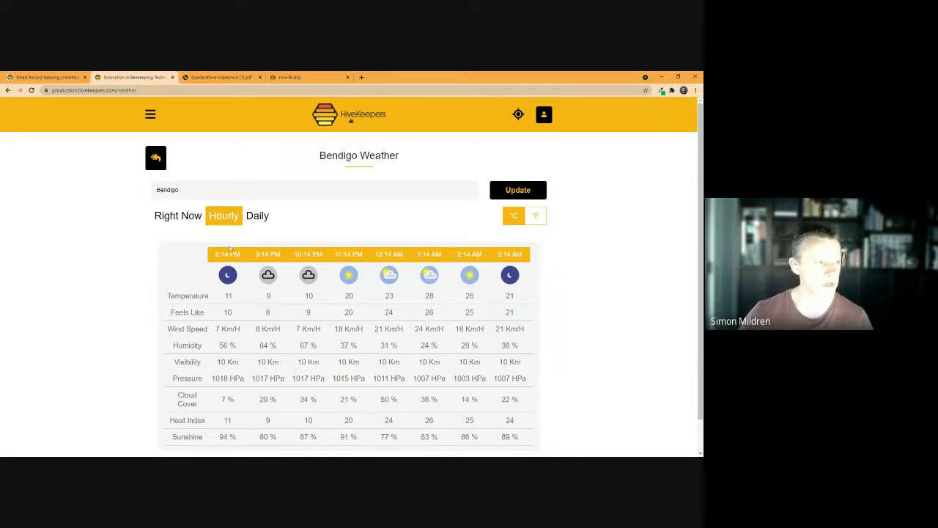
left_click(258, 216)
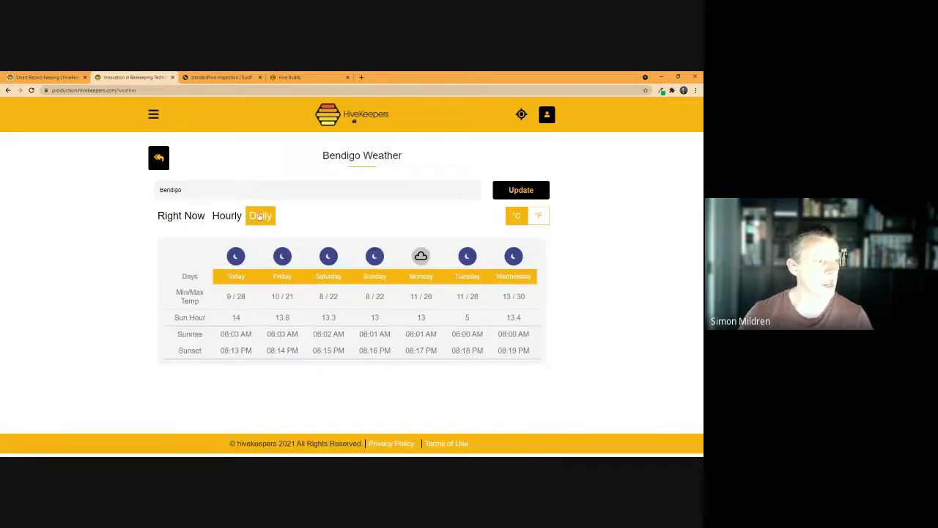
left_click_drag(220, 316, 522, 318)
left_click(621, 326)
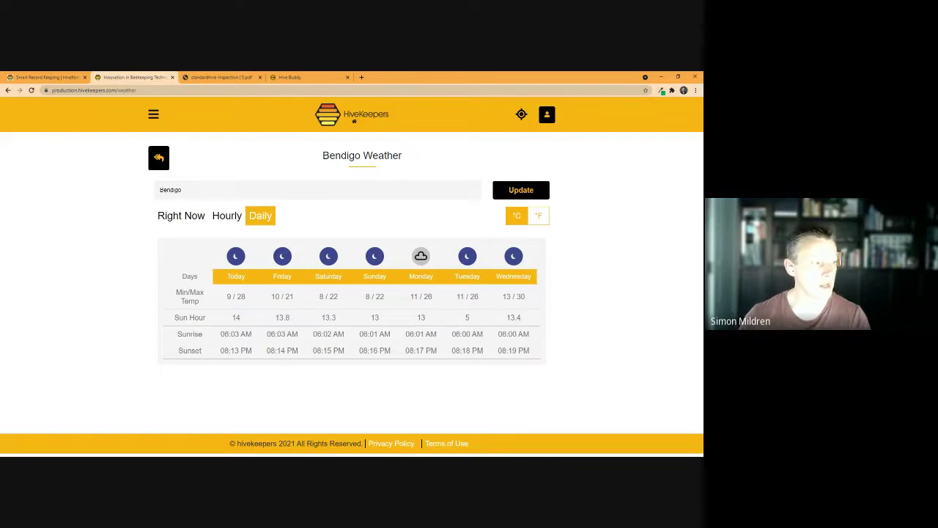
left_click_drag(291, 317, 275, 317)
left_click(324, 364)
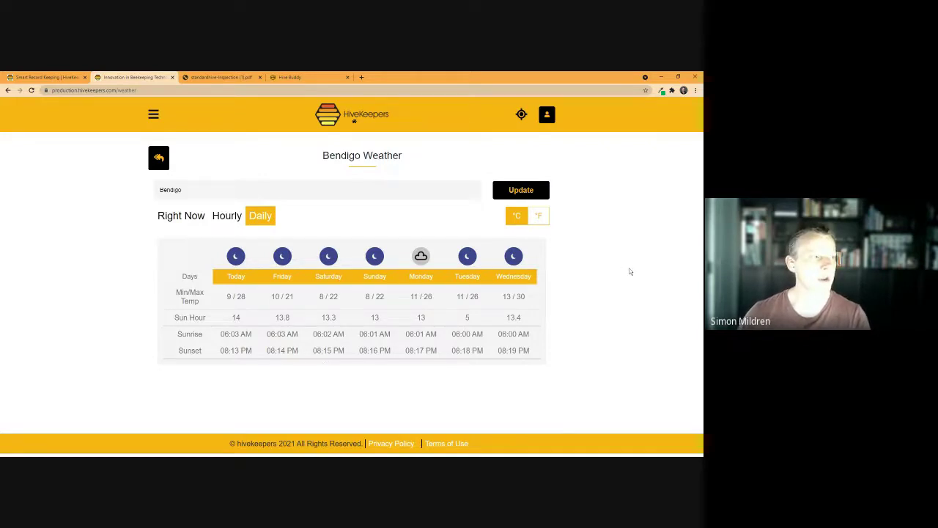
Return to the HiveKeepers dashboard and reload it
left_click(154, 114)
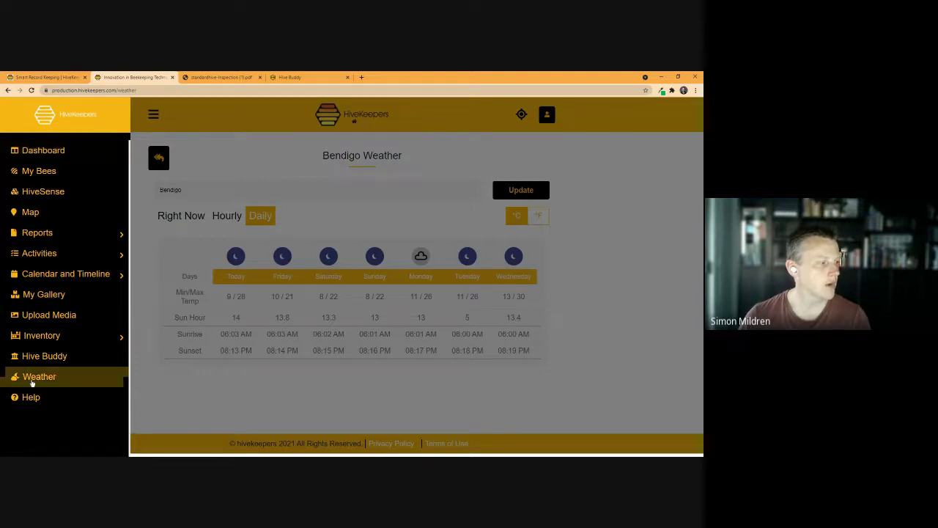
left_click(55, 154)
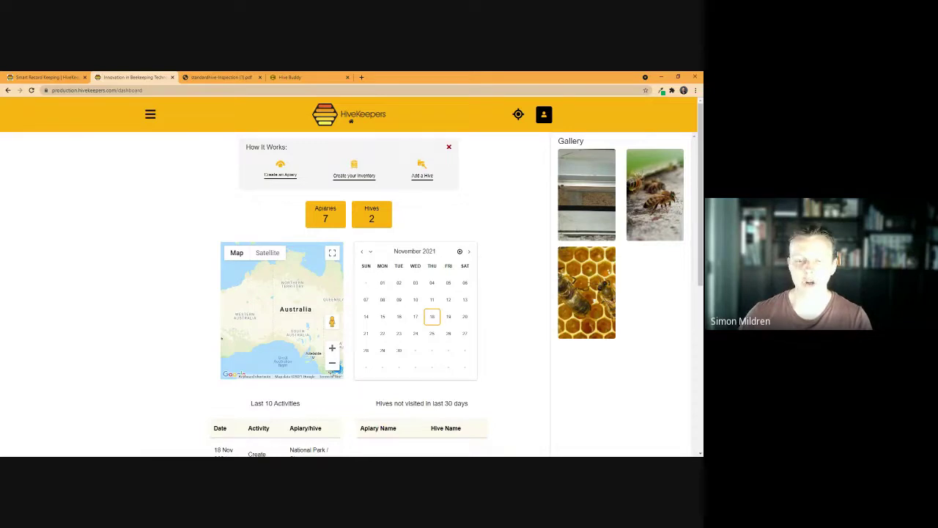
left_click(545, 115)
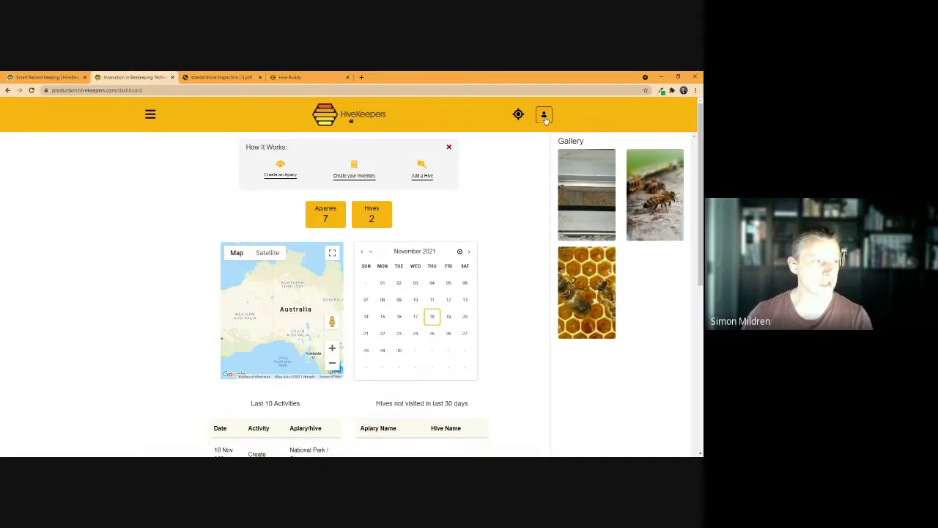
left_click(544, 118)
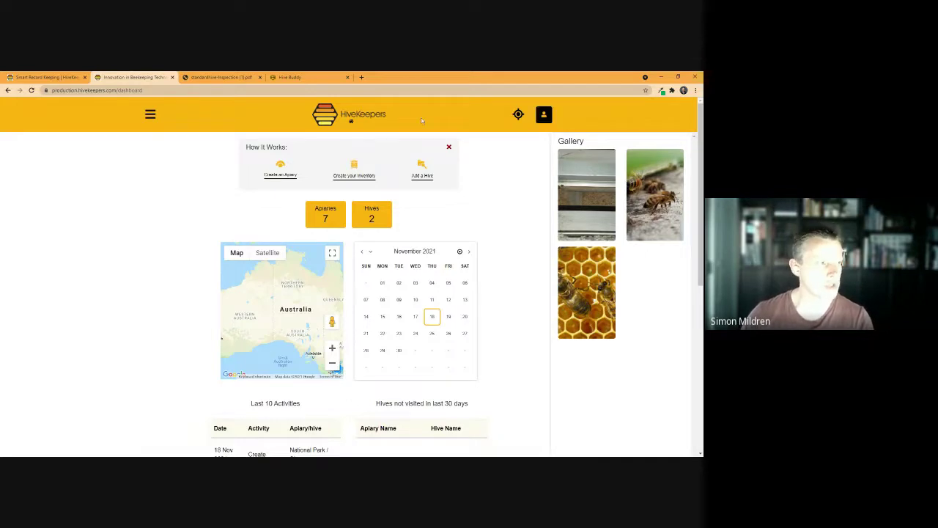
left_click(351, 120)
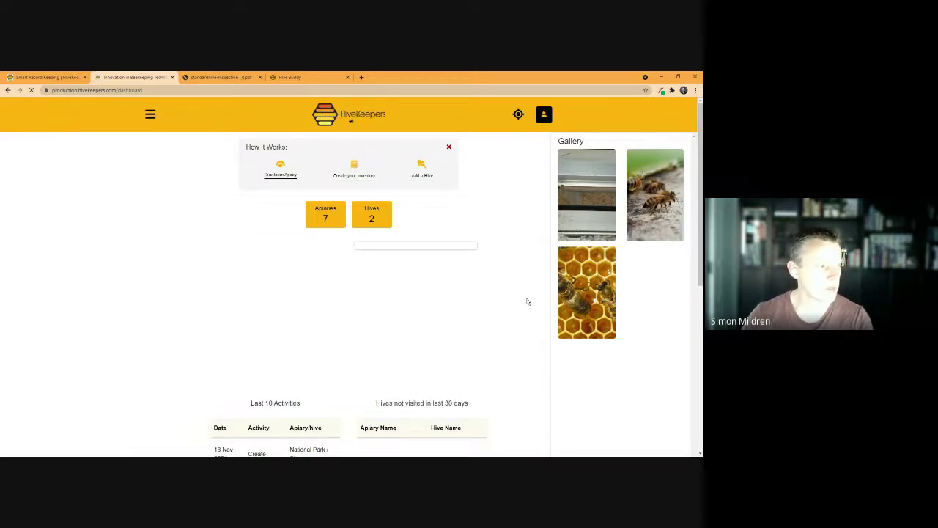
left_click(150, 115)
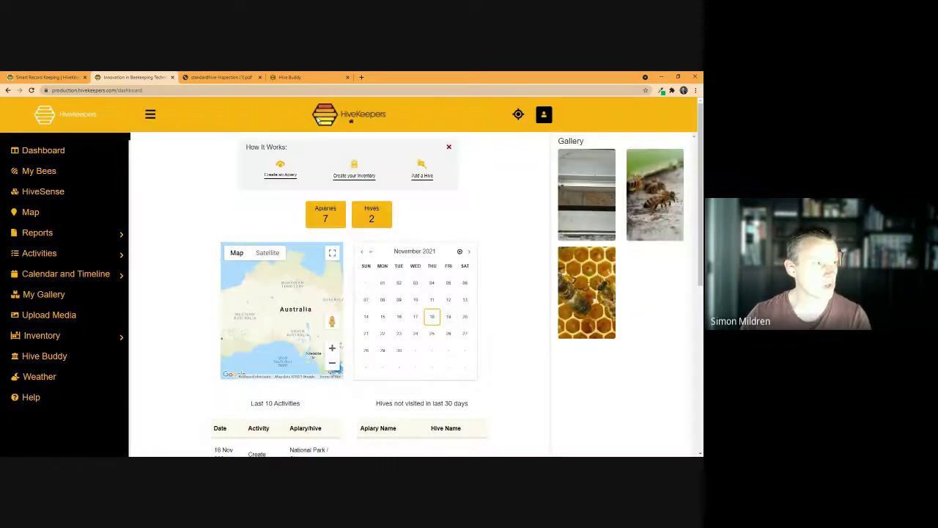
left_click(319, 120)
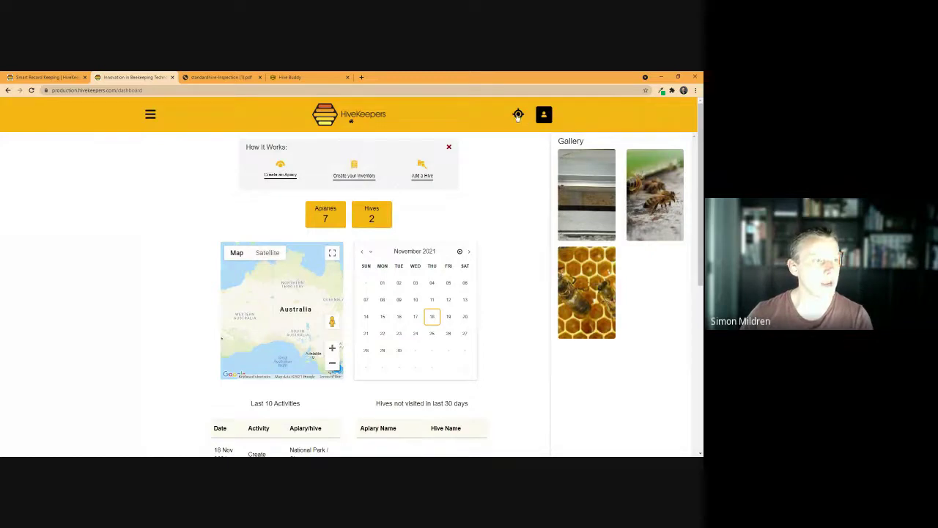
Open the Media upload form through the Camera quick-capture option
left_click(518, 115)
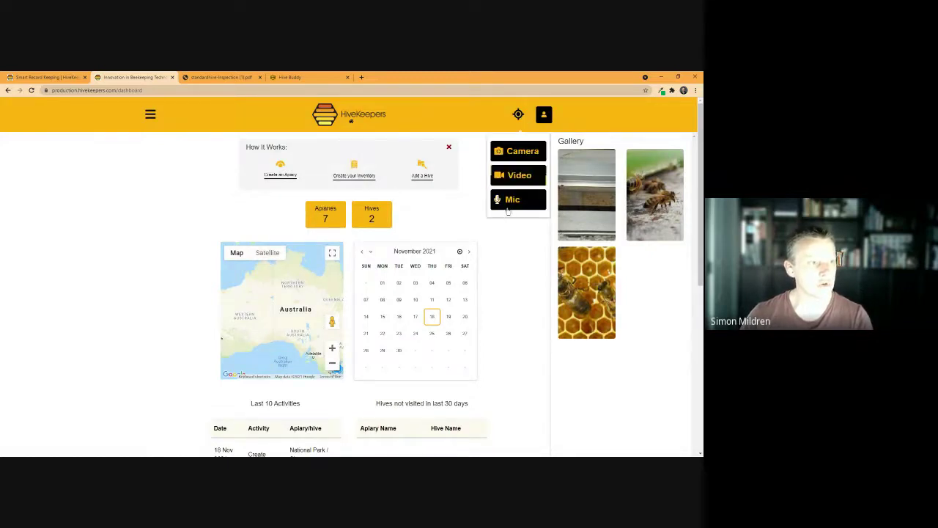
left_click(517, 151)
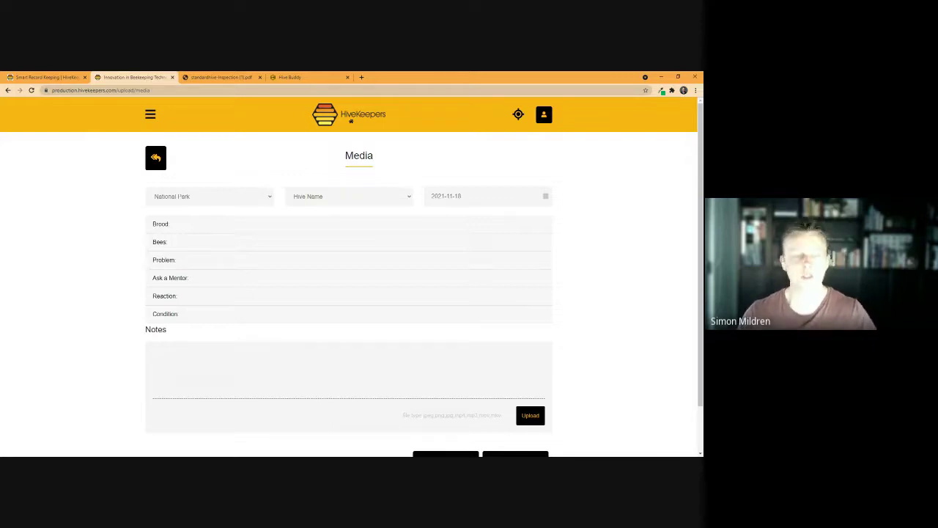
Display the camera, video and mic capture options, followed by the account options
left_click(518, 114)
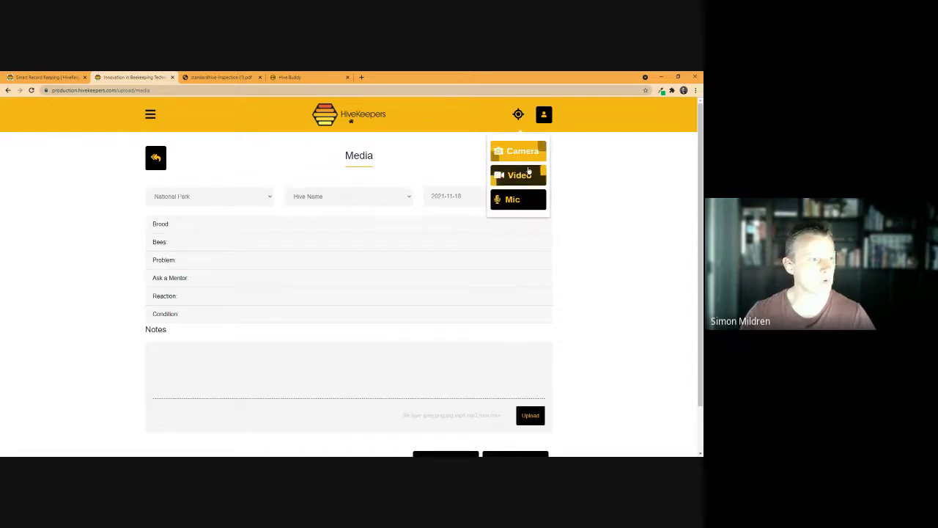
left_click(543, 117)
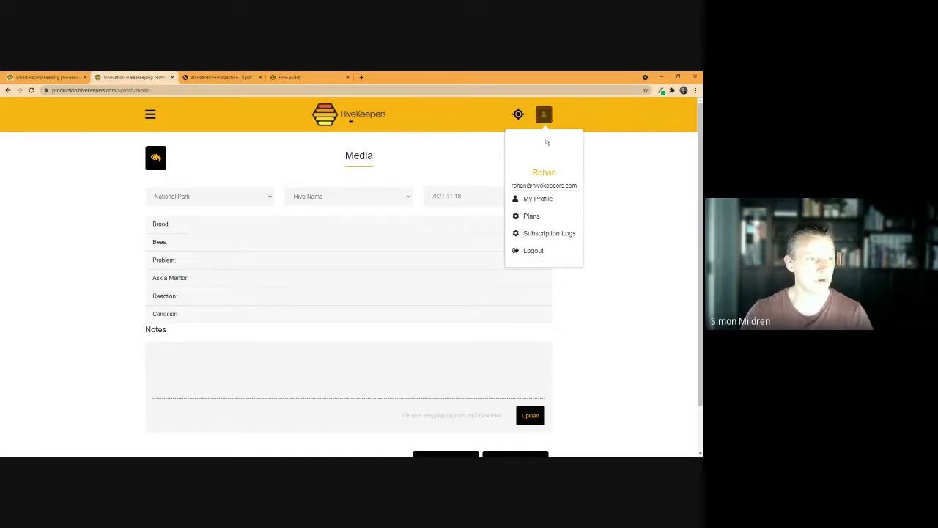
Review the Personal, Beekeeping and Community sections of My Profile, including the membership details
left_click(539, 199)
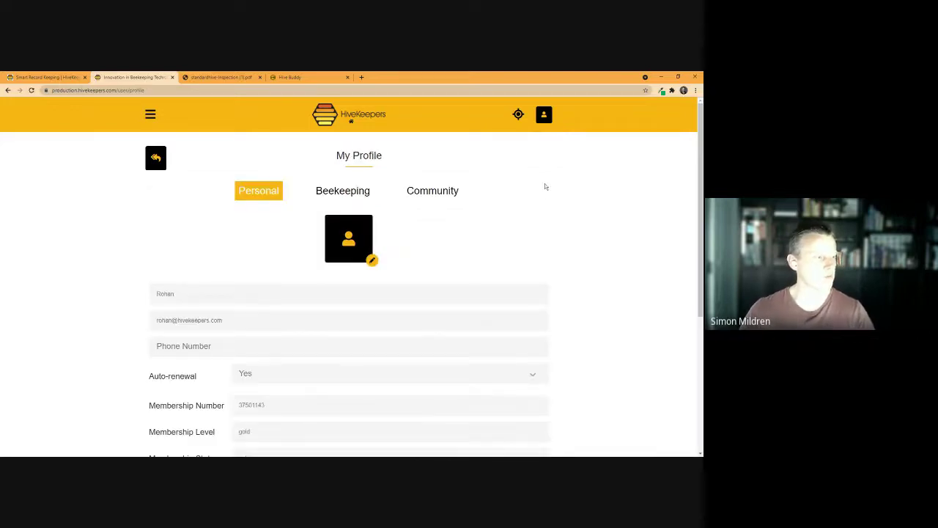
scroll(565, 243, "down", 3)
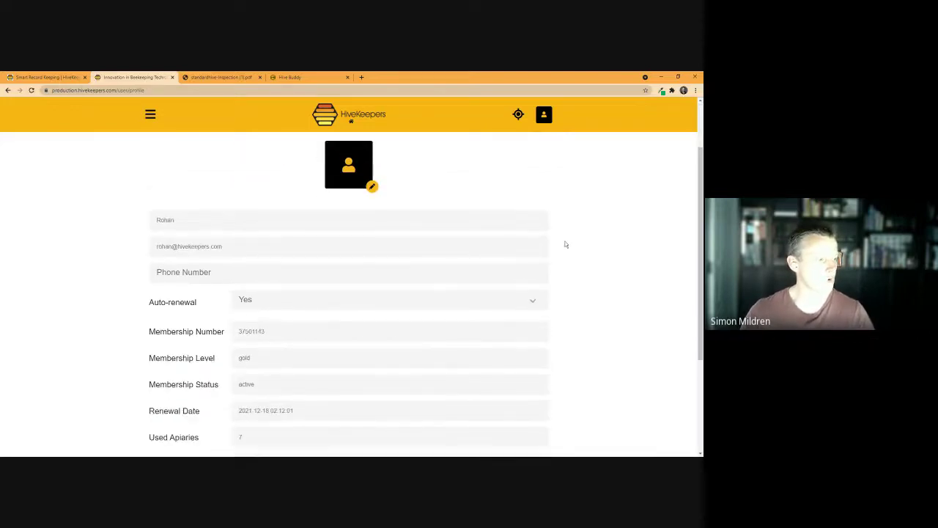
scroll(565, 244, "down", 3)
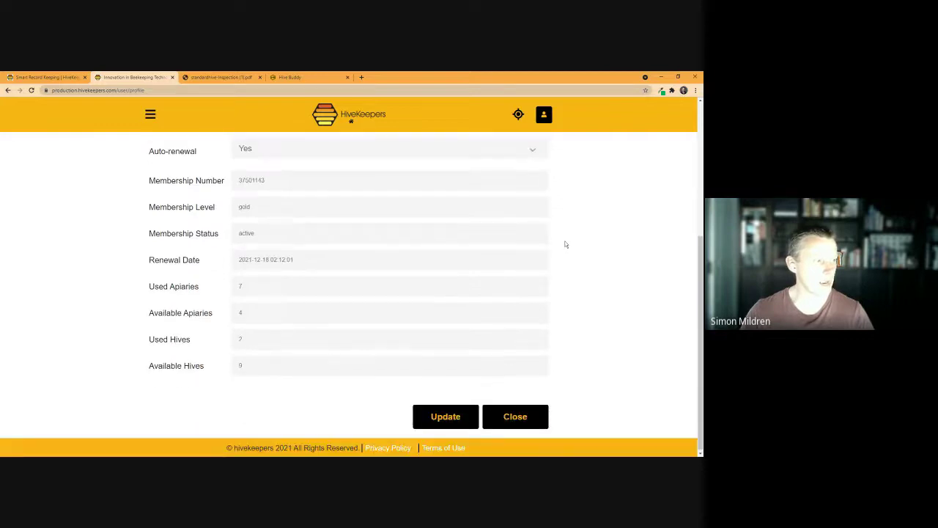
scroll(564, 243, "up", 6)
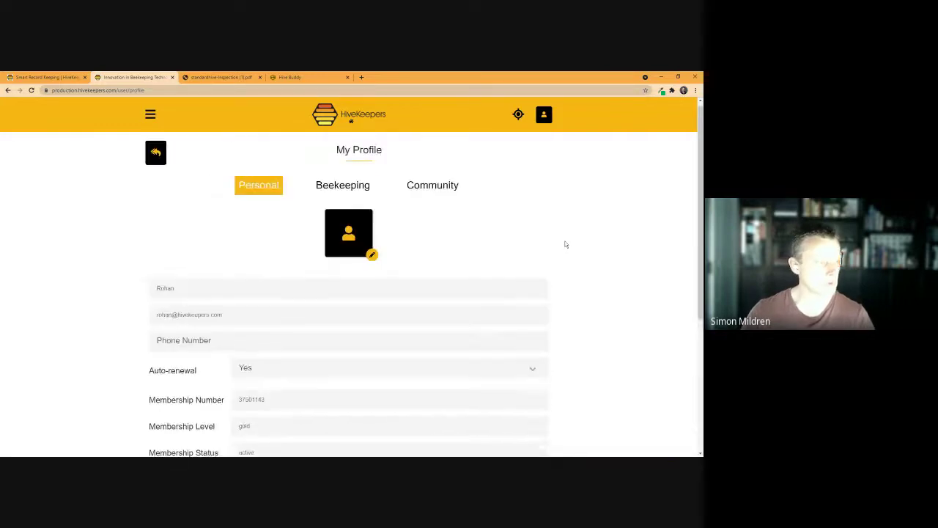
left_click(354, 186)
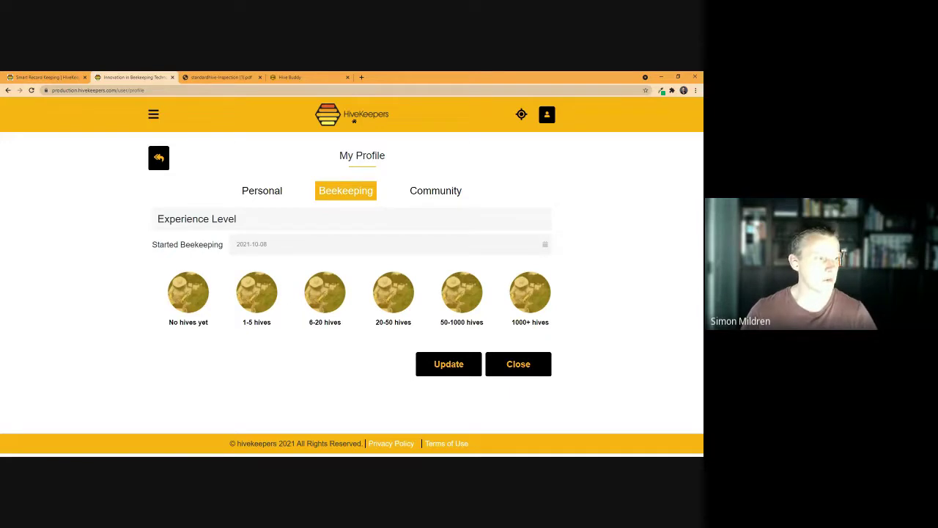
left_click(446, 197)
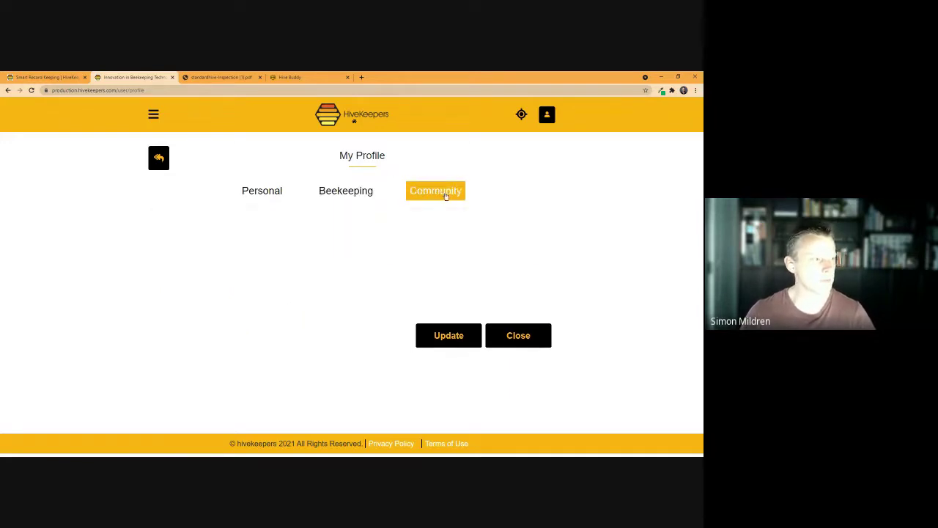
left_click(268, 192)
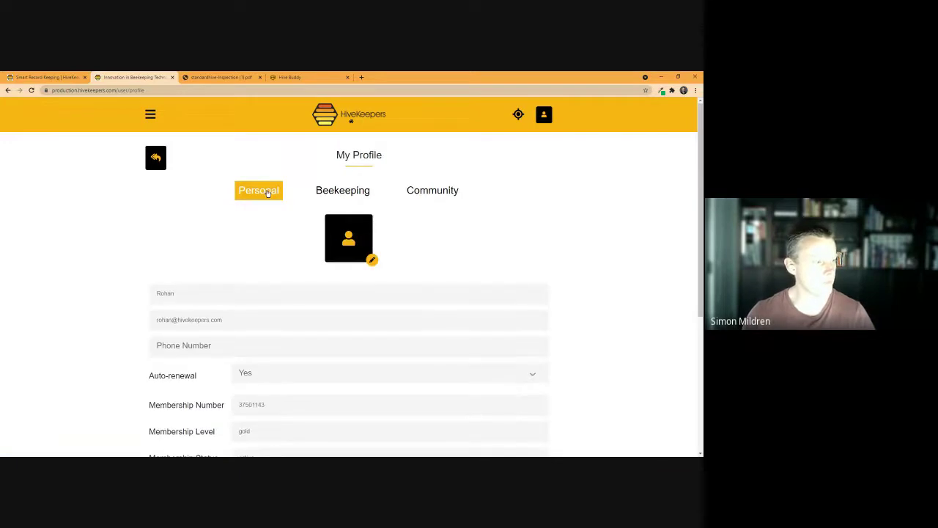
scroll(293, 208, "down", 1)
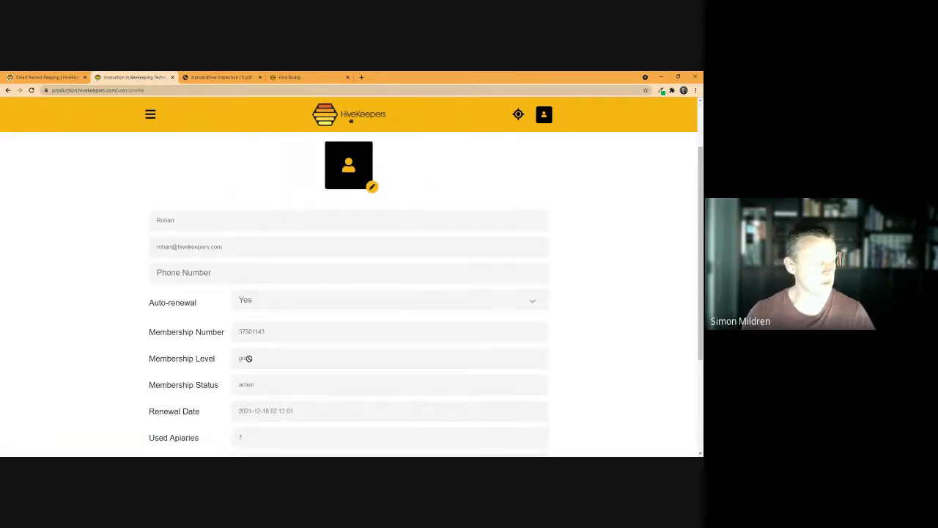
scroll(245, 357, "up", 1)
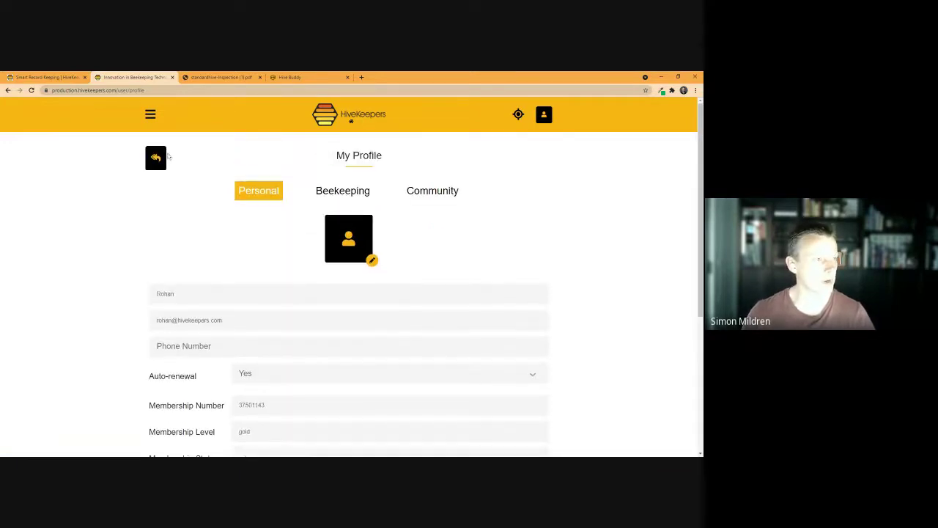
Examine the subscription plans from Free to Platinum and return to My Profile
left_click(544, 114)
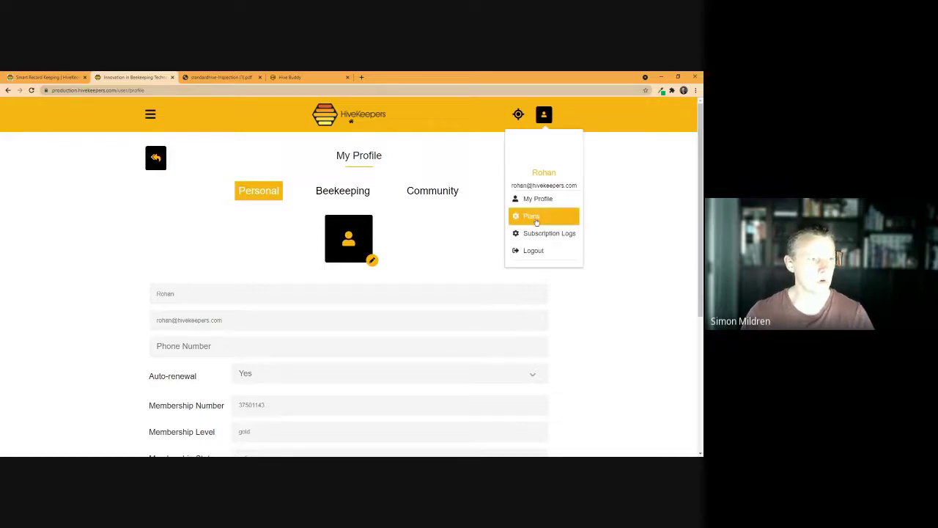
left_click(536, 218)
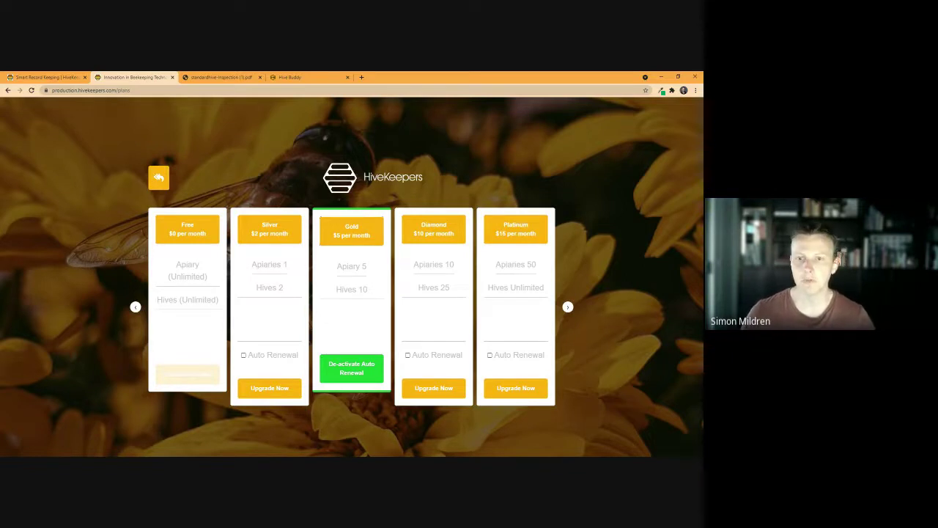
left_click(158, 176)
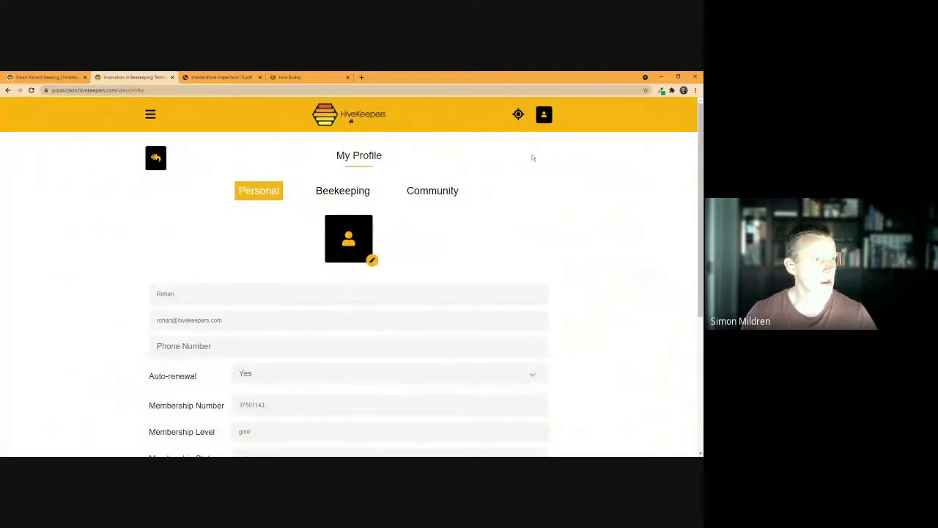
left_click(544, 114)
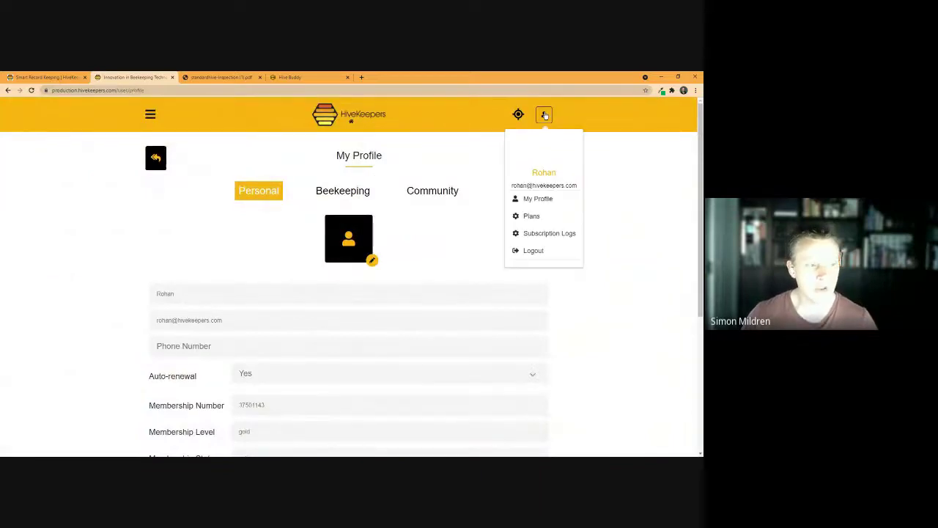
left_click(624, 205)
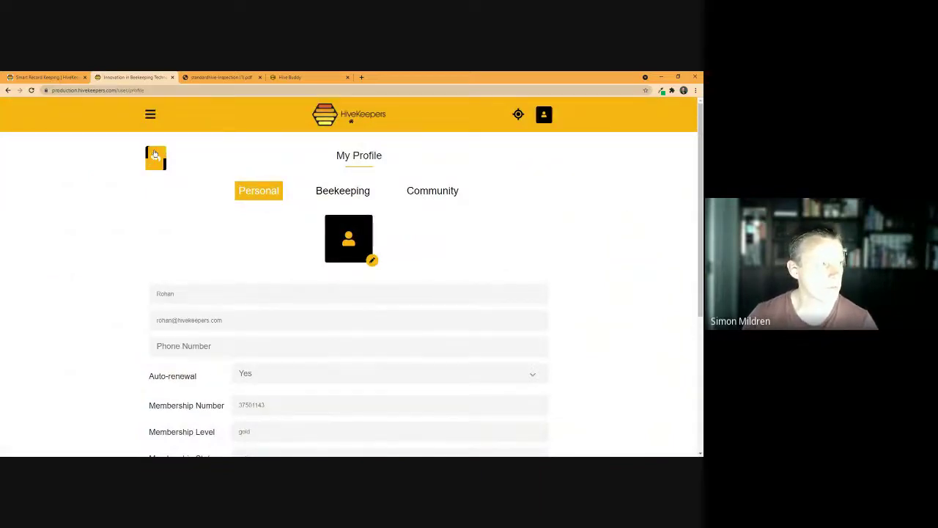
left_click(155, 154)
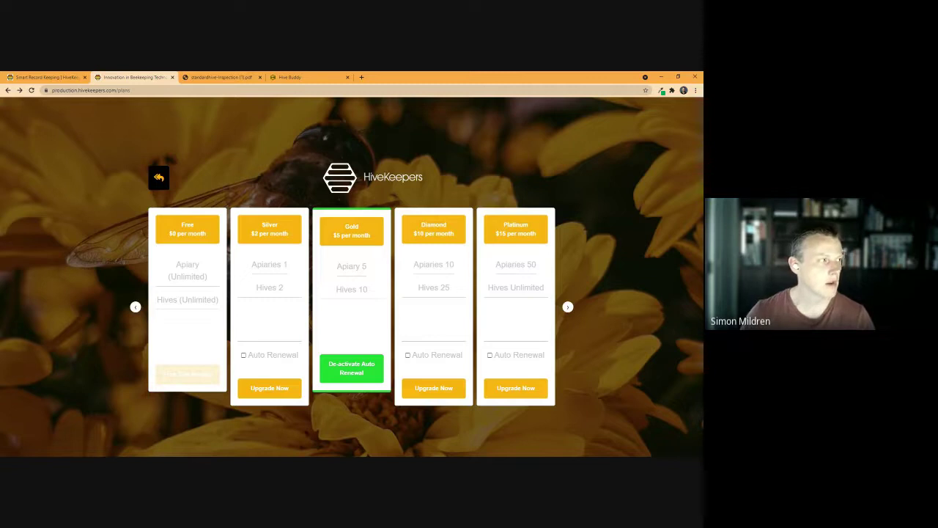
left_click(158, 178)
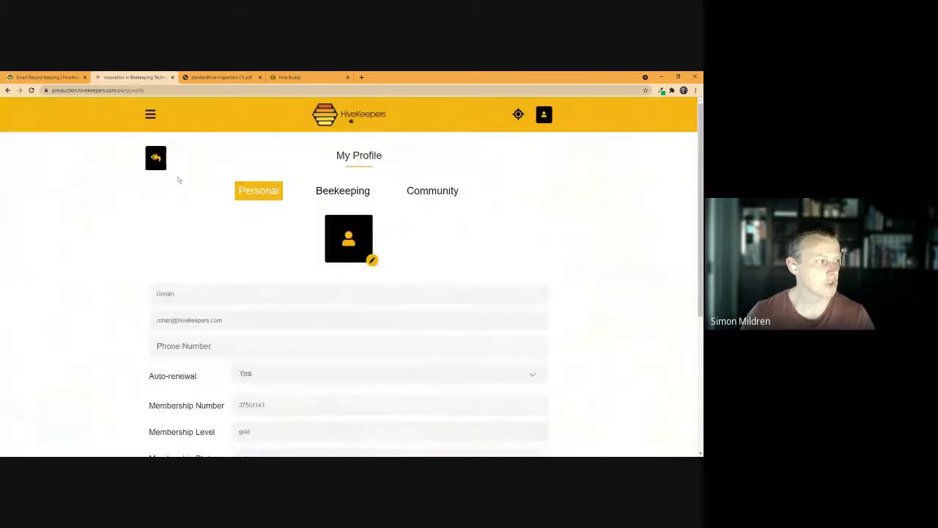
Return to the dashboard and briefly display the main navigation options down to Help
left_click(147, 114)
left_click(94, 151)
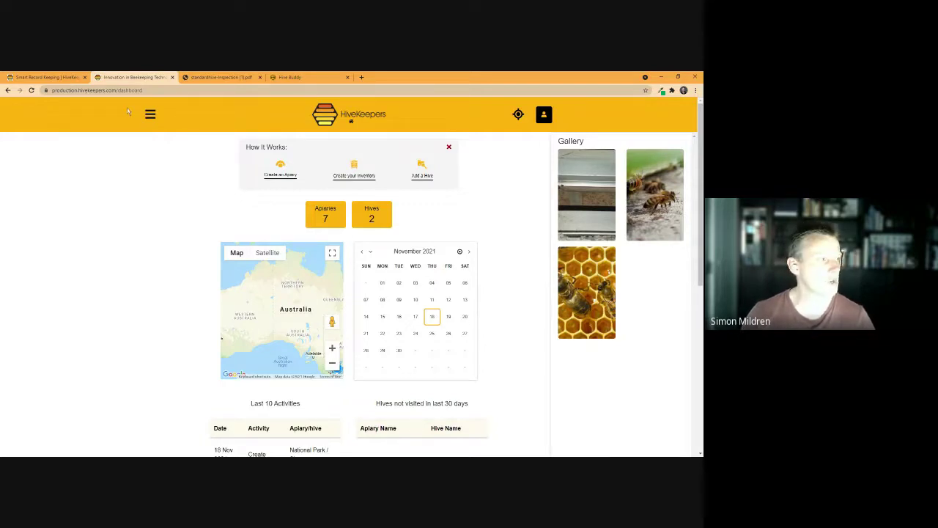
left_click(151, 115)
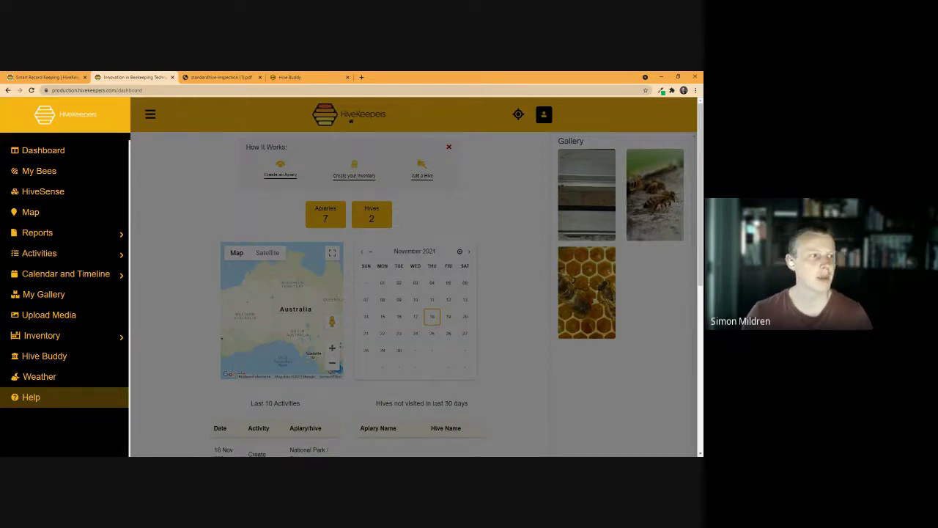
left_click(530, 236)
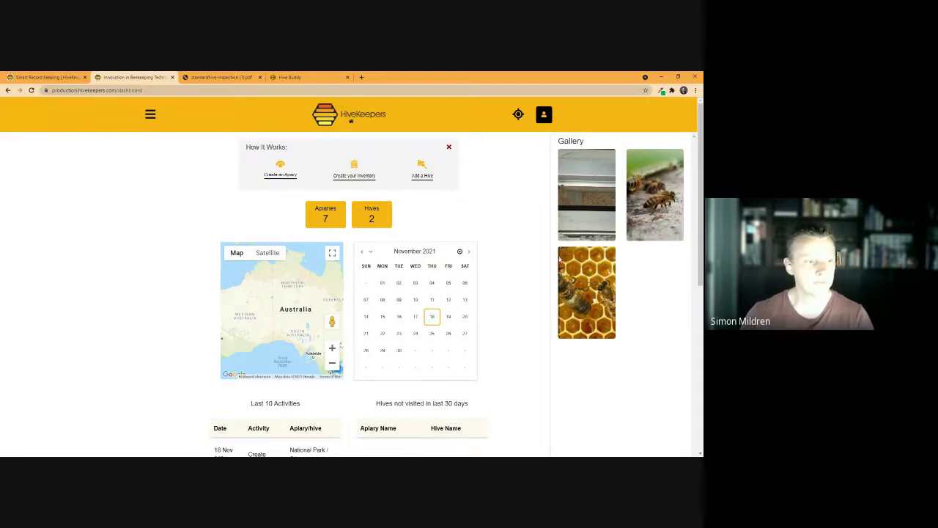
Emulate a Galaxy S5 screen with the browser's developer tools and review the dashboard's mobile layout down to the Gallery
key("F12")
left_click(518, 102)
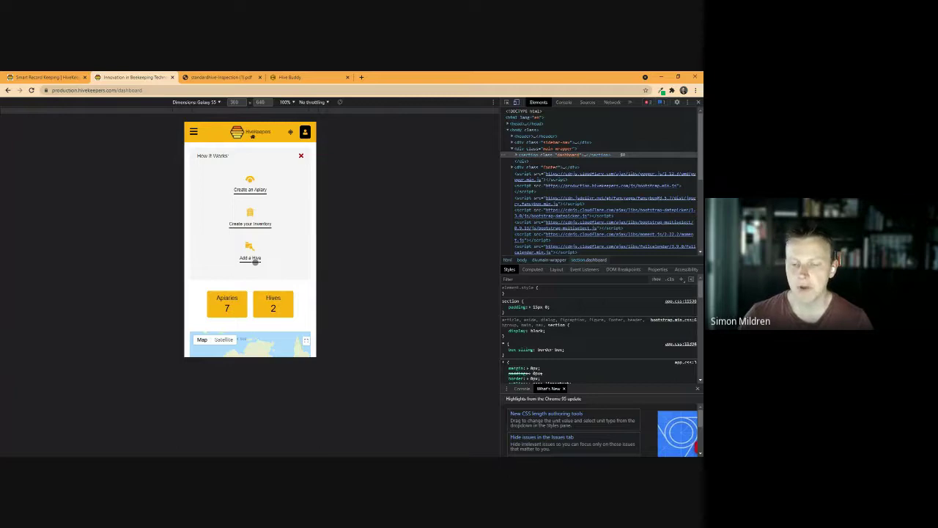
scroll(256, 261, "down", 8)
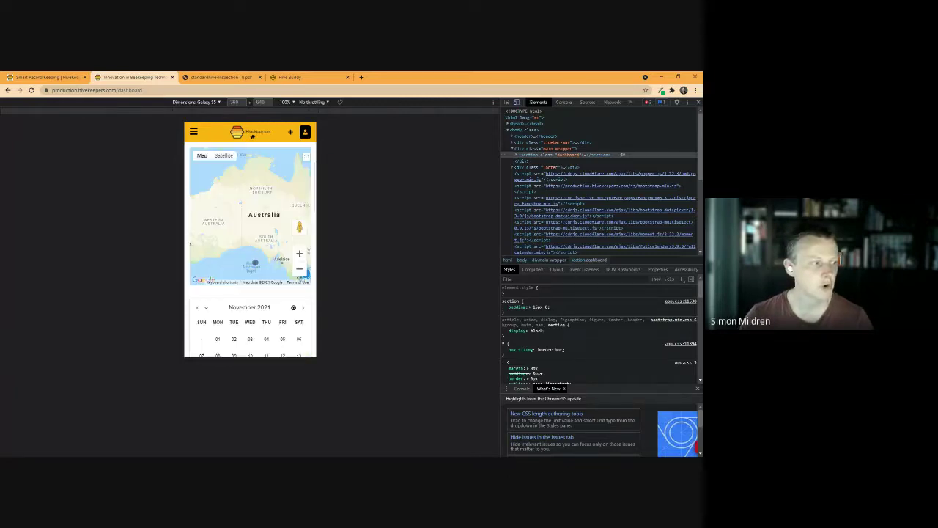
scroll(255, 261, "down", 10)
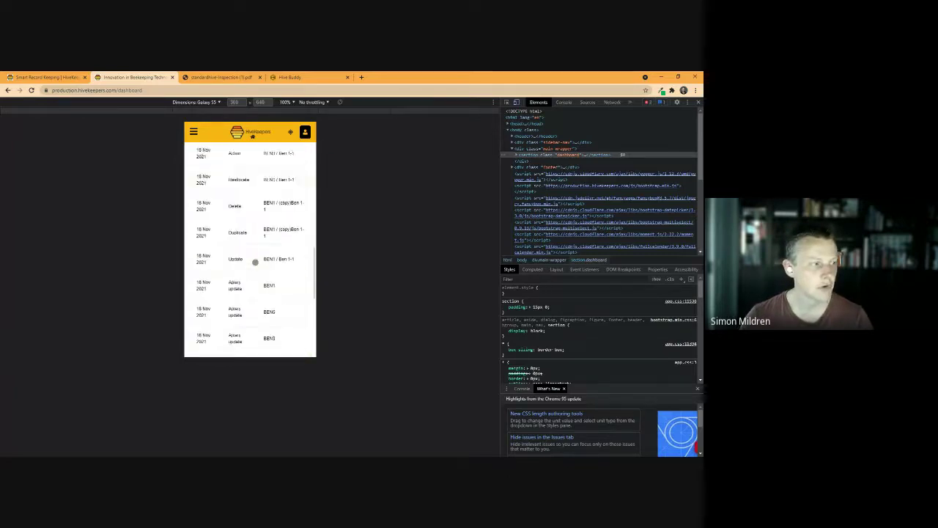
scroll(255, 261, "down", 2)
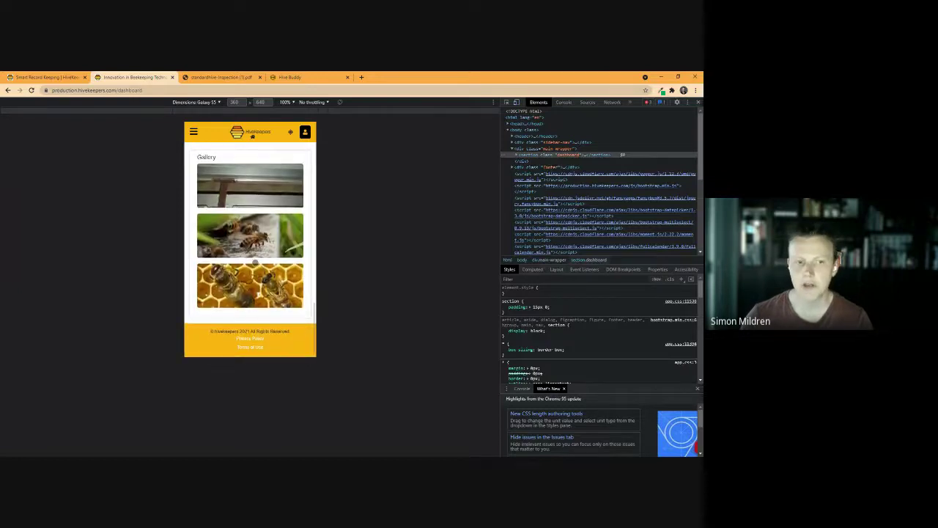
scroll(255, 261, "up", 10)
scroll(255, 262, "up", 12)
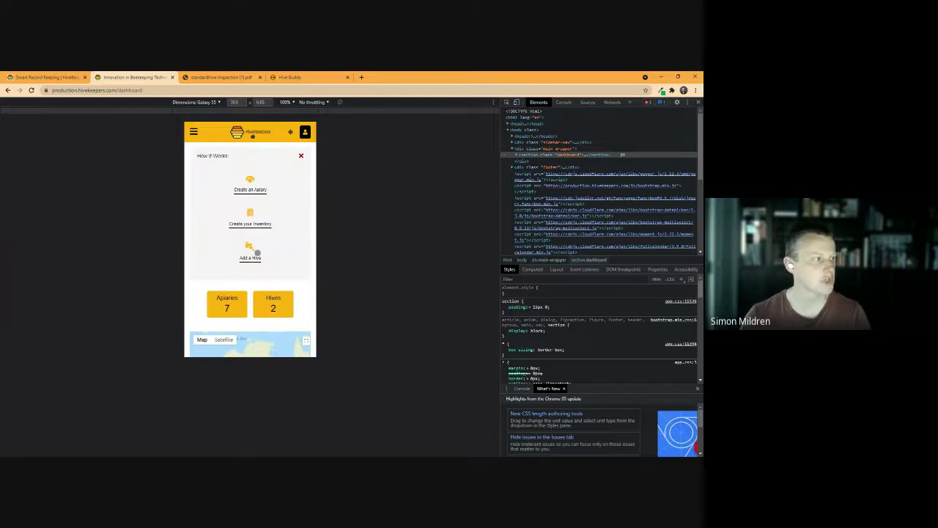
View the My Bees and Map pages in the mobile layout and try to pan the map
left_click(195, 131)
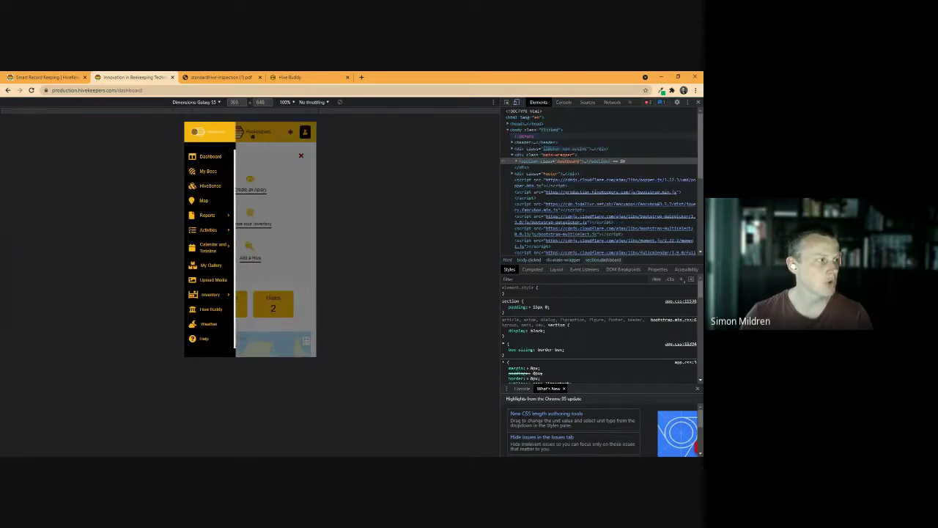
left_click(202, 171)
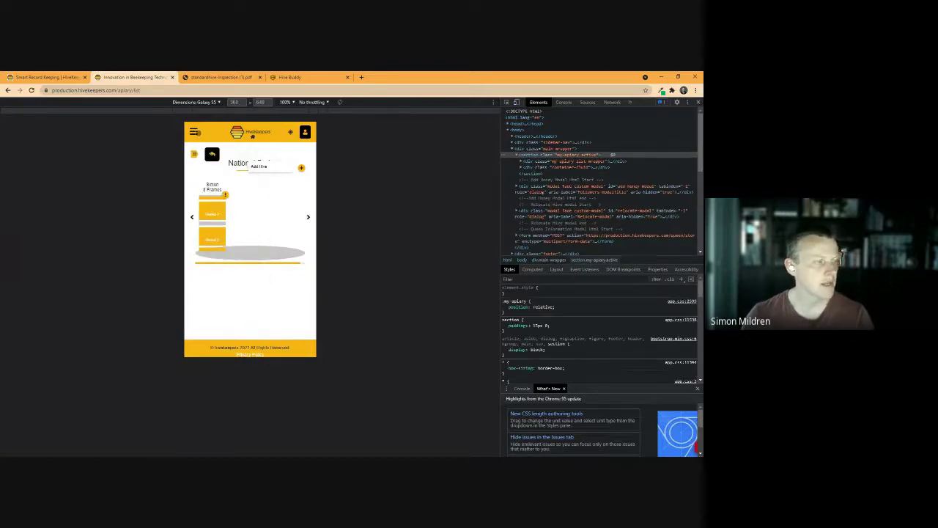
left_click(195, 132)
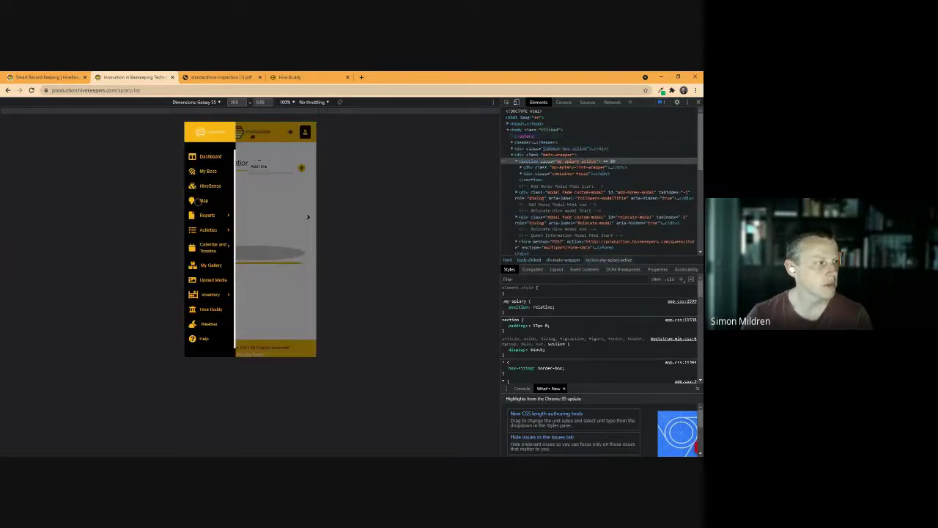
left_click(200, 201)
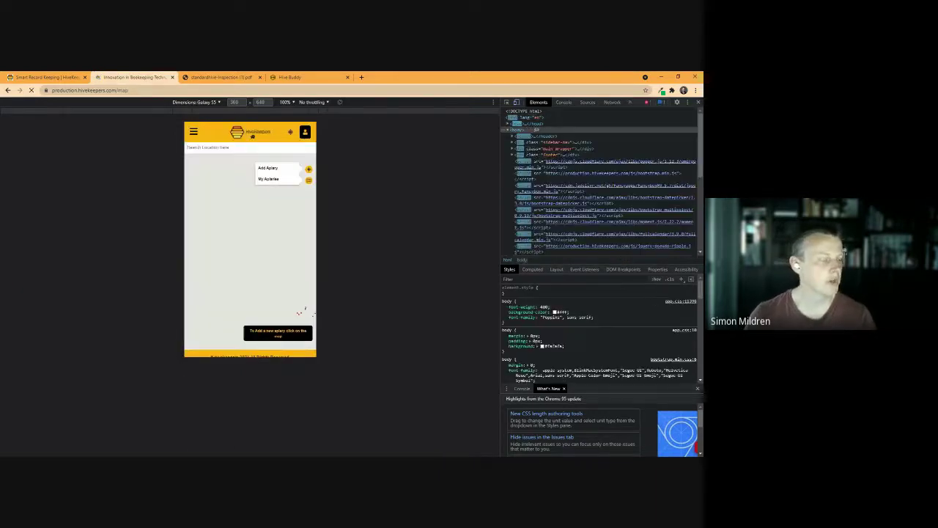
left_click_drag(213, 242, 205, 244)
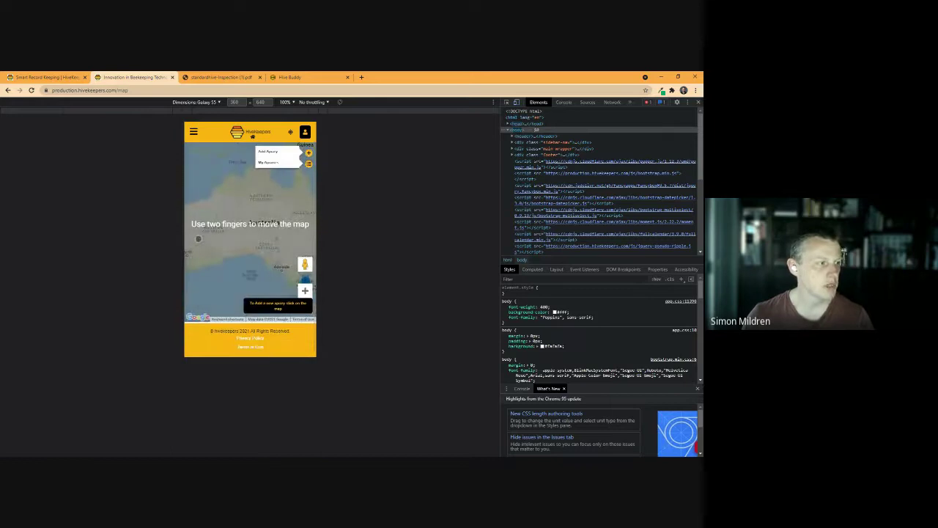
Open the Hive Builder for a new hive in the National Park apiary and review its mobile form
left_click(194, 131)
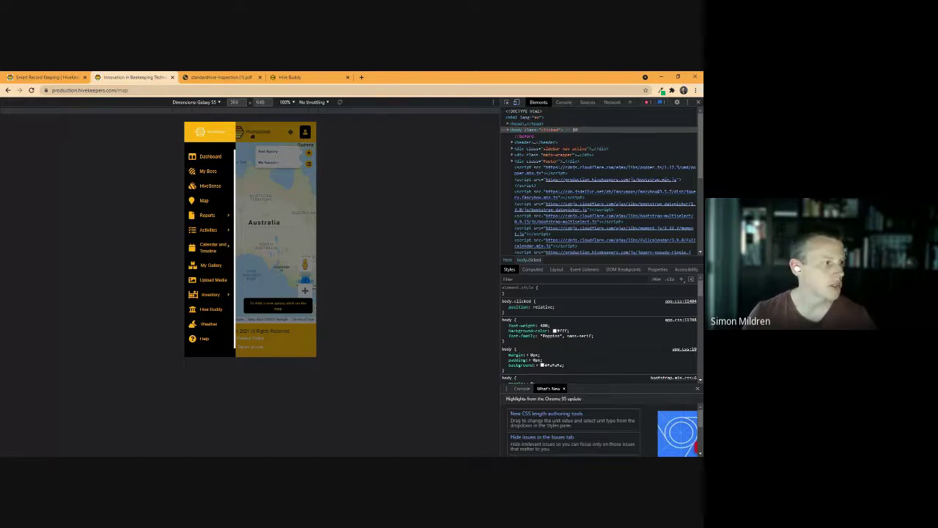
left_click(206, 170)
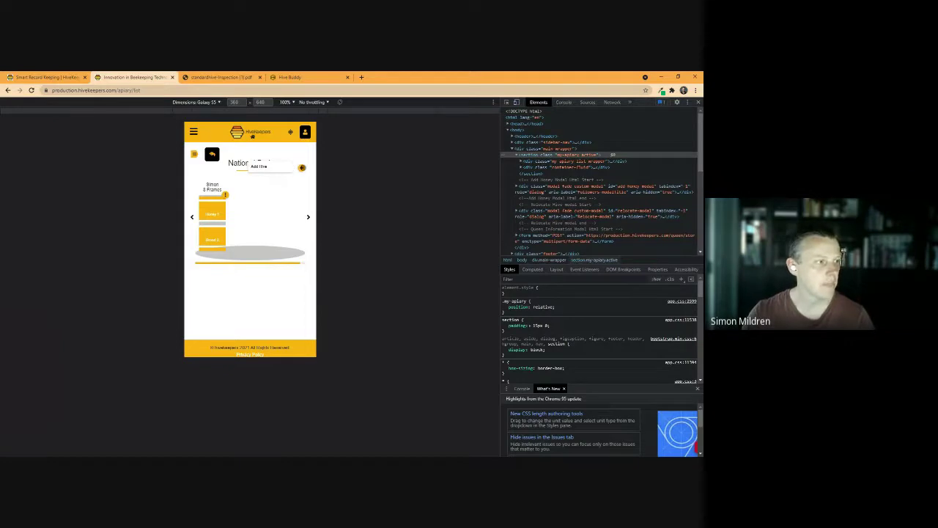
left_click(301, 168)
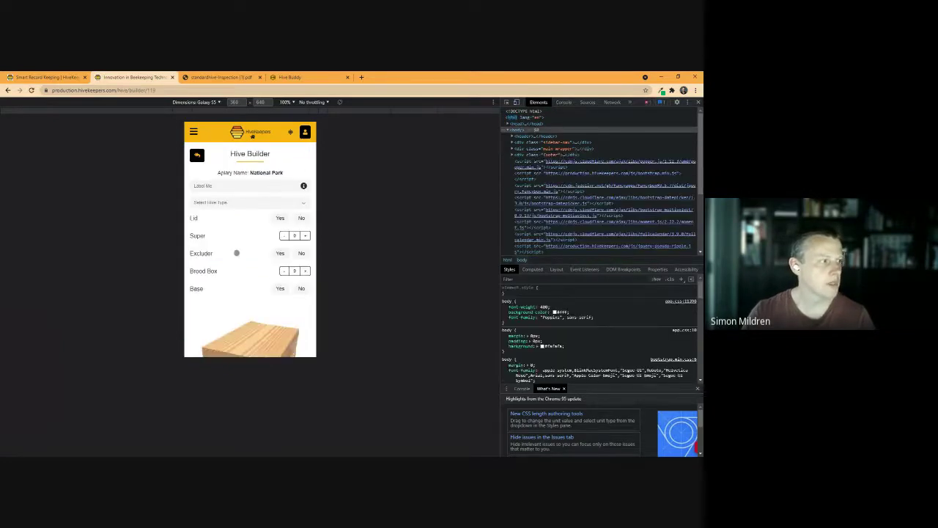
scroll(242, 257, "down", 2)
scroll(236, 253, "down", 1)
scroll(236, 253, "up", 4)
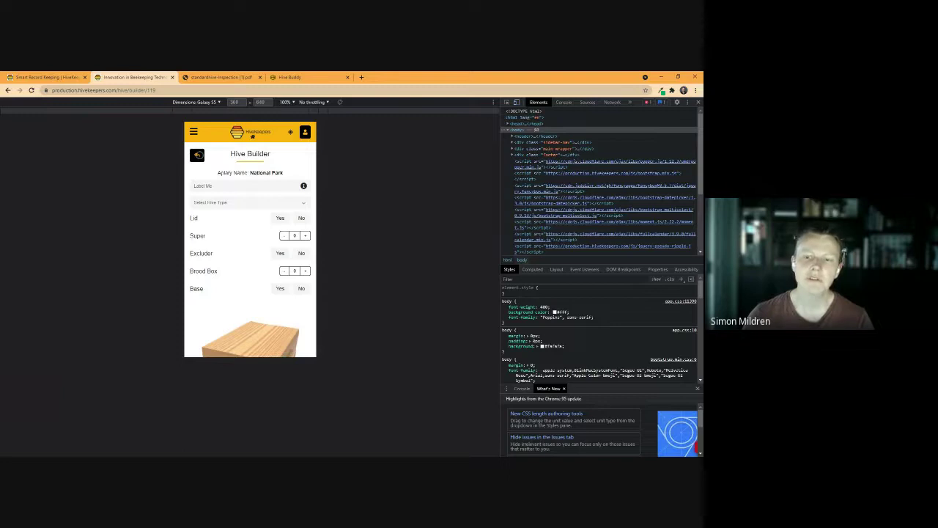
Leave the Hive Builder for the apiary page and turn off the phone screen emulation
left_click(196, 154)
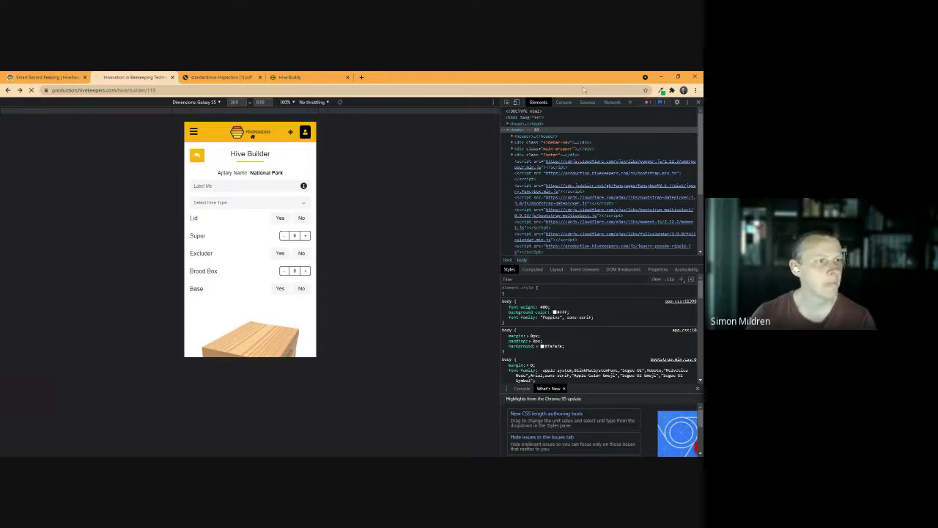
left_click(517, 102)
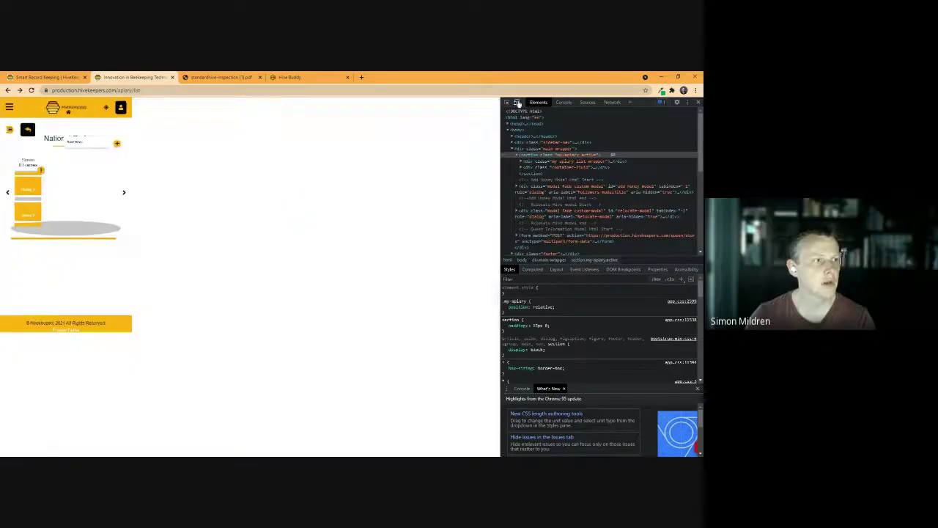
Close the developer tools and open the HiveSense at-a-glance overview for the BEN3 apiary
key("F12")
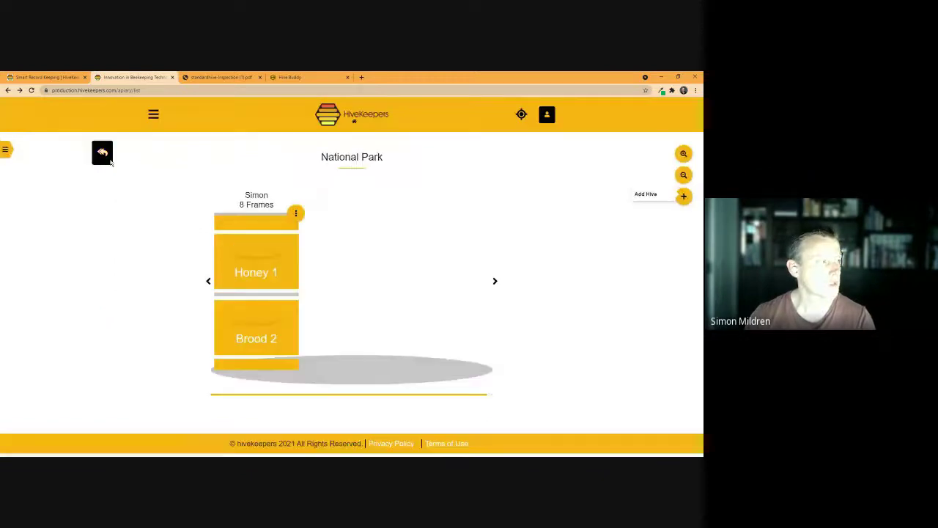
left_click(153, 117)
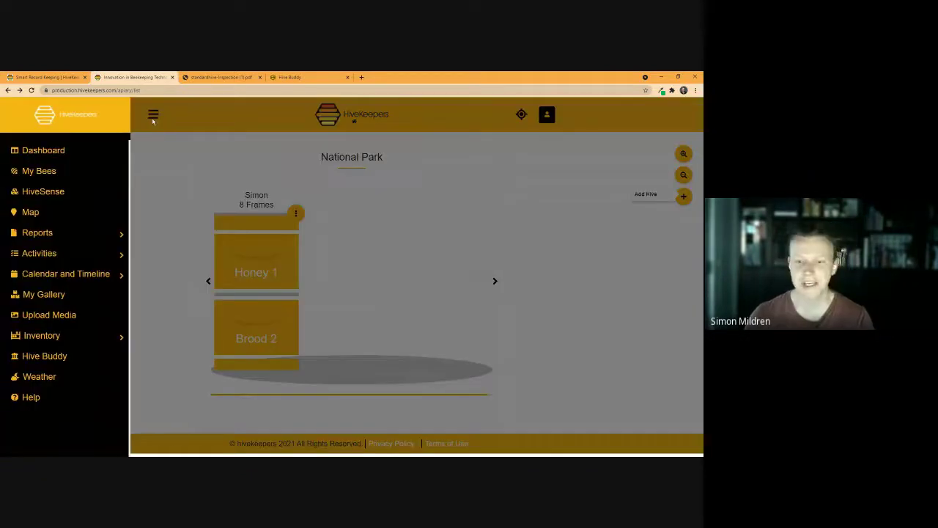
left_click(50, 193)
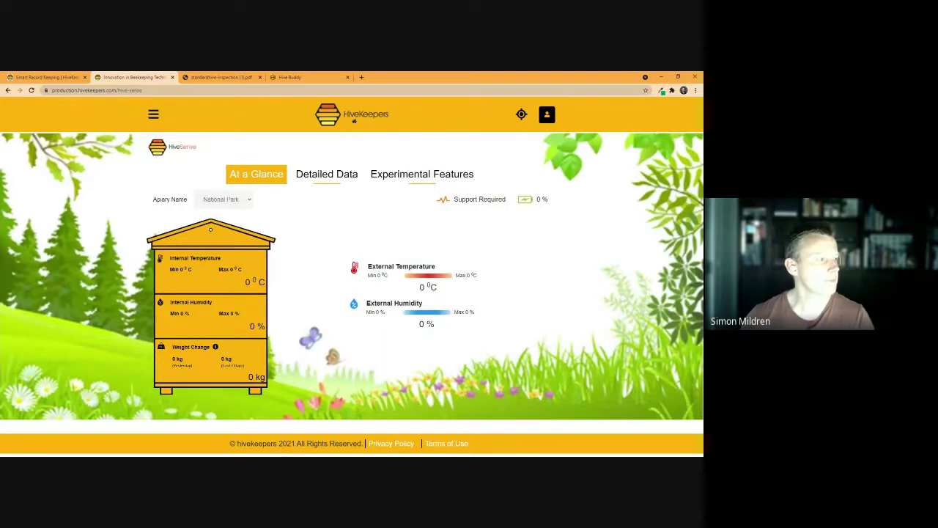
left_click(237, 212)
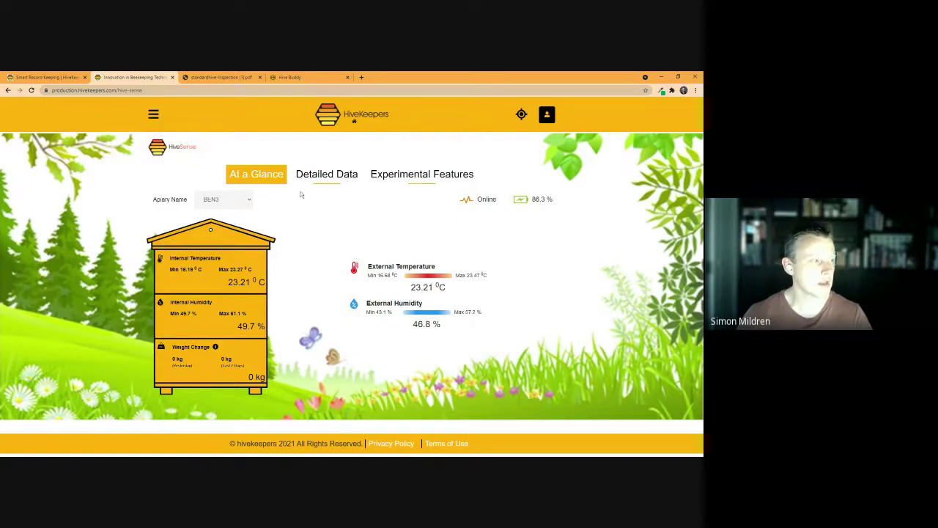
Show HiveSense's detailed sensor data for the BEN1 apiary over the last 30 days
left_click(334, 179)
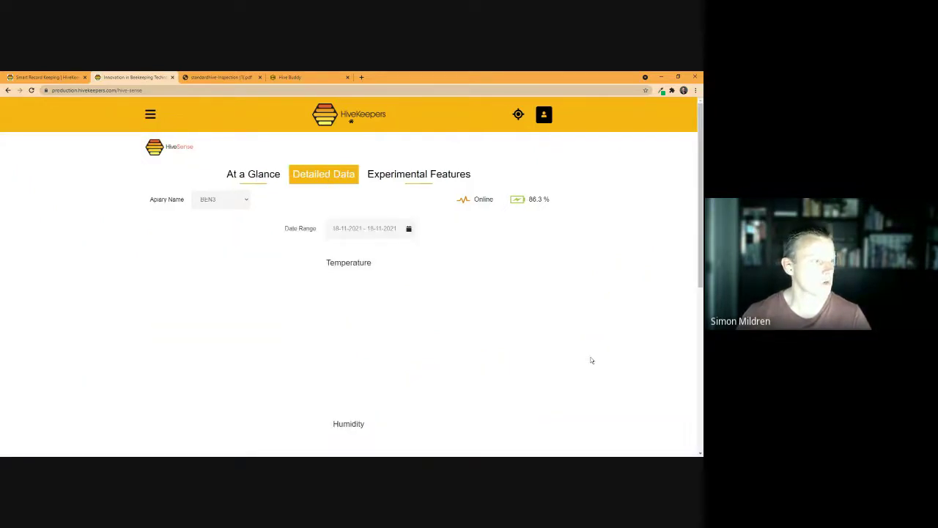
scroll(591, 351, "down", 1)
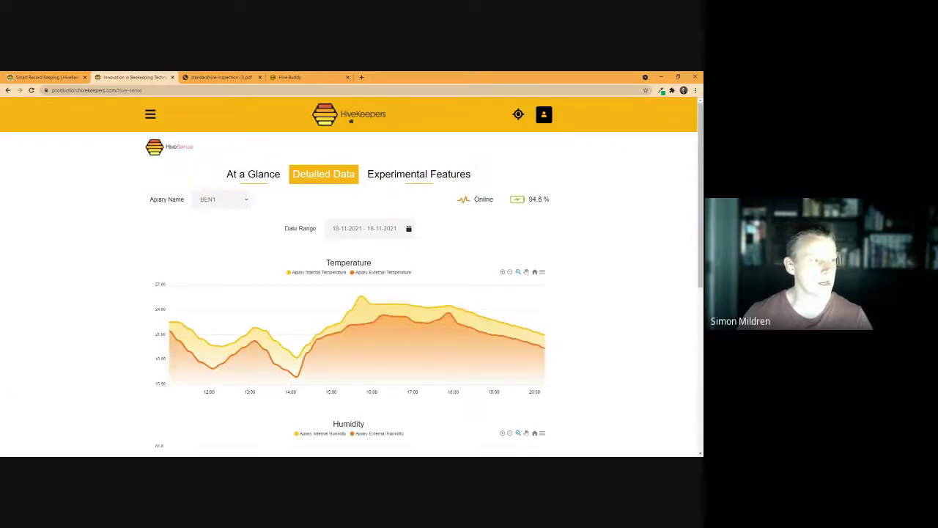
left_click(409, 229)
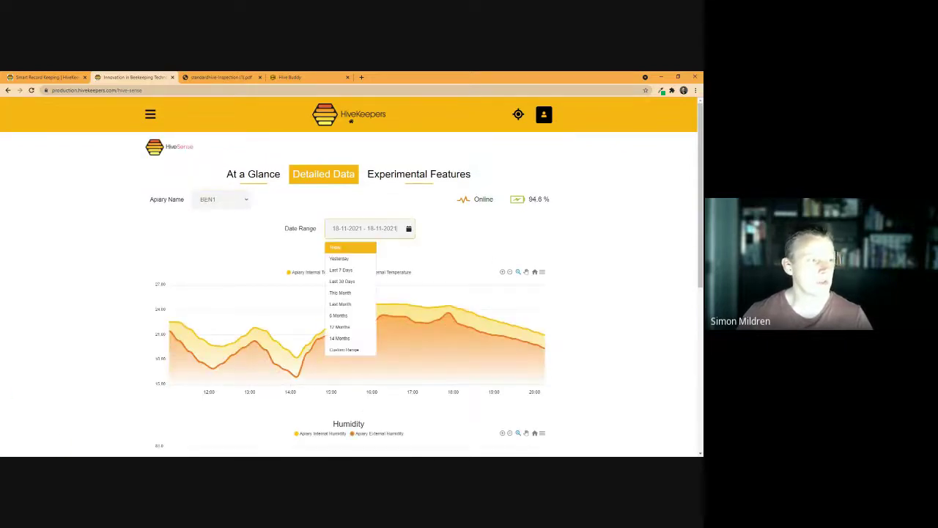
left_click(358, 281)
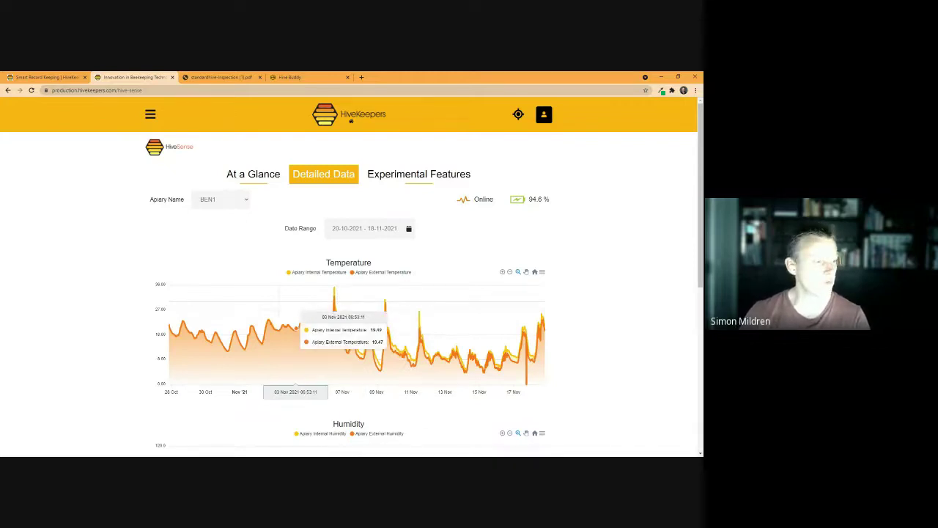
Examine the BEN1 temperature, humidity and weight charts, and return to the dashboard
scroll(312, 329, "down", 1)
scroll(313, 328, "down", 2)
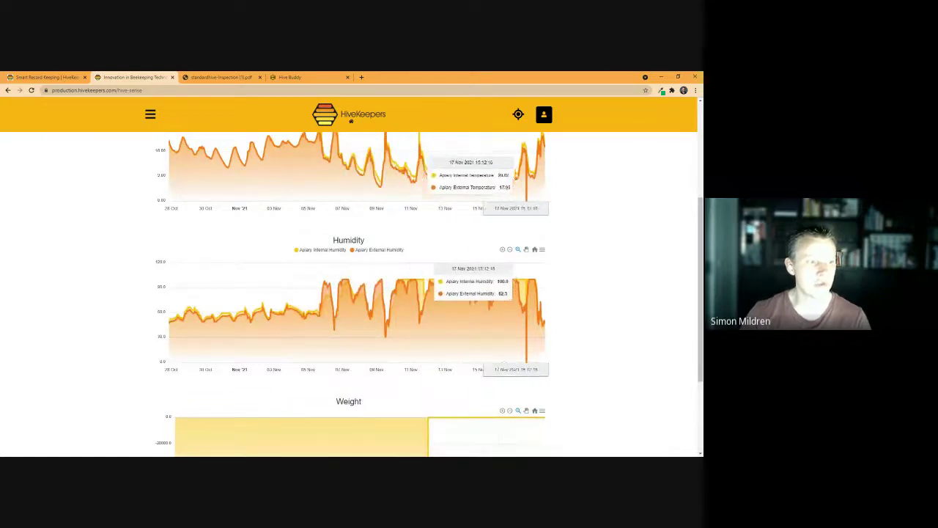
scroll(653, 291, "down", 1)
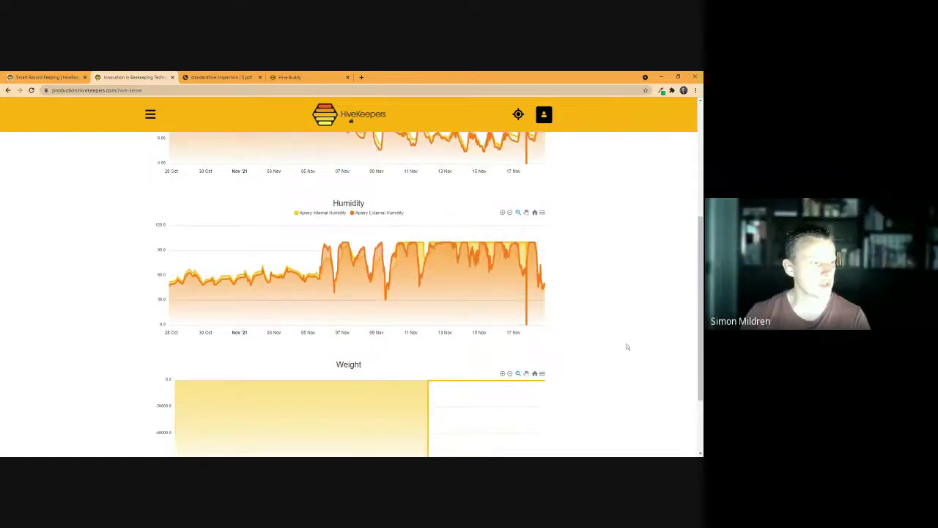
scroll(626, 330, "down", 2)
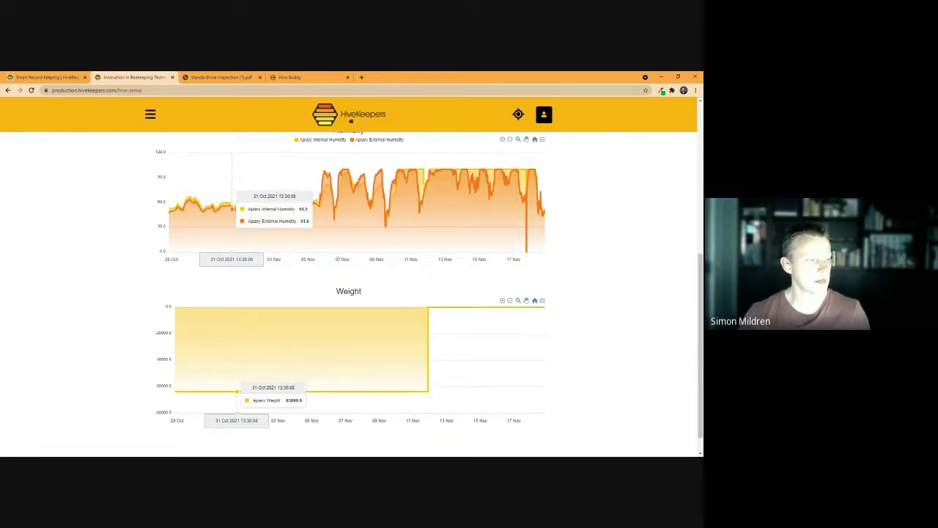
scroll(331, 220, "up", 1)
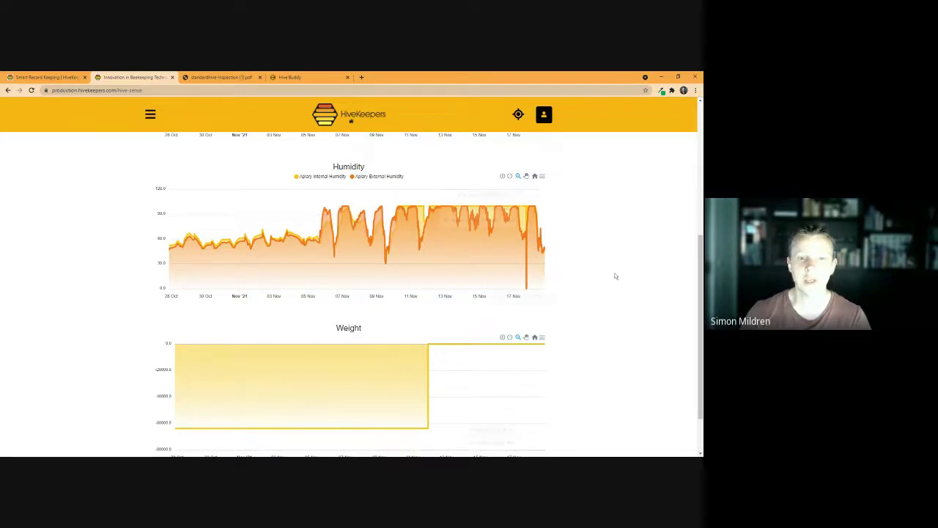
scroll(616, 275, "up", 4)
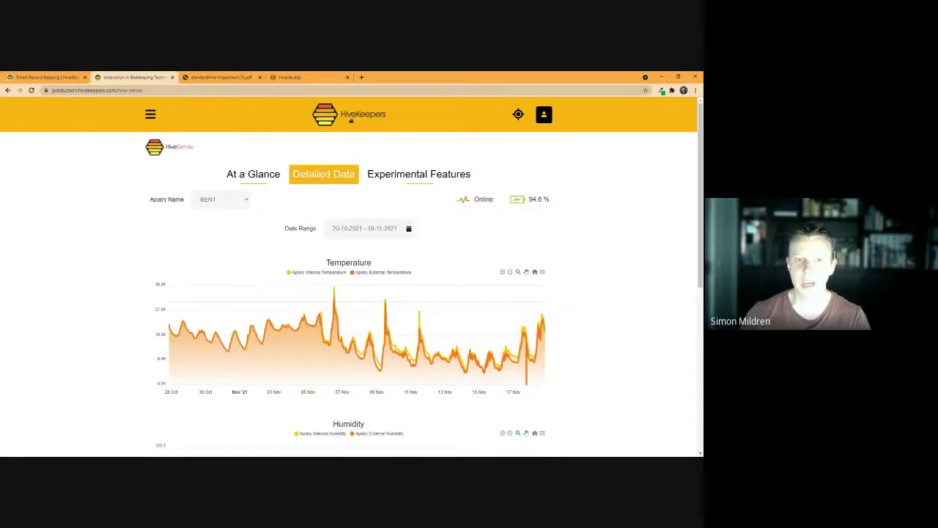
left_click(348, 120)
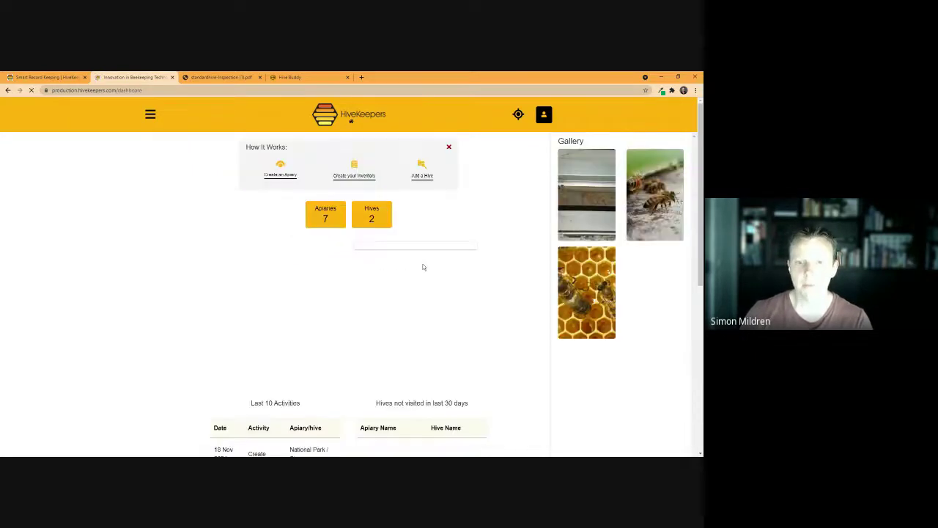